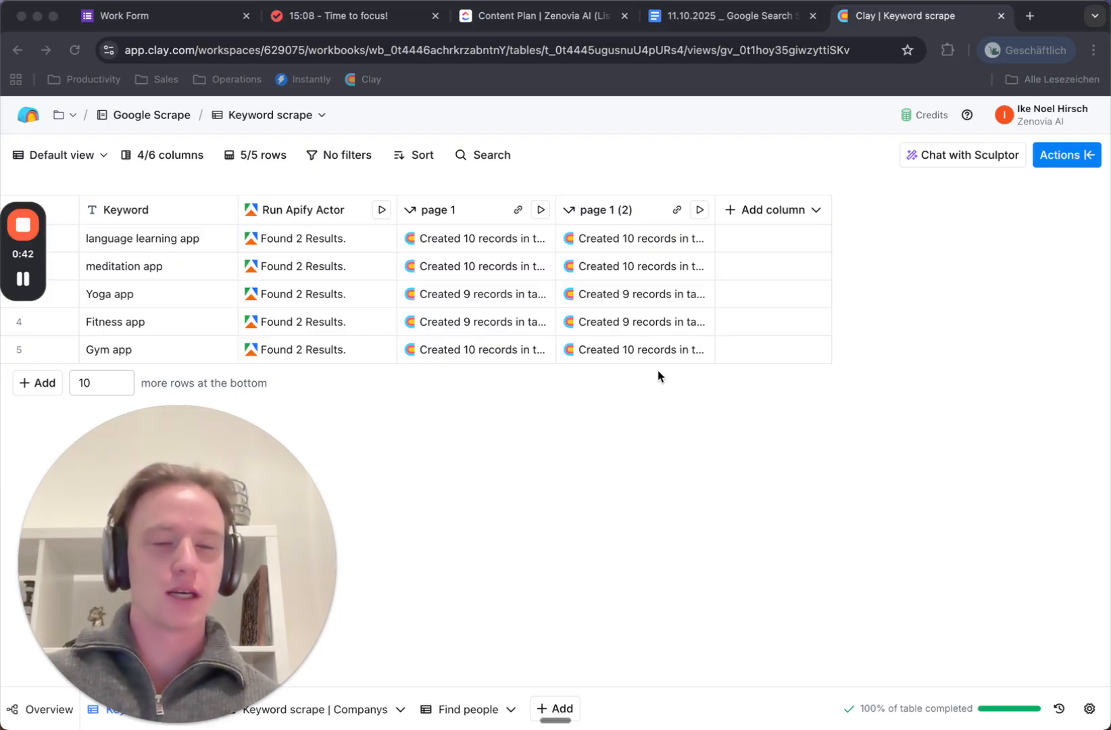
Scroll through the Keyword scrape table's five app keywords and their Apify results
drag(151, 510, 148, 469)
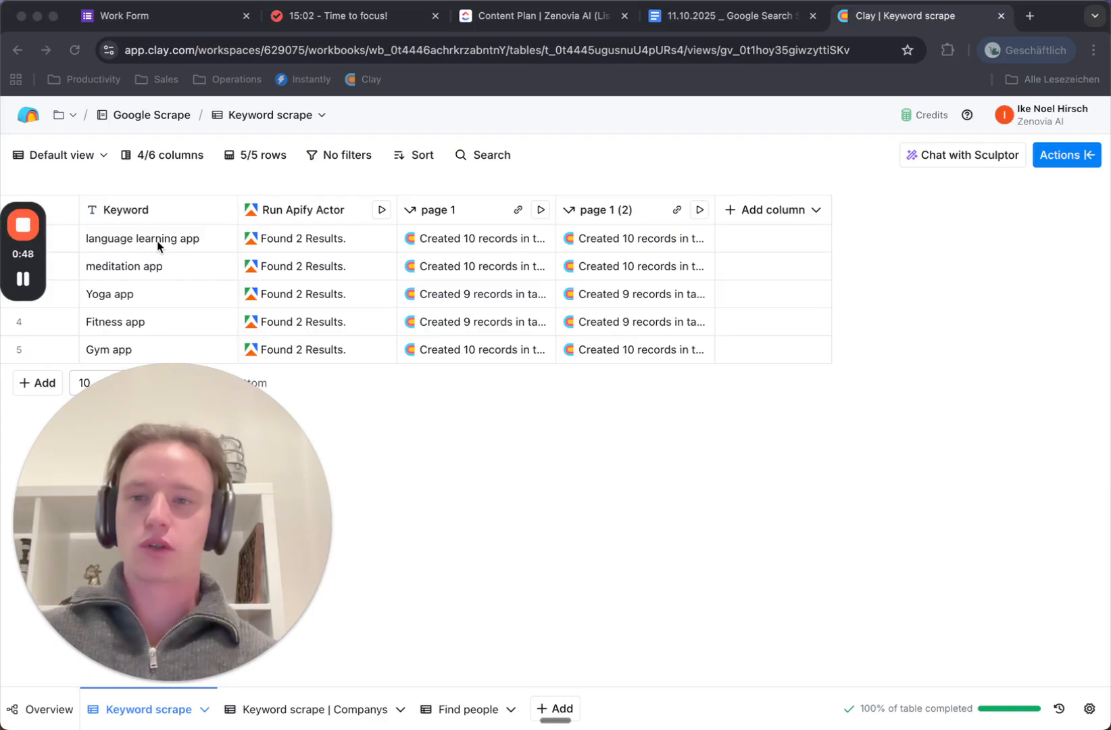
drag(168, 475, 169, 425)
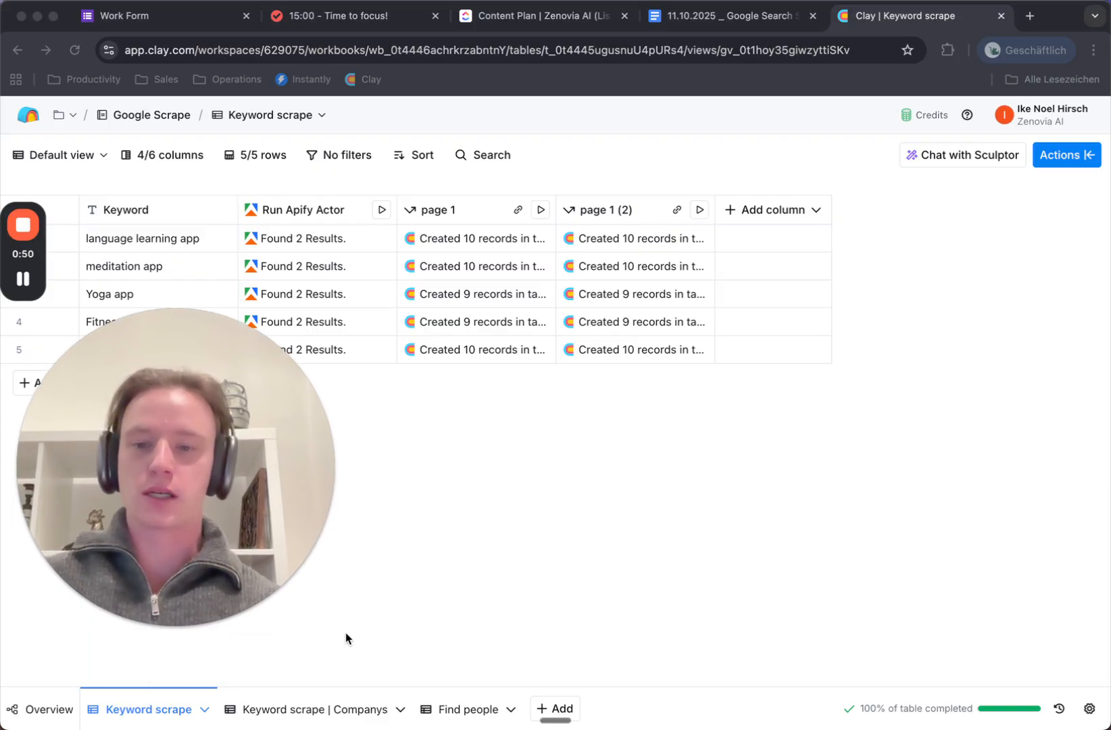
Move through the Keyword scrape | Companys table to Find people and scroll across its email columns
click(308, 714)
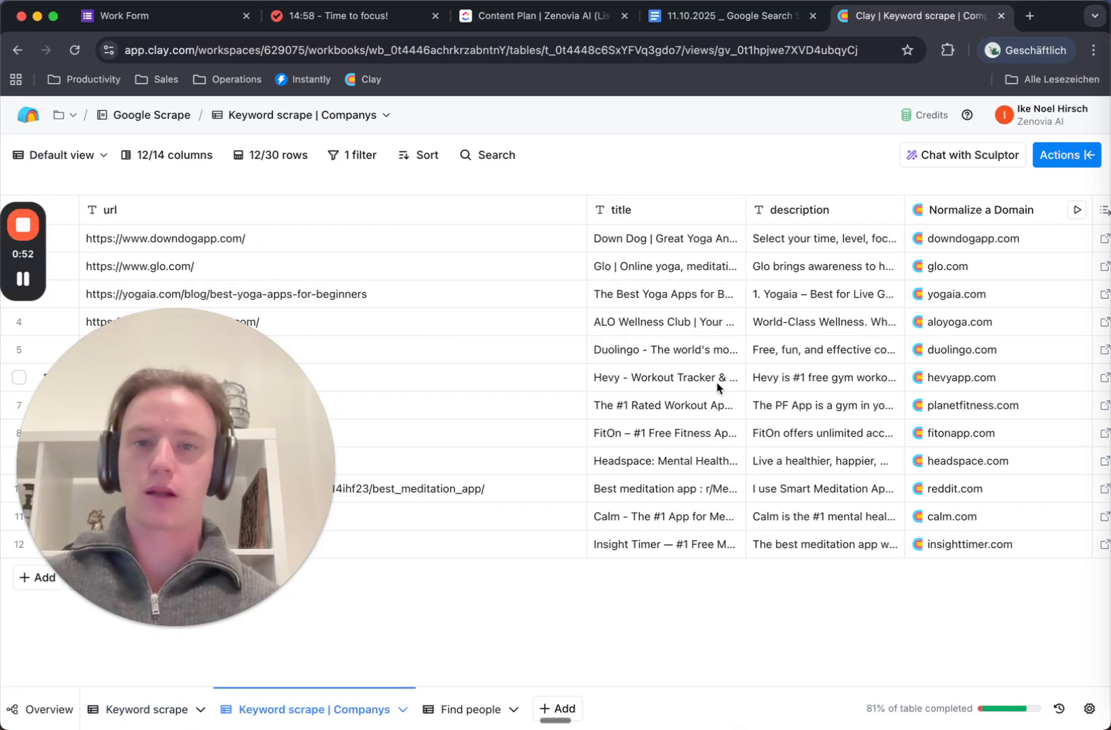
scroll(732, 363, right, 10)
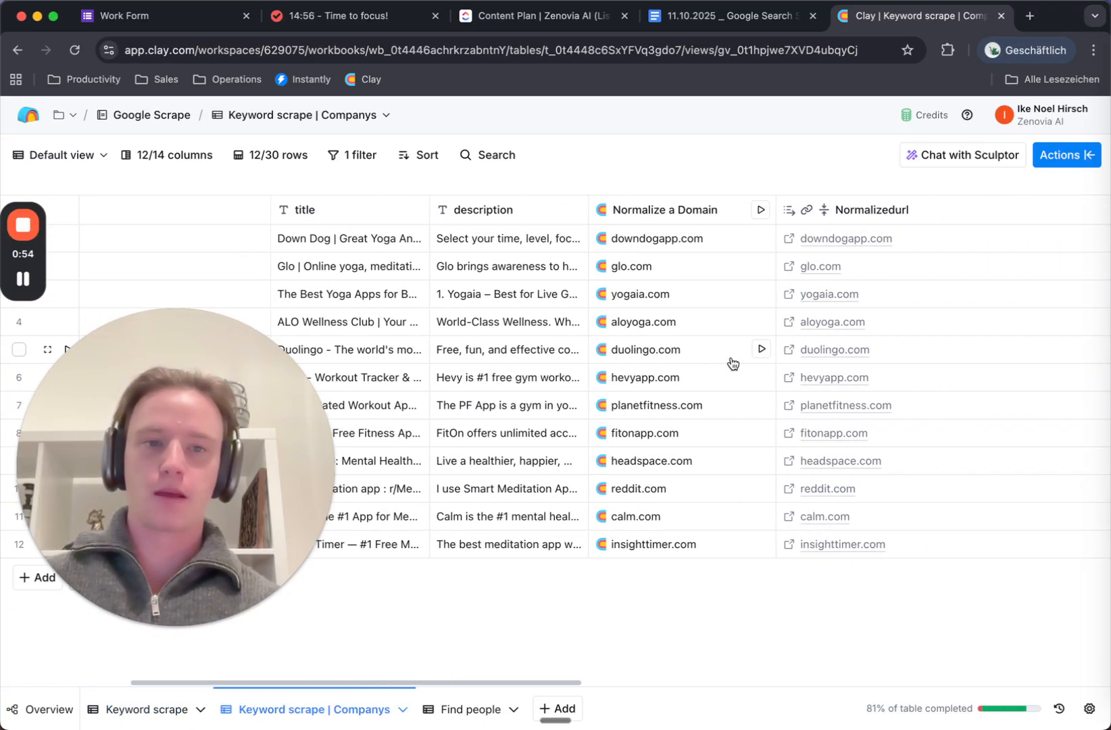
click(443, 709)
scroll(607, 386, down, 3)
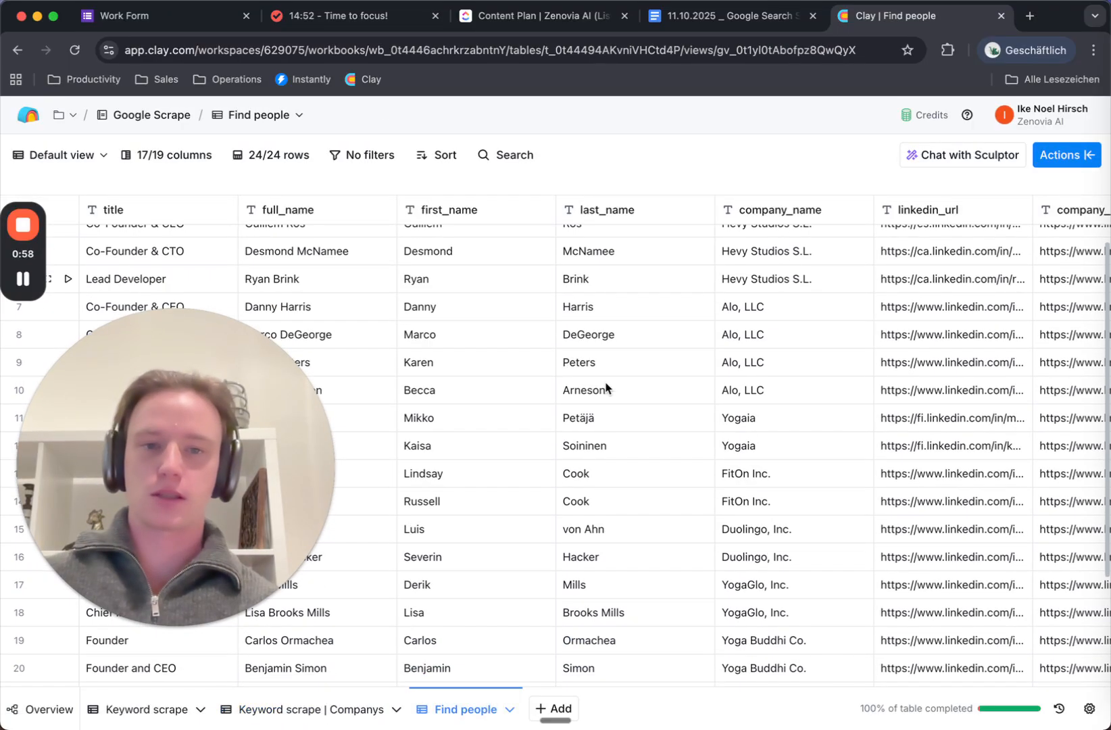
scroll(606, 387, right, 10)
scroll(607, 388, right, 15)
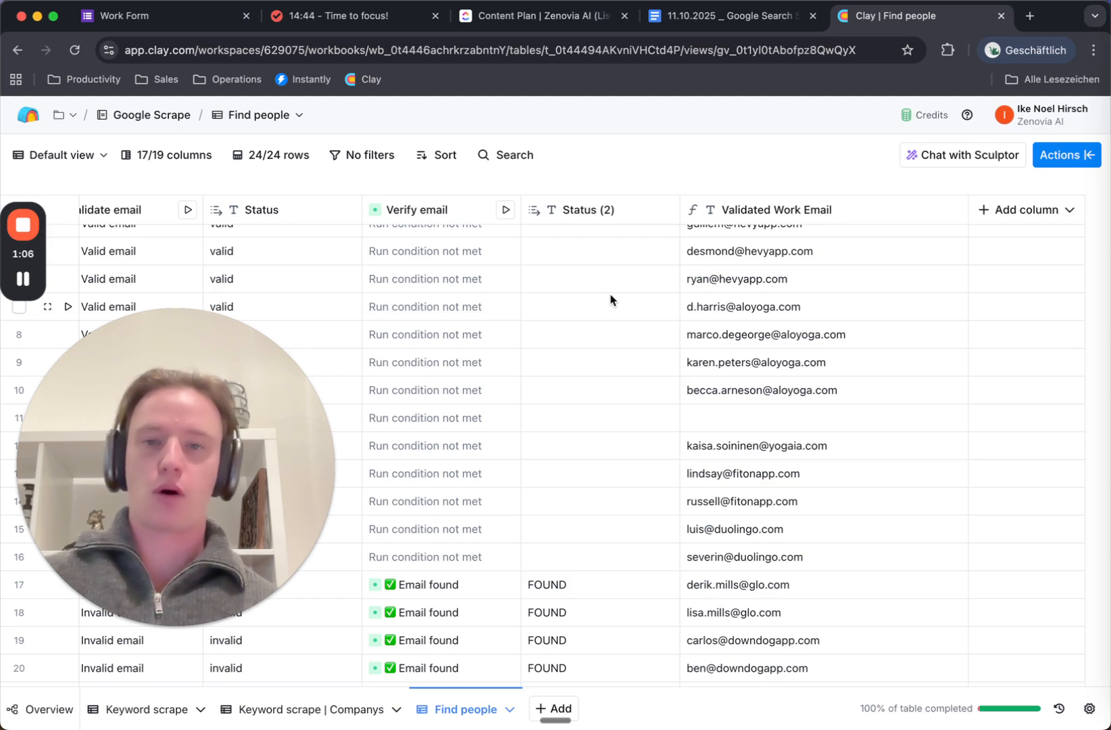
Inspect the work email waterfall and validation cells, then open a blank browser tab
click(201, 426)
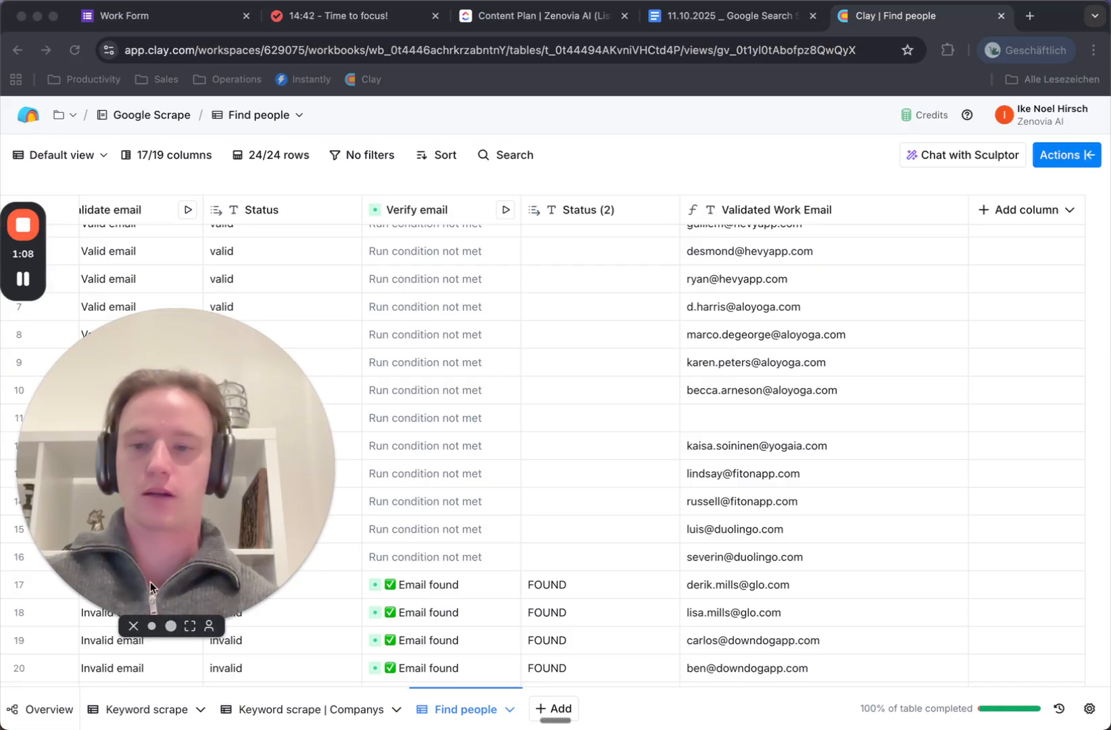
click(152, 626)
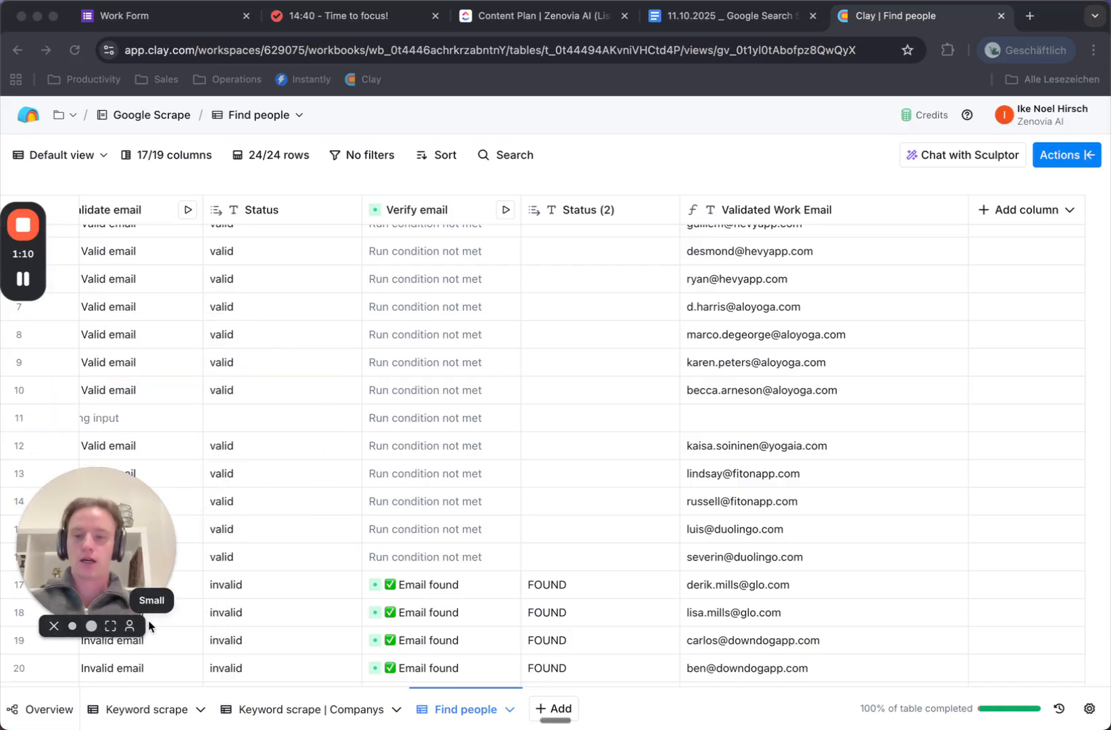
drag(92, 547, 85, 595)
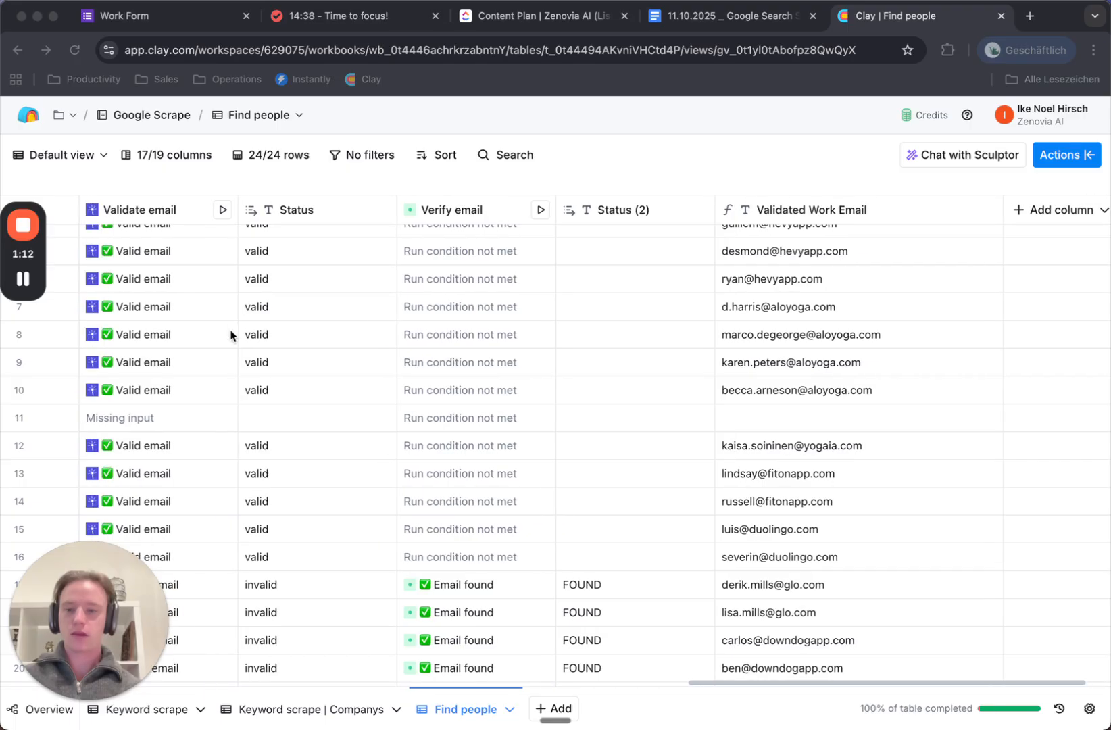
scroll(230, 332, left, 10)
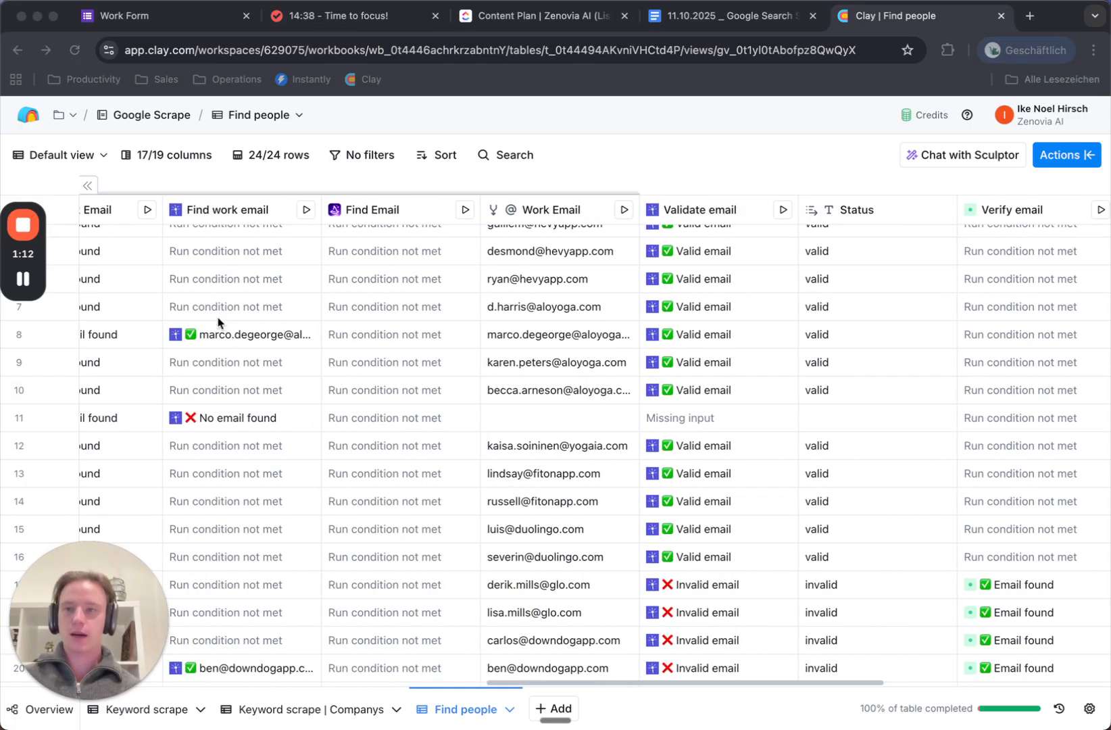
click(1027, 19)
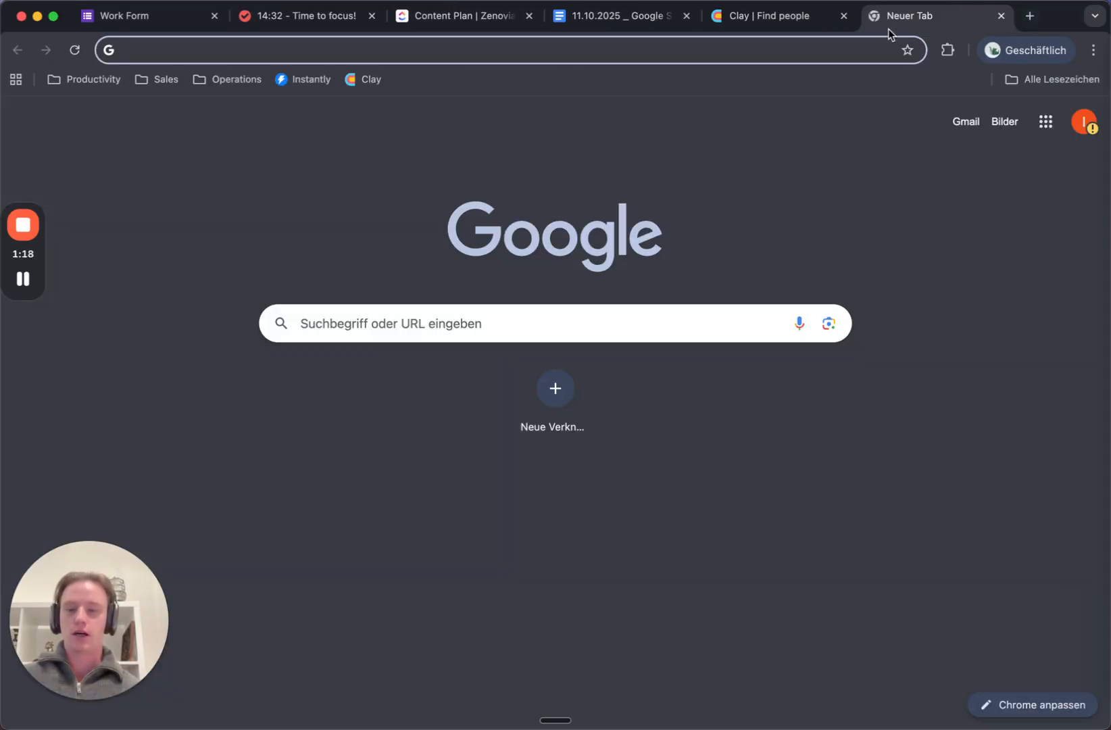
Open Claude from the Productivity bookmarks folder
click(87, 80)
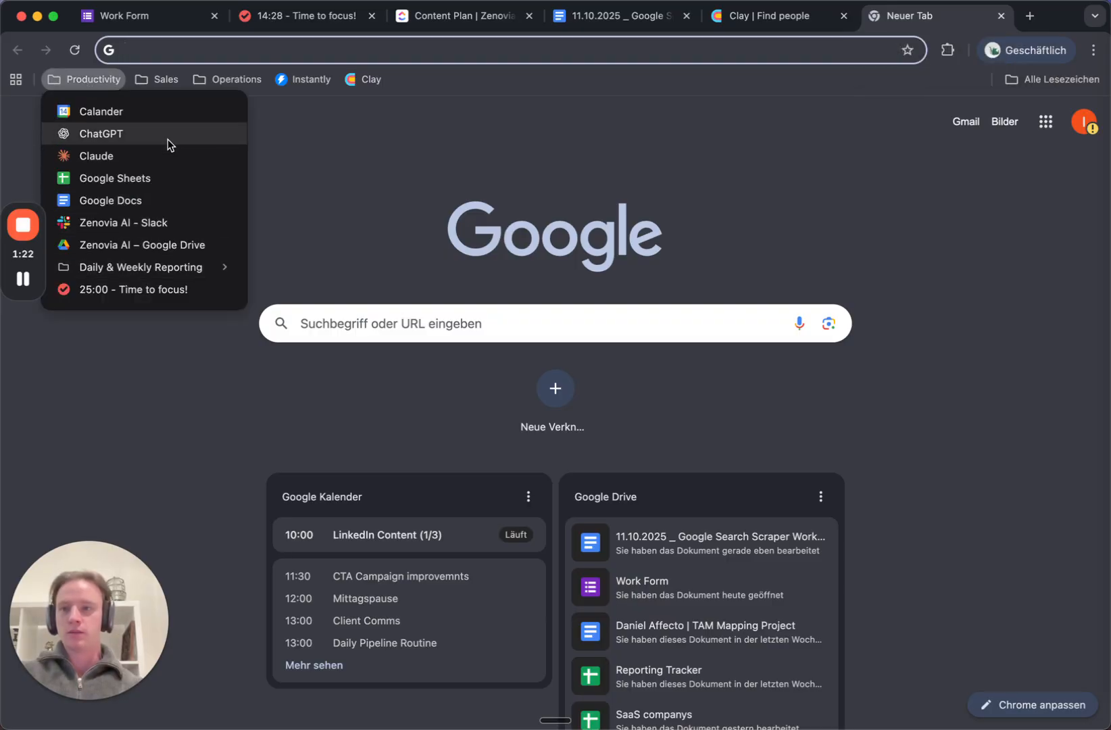
click(135, 159)
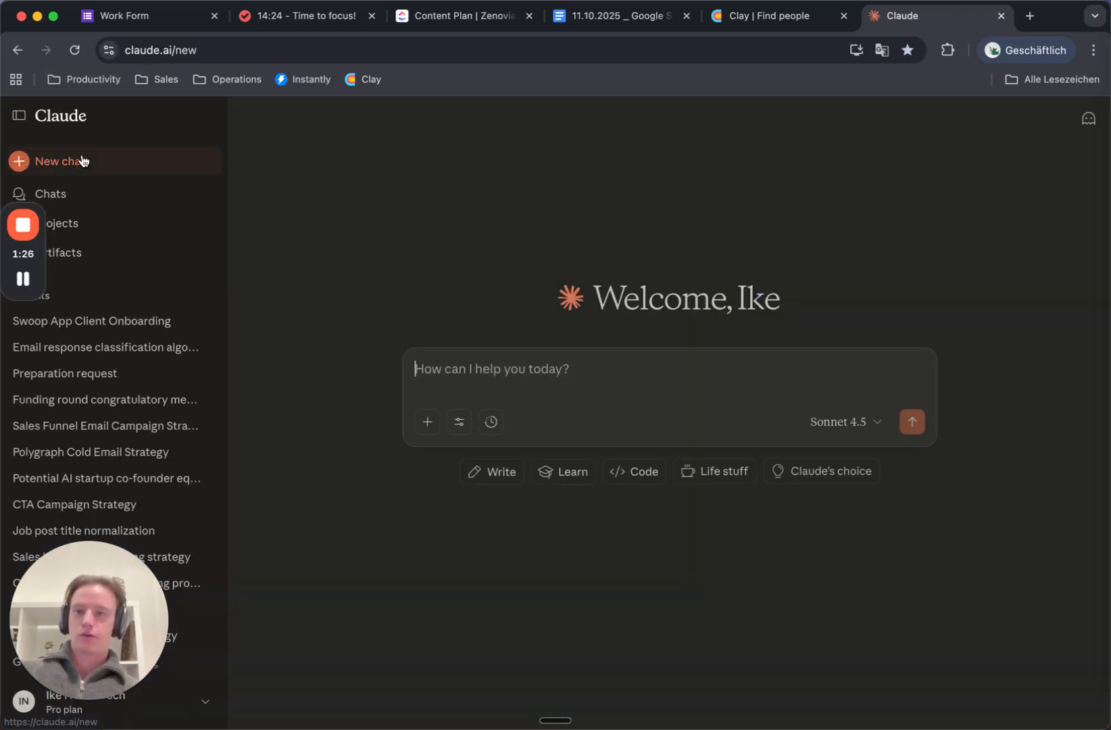
drag(77, 602, 7, 514)
Collapse the sidebar and dictate a request for about 1000 comma-separated B2B software keywords
click(18, 160)
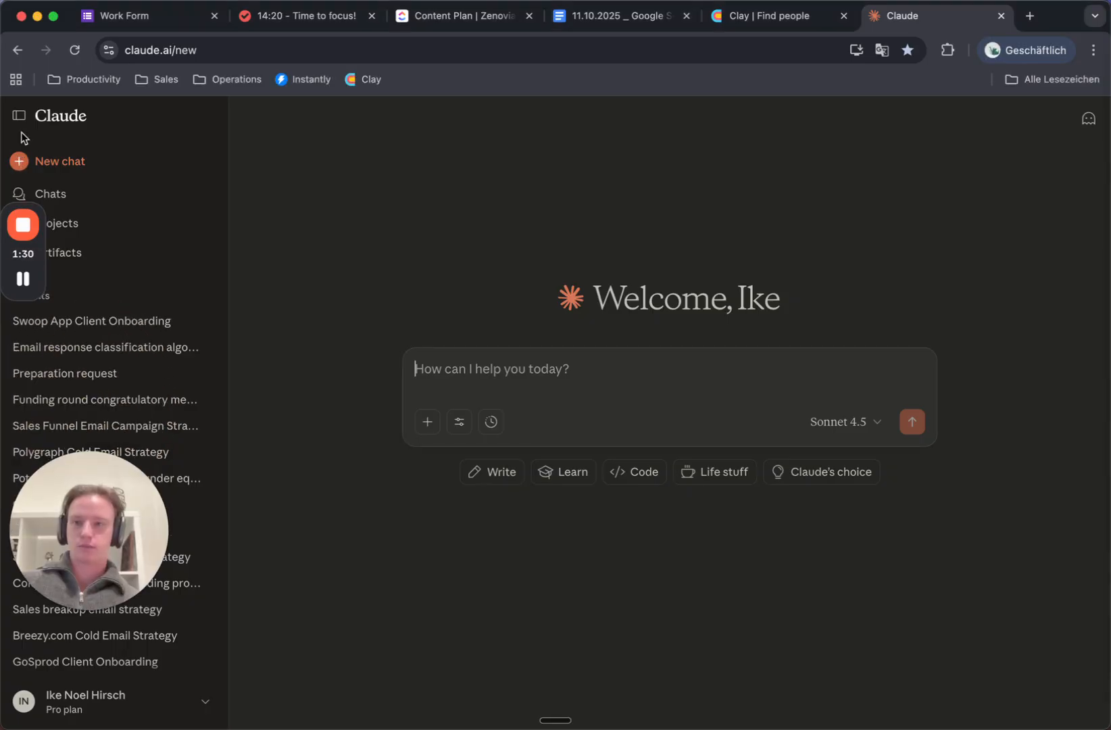
click(17, 114)
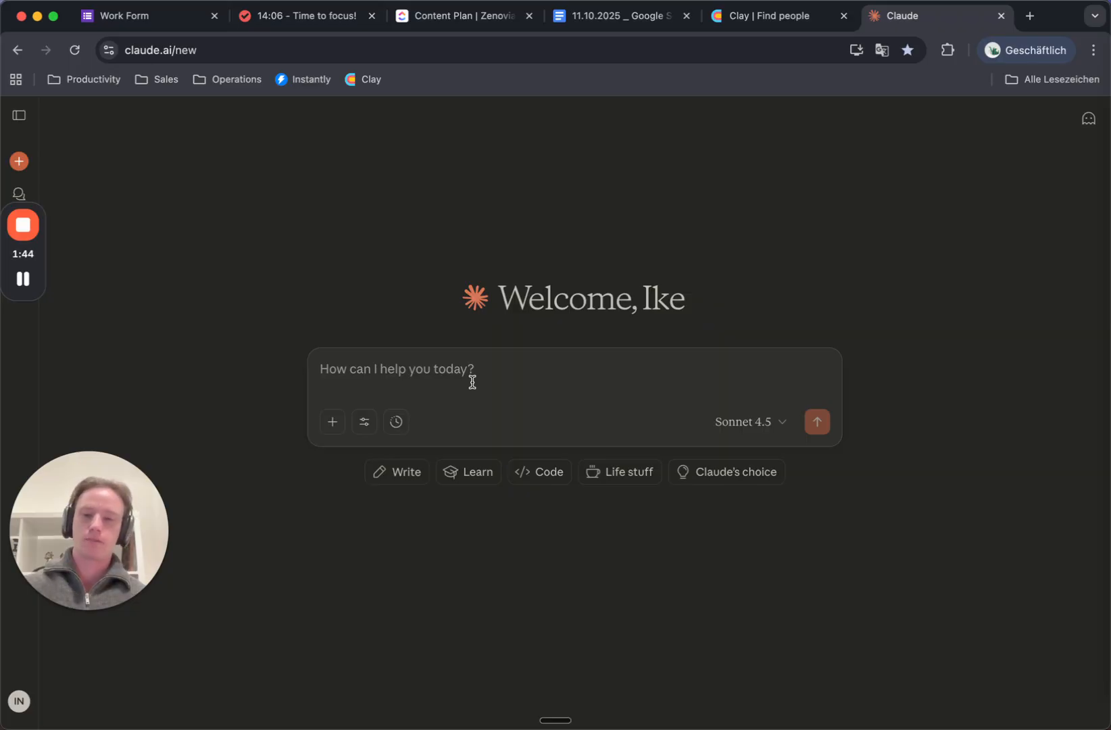
key(fn)
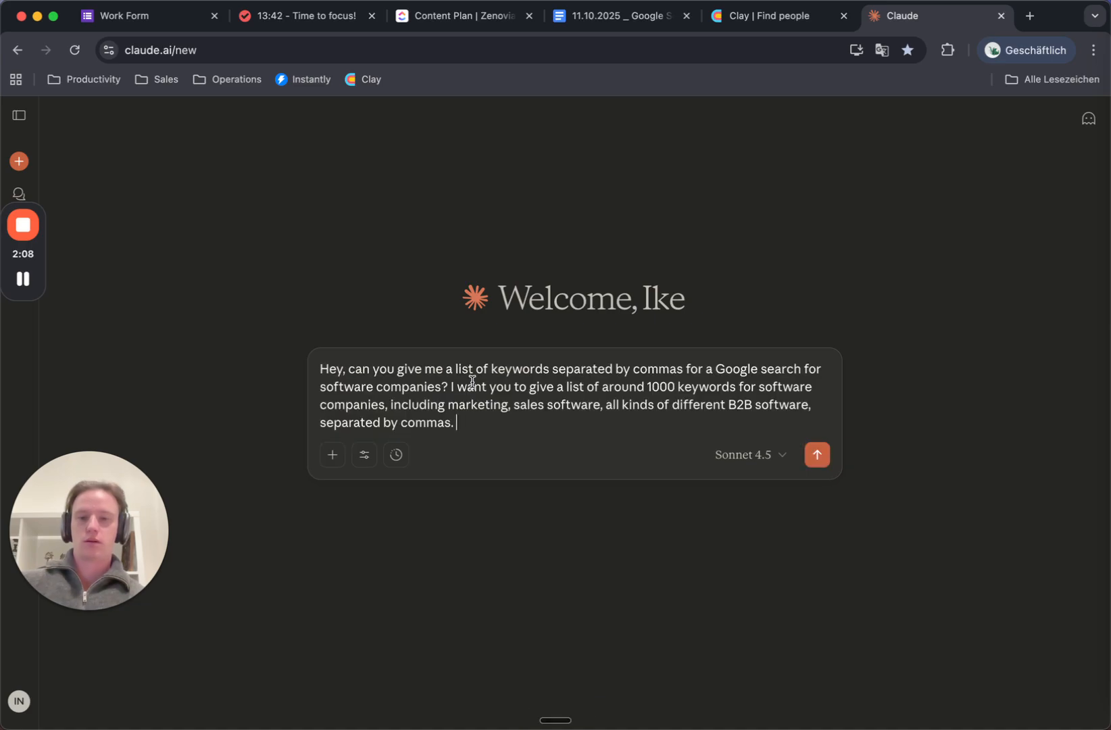
Send the keyword request and scroll through Claude's comma-separated keyword reply
click(819, 458)
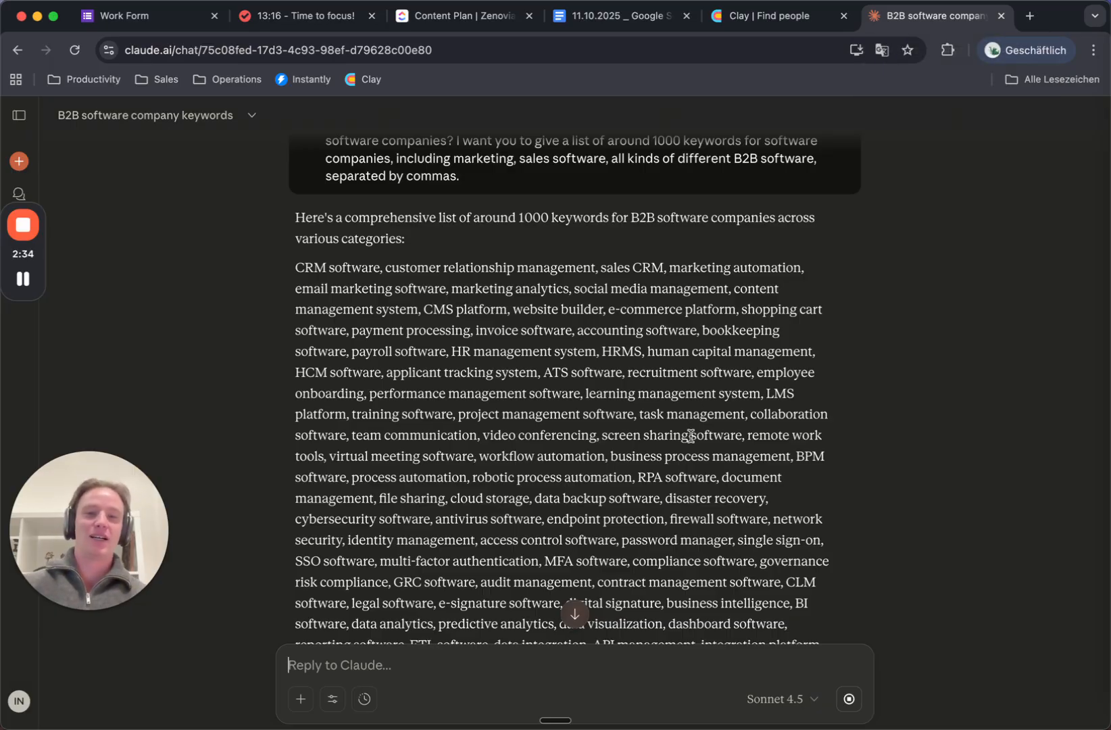
scroll(764, 437, down, 15)
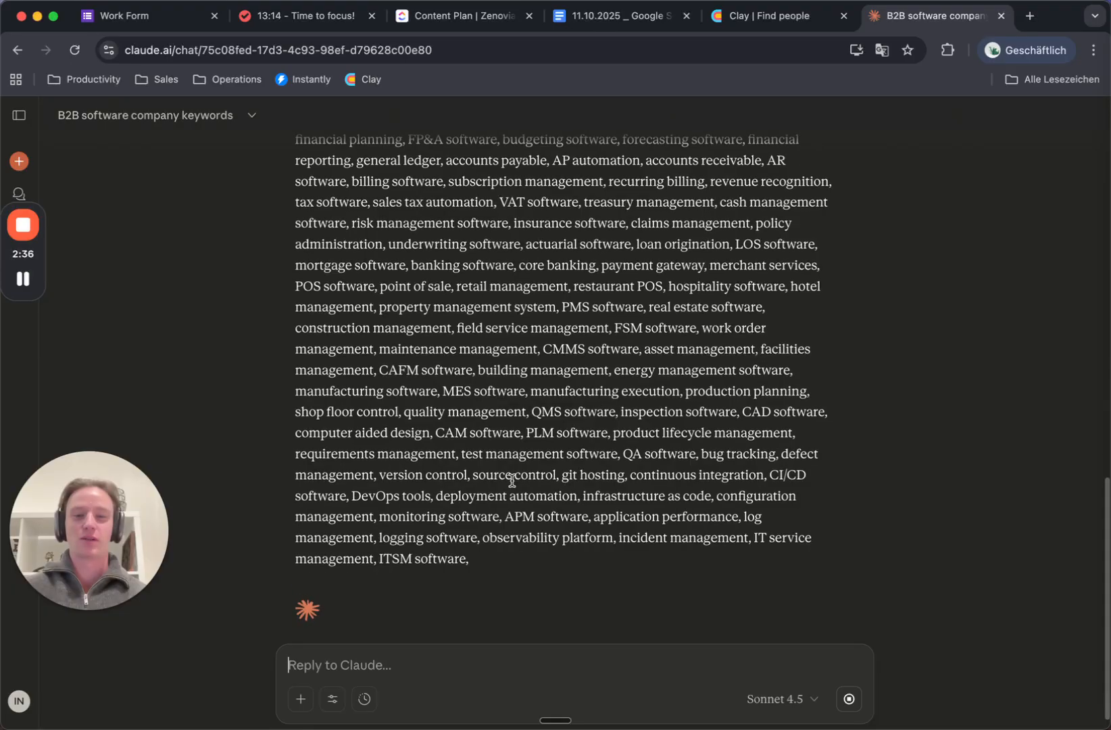
scroll(816, 407, up, 2)
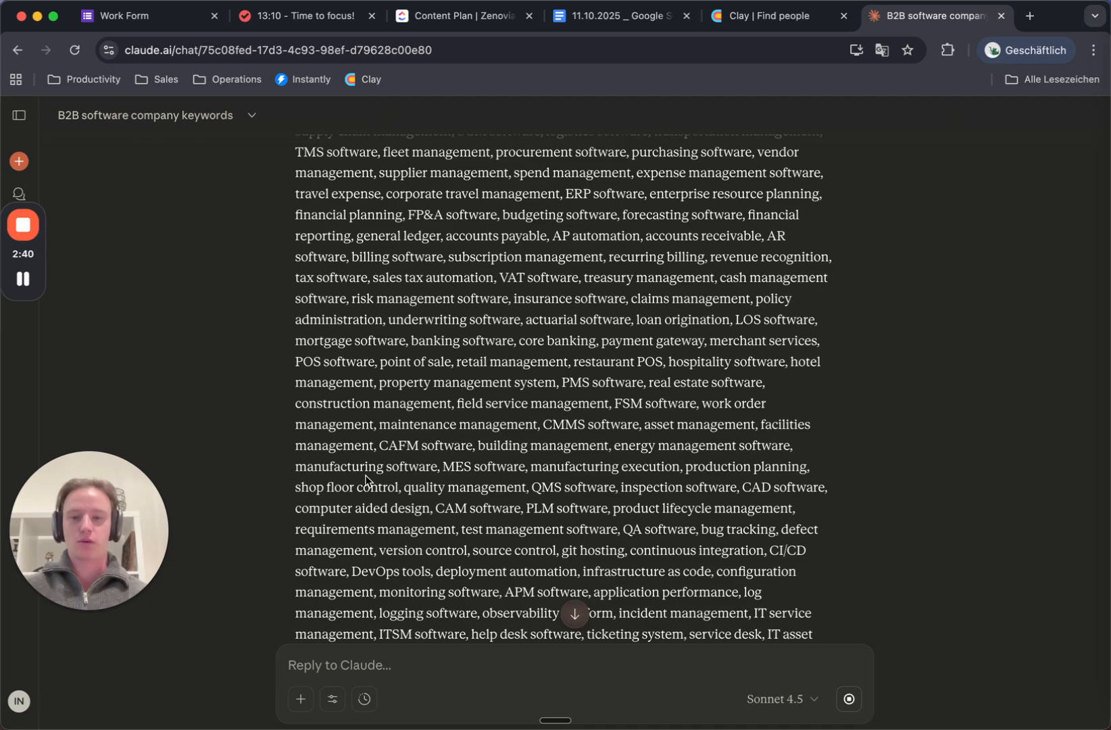
mouse_move(373, 449)
mouse_down()
mouse_move(340, 414)
mouse_move(375, 447)
mouse_up()
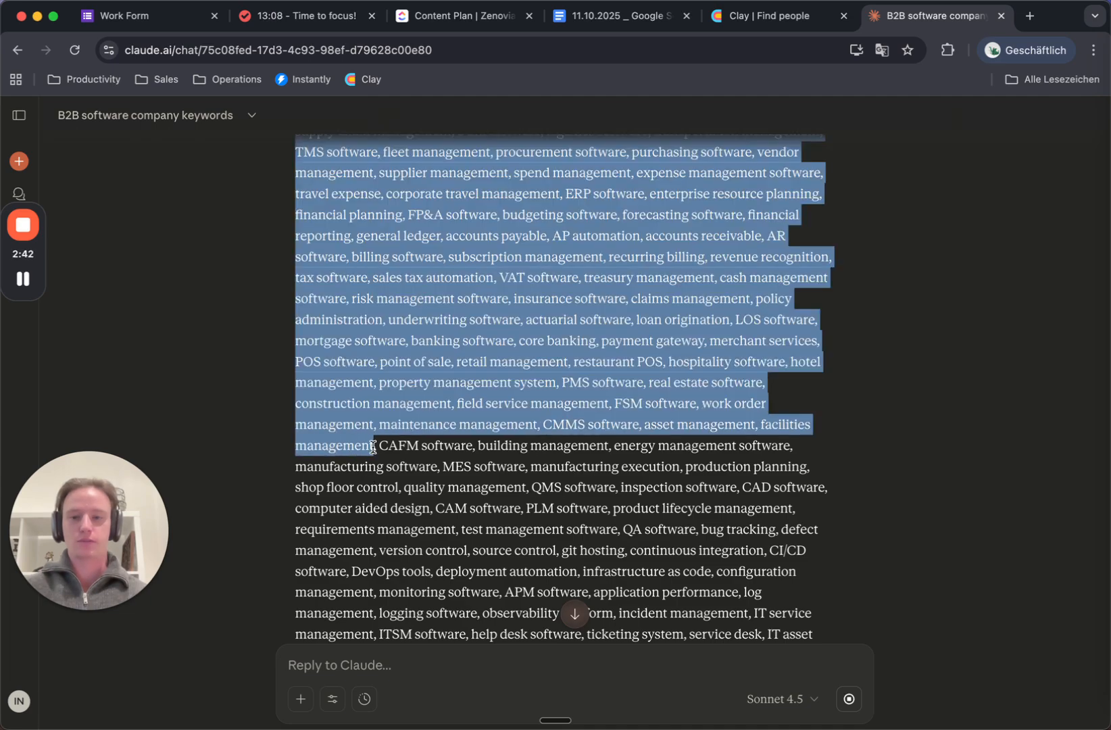
click(375, 447)
scroll(470, 324, up, 8)
scroll(470, 324, up, 4)
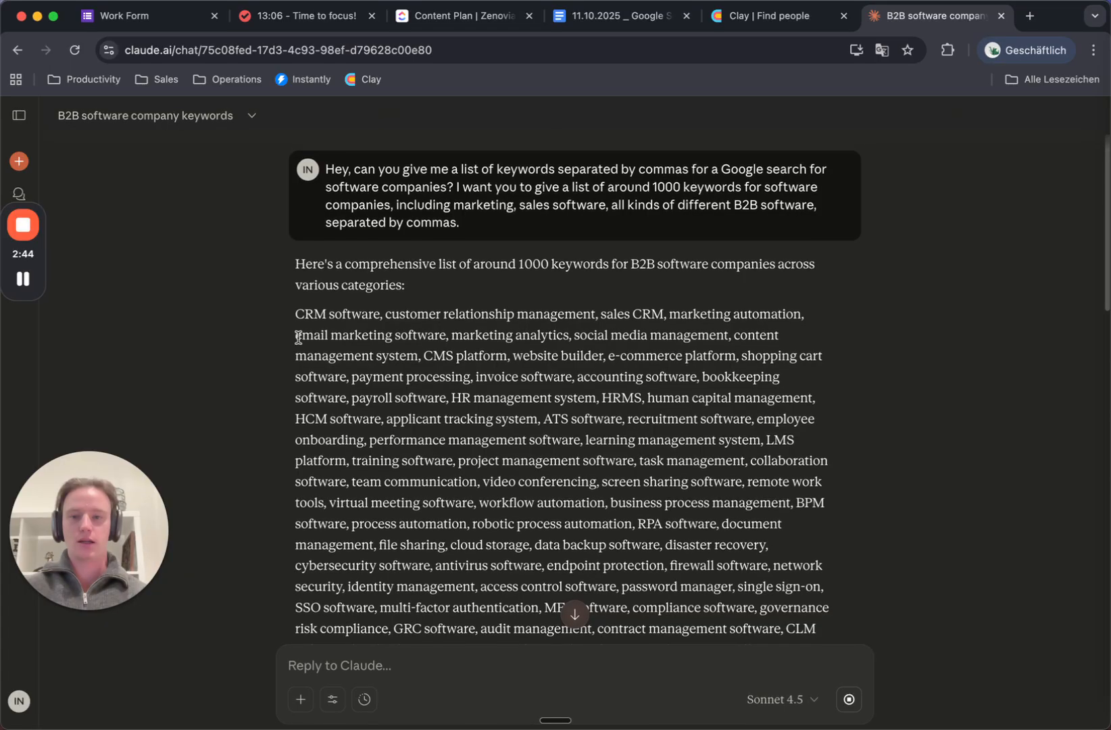
Select the entire keyword paragraph, starting from CRM, for copying
drag(295, 316, 397, 567)
scroll(438, 553, down, 7)
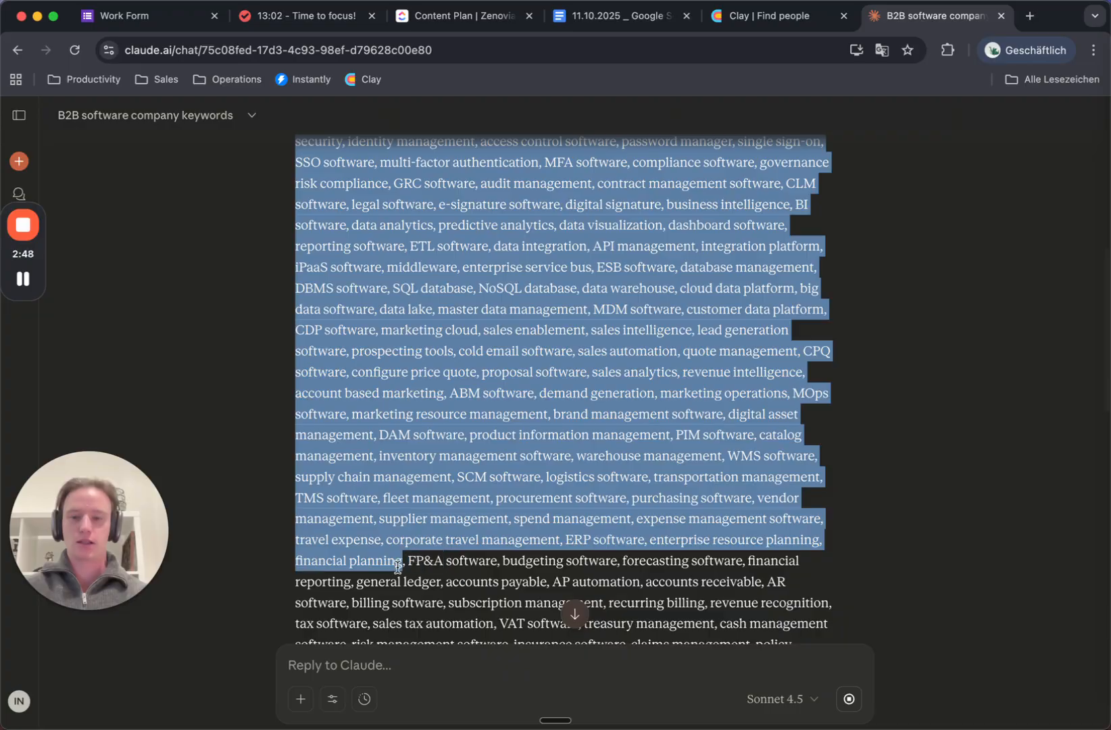
click(399, 563)
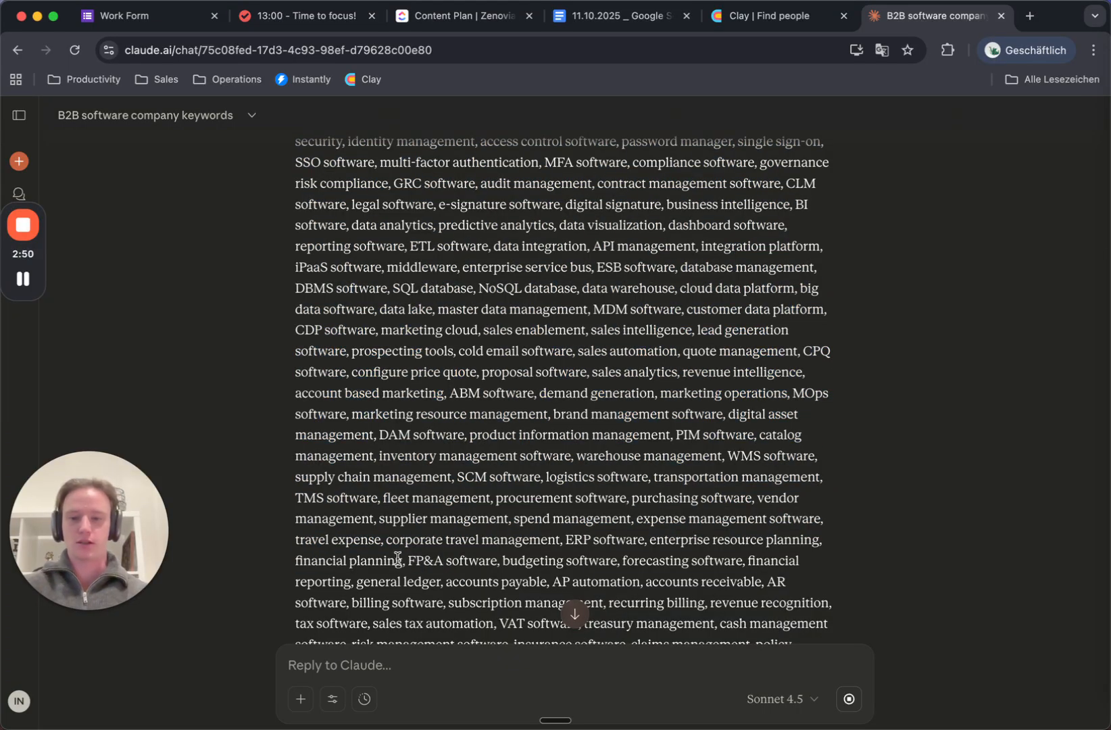
mouse_move(401, 562)
mouse_down()
mouse_move(378, 477)
mouse_move(403, 552)
mouse_up()
scroll(503, 260, up, 7)
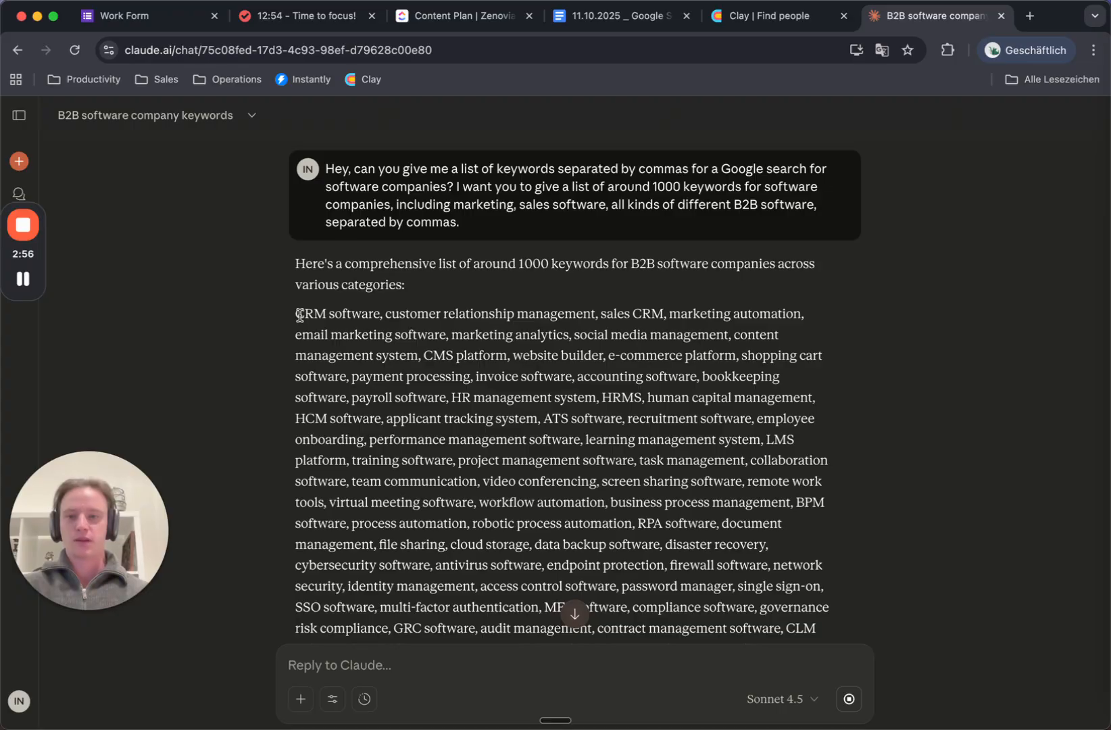
drag(296, 313, 433, 604)
click(434, 607)
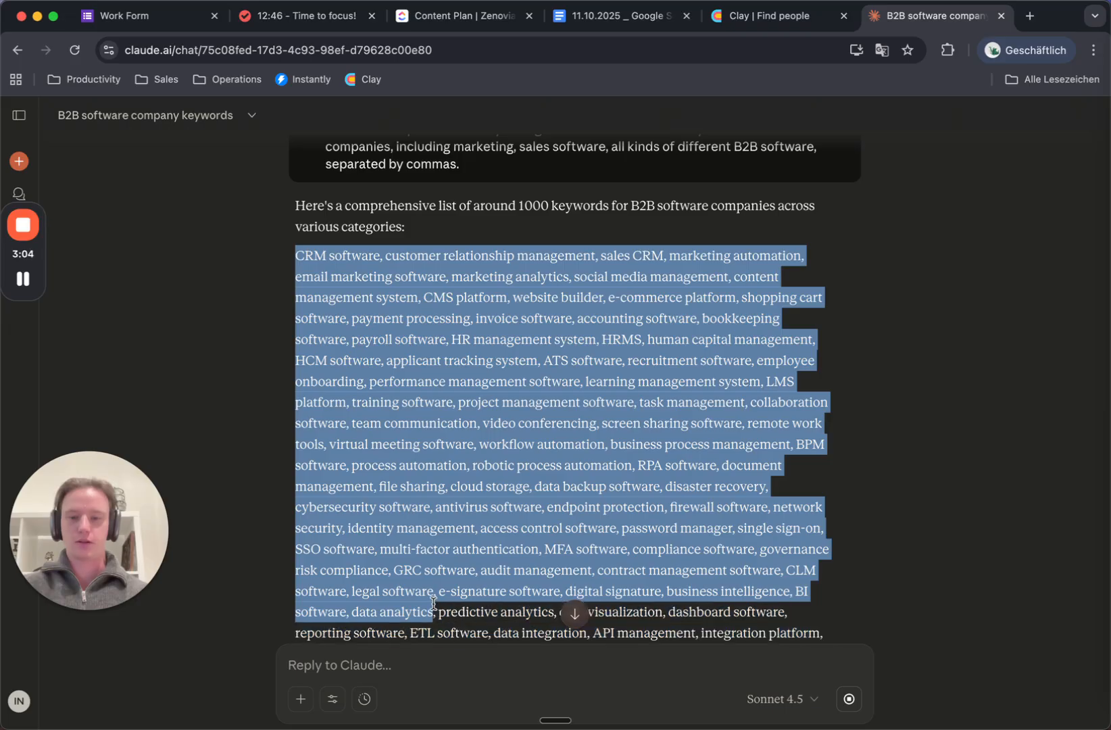
click(435, 606)
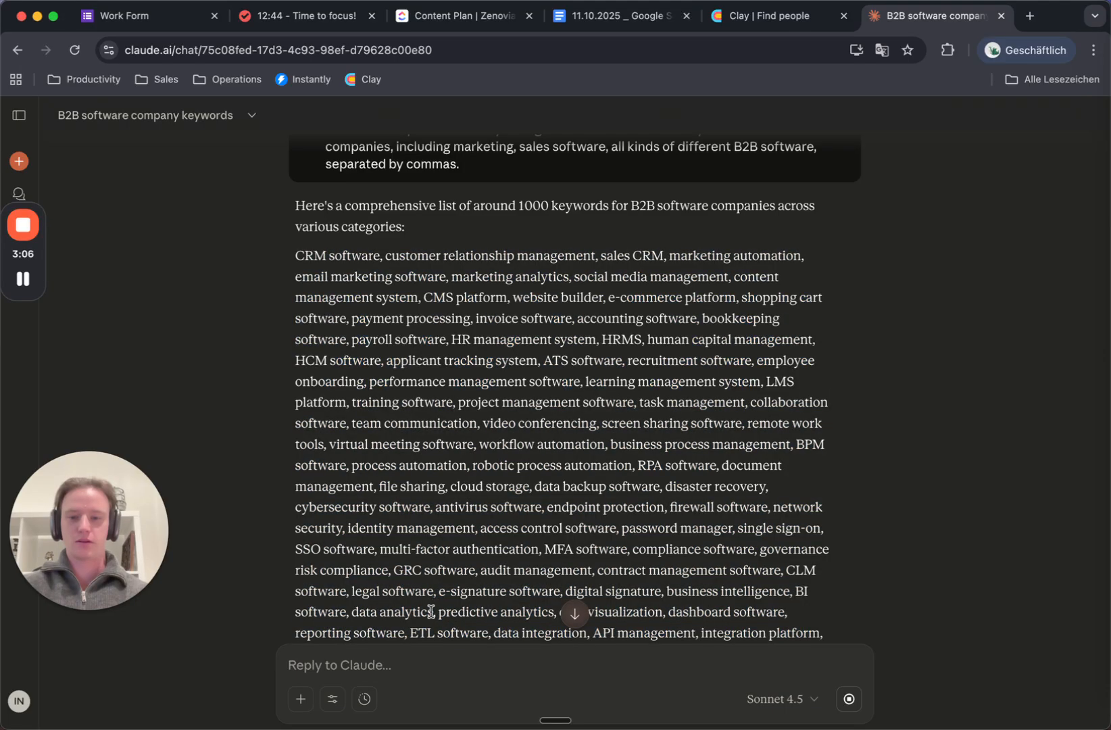
triple_click(431, 612)
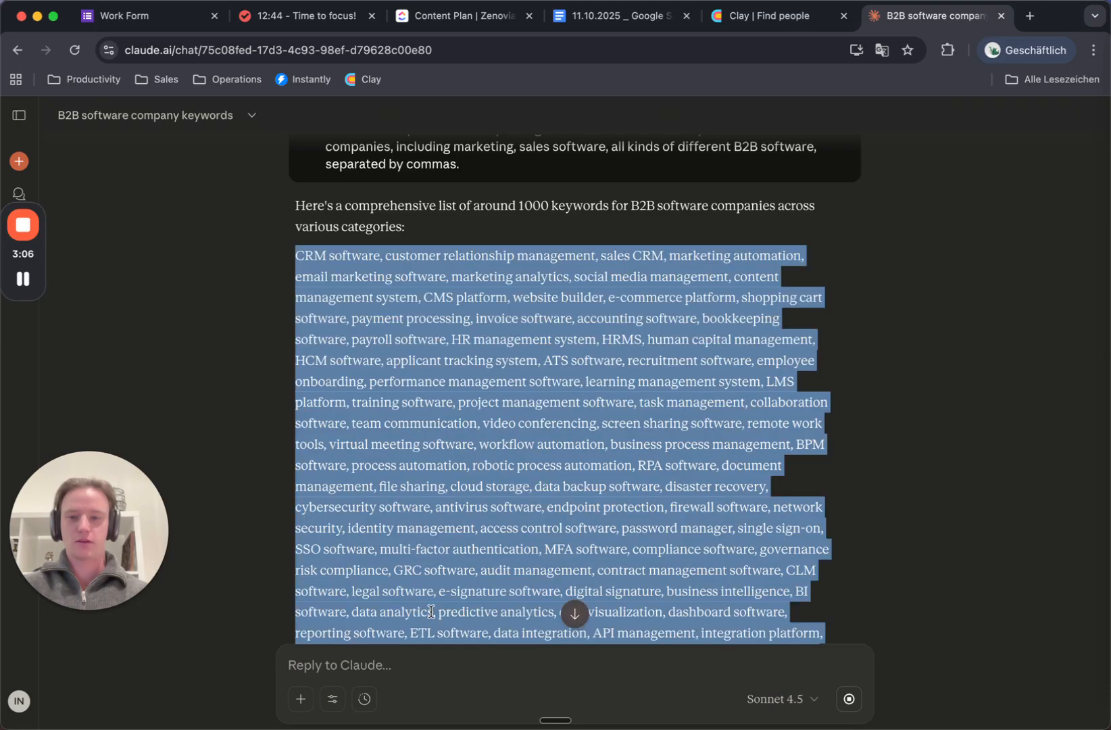
click(1026, 15)
Create a new Google Sheet with sheet.new and paste the keyword list into cell A1
text(sheet.new)
key(Return)
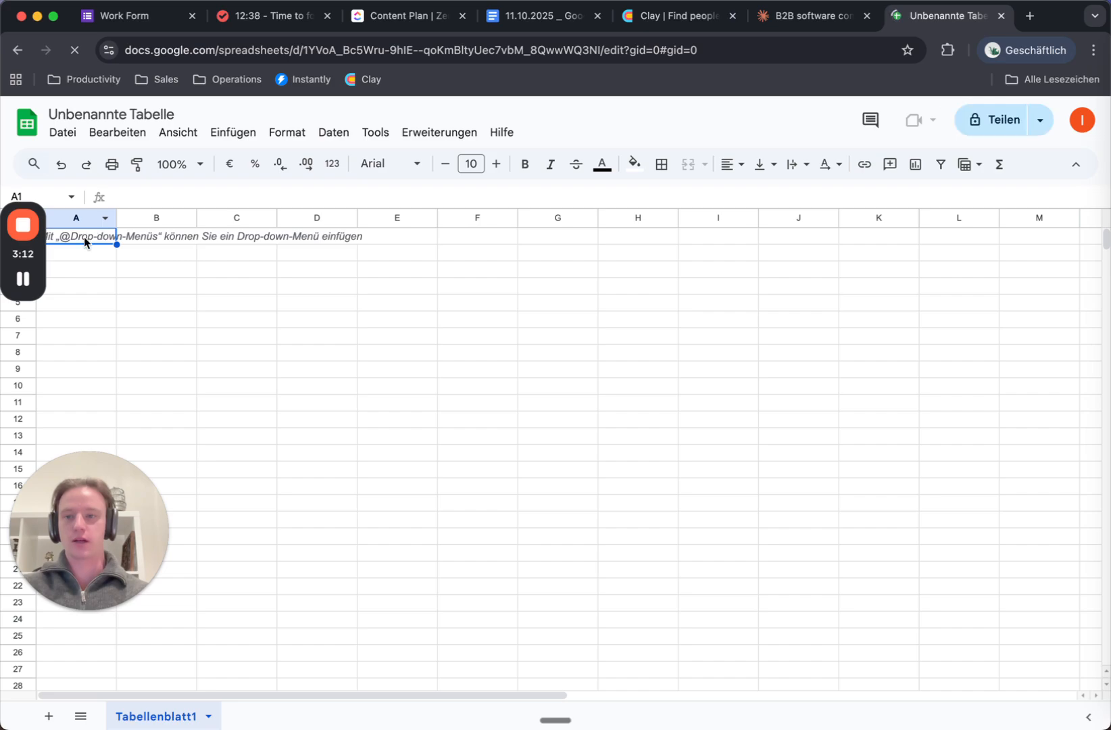
key(ctrl+v)
click(211, 308)
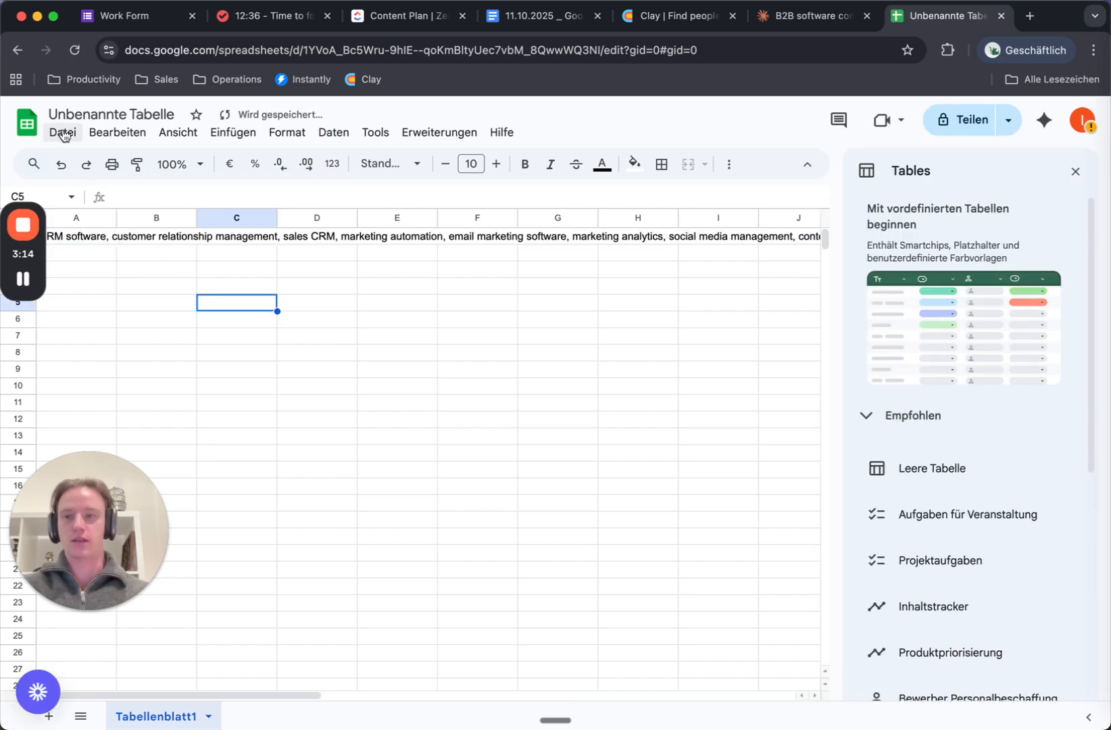
Select all of column A holding the pasted keywords
click(95, 237)
click(91, 218)
mouse_move(21, 305)
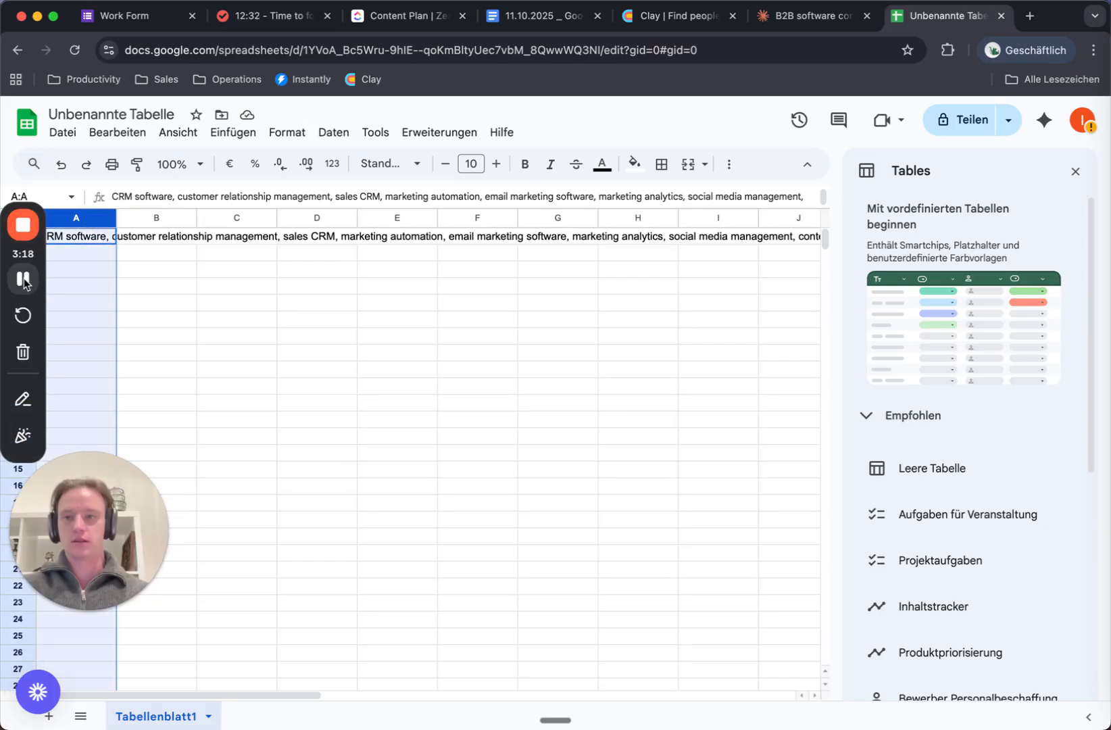
click(24, 279)
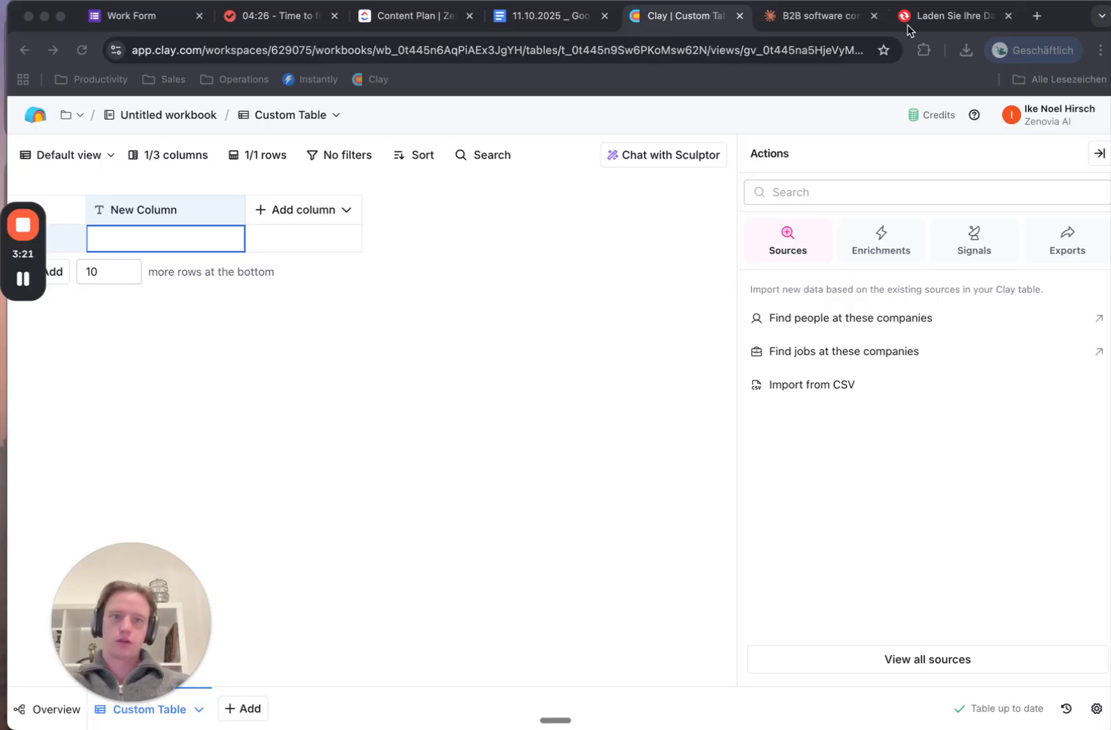
Import software_keywords.csv's keyword column into the Custom Table as 351 rows without running
click(957, 20)
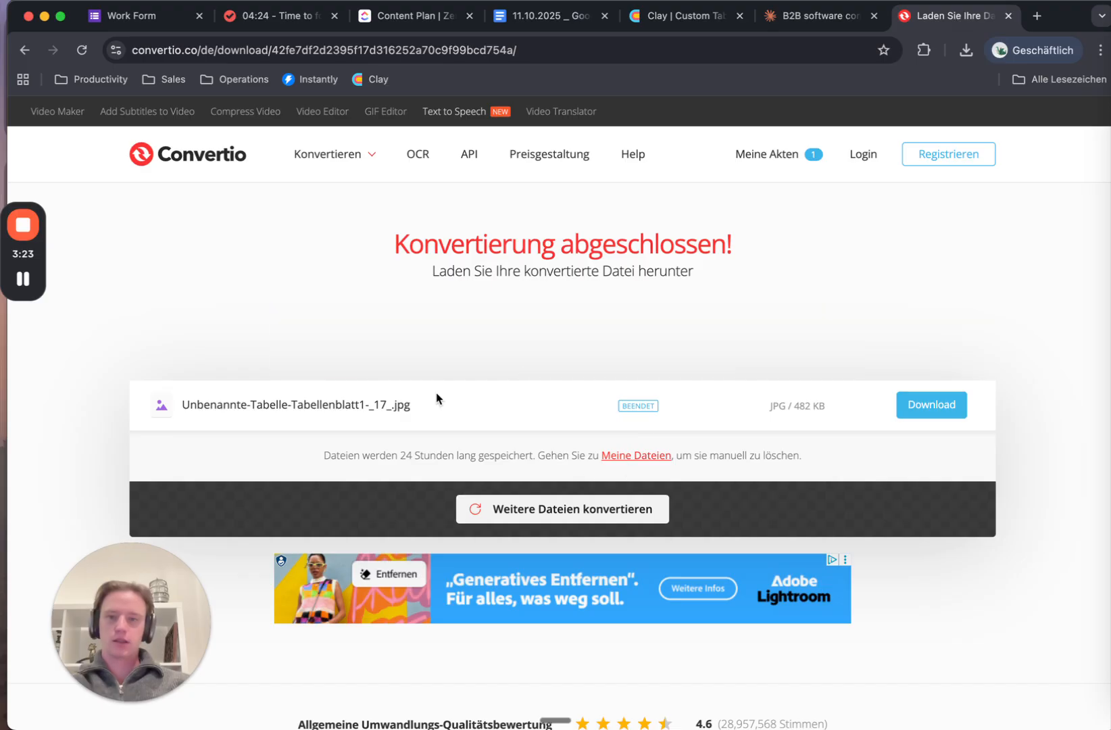
click(676, 16)
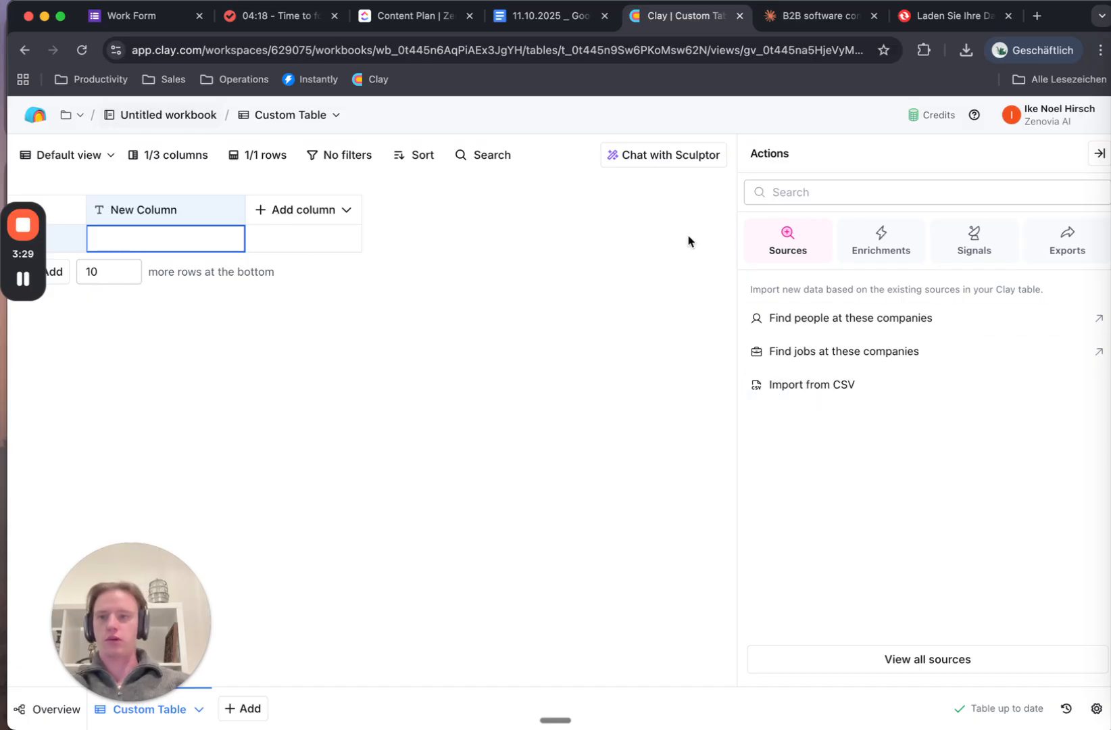
click(913, 385)
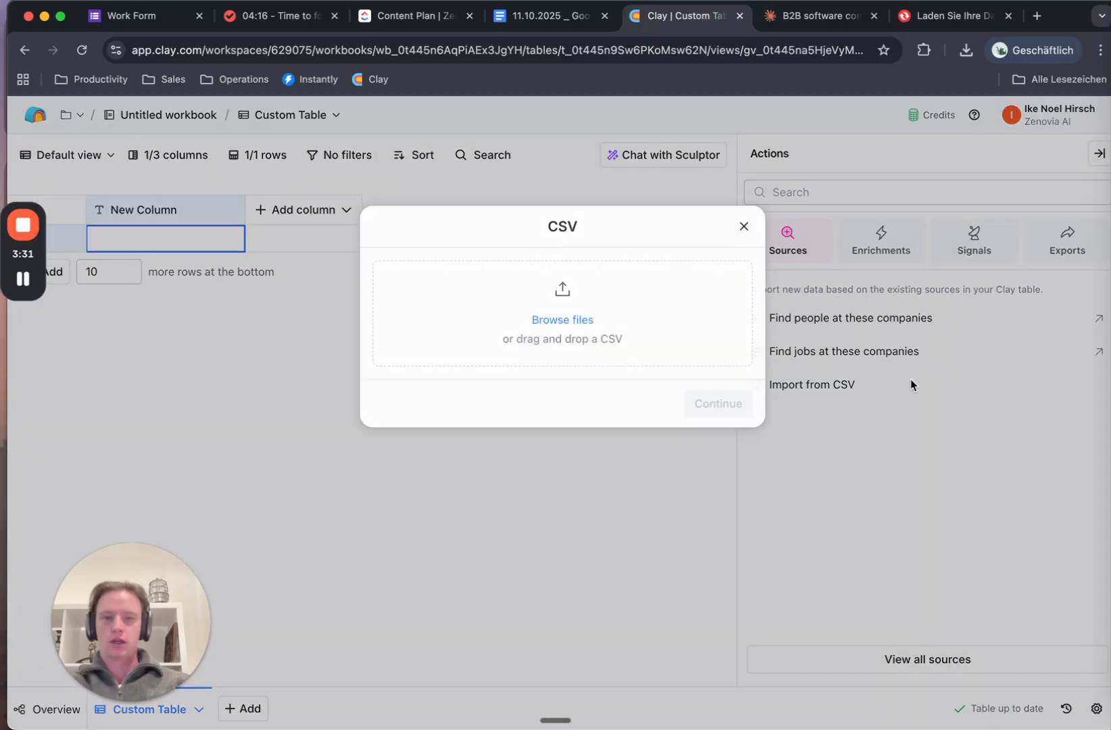
click(966, 50)
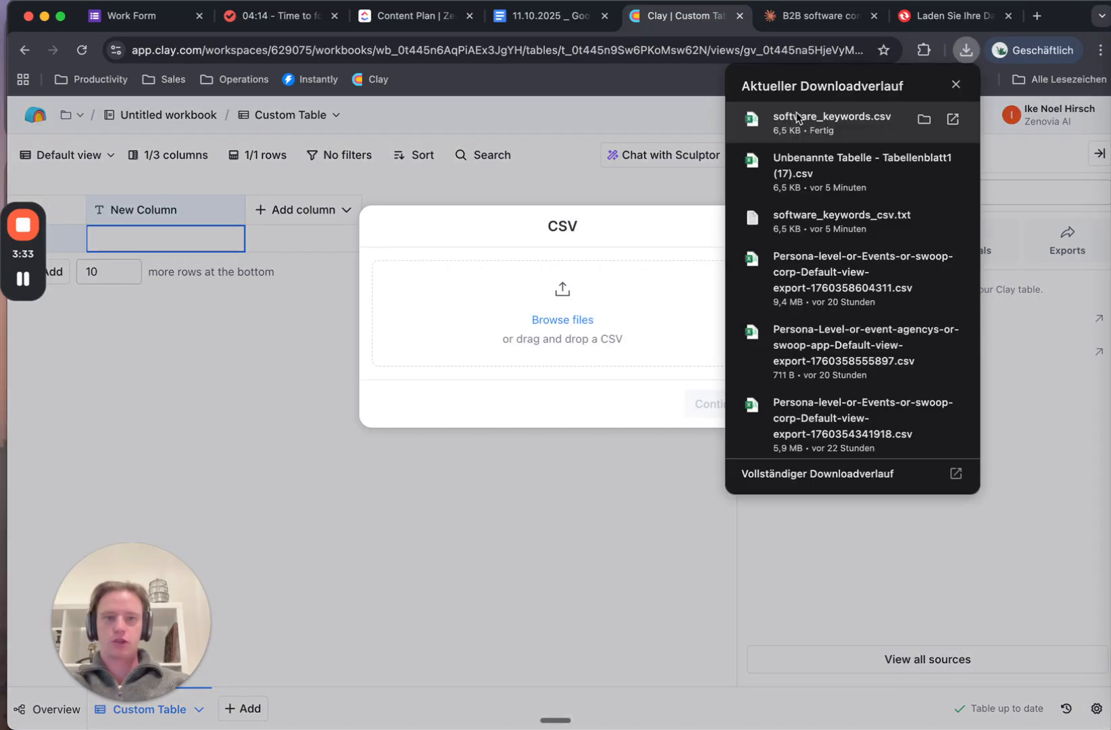
drag(796, 117, 586, 297)
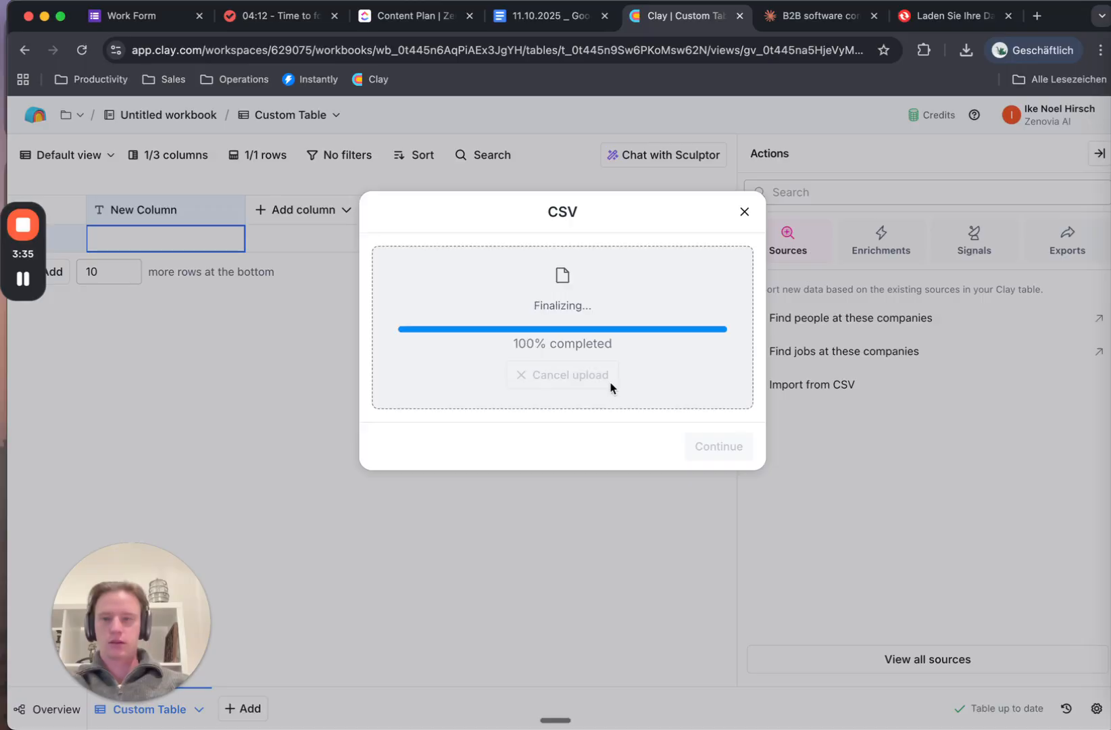
click(743, 549)
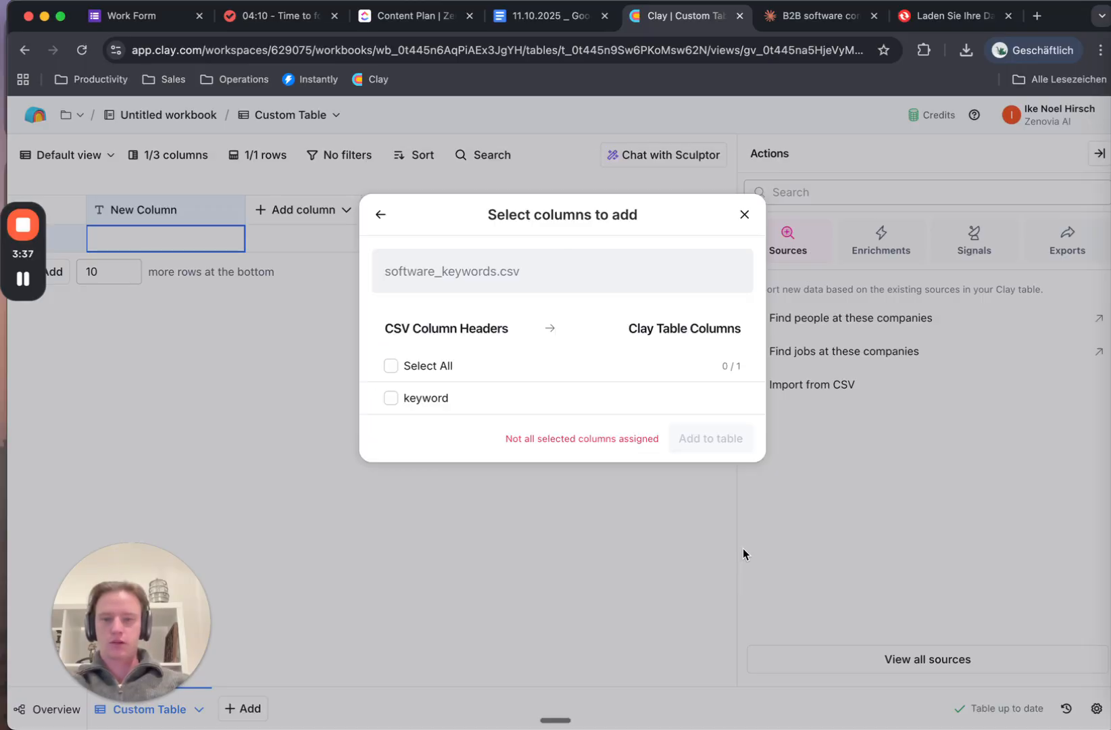
click(438, 397)
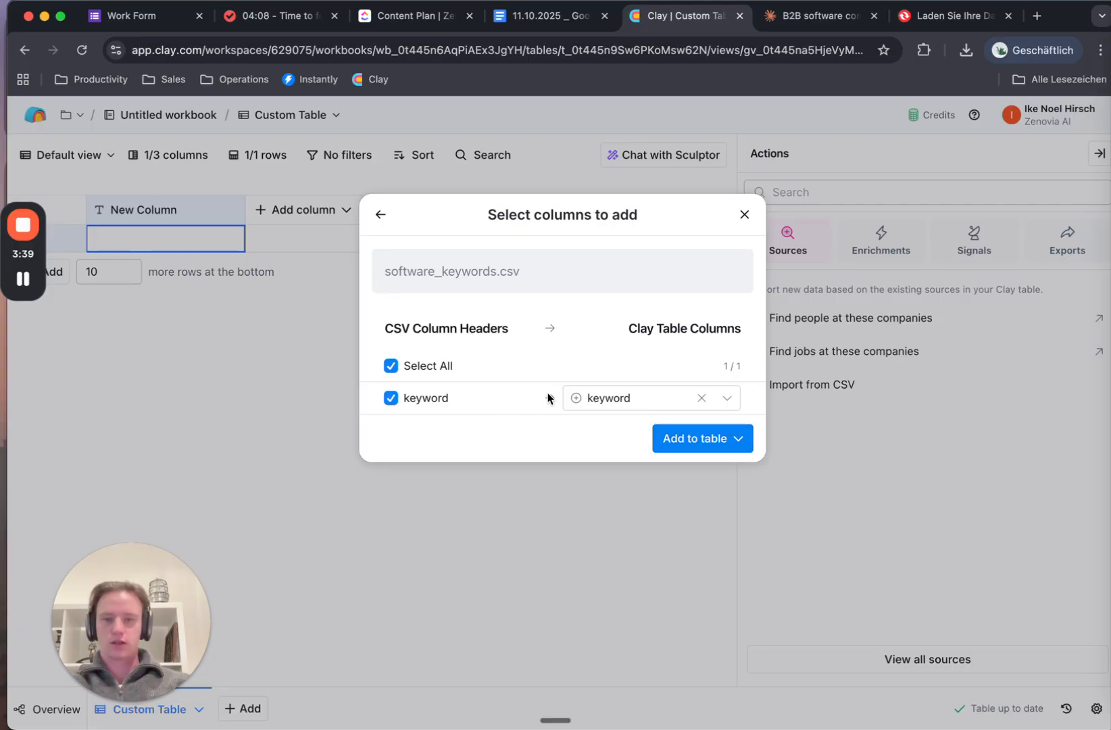
click(665, 440)
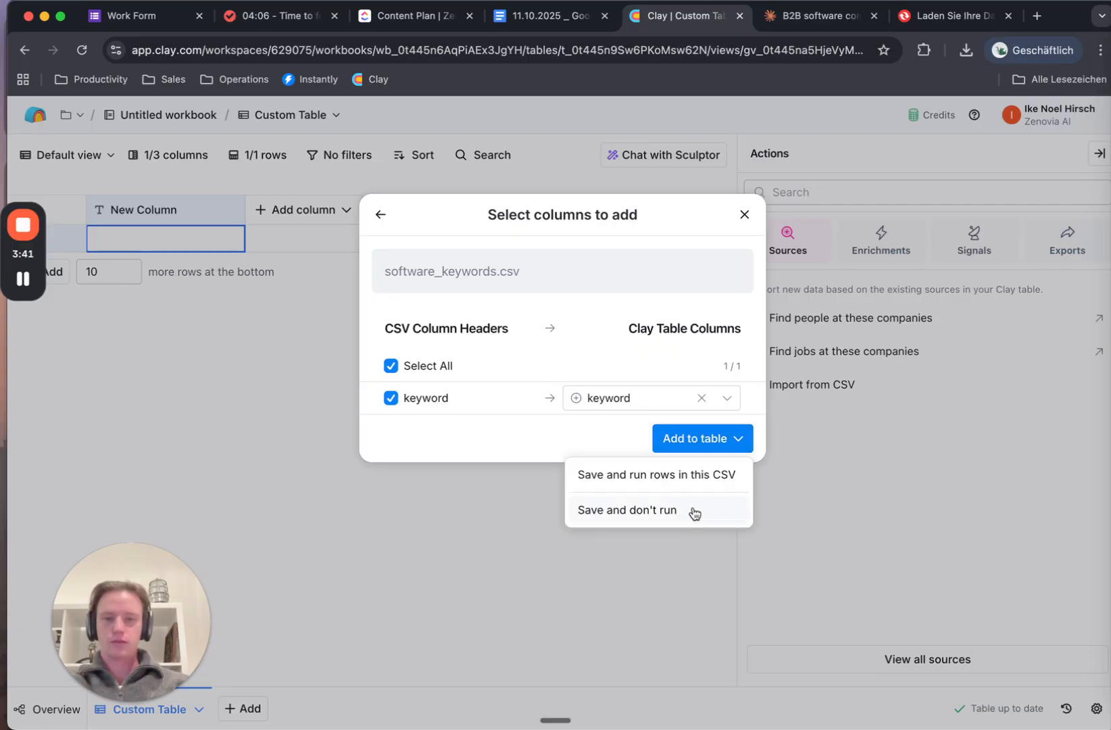
click(693, 511)
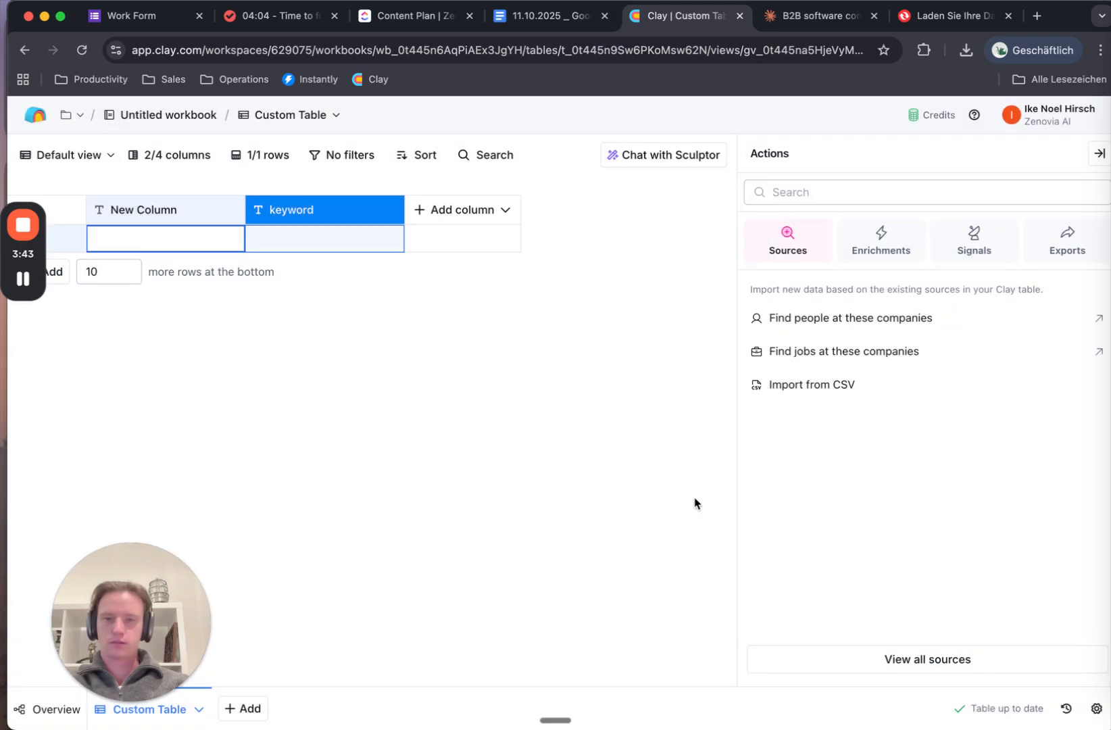
click(1100, 154)
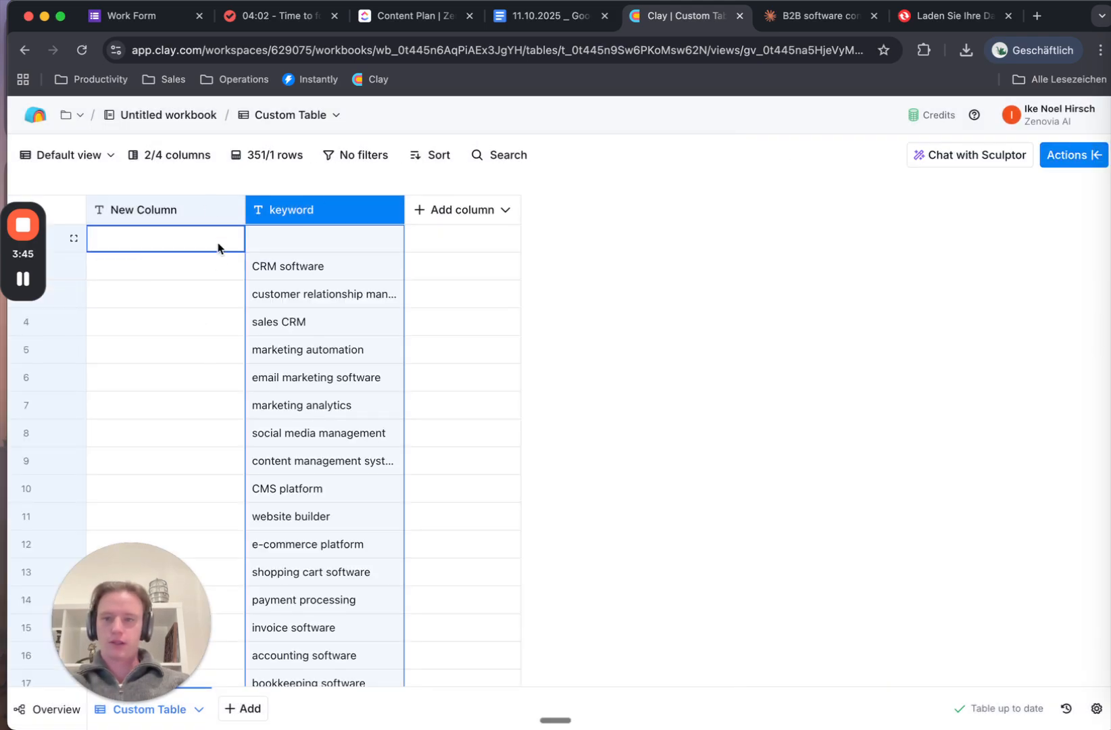
Delete the empty default New Column
click(174, 210)
drag(117, 637, 355, 592)
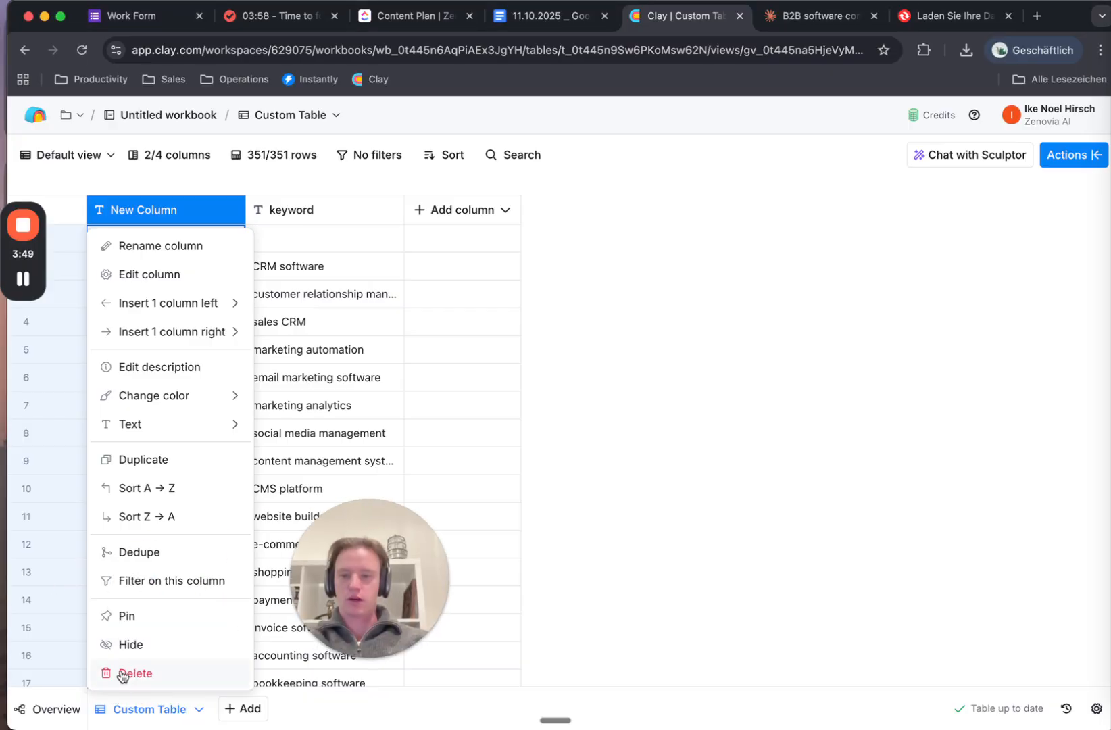
click(148, 673)
click(684, 342)
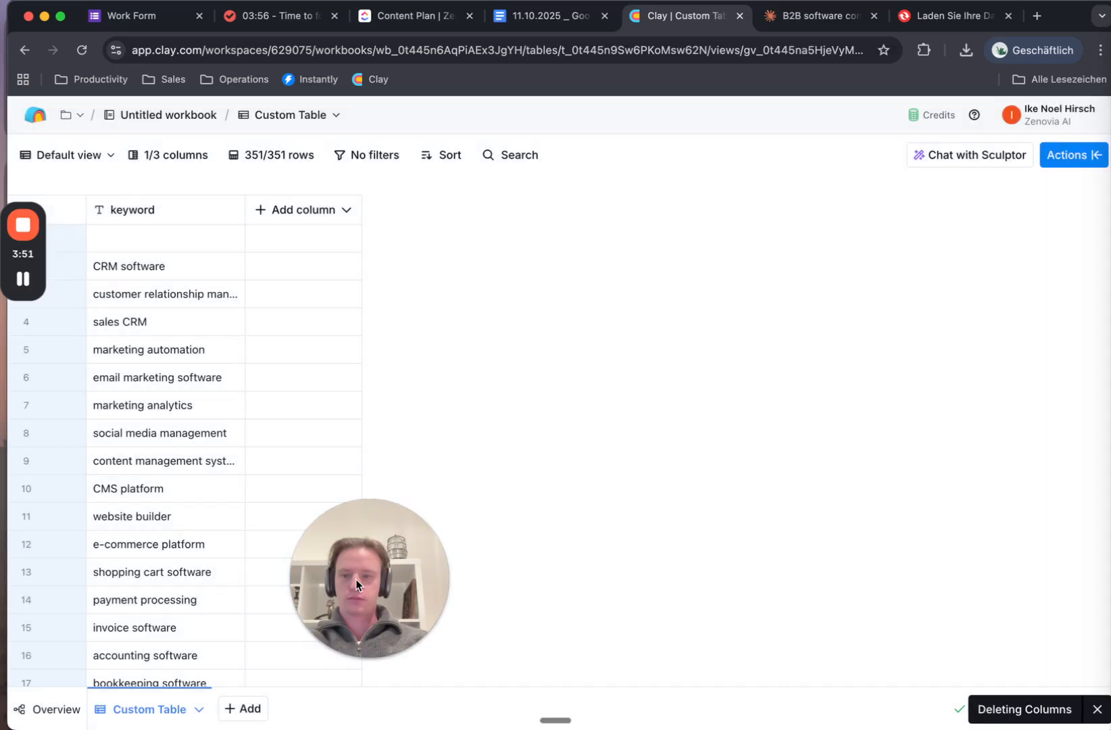
Delete the blank row 1 so the 350 keywords start with CRM software
drag(356, 578, 75, 606)
click(67, 220)
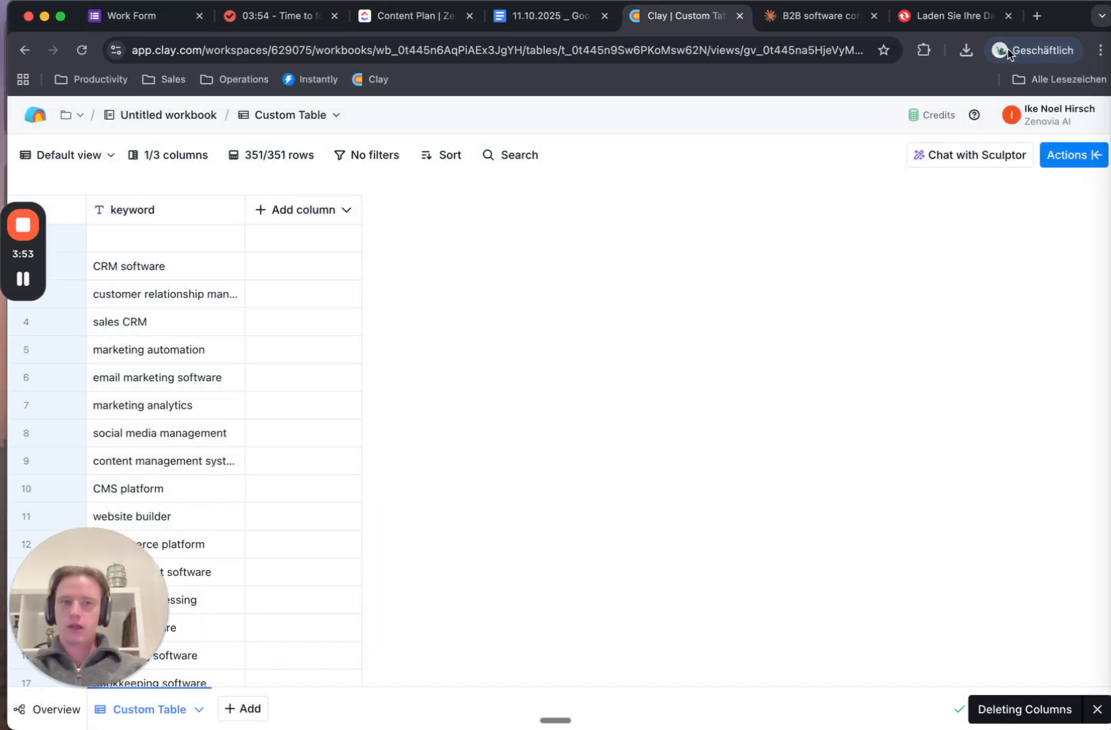
drag(1064, 23, 1105, 22)
click(67, 238)
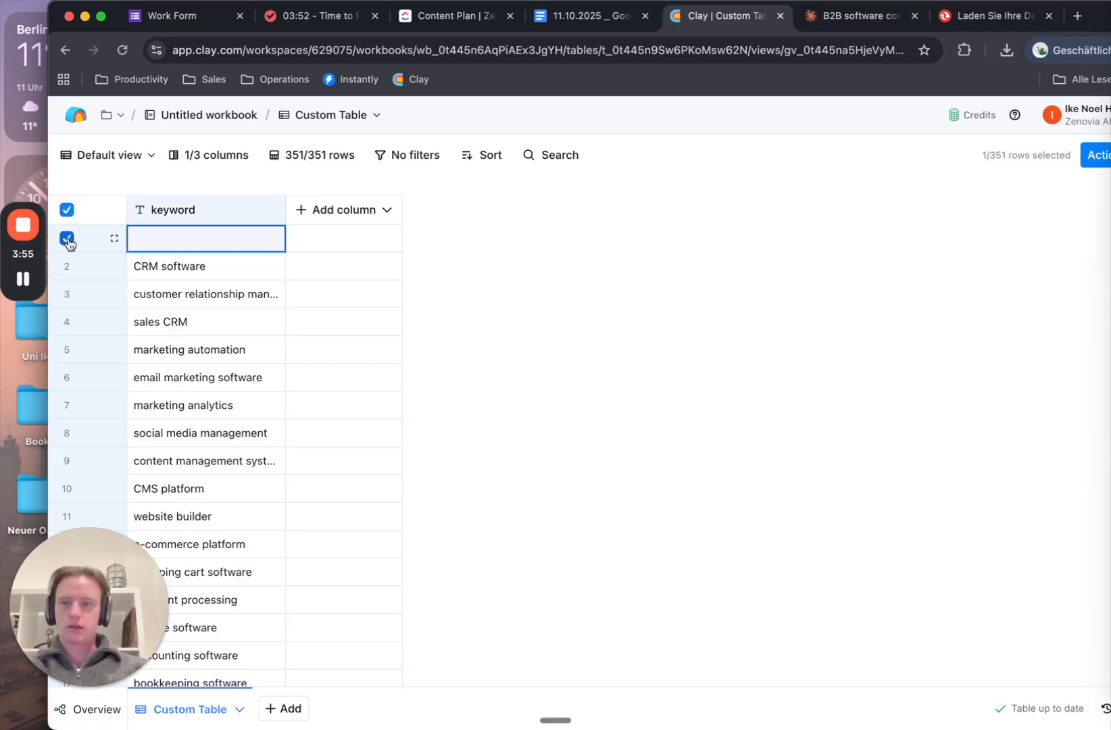
right_click(108, 240)
click(144, 383)
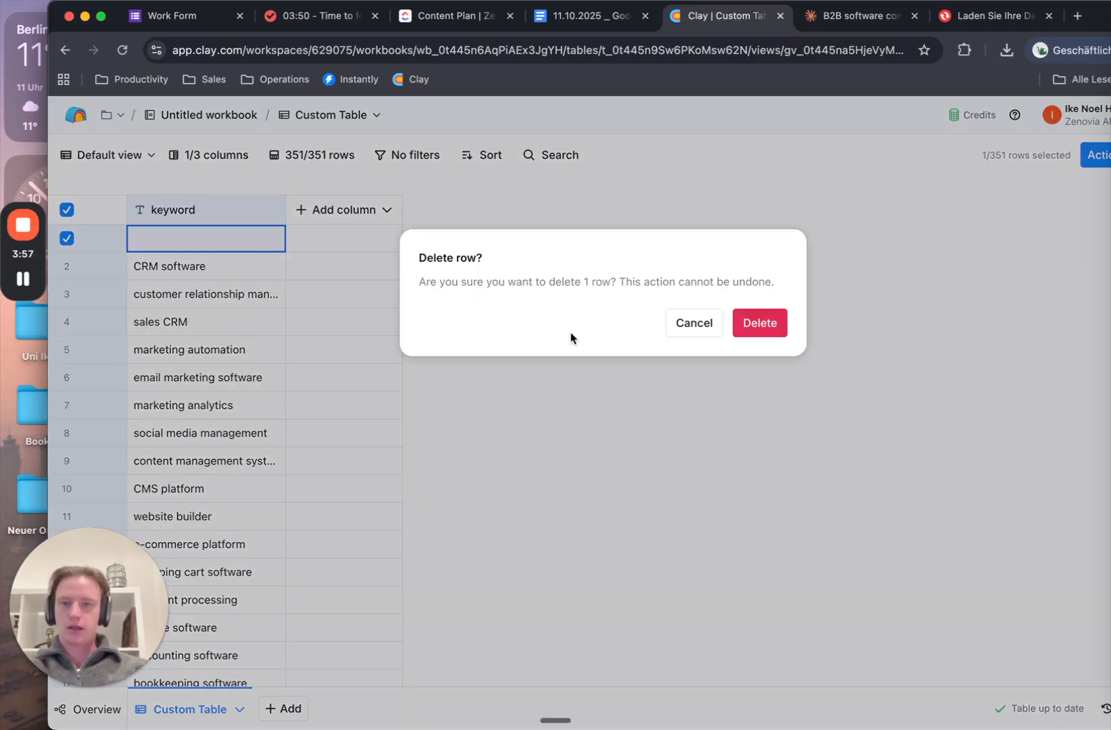
click(761, 323)
drag(1099, 21, 1060, 15)
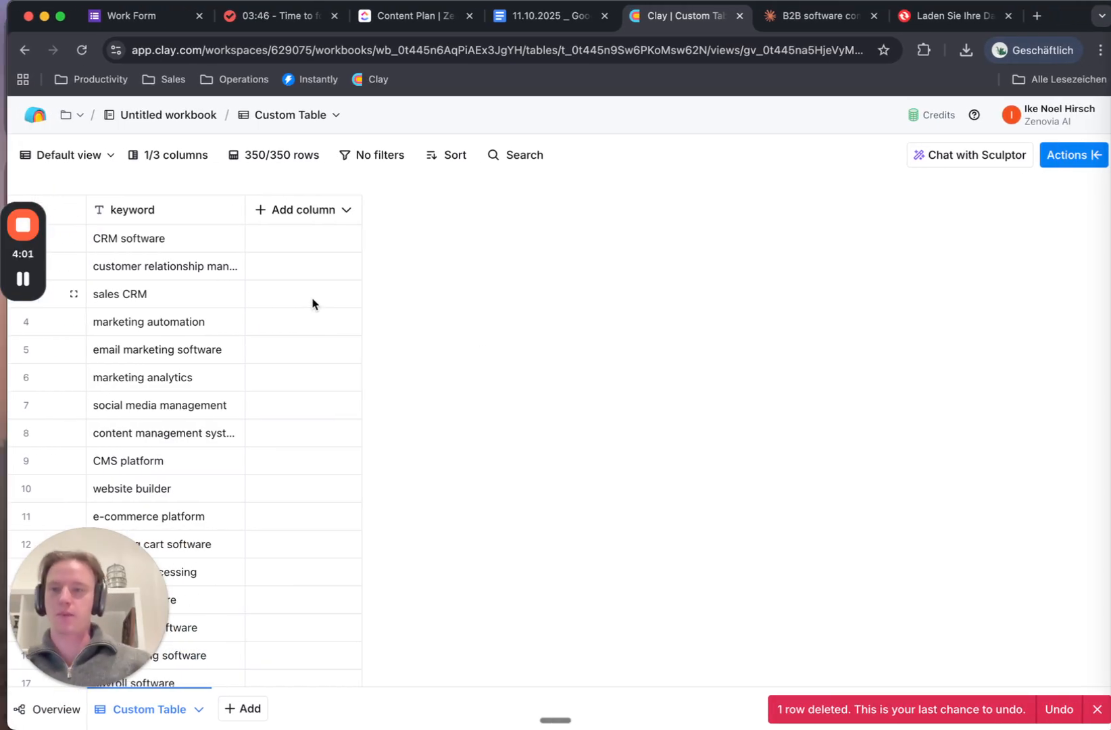
Add an enrichment column, searching 'apify' and choosing Run Apify Actor
click(266, 214)
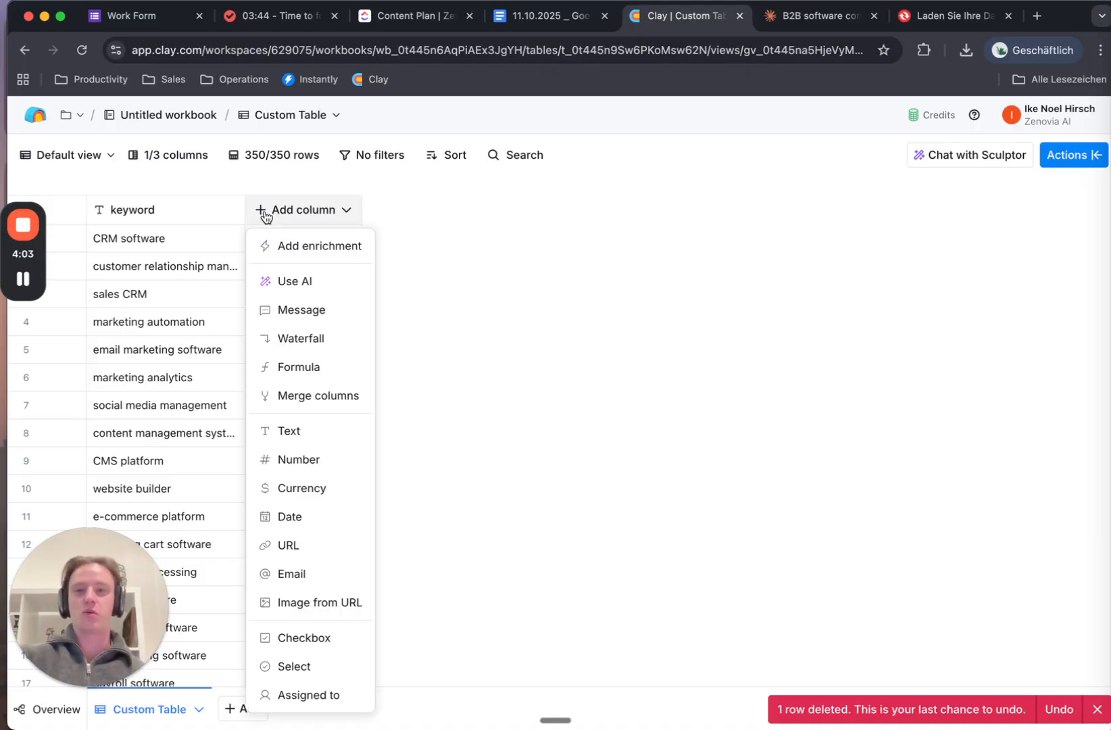
click(295, 251)
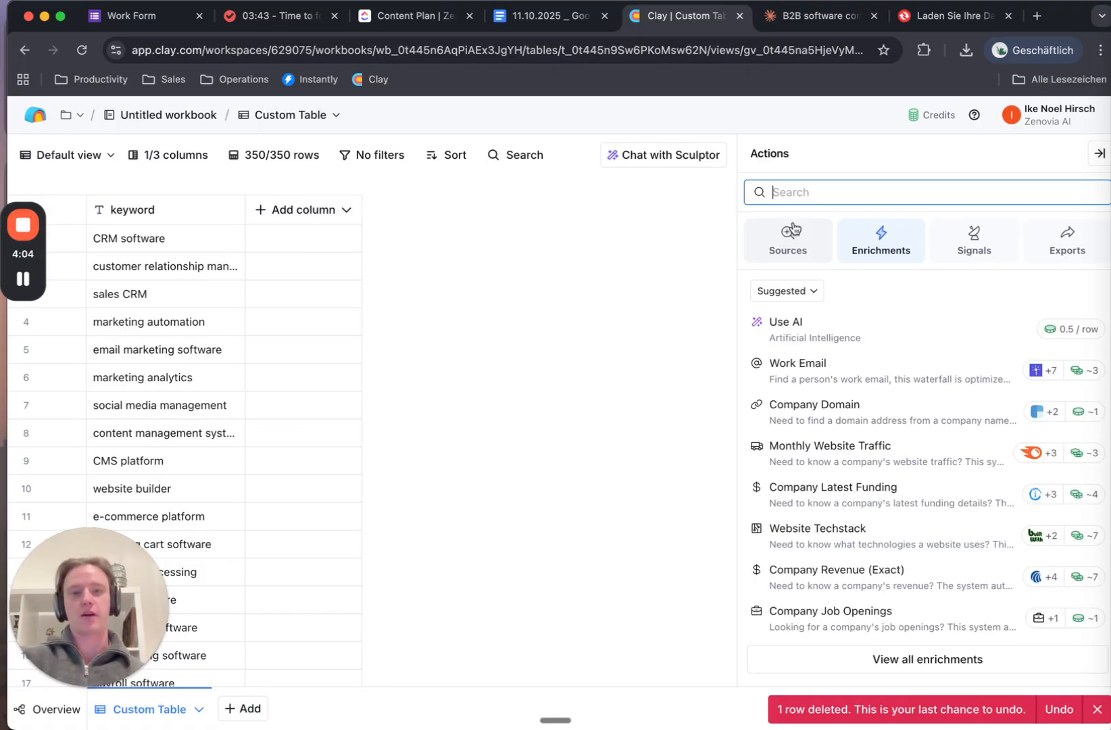
click(811, 192)
text(apify)
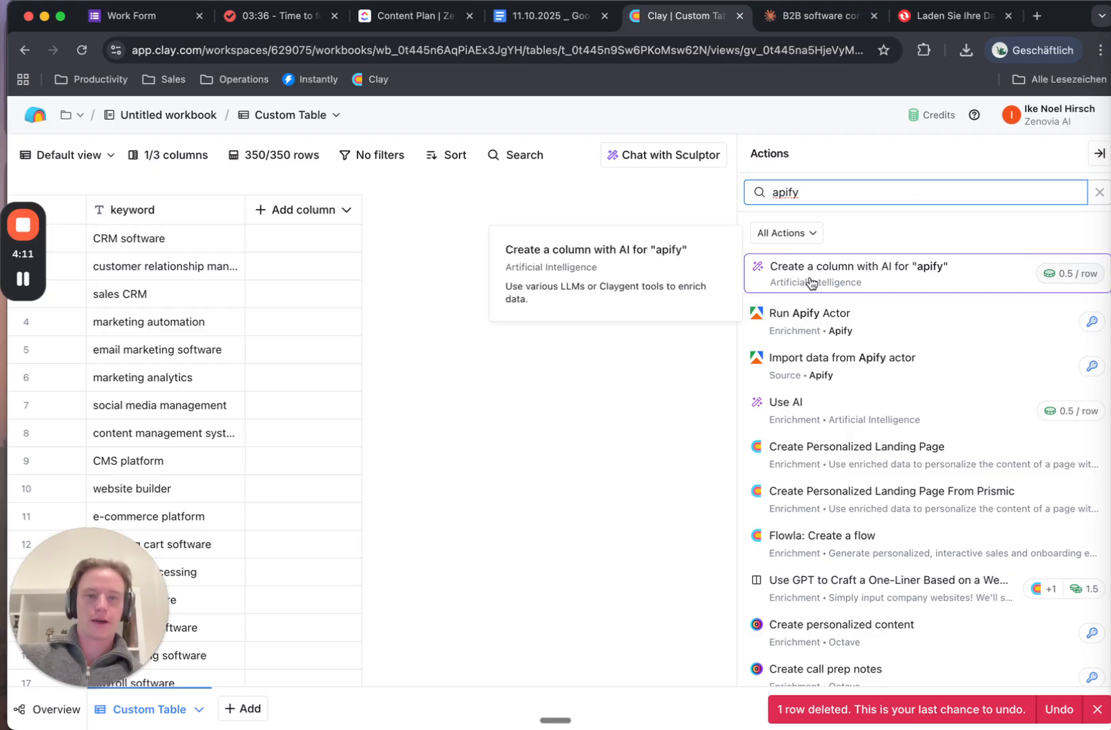
click(785, 327)
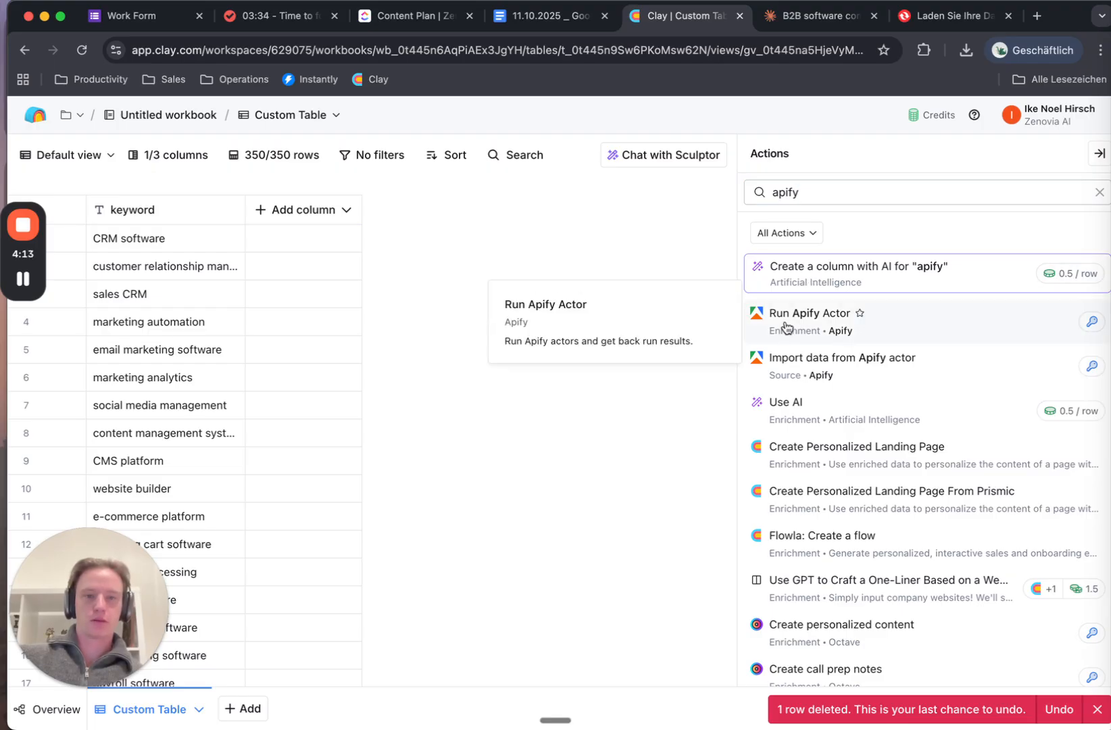
scroll(834, 405, down, 3)
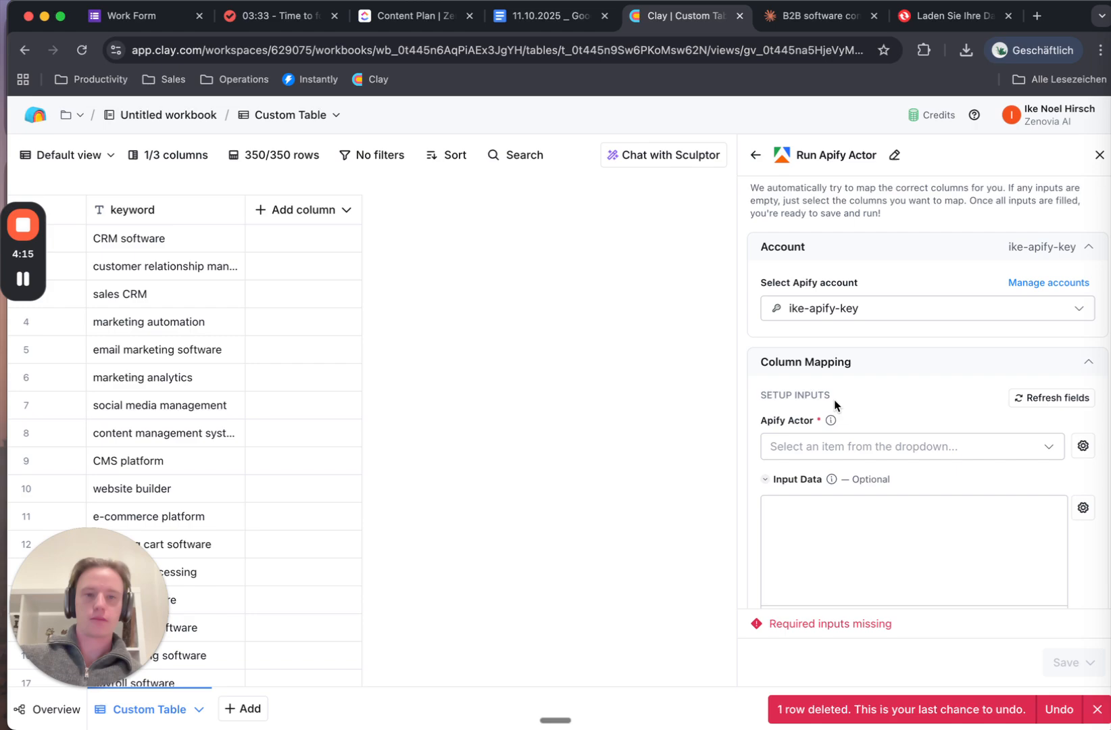
Keep the linked Apify account and choose the google-search-results-serp-scraper actor as a text-with-tokens input
click(838, 285)
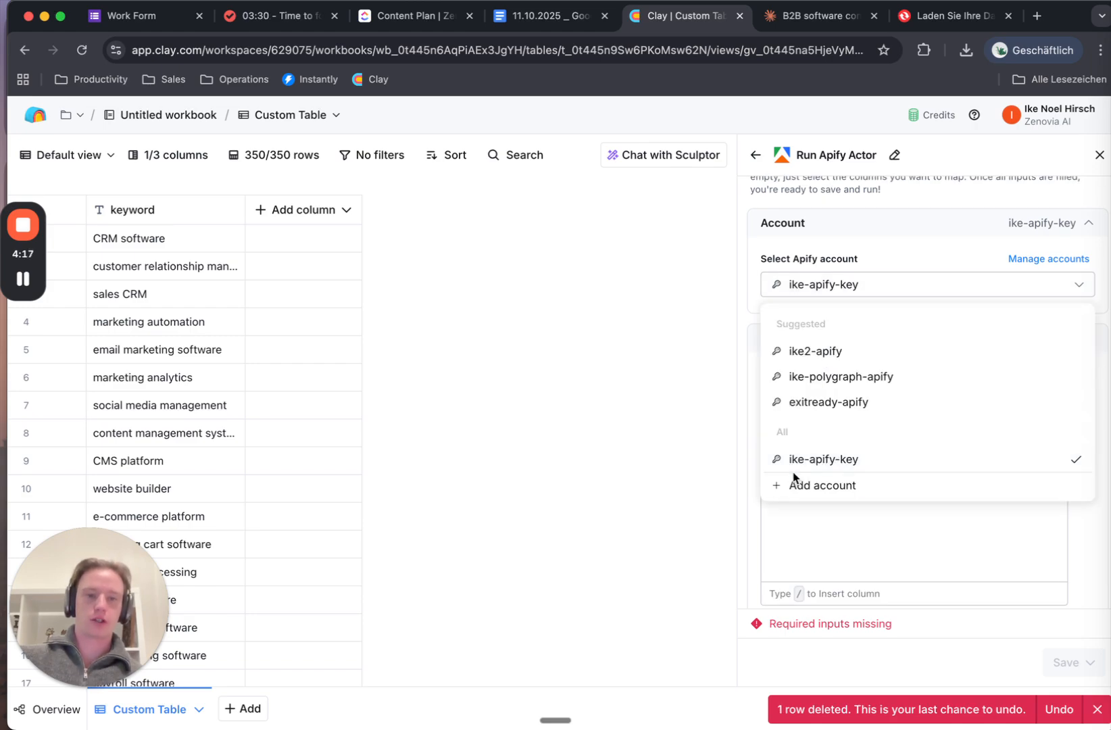
click(893, 291)
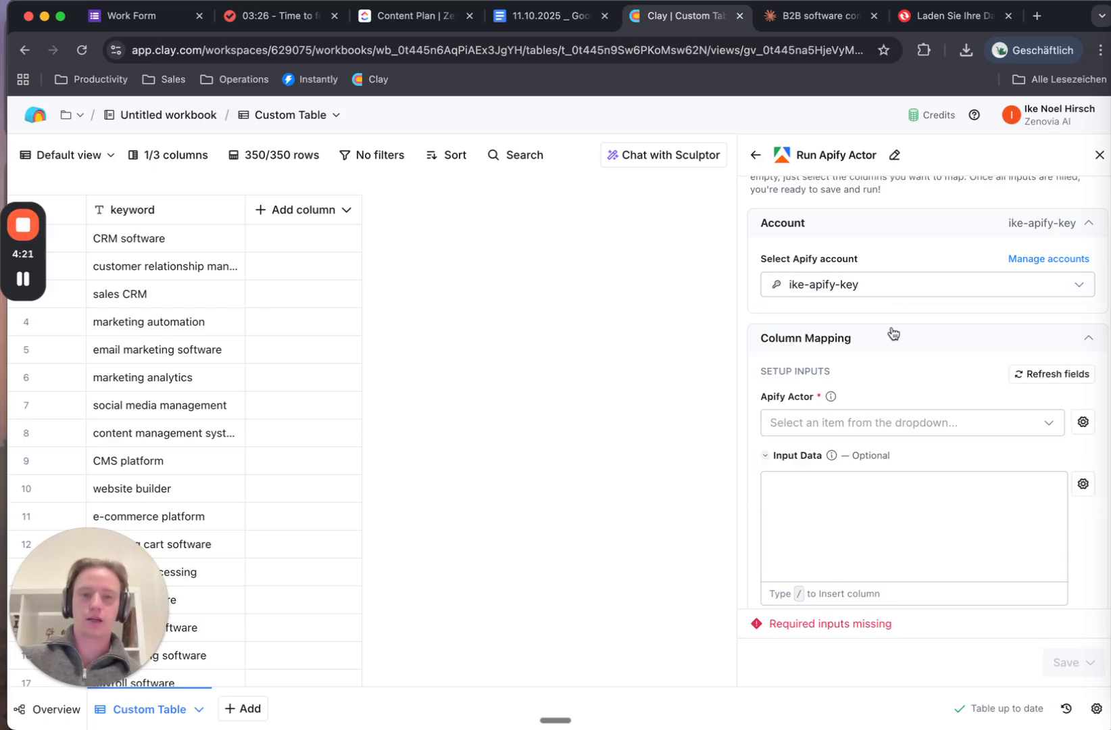
click(864, 422)
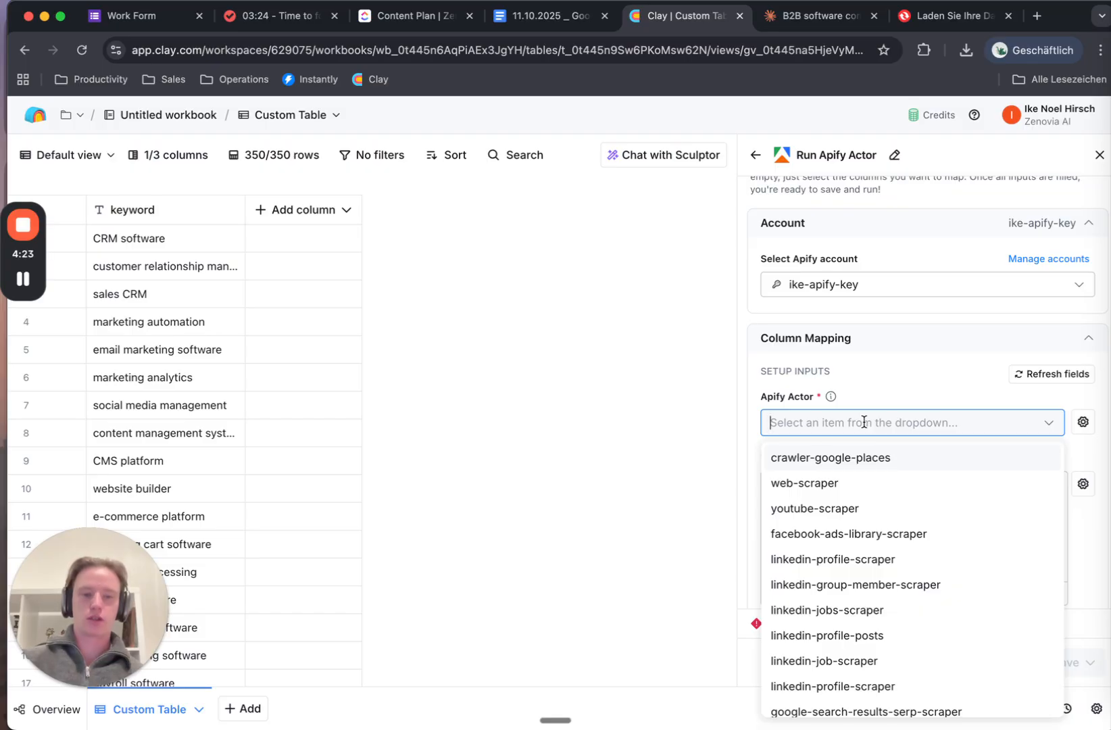
text(serp)
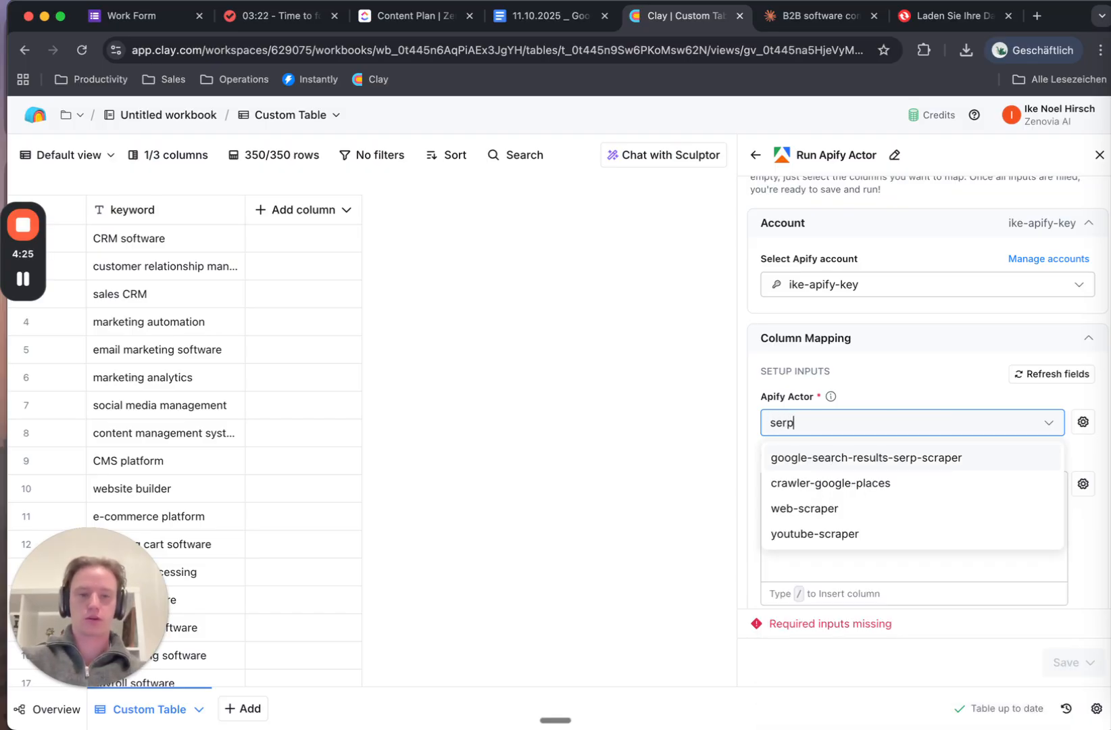
click(796, 460)
click(1083, 423)
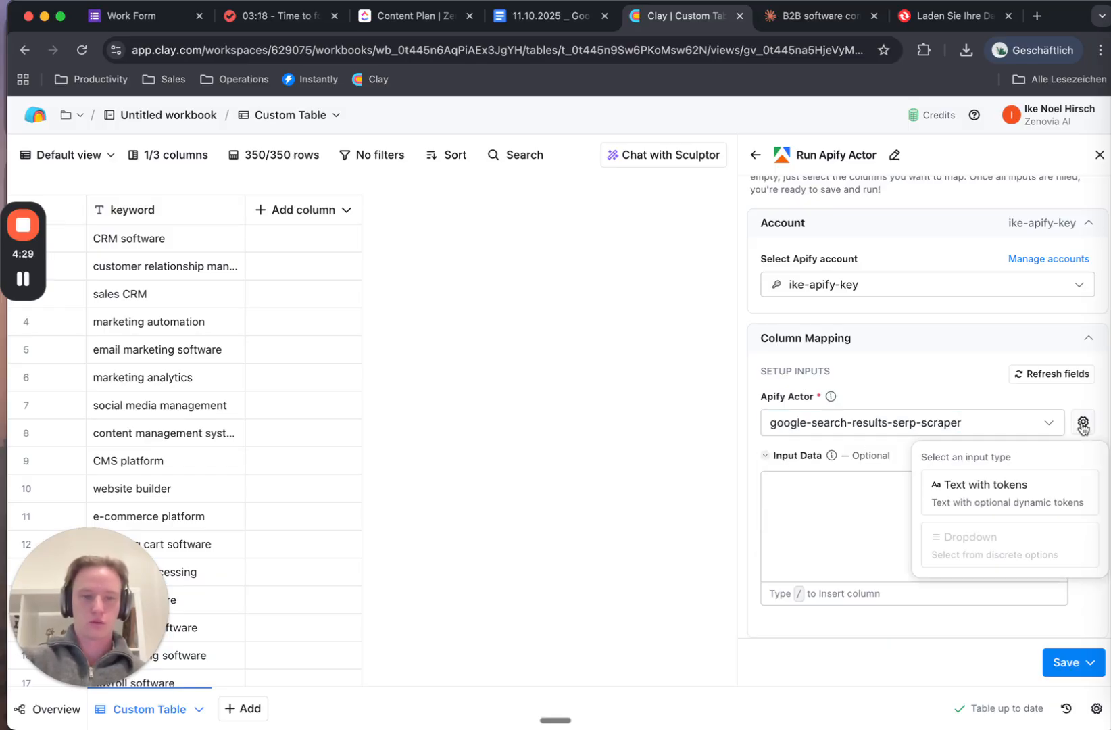
click(1004, 503)
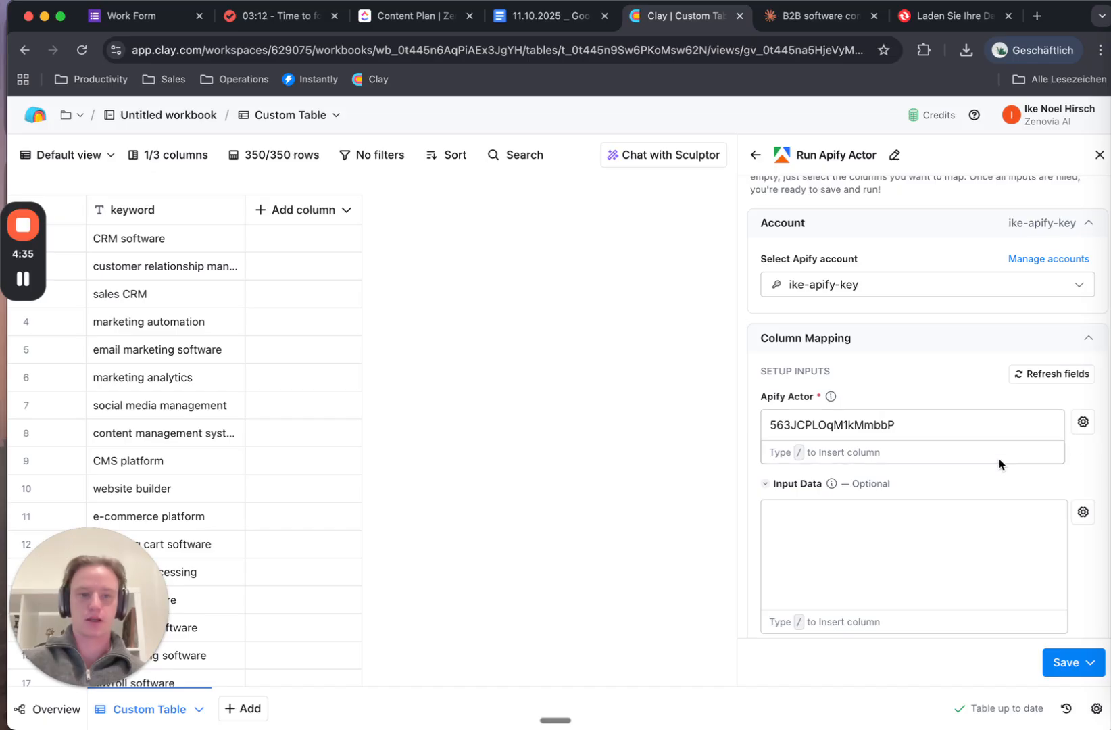
click(875, 528)
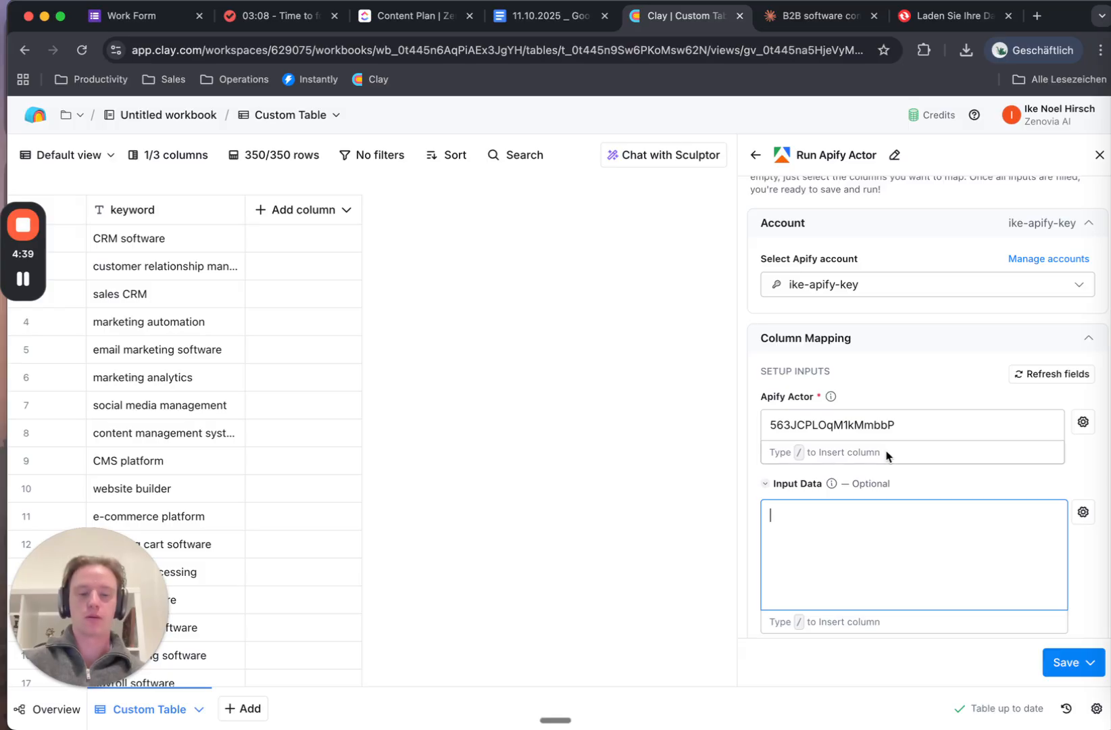
Enter input data "keyword":"" with the keyword column token inserted as its value
scroll(887, 456, down, 3)
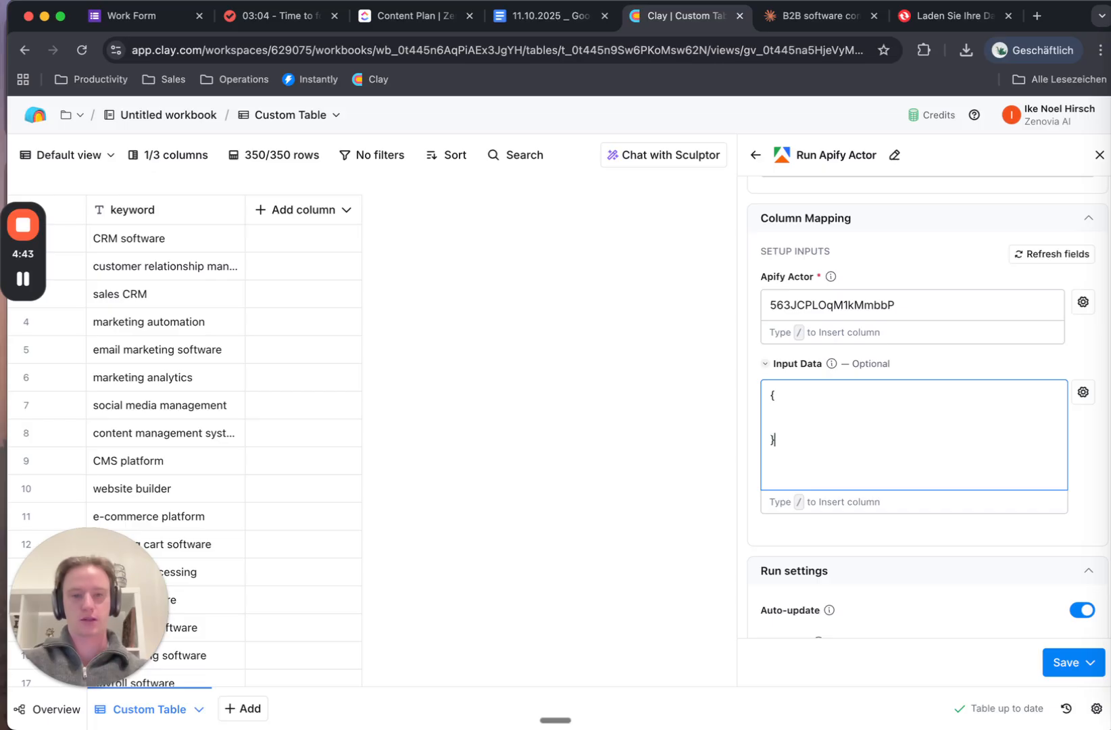
click(820, 408)
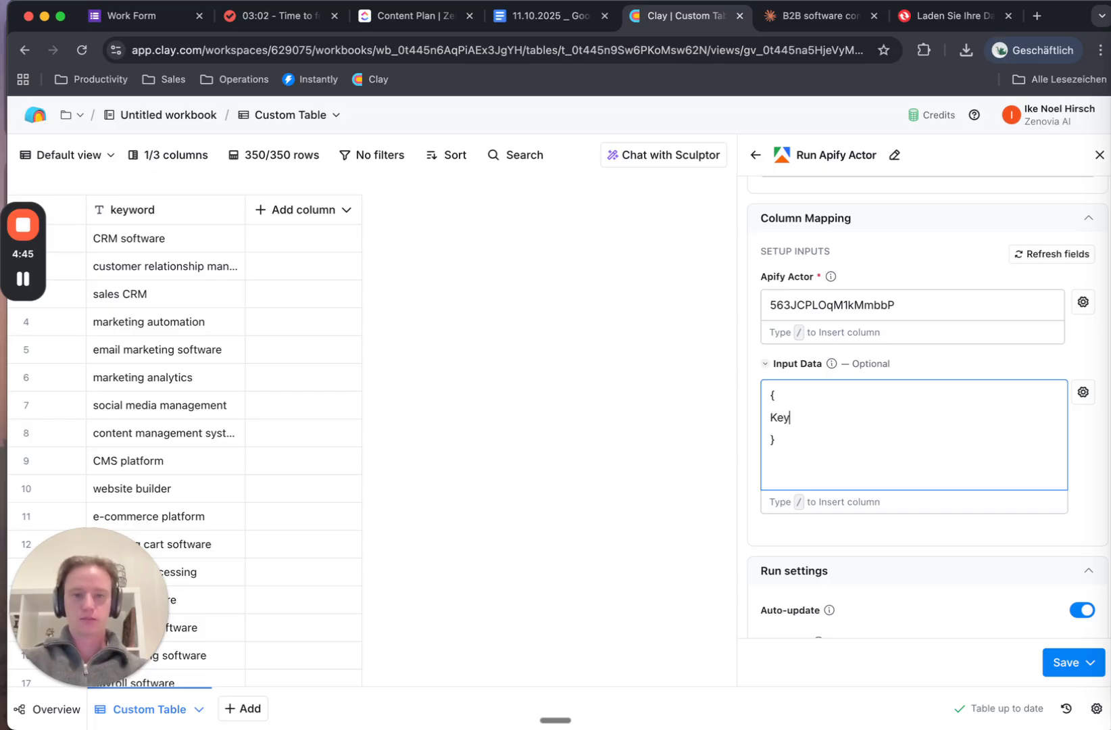
text(")
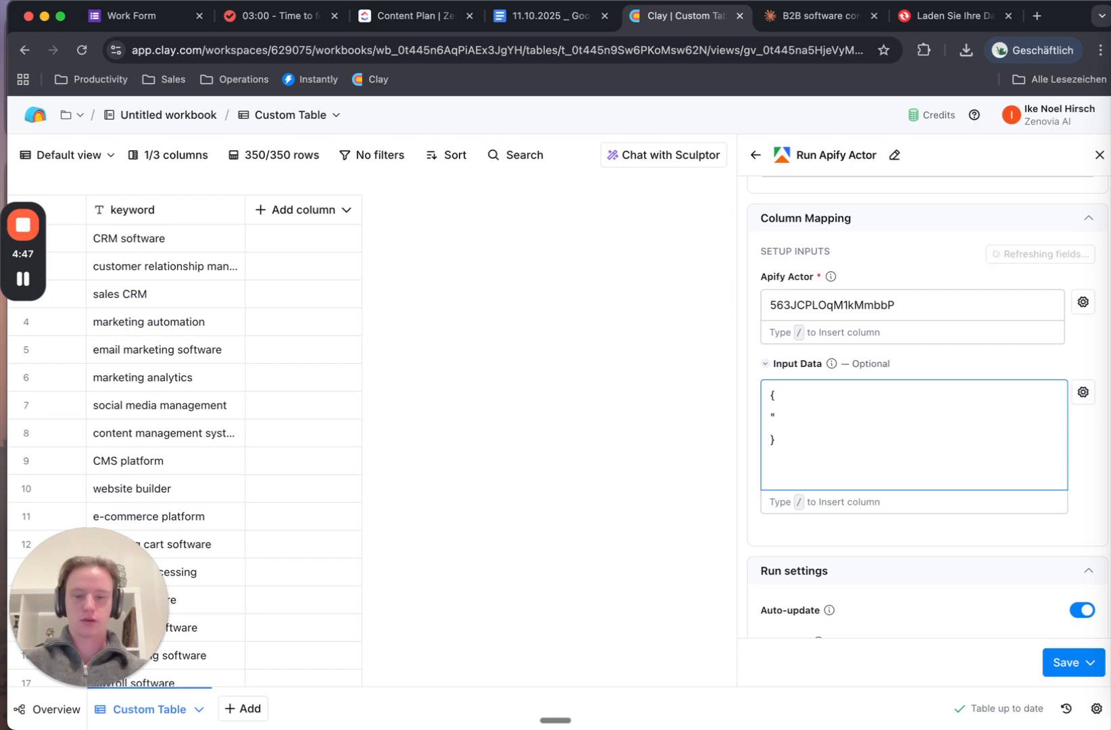
text(keyword)
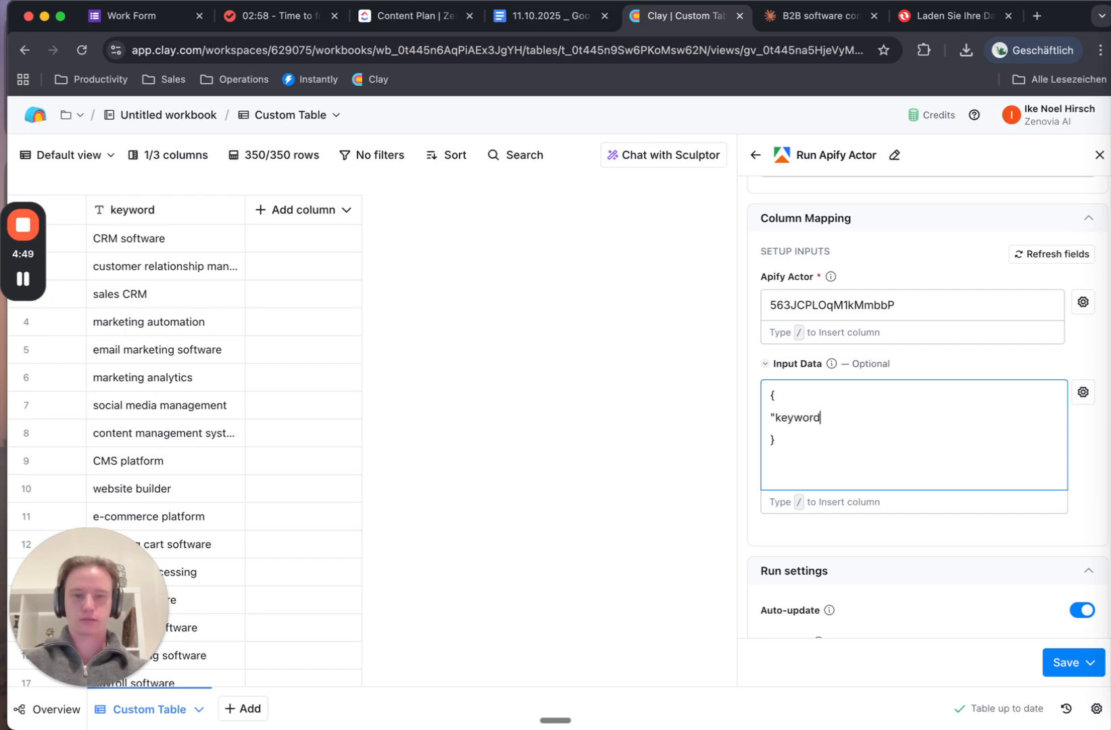
text(":"")
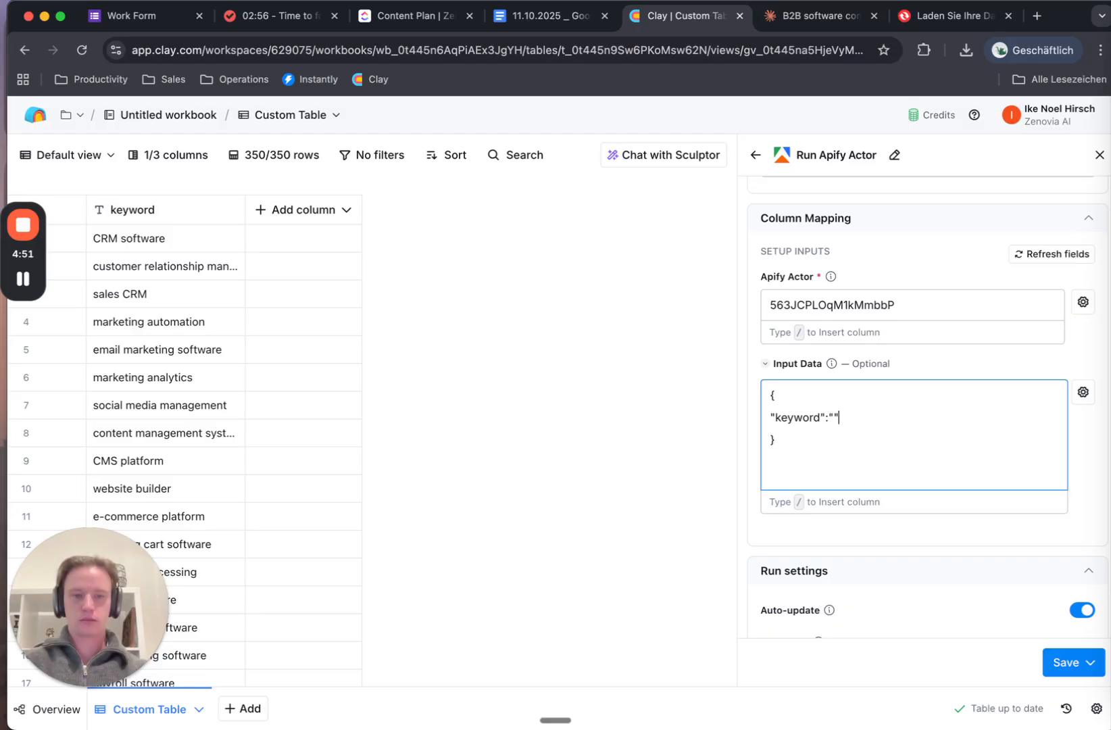
text(,)
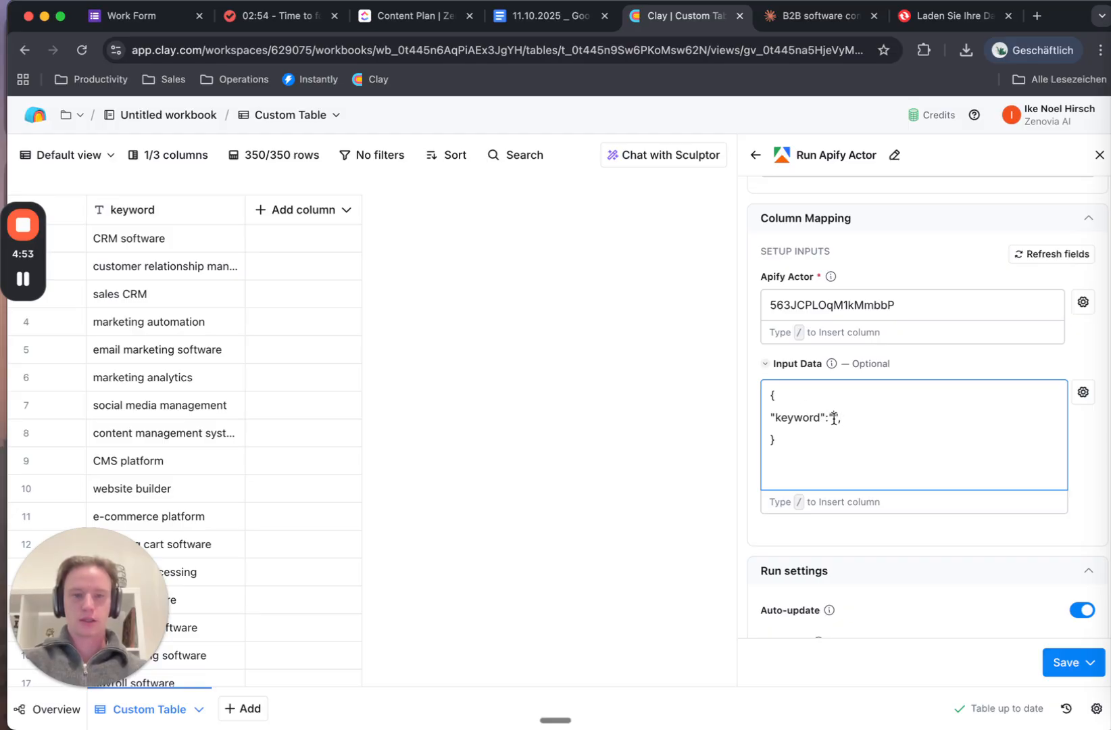
text(/)
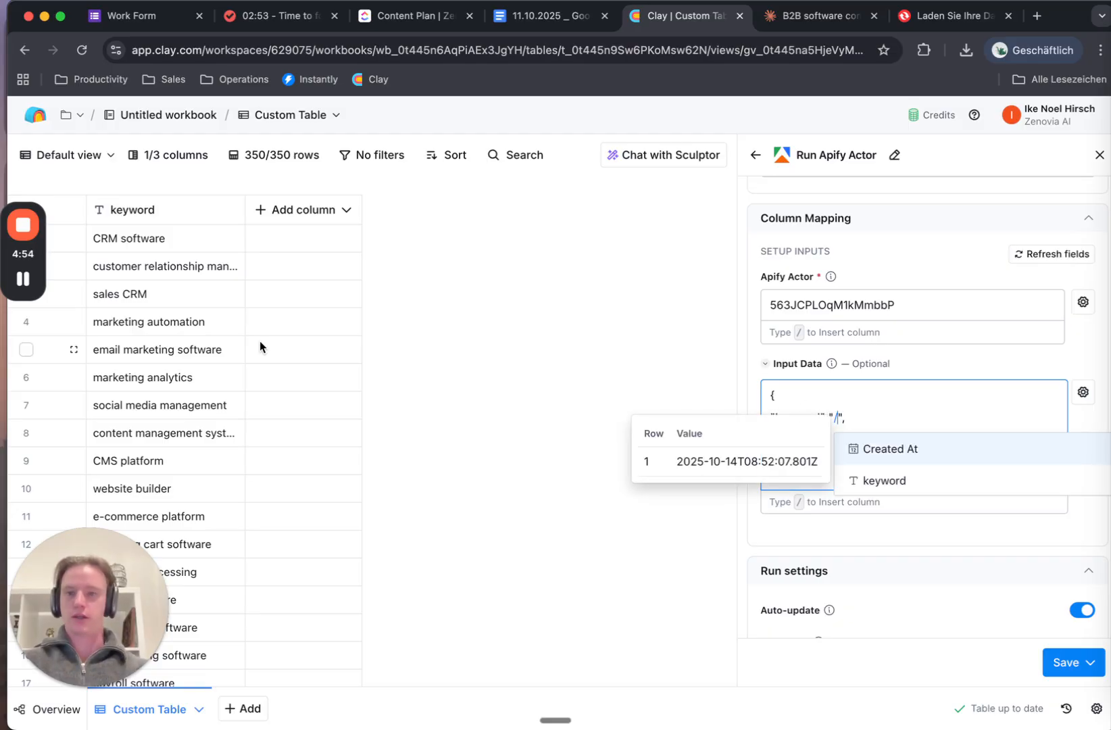
click(896, 488)
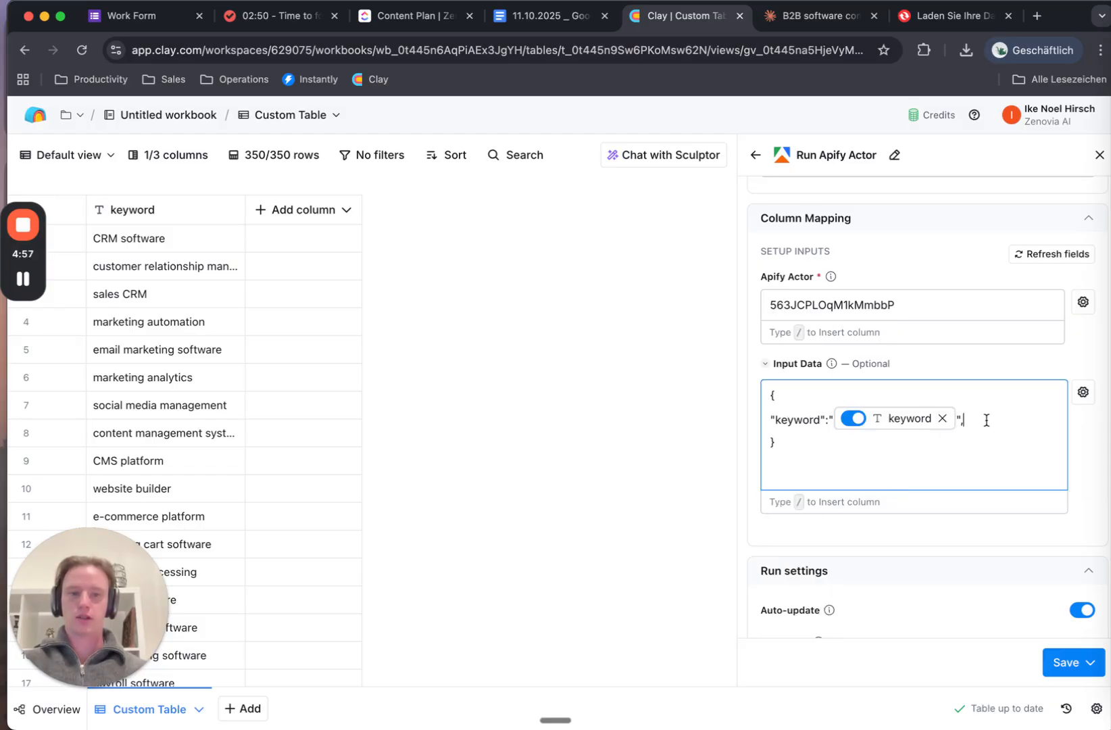
In a new Clay tab, open the Keyword scrape table's existing Run Apify Actor column settings
right_click(27, 126)
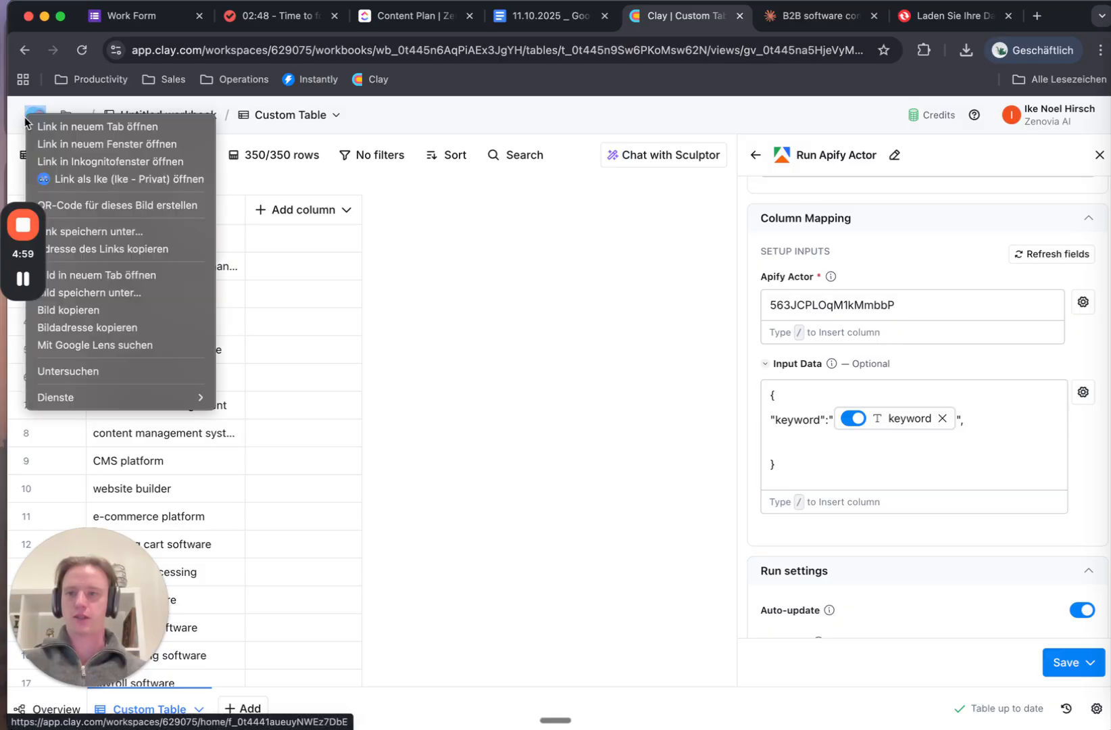
click(54, 127)
click(719, 20)
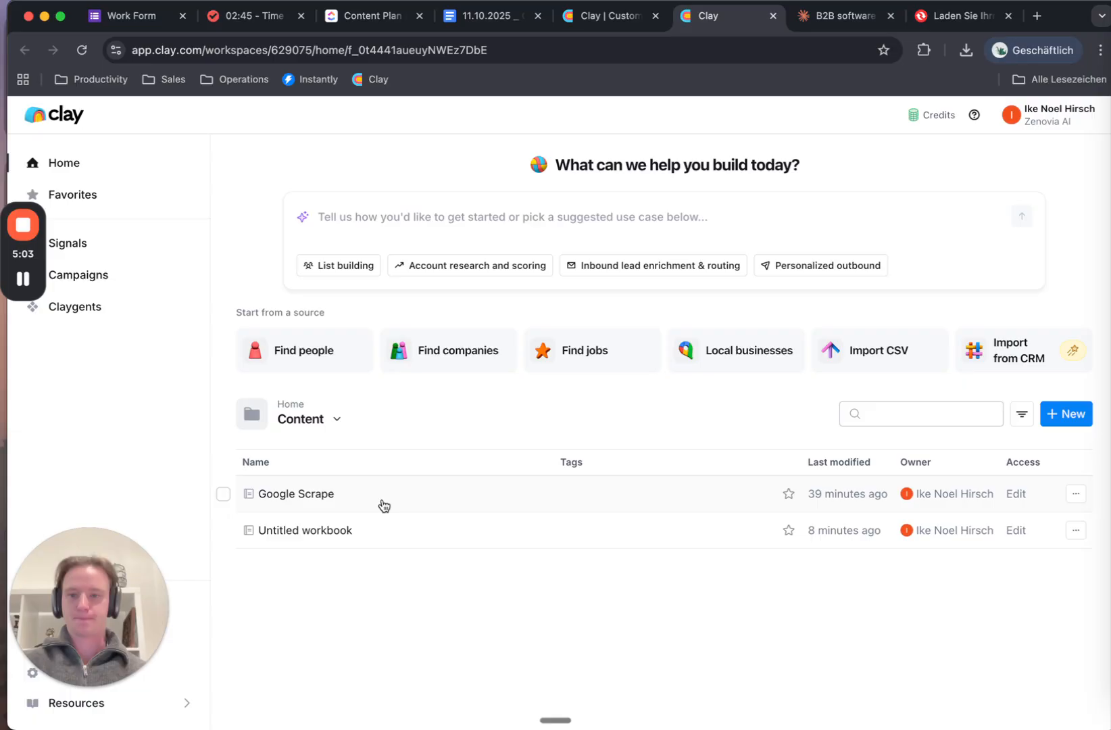
click(335, 496)
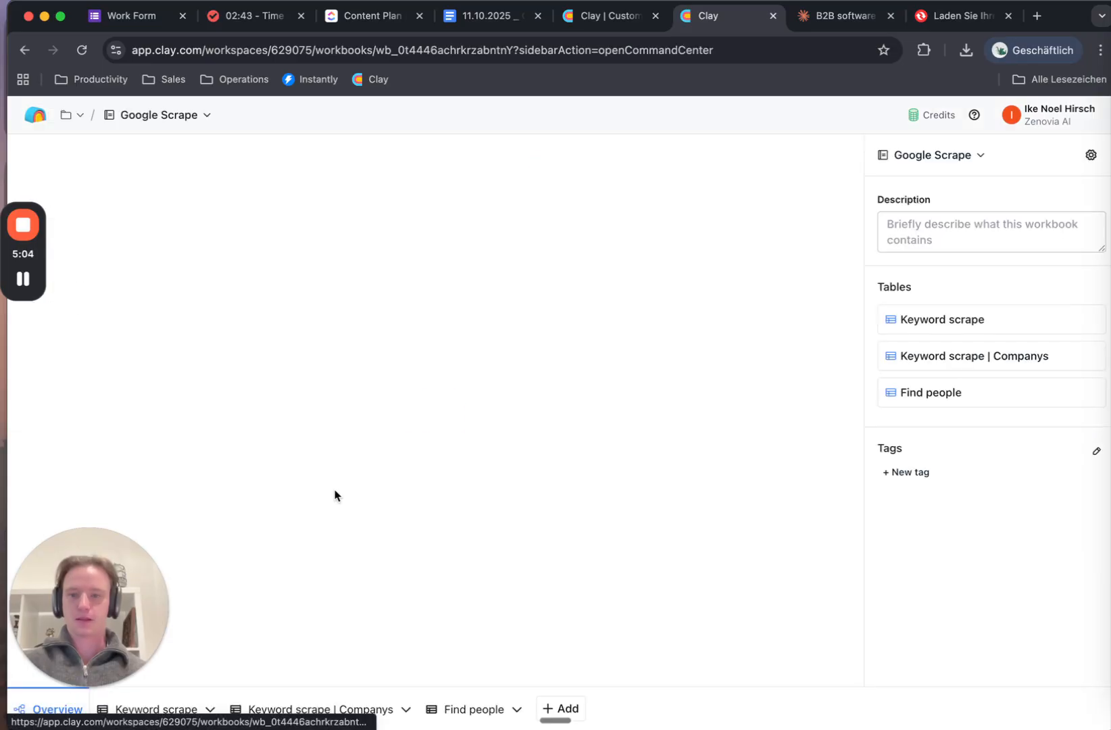
click(150, 712)
click(328, 218)
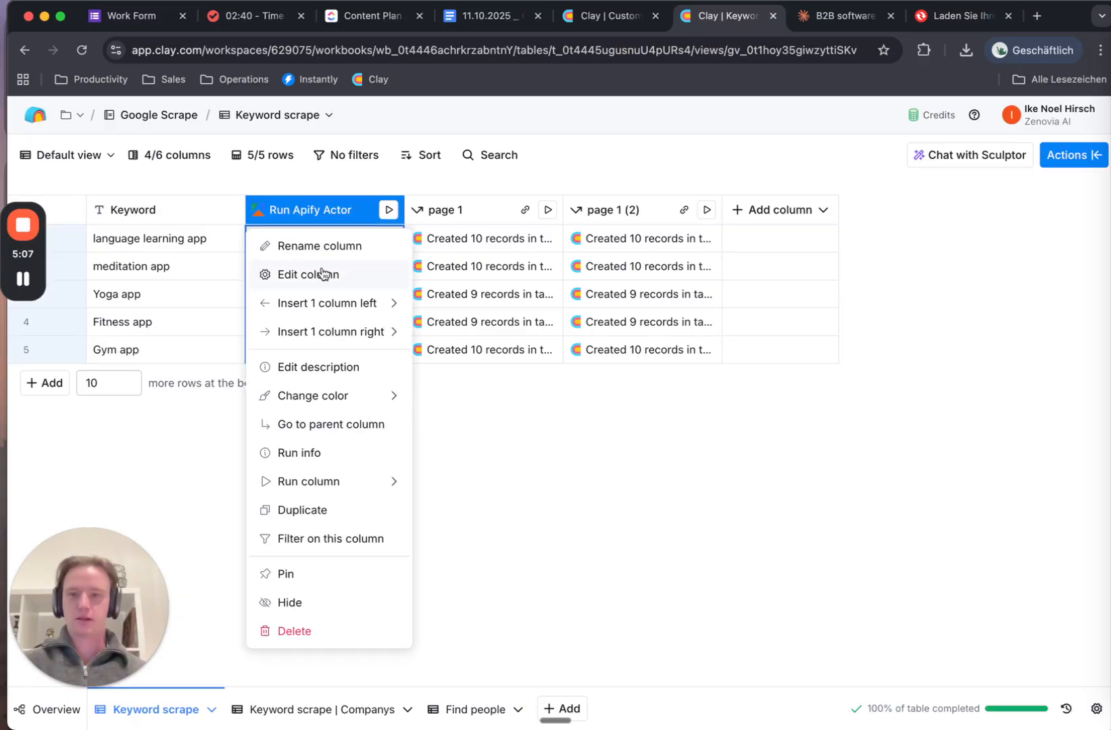
click(319, 274)
Take the "limit": "10" line from that input data into the new actor's blank input line
scroll(916, 493, down, 5)
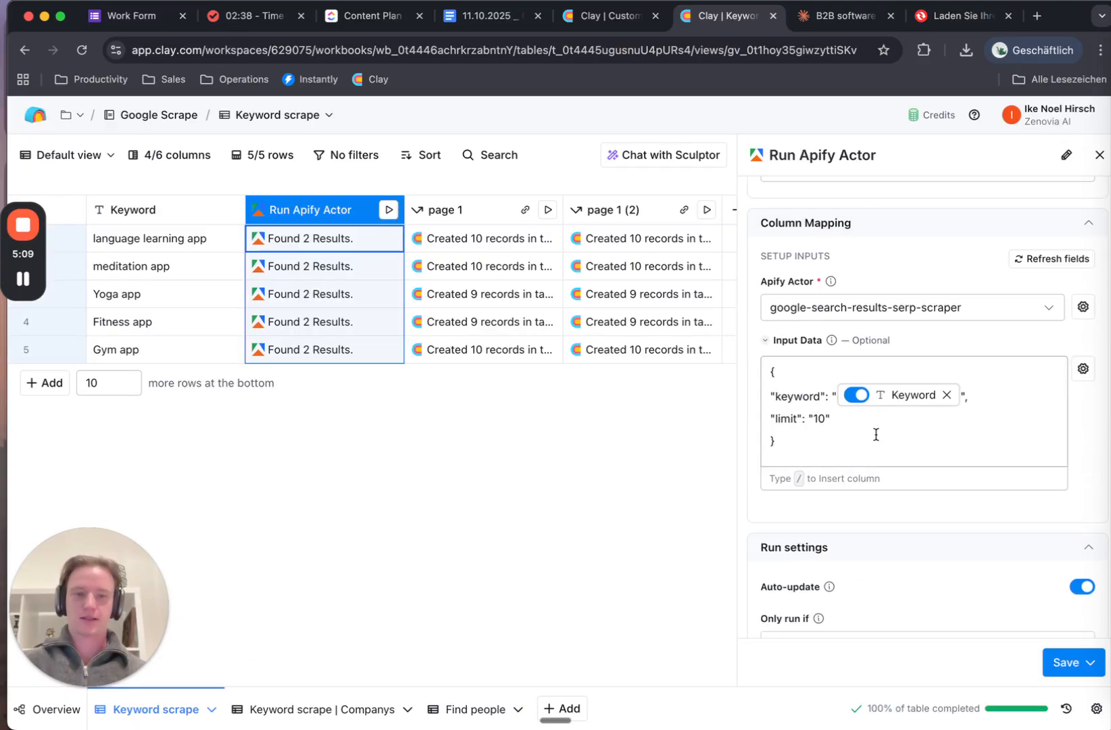
drag(859, 418, 765, 421)
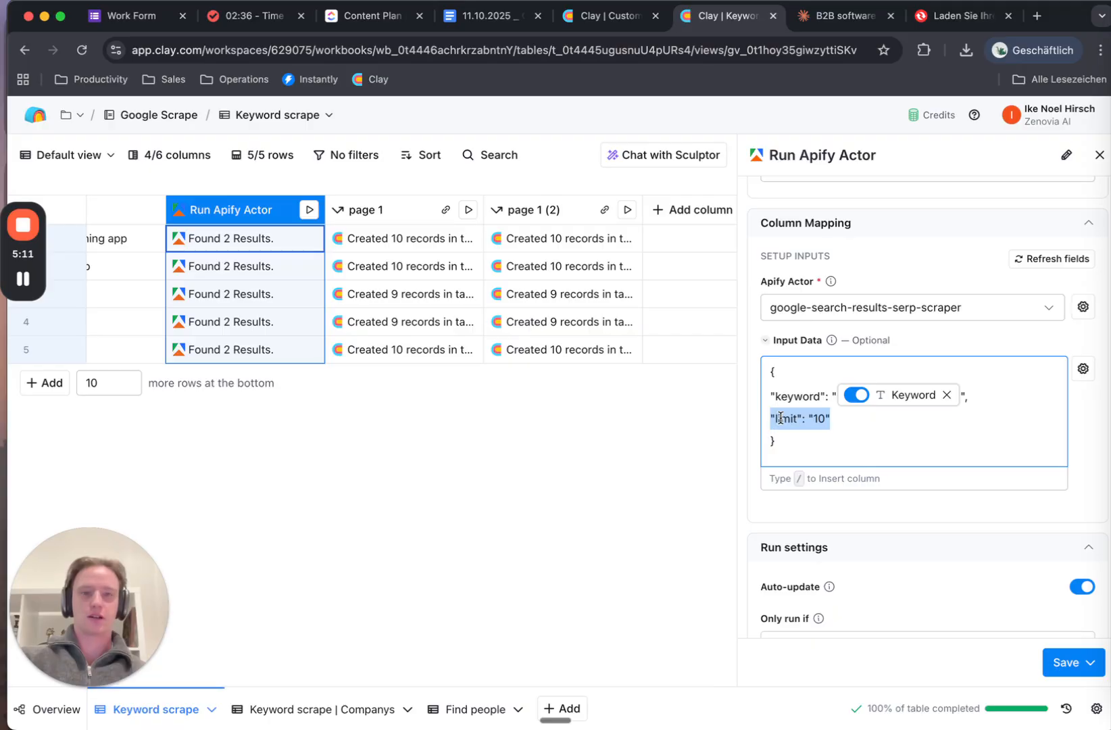
click(608, 15)
click(789, 441)
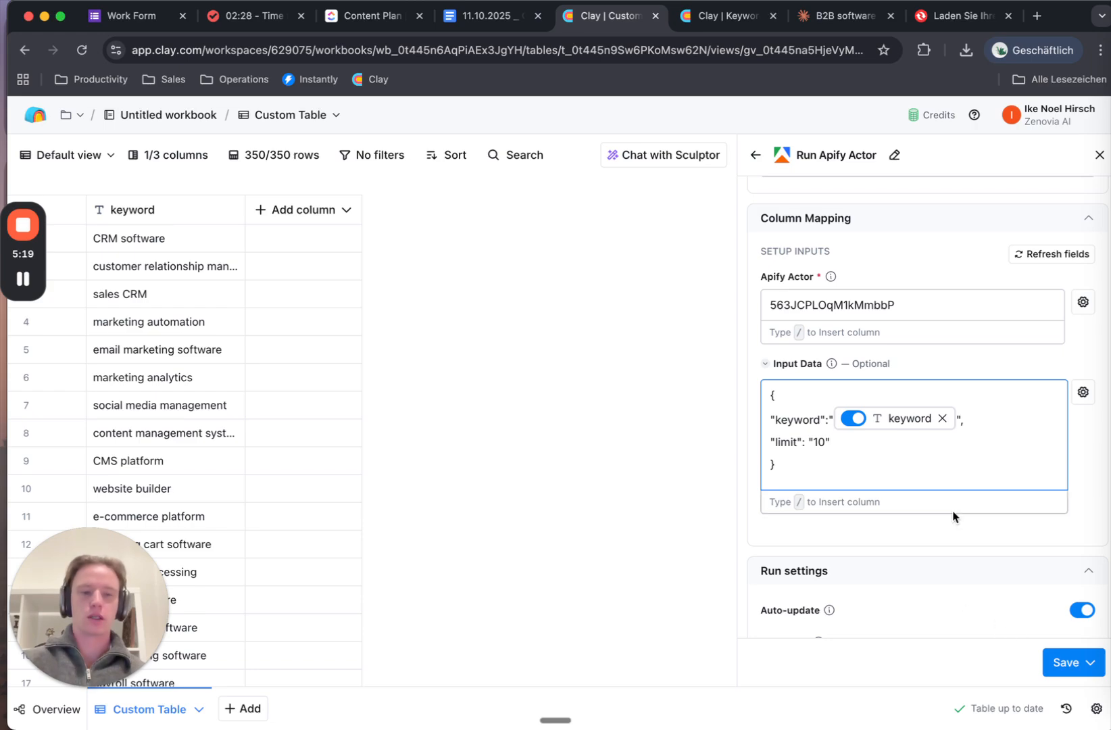
Use Save and run 10 rows on the new Run Apify Actor column
scroll(953, 517, down, 3)
scroll(956, 514, up, 10)
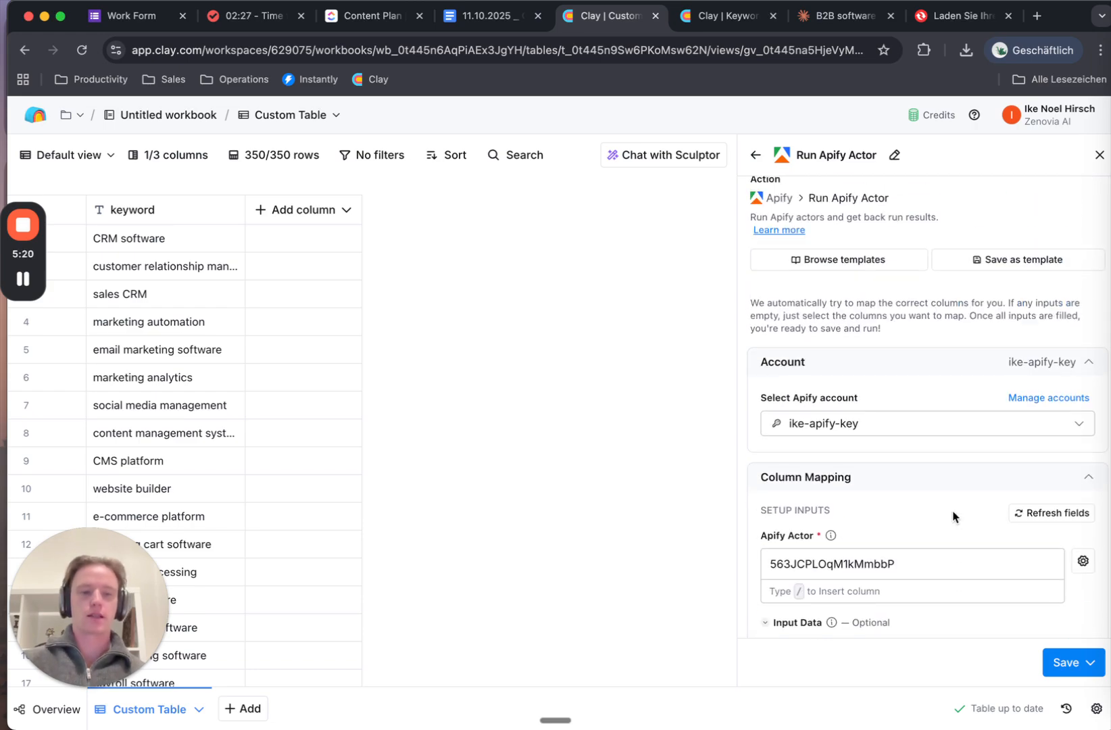
click(1065, 664)
click(943, 570)
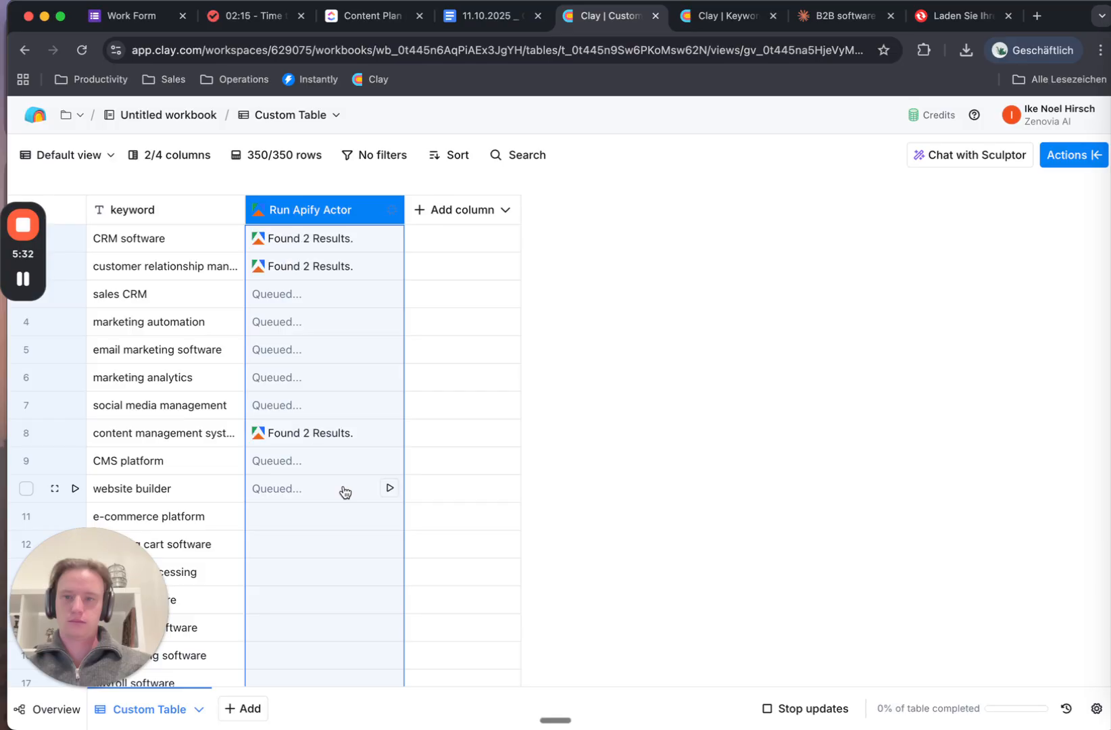
Expand row 1's actor results down to the first hit's Url, Title and Description
click(313, 238)
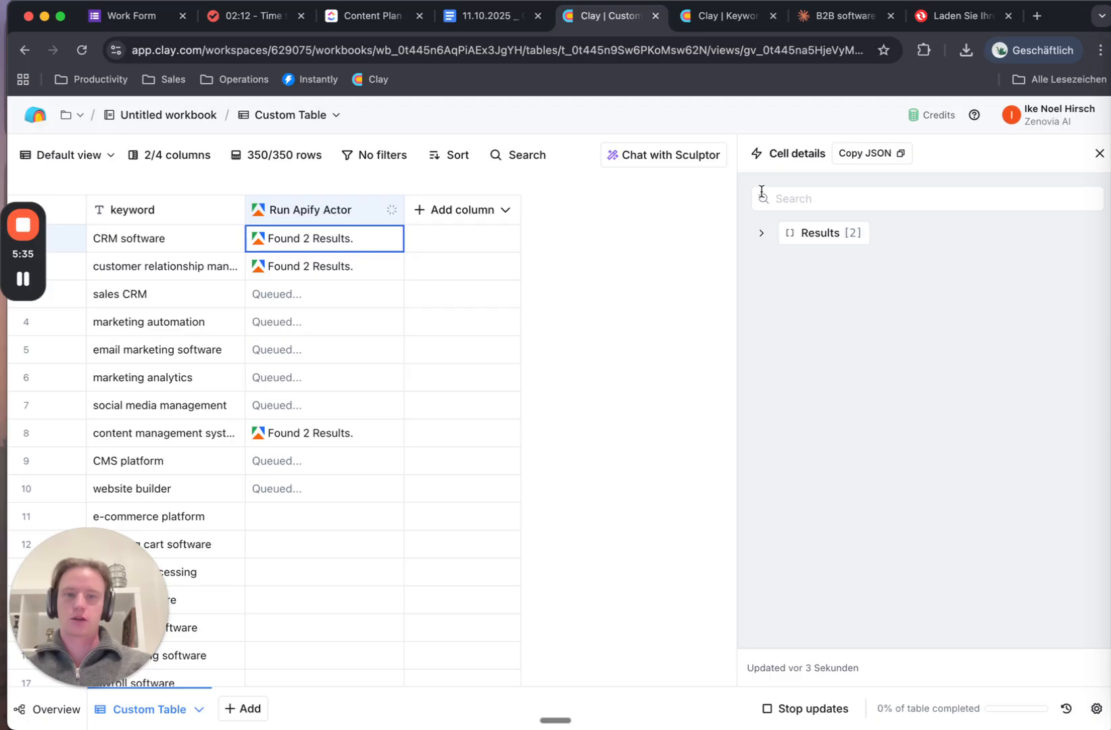
click(760, 234)
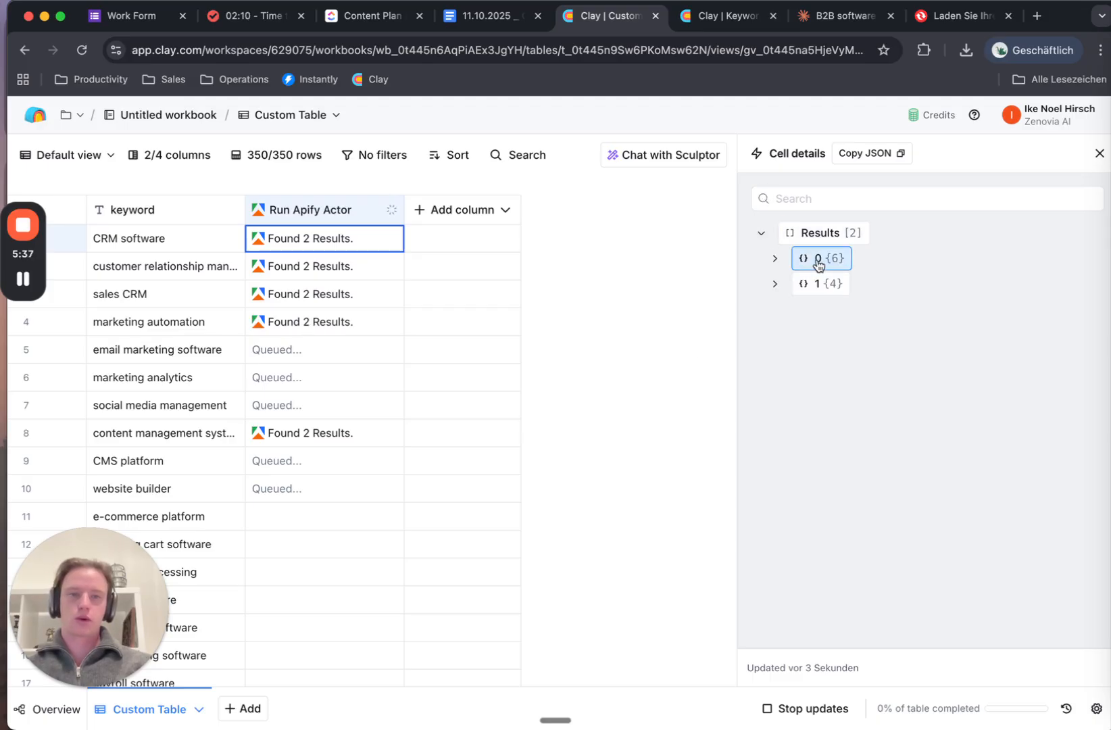
click(774, 258)
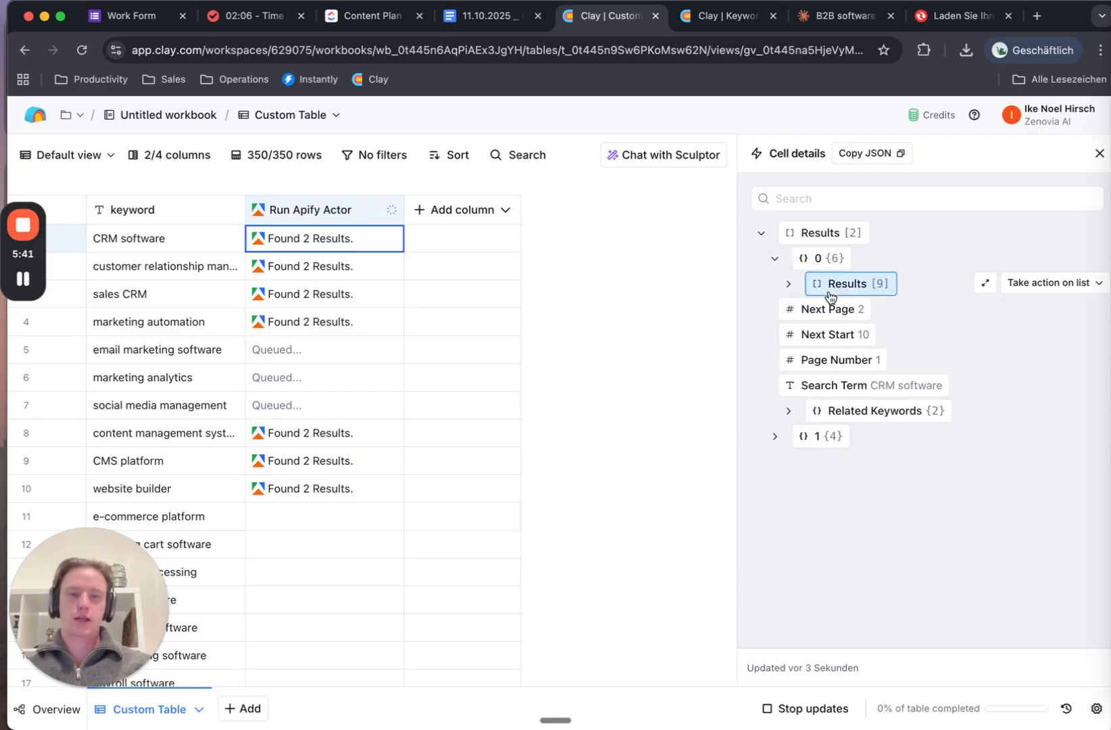
click(775, 437)
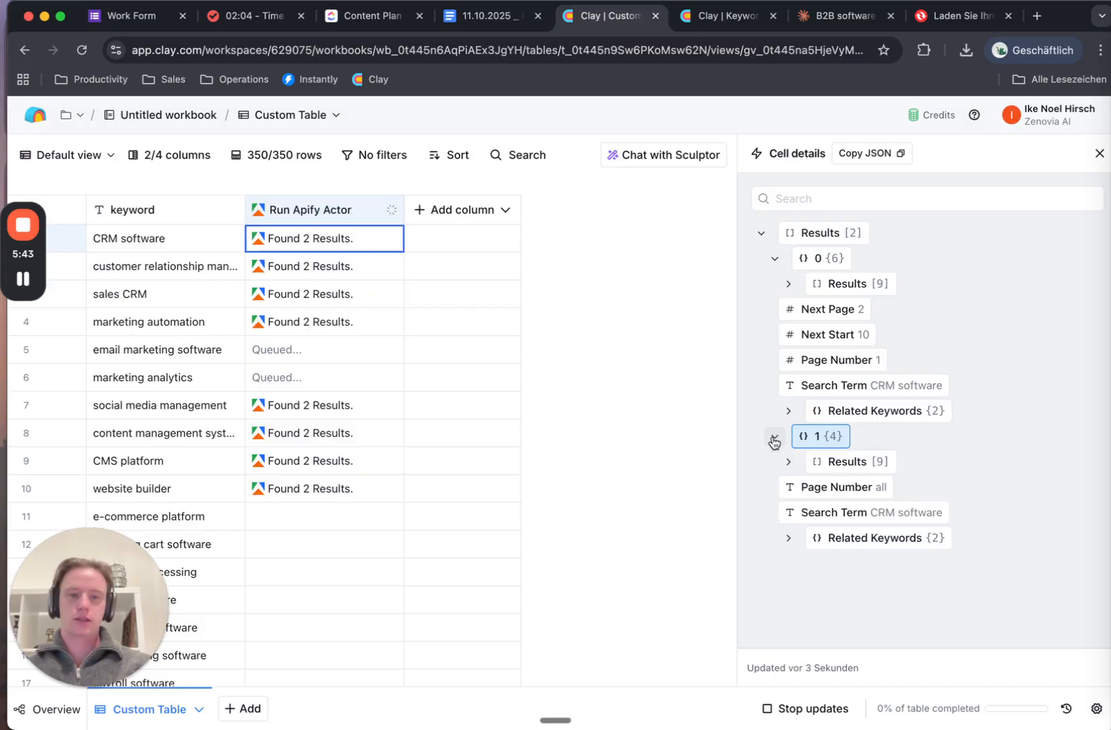
click(789, 462)
click(789, 285)
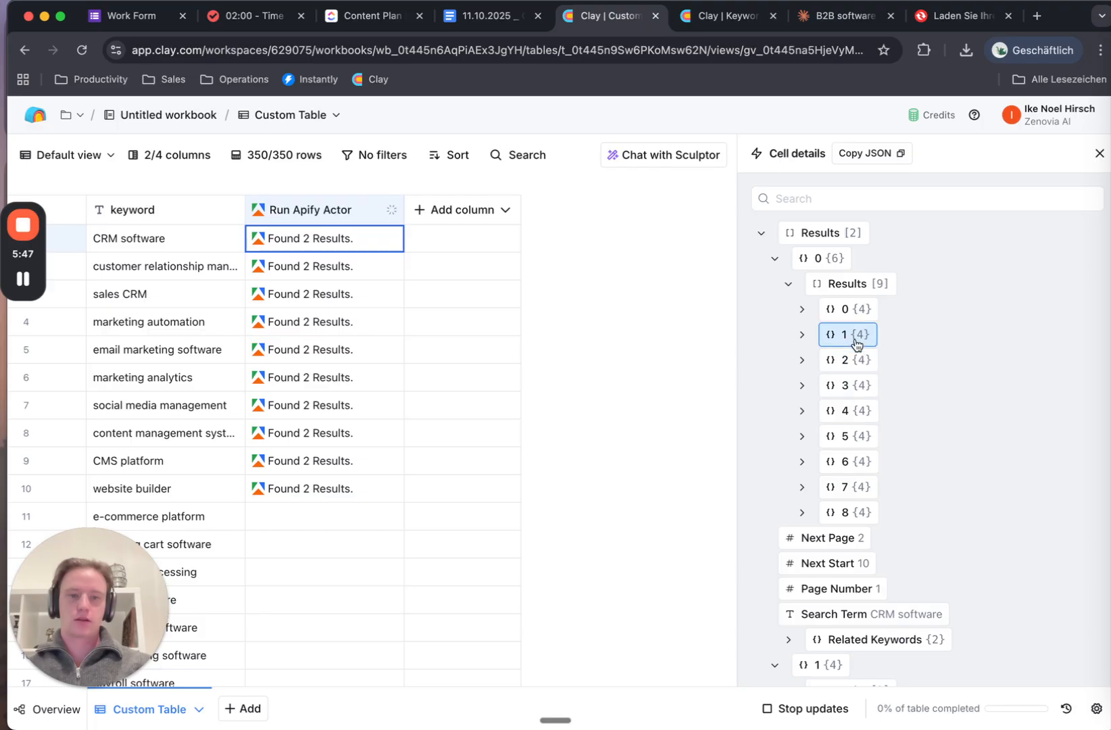
click(800, 310)
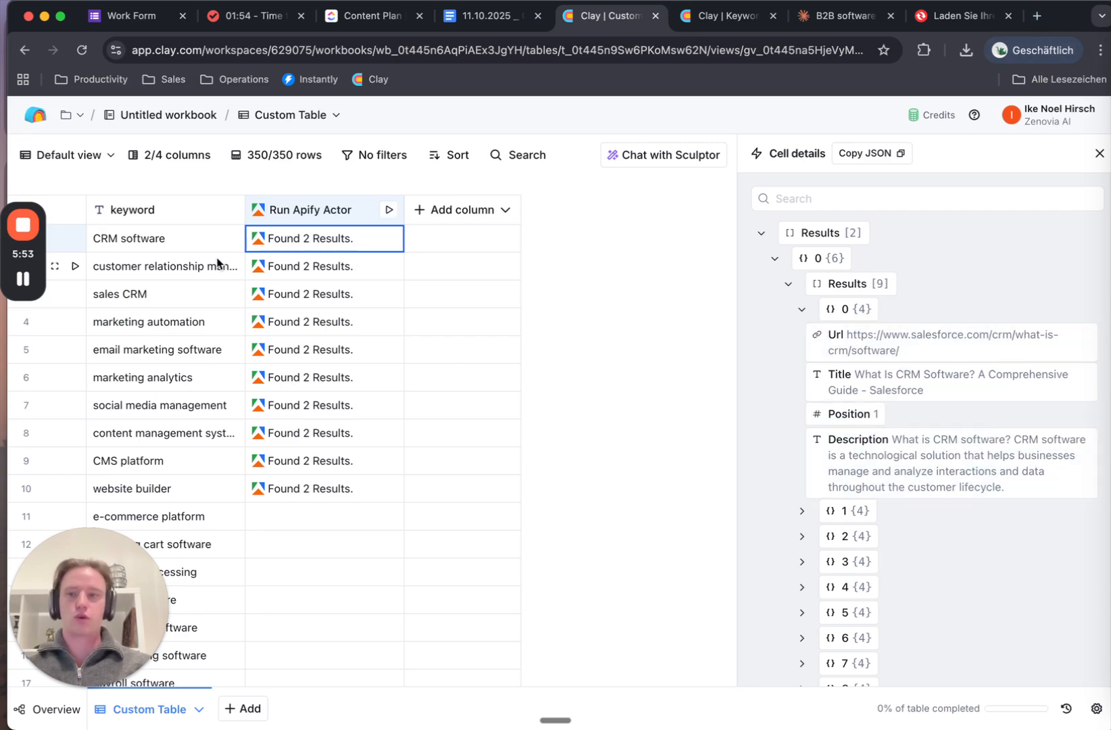
Copy the CRM software keyword from its table cell
click(140, 265)
click(140, 244)
key(super+c)
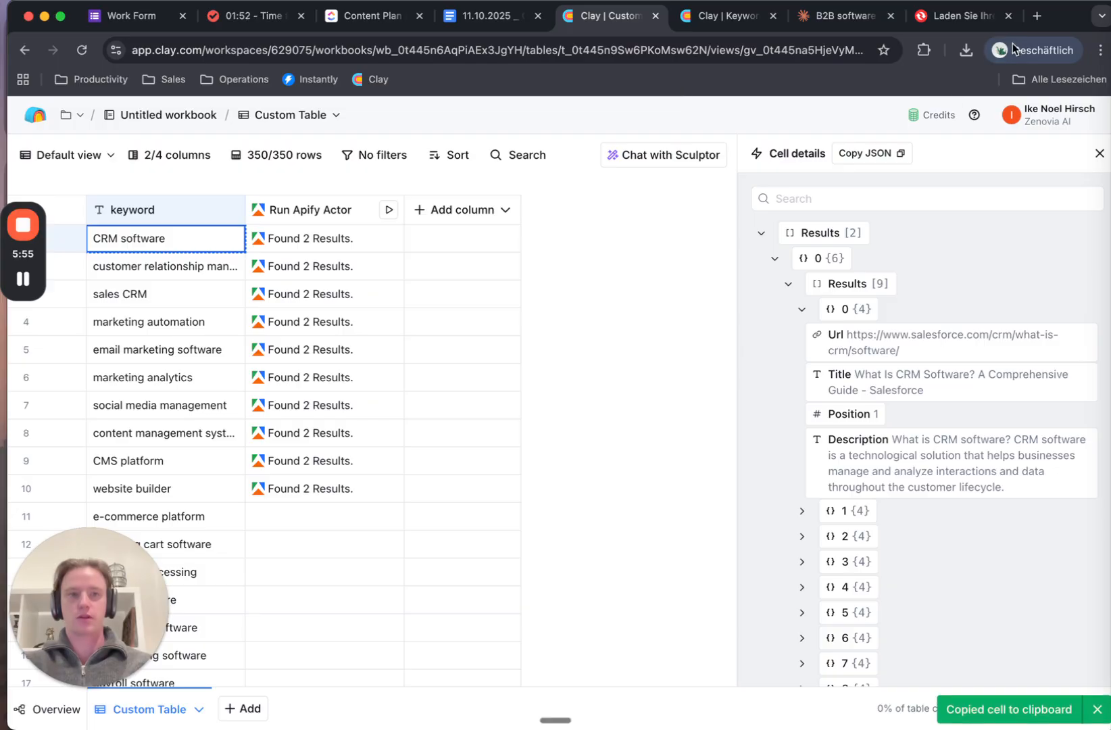
Search Google for 'CRM software' in a new tab and scroll through the results
click(1037, 15)
key(super+v)
key(Return)
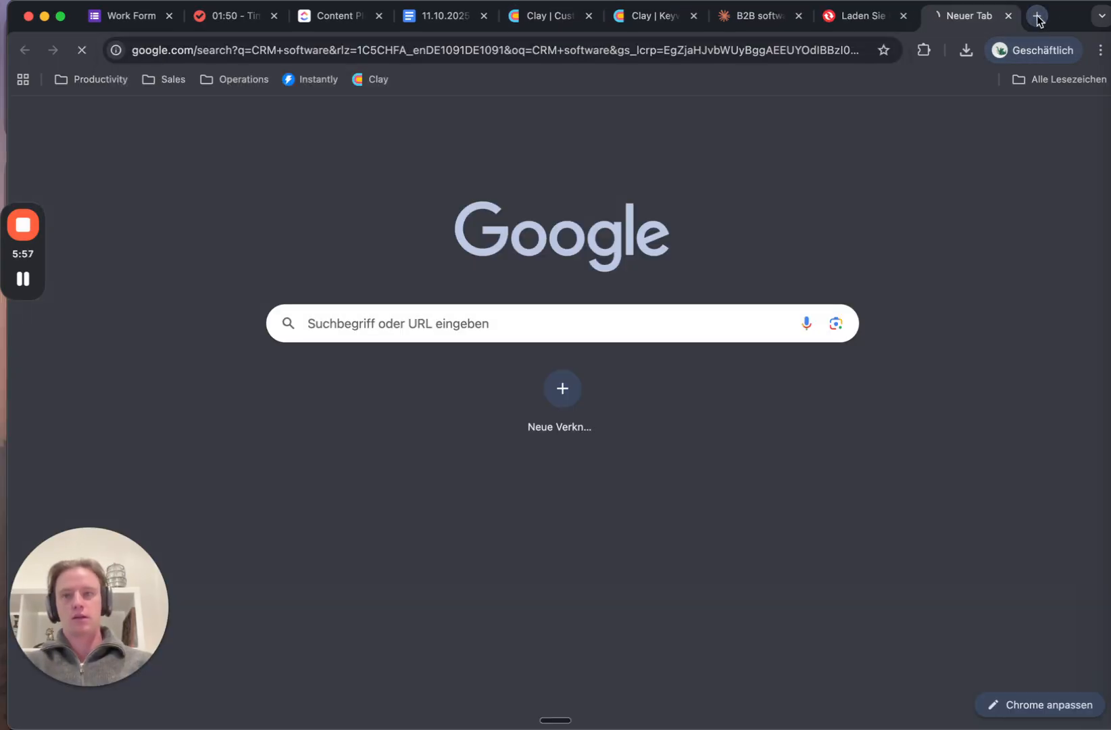
scroll(379, 406, down, 5)
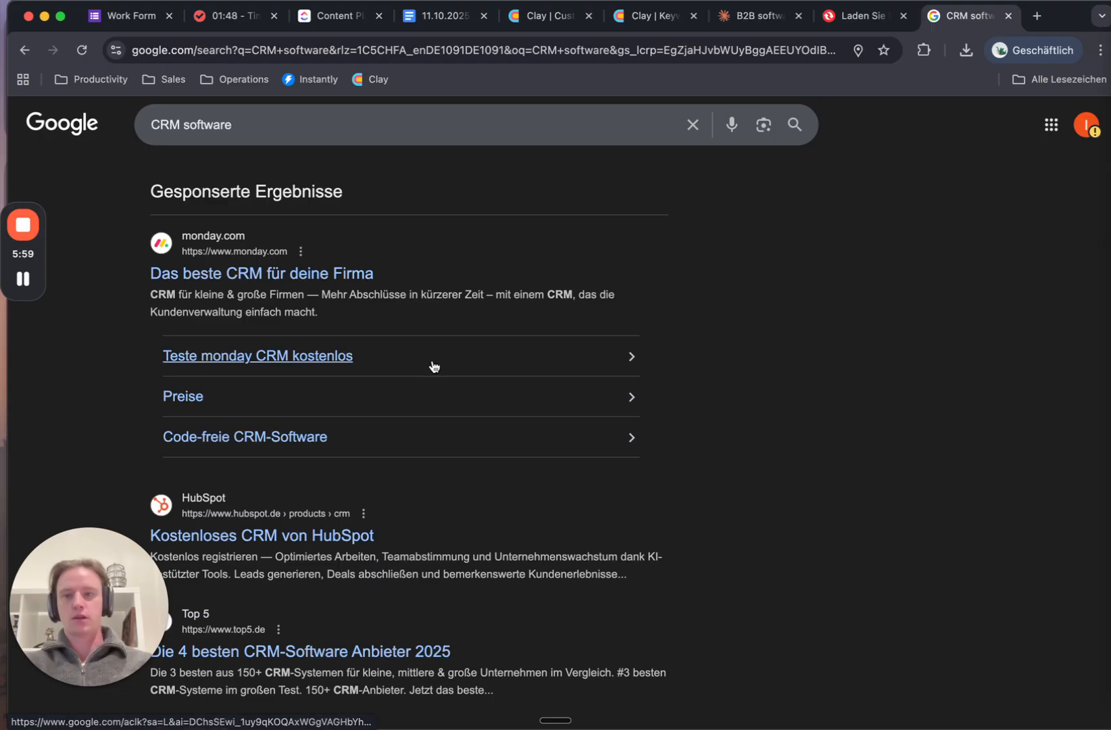
scroll(433, 525, down, 2)
scroll(459, 578, down, 3)
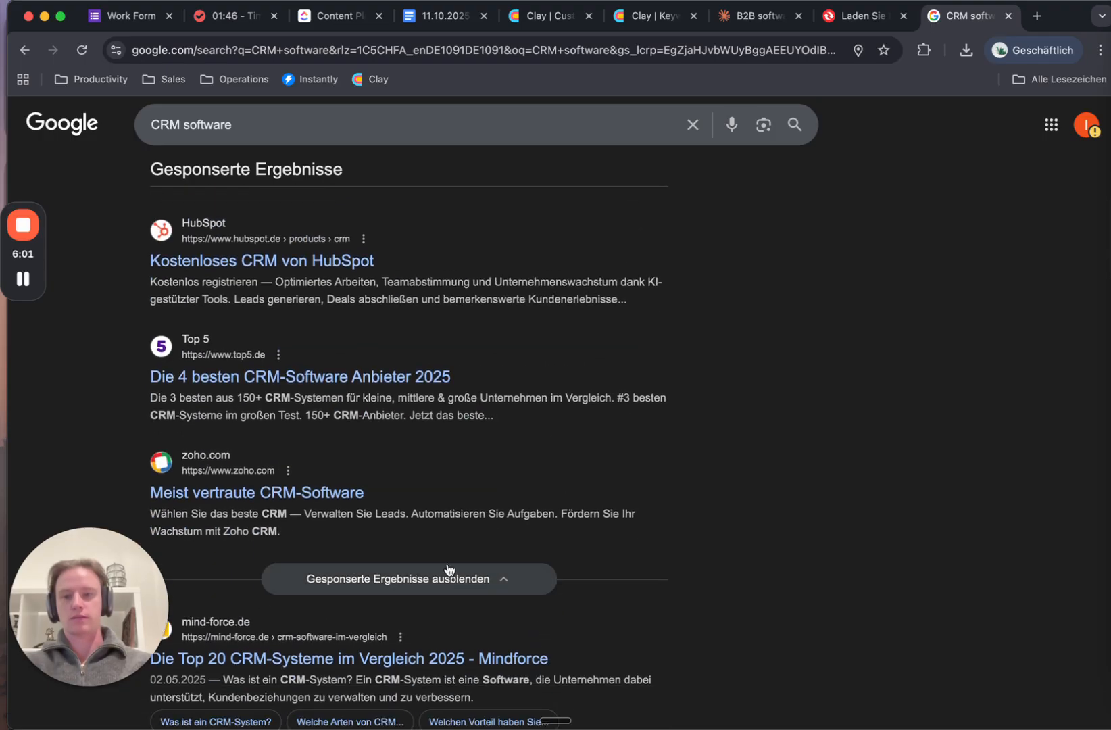
scroll(440, 544, down, 2)
scroll(325, 506, down, 3)
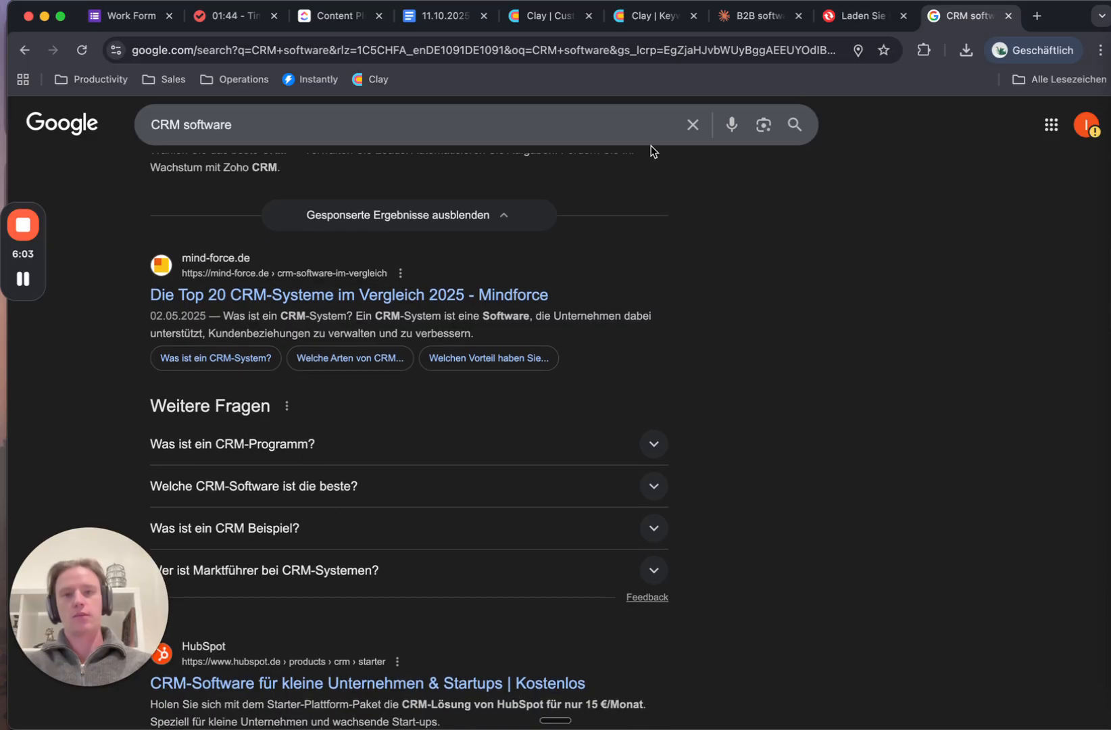
Return to the Custom Table, closing the extra Keyword scrape tab and the cell details panel
click(649, 18)
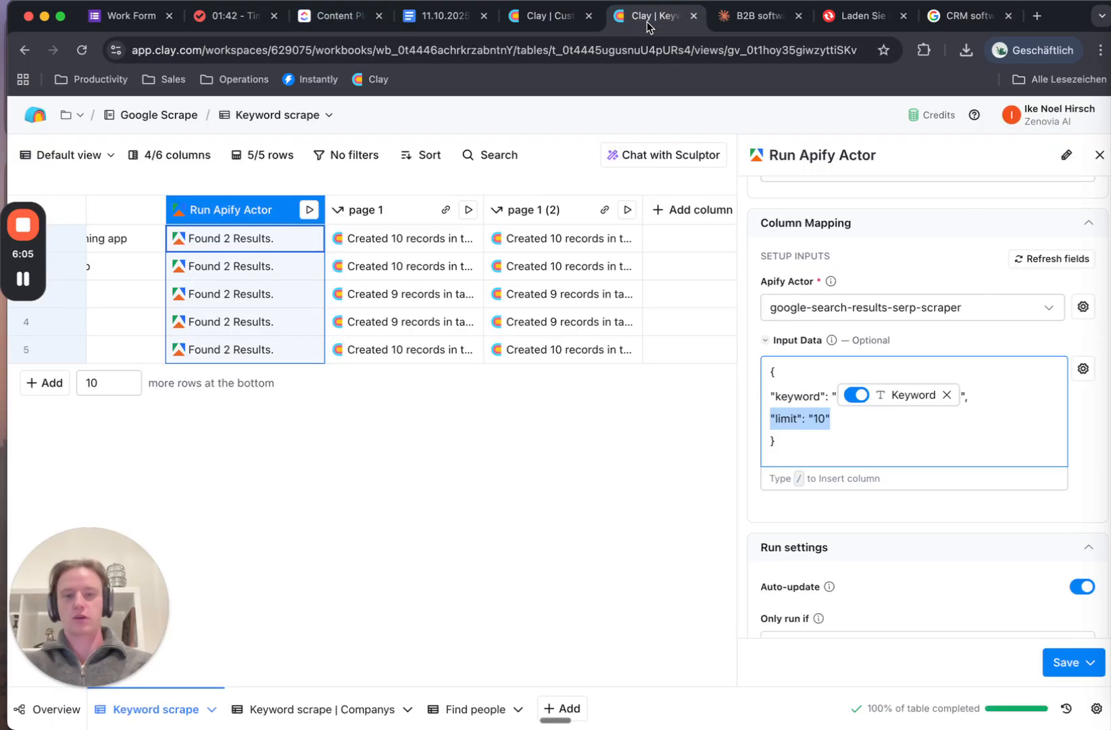
click(551, 16)
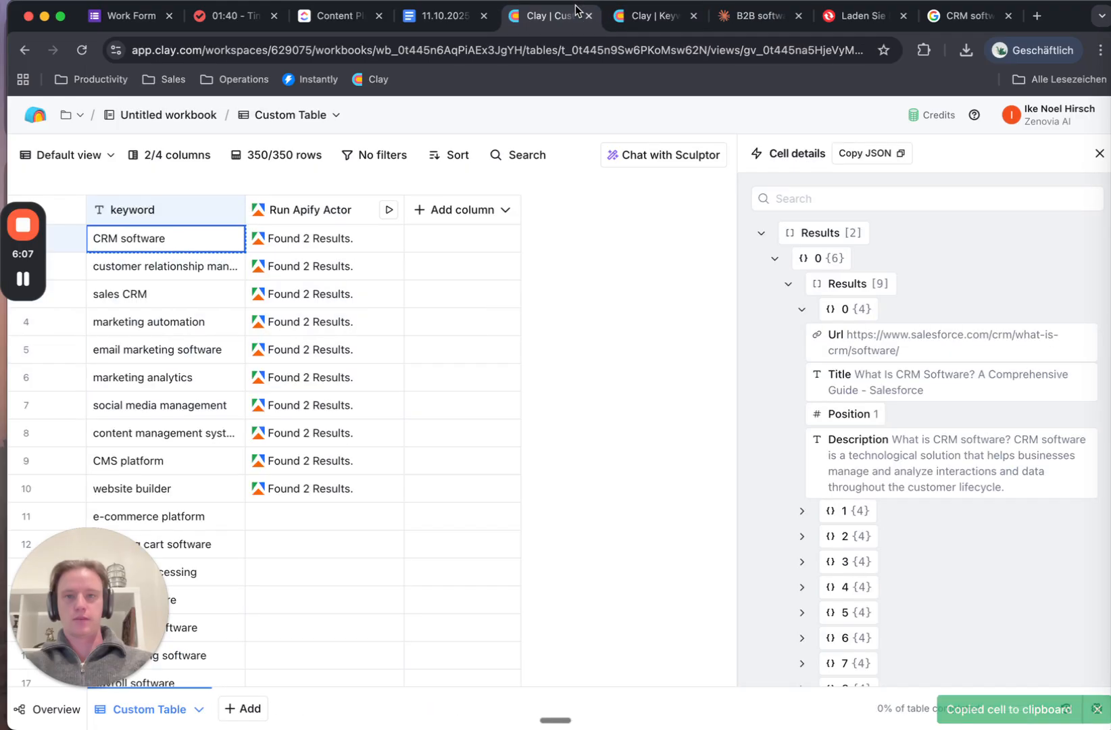
click(694, 15)
scroll(860, 509, down, 5)
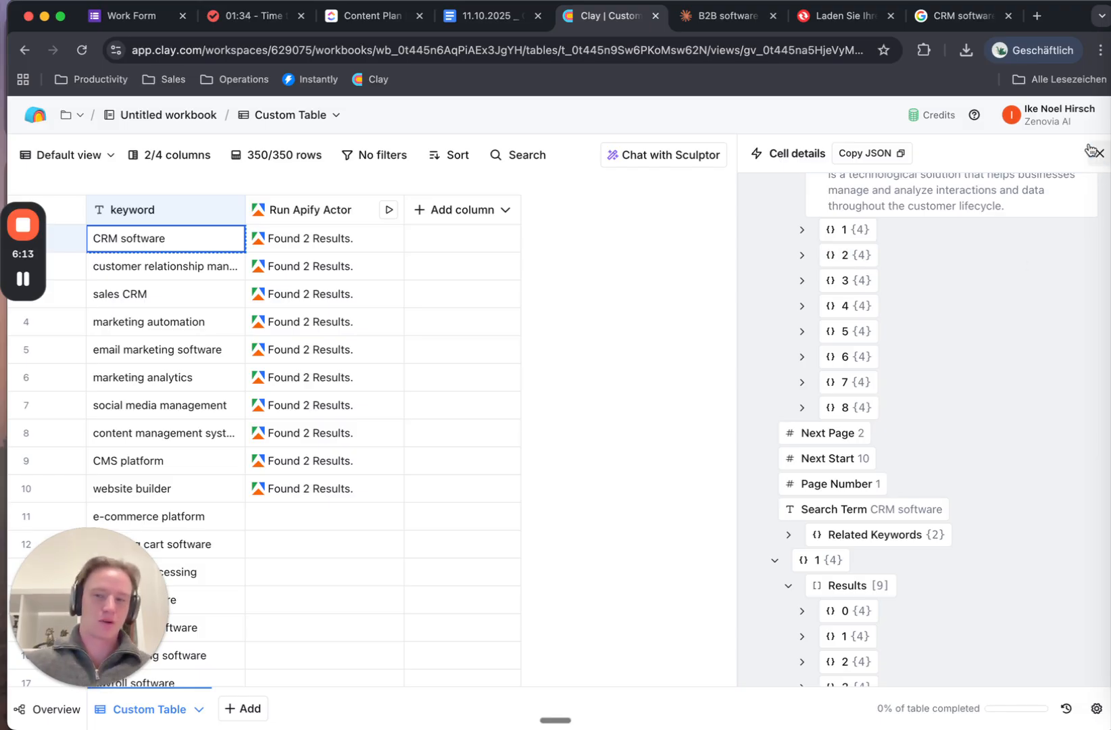
click(1097, 153)
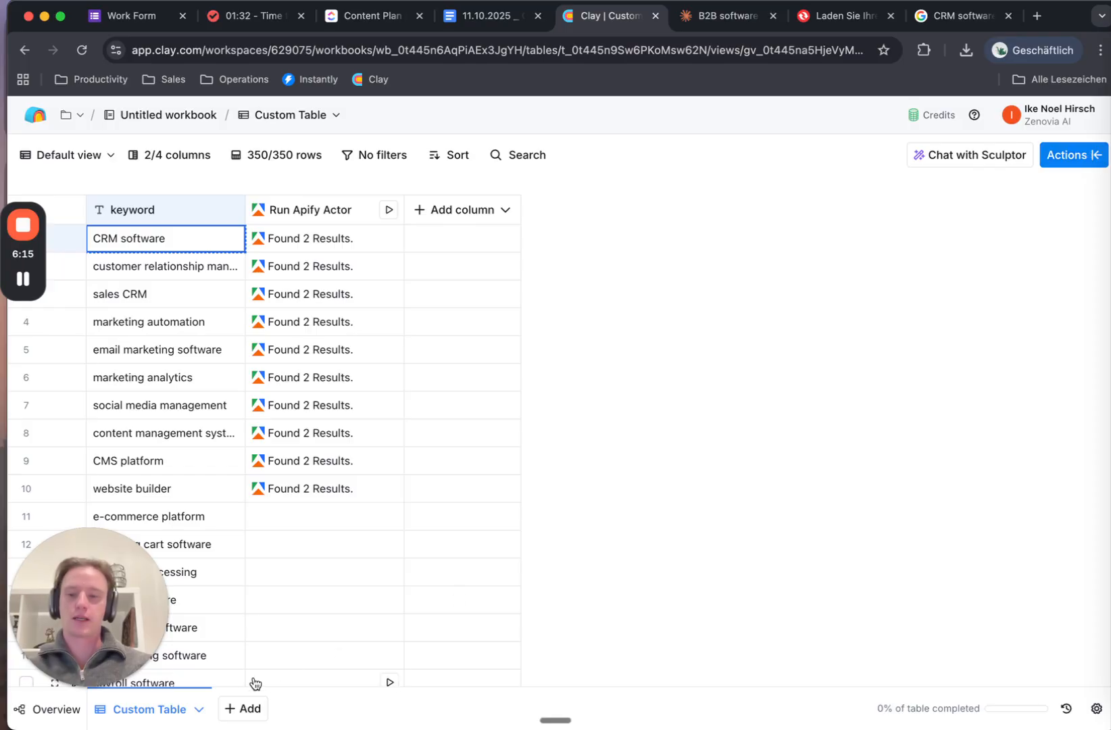
Rename the keyword table to 'raw keyword list'
click(199, 709)
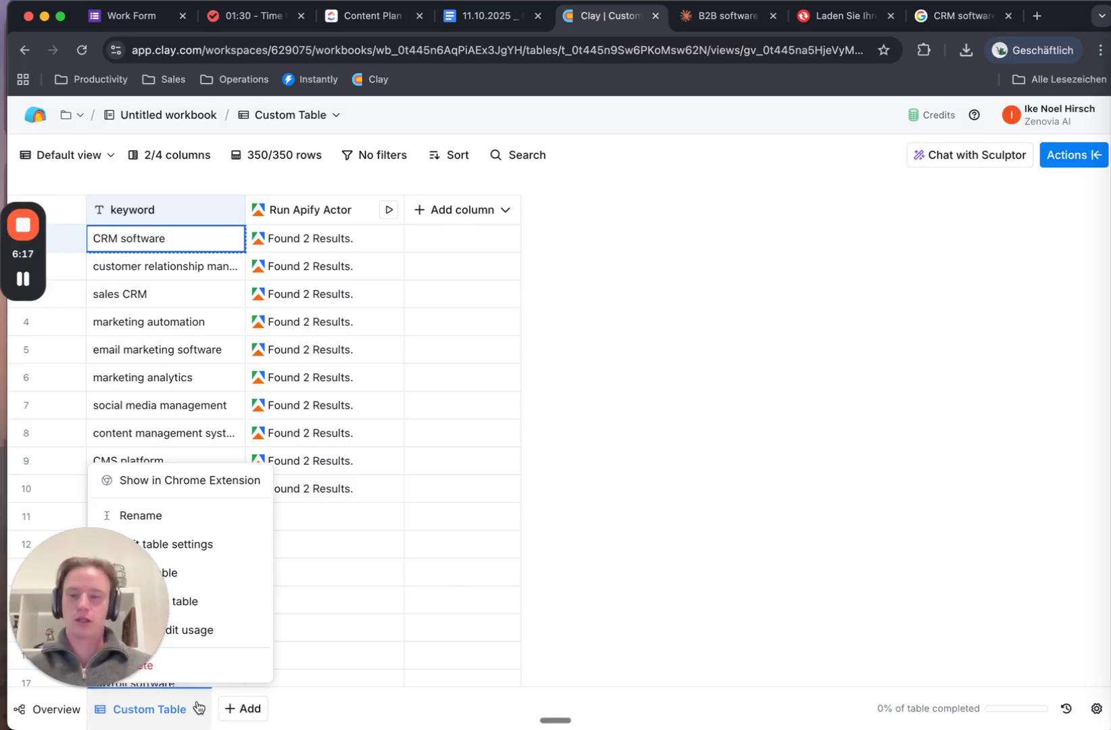
drag(115, 630, 295, 570)
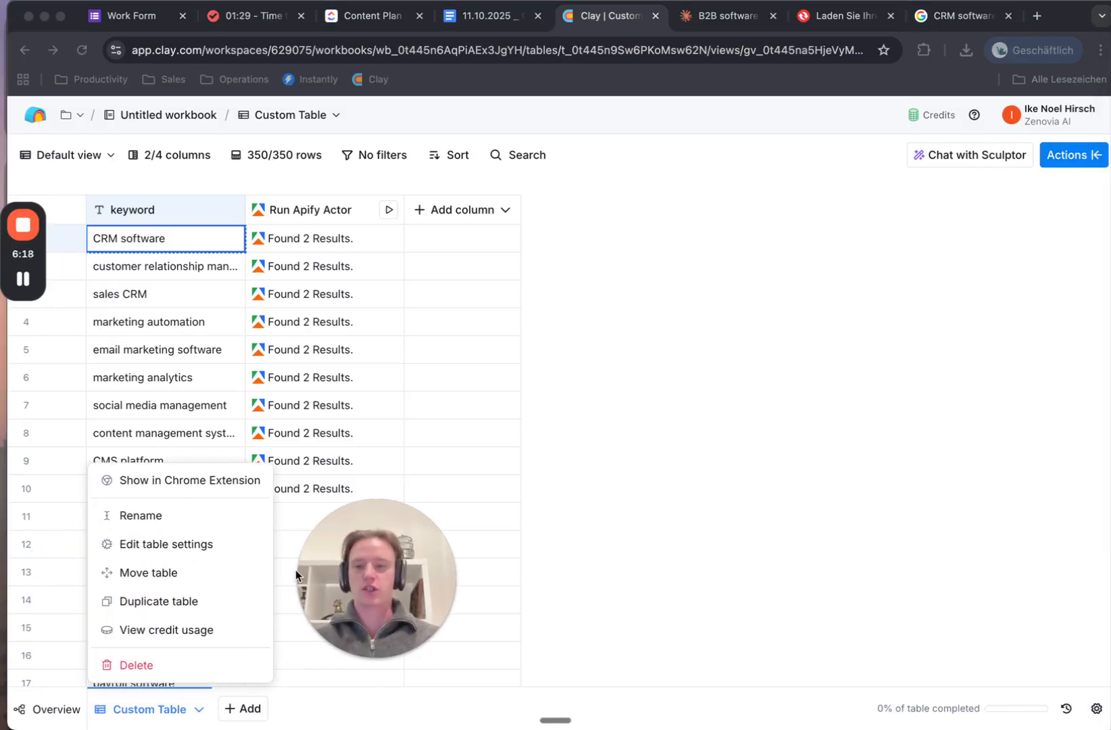
click(106, 516)
text(raw)
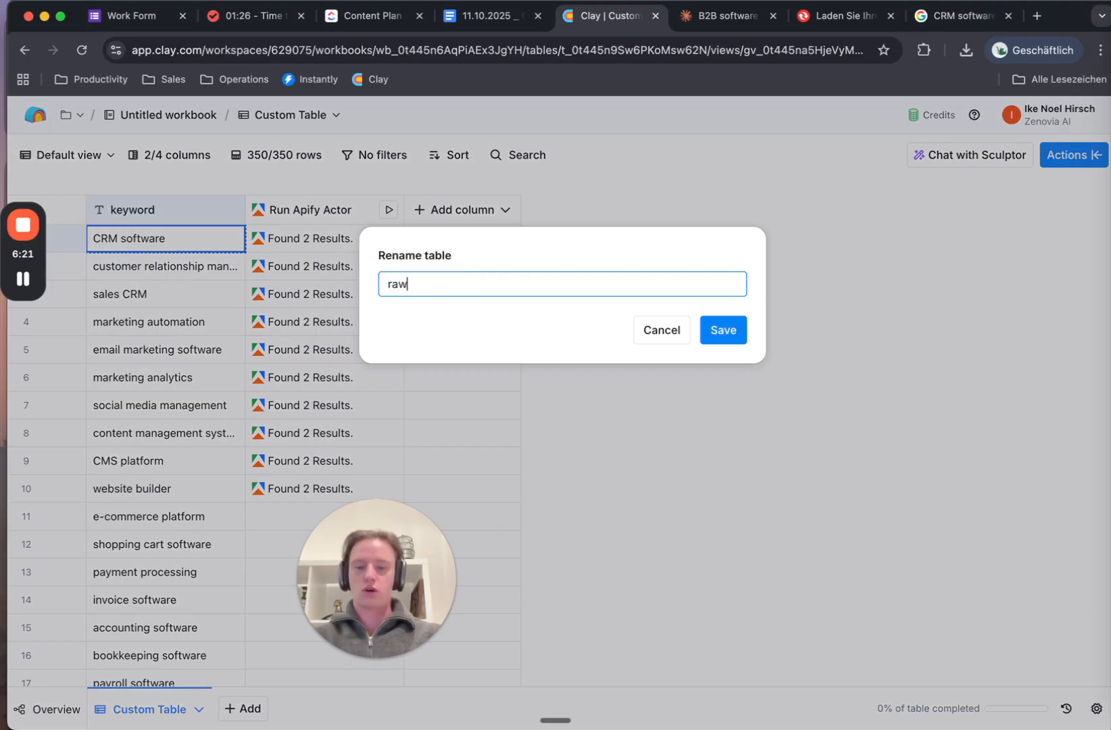
text( keyword list)
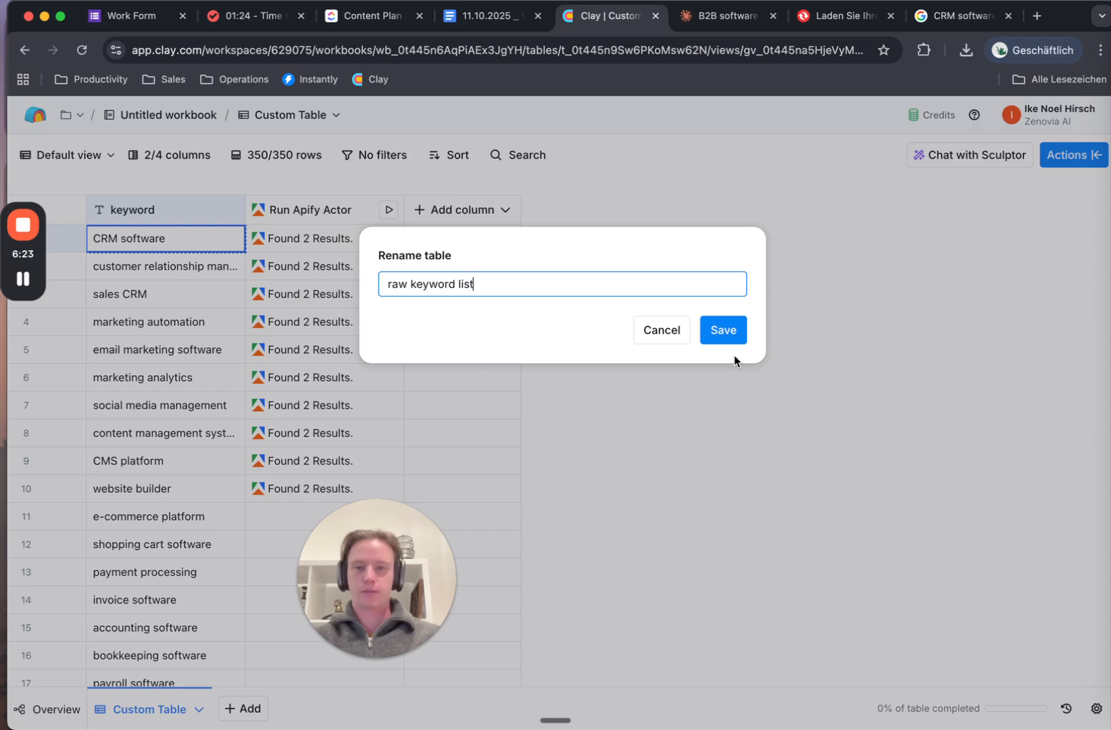
click(727, 339)
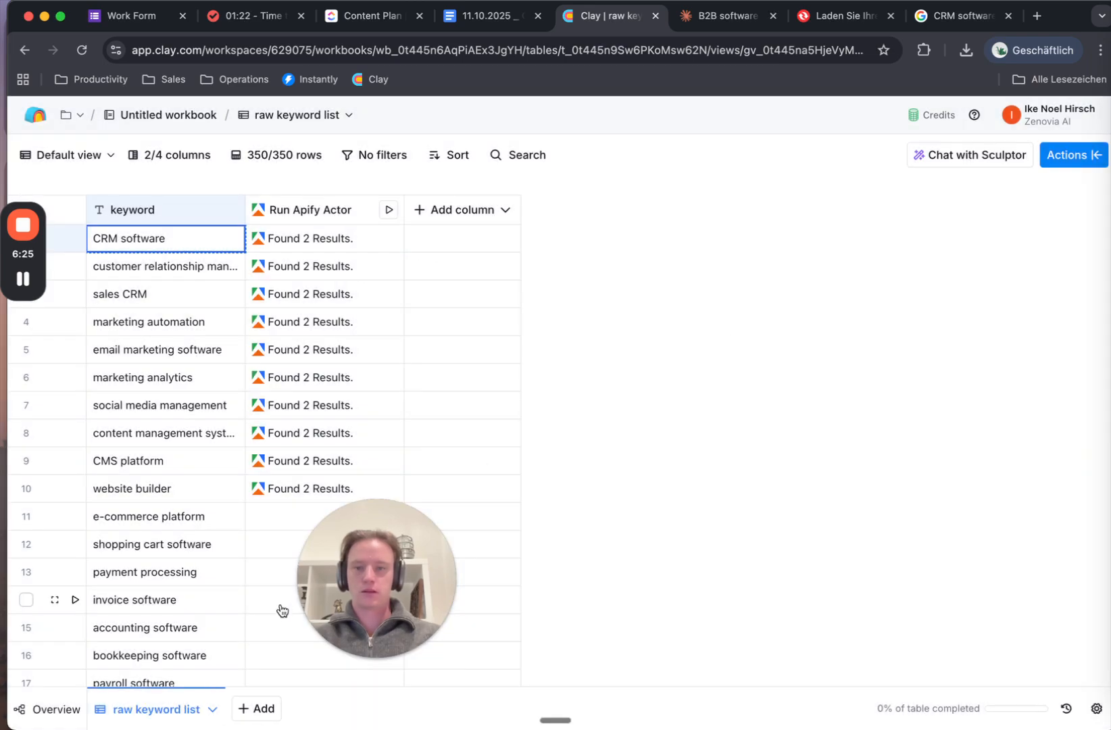
Add a blank table named 'Company Level', then go back to raw keyword list
drag(350, 615, 150, 609)
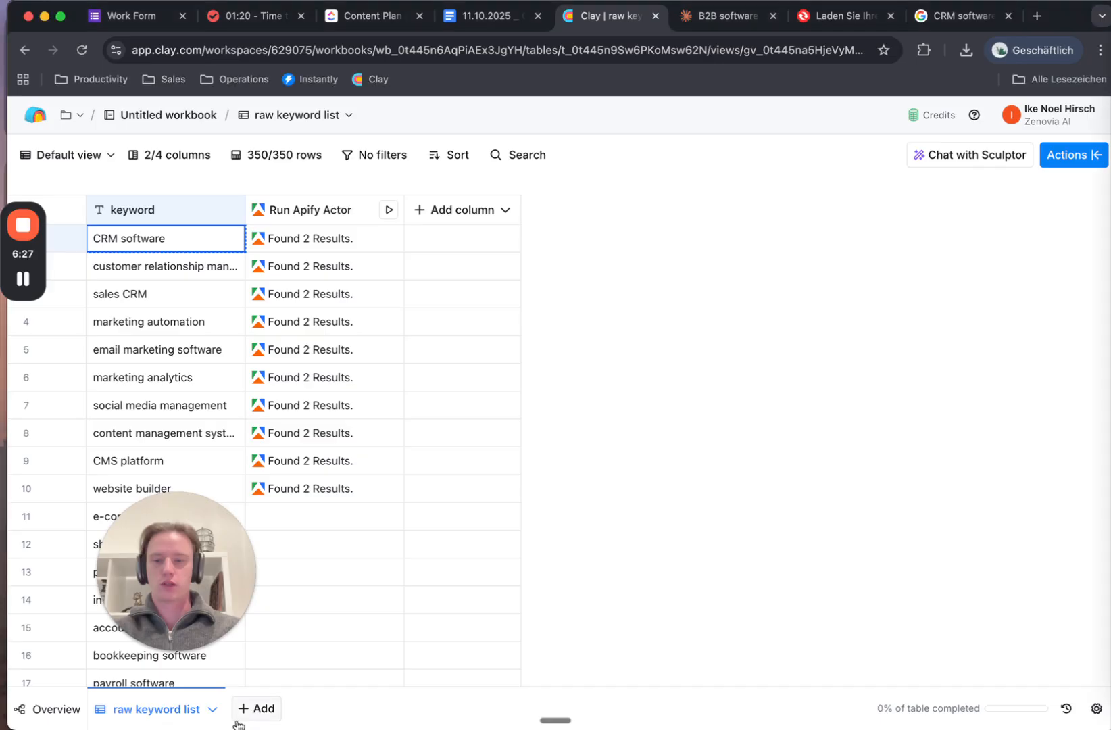
click(255, 708)
click(502, 263)
click(330, 717)
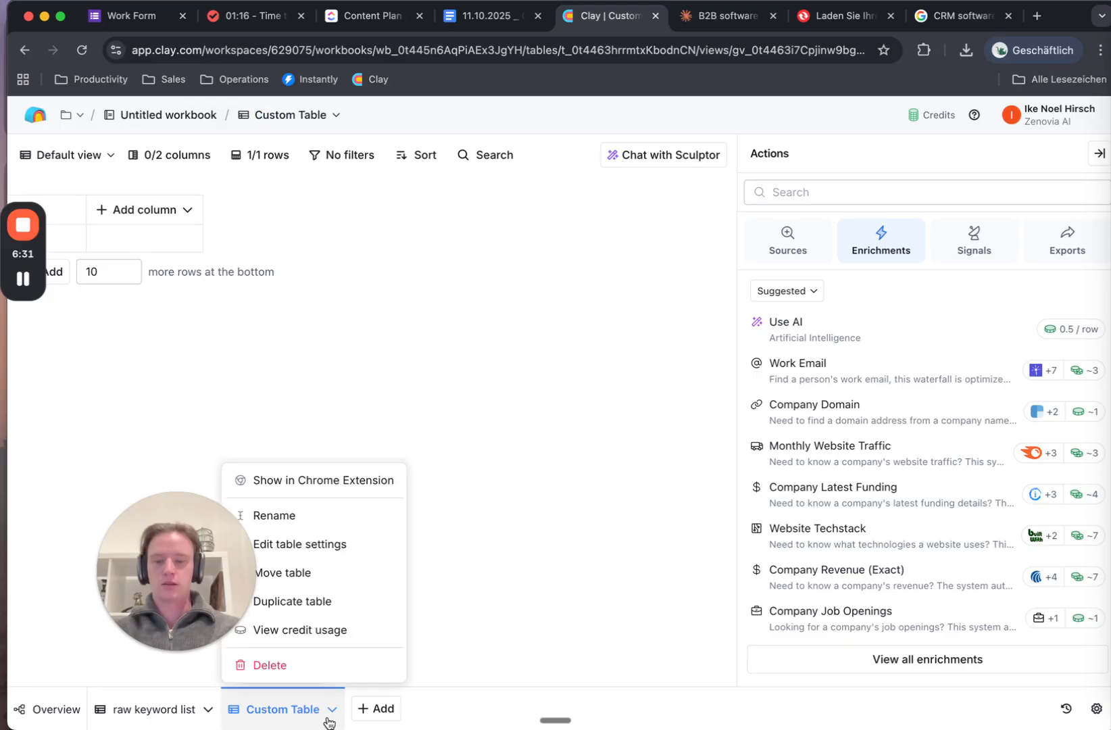
click(325, 530)
text(Co)
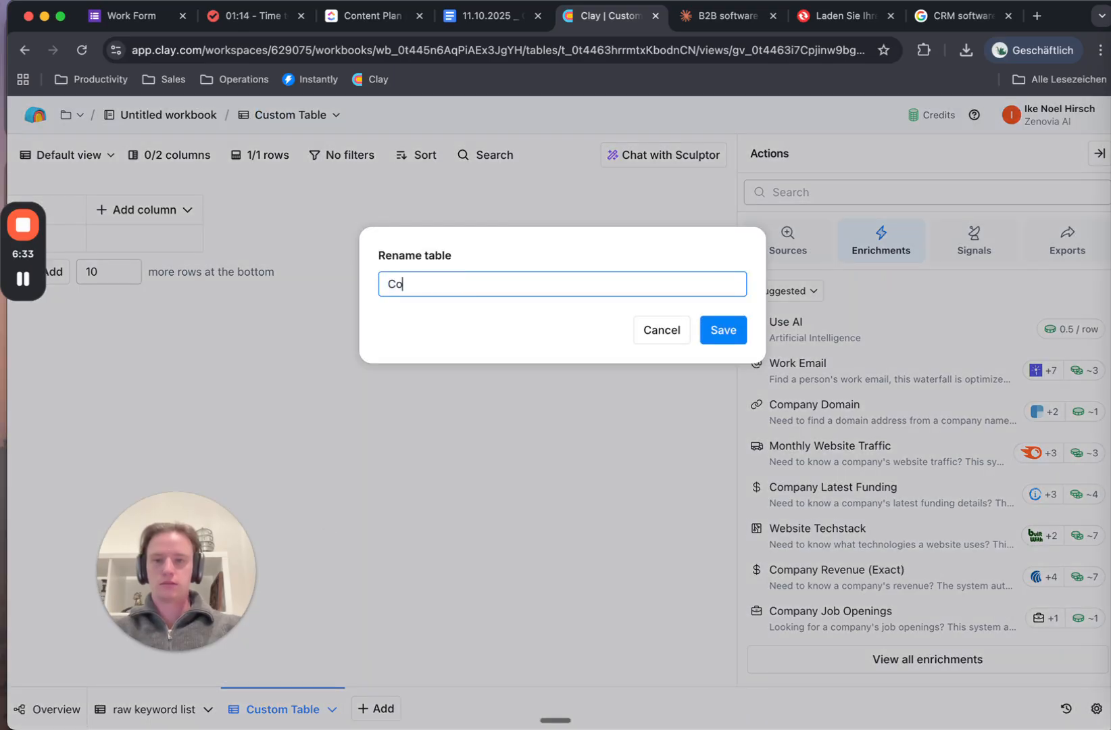
text(mpany Level)
click(718, 323)
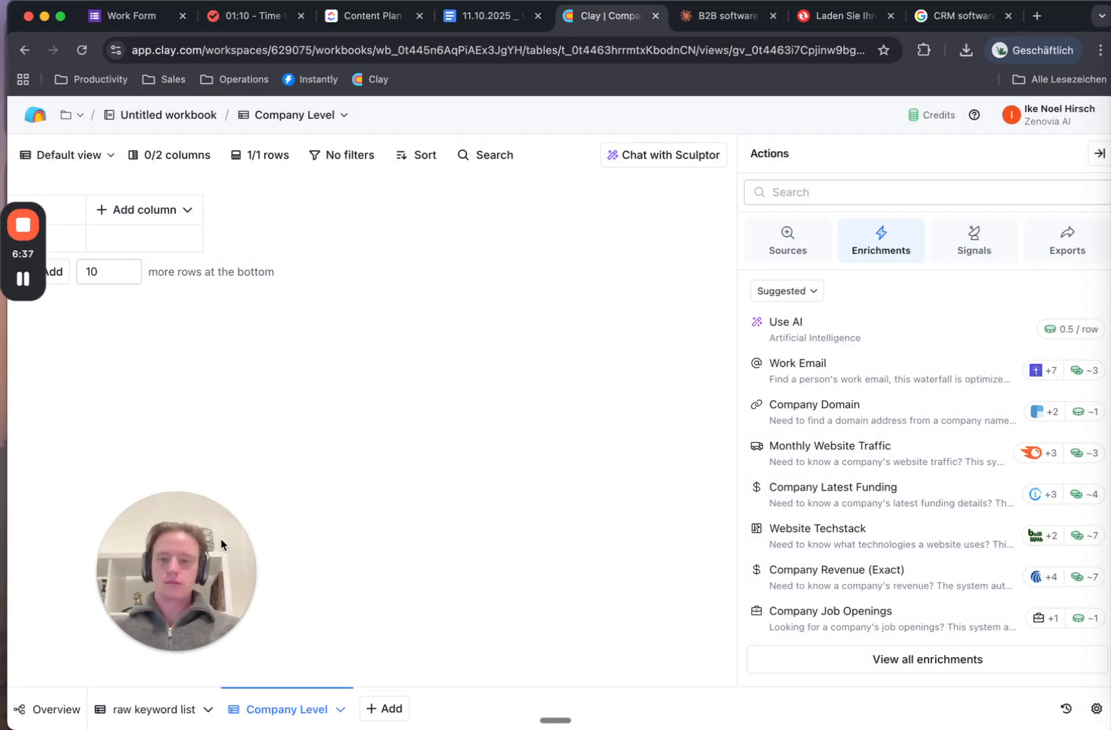
click(162, 709)
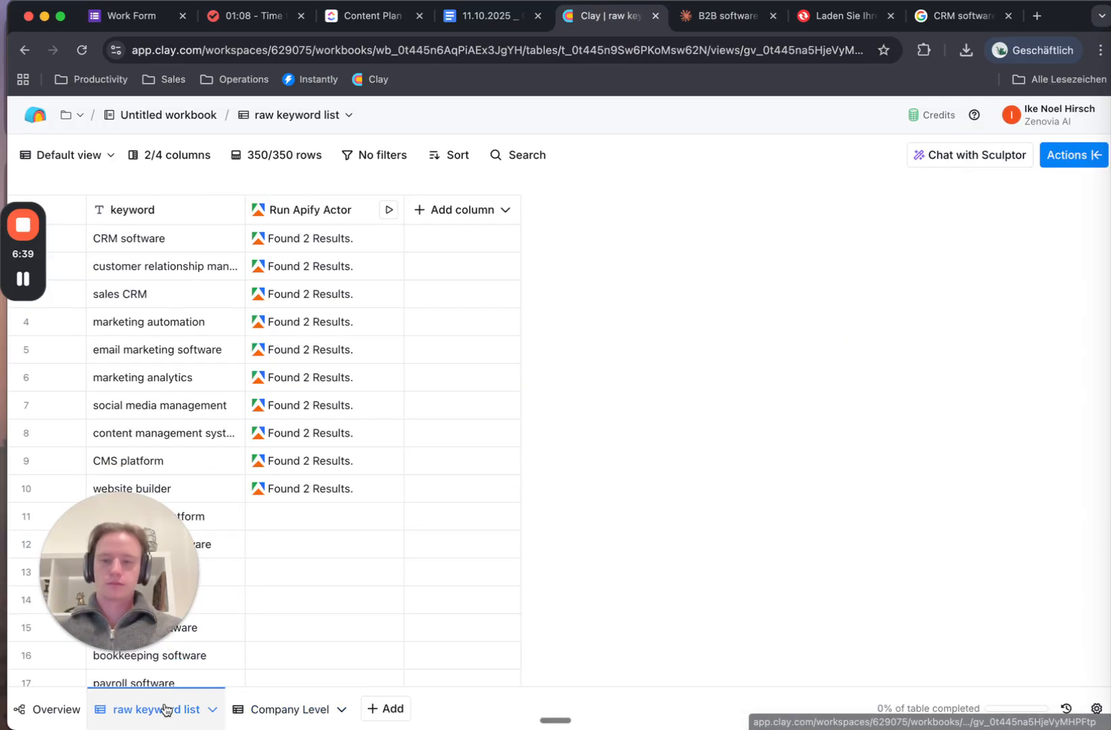
Add a Write to Other Table enrichment with Company Level as the destination table
click(441, 211)
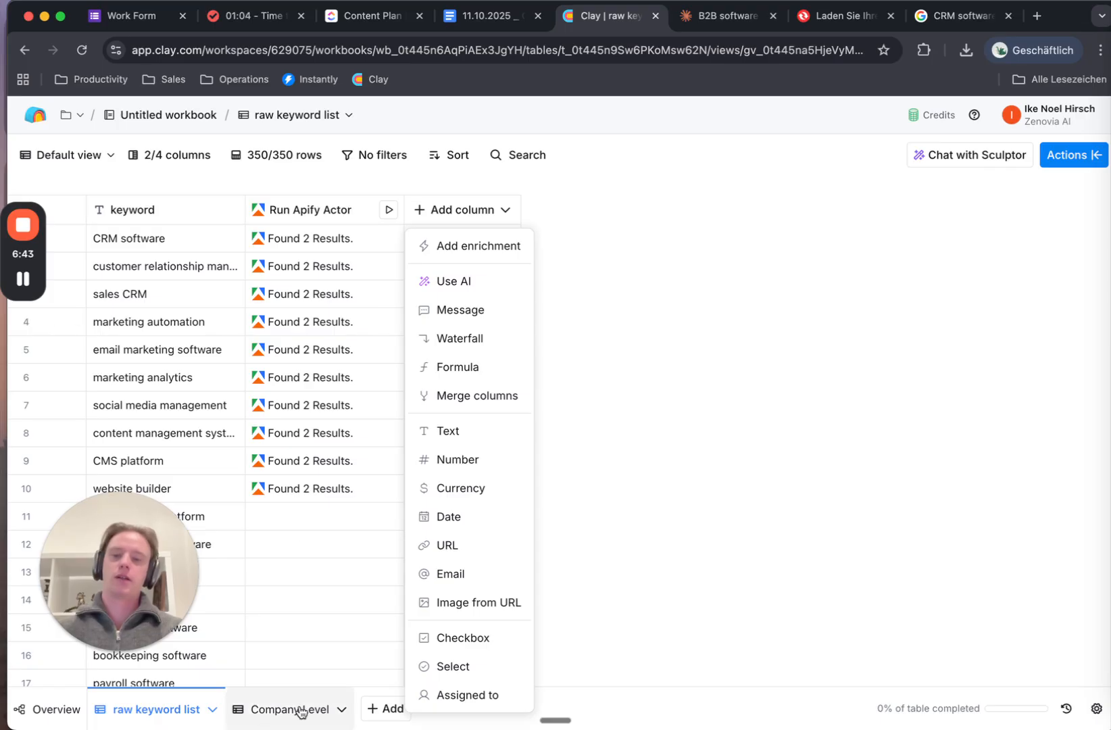
click(467, 255)
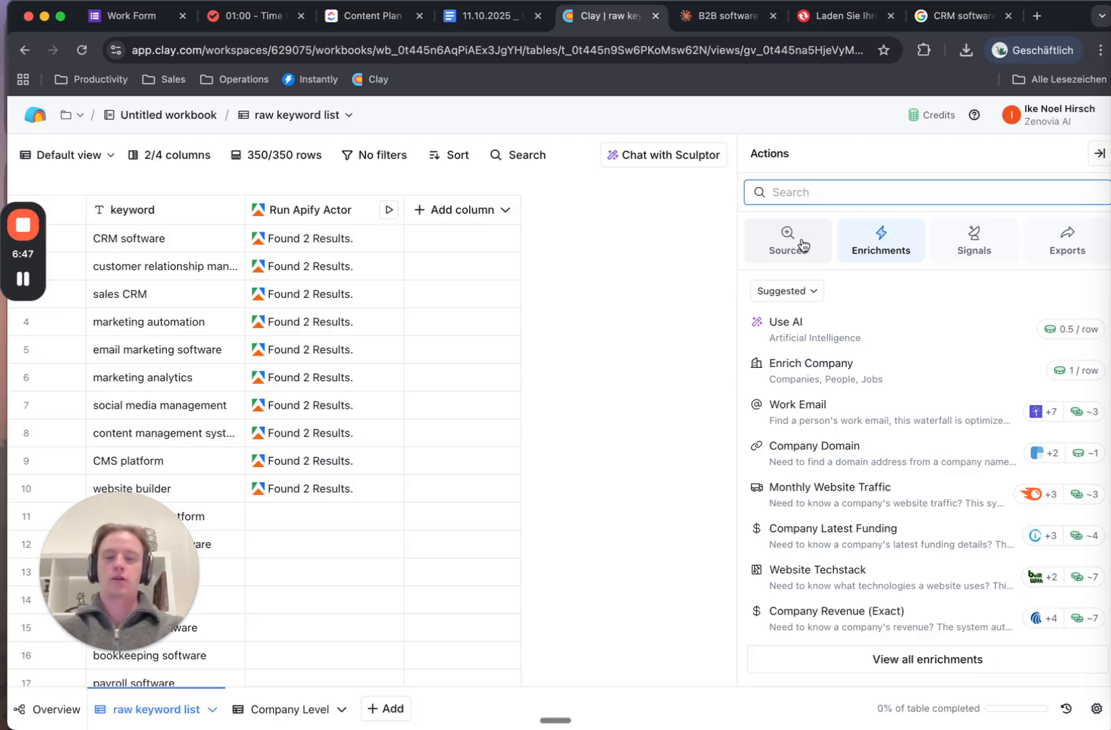
text(write)
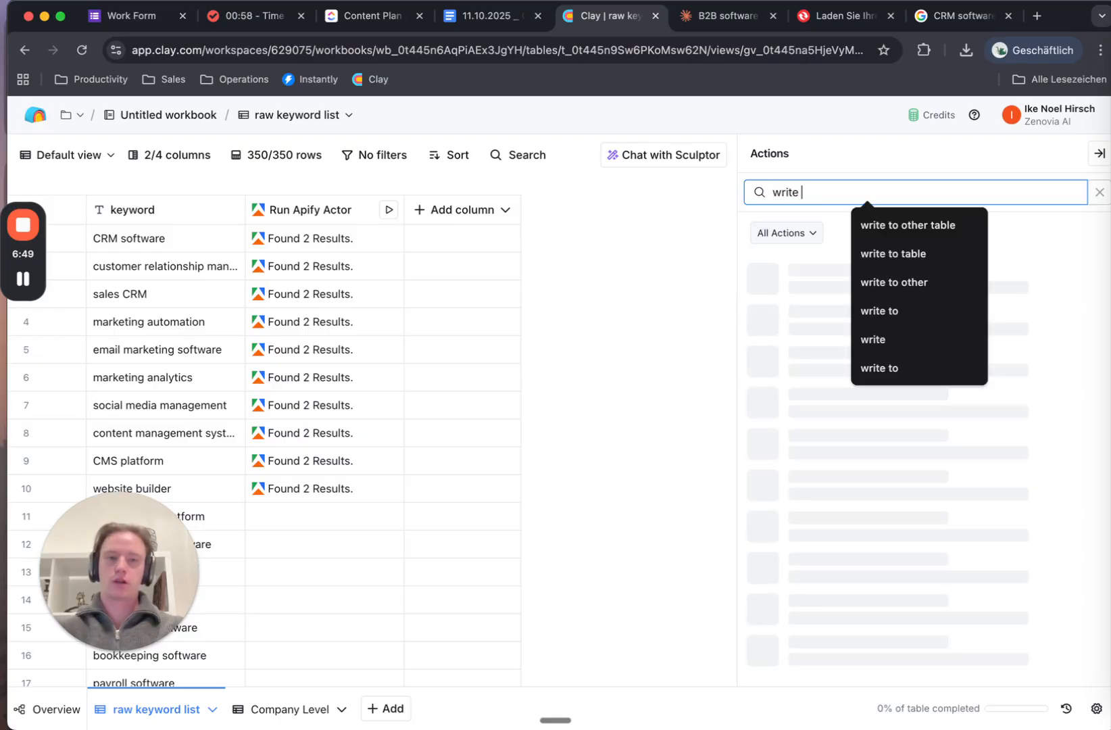
click(917, 220)
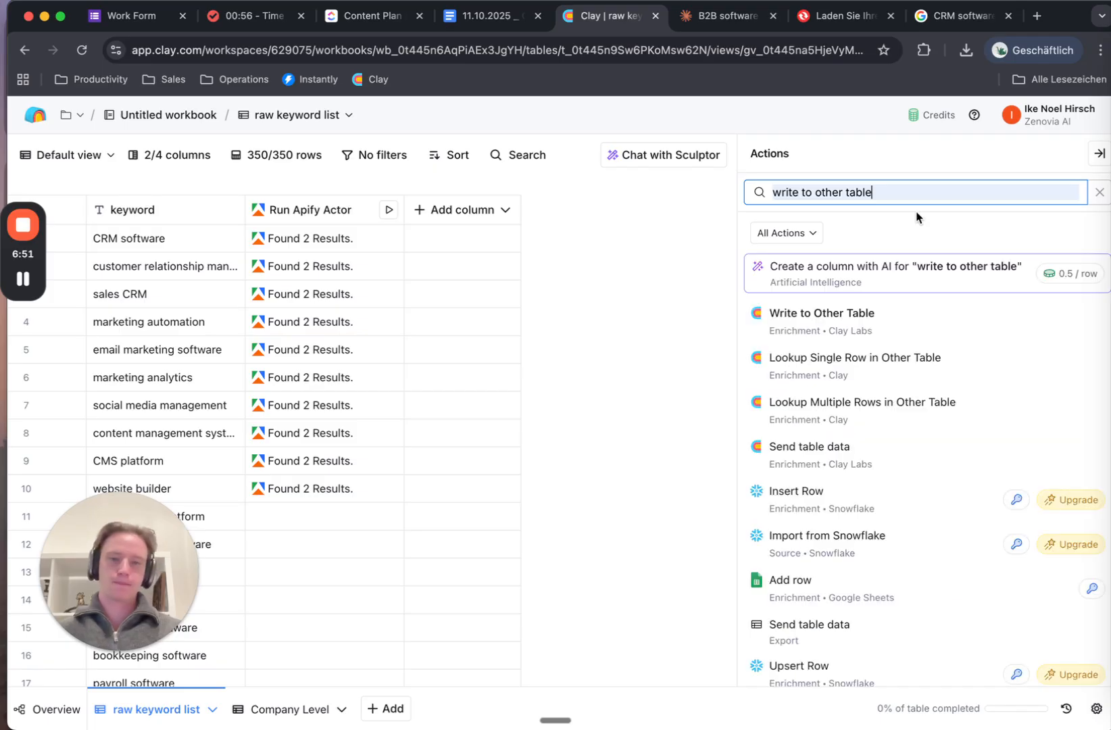
click(833, 323)
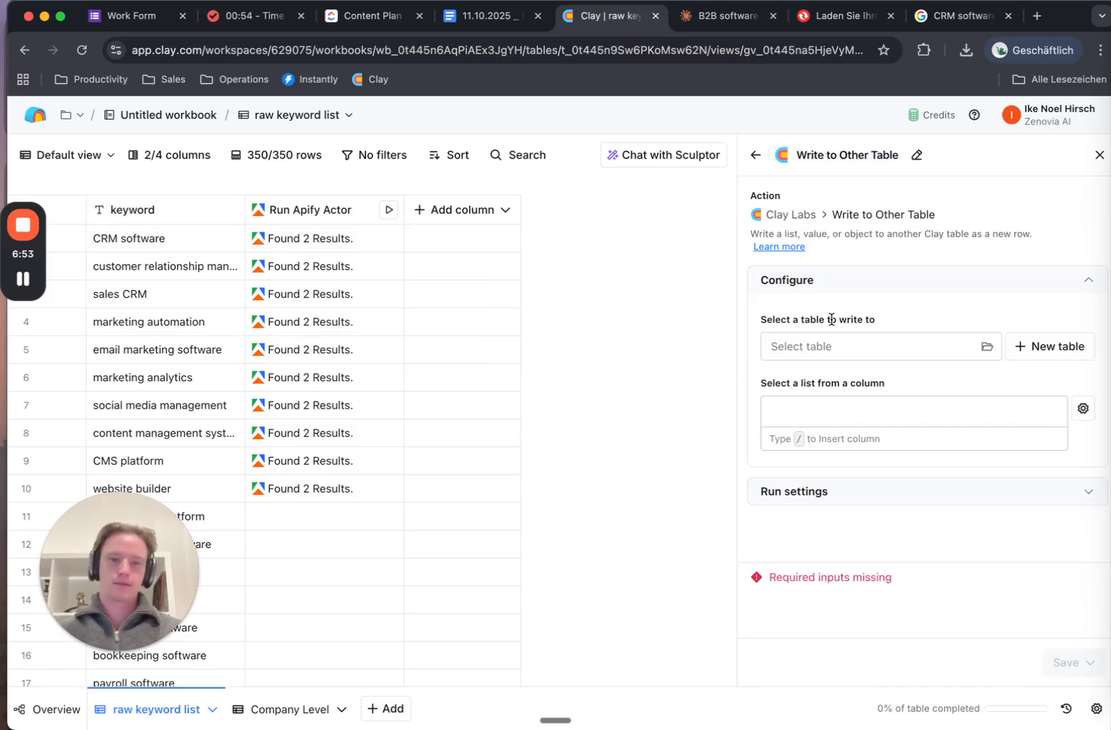
click(965, 349)
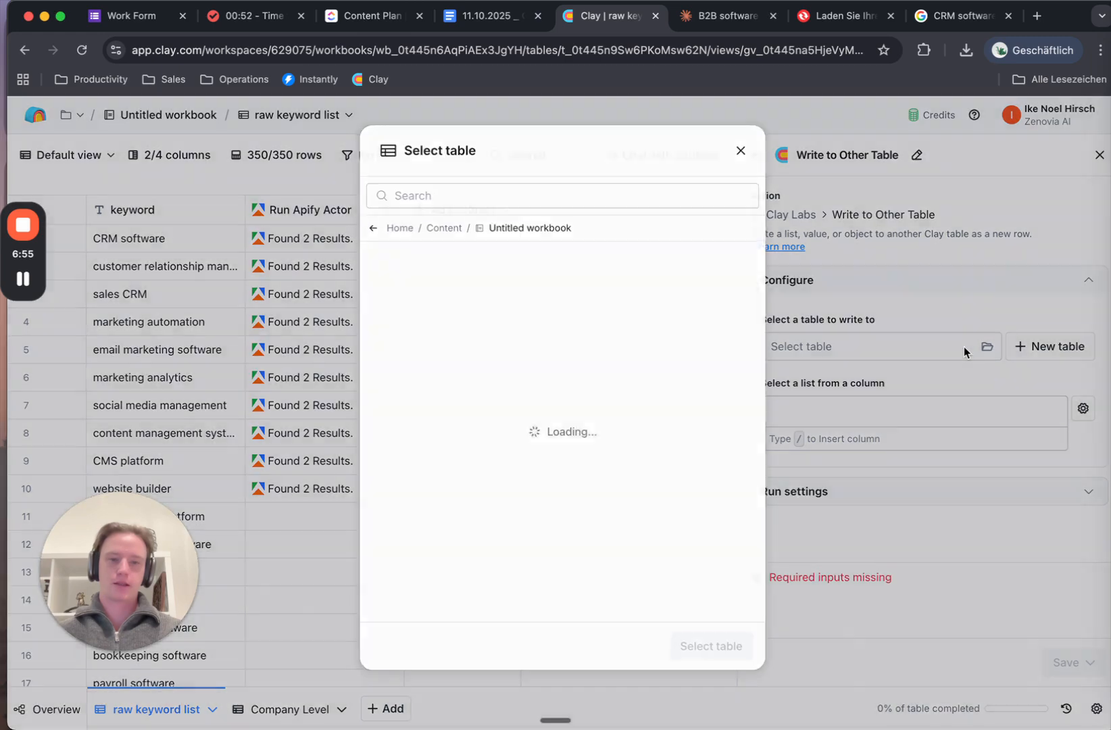
click(502, 268)
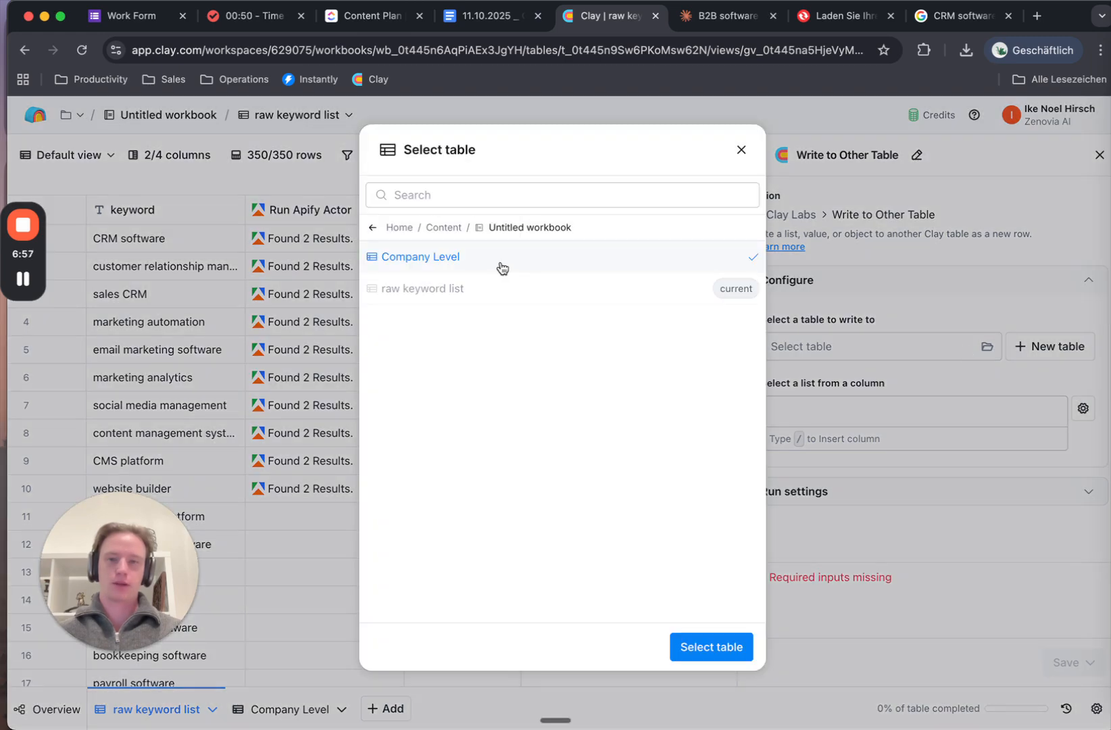
click(712, 648)
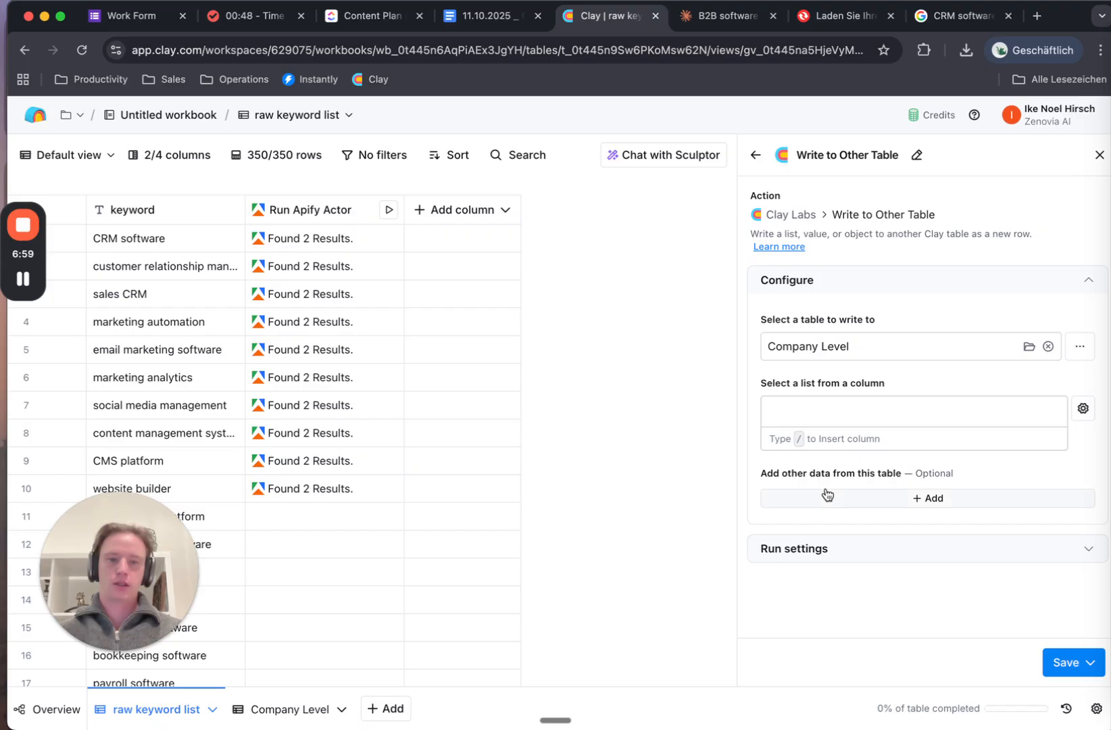
Set its list to write from Run Apify Actor > results > 0 > results
click(849, 410)
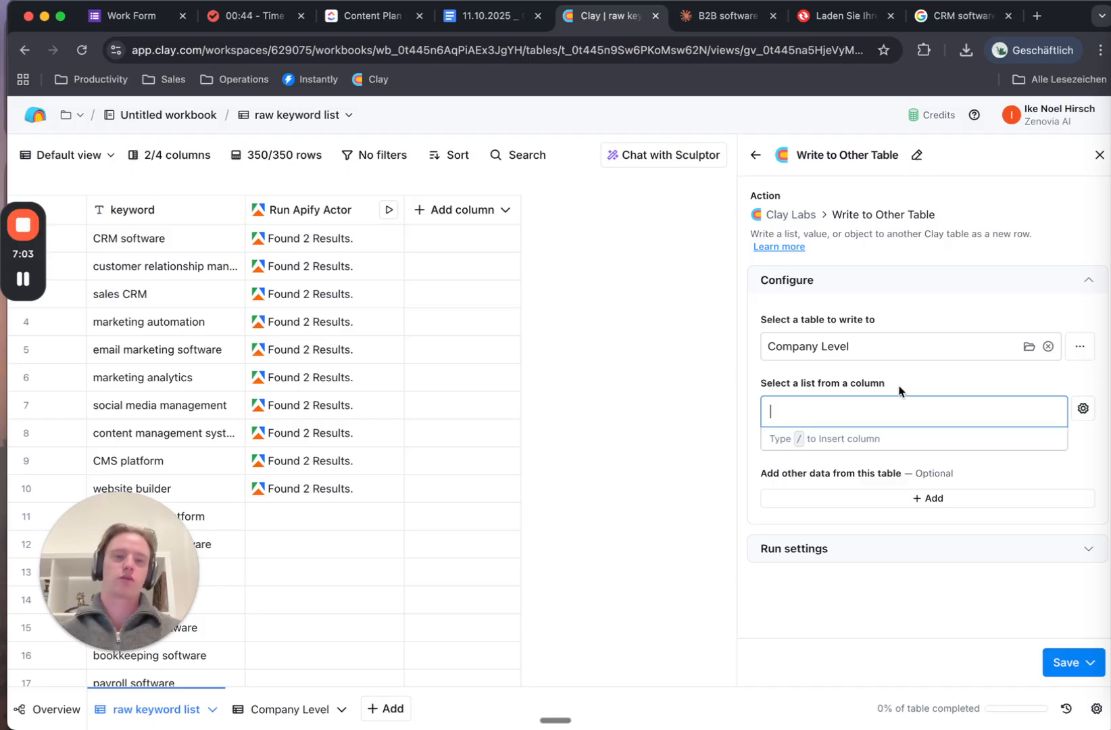
text(/)
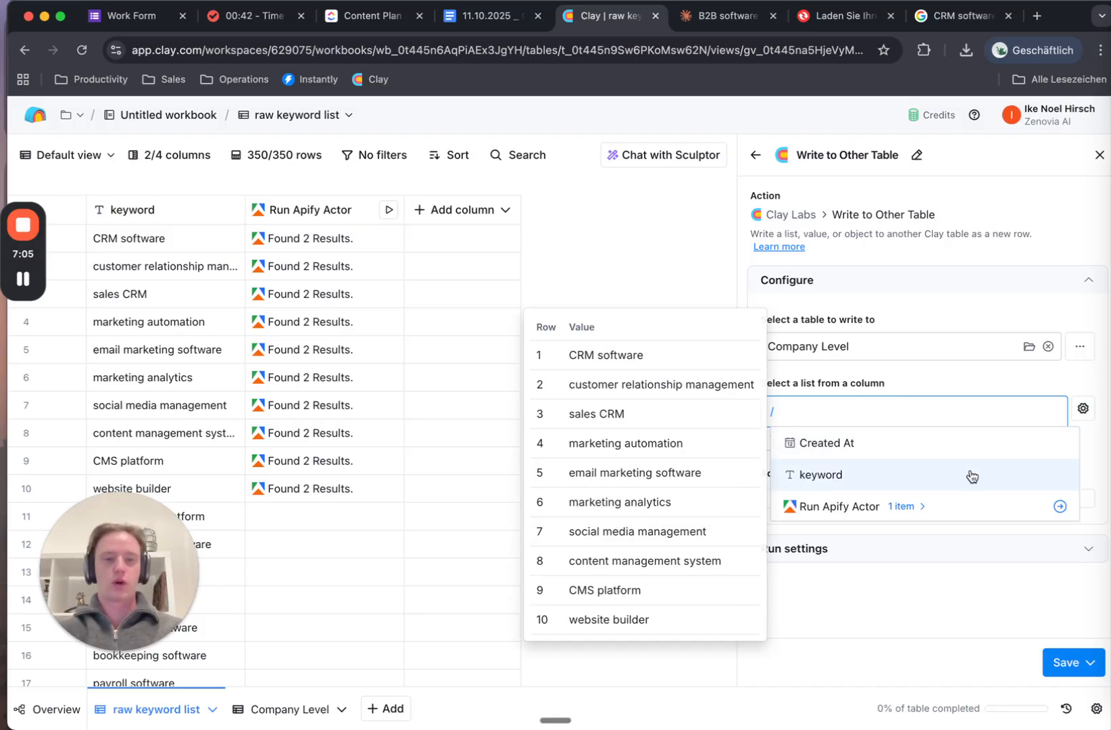
click(973, 510)
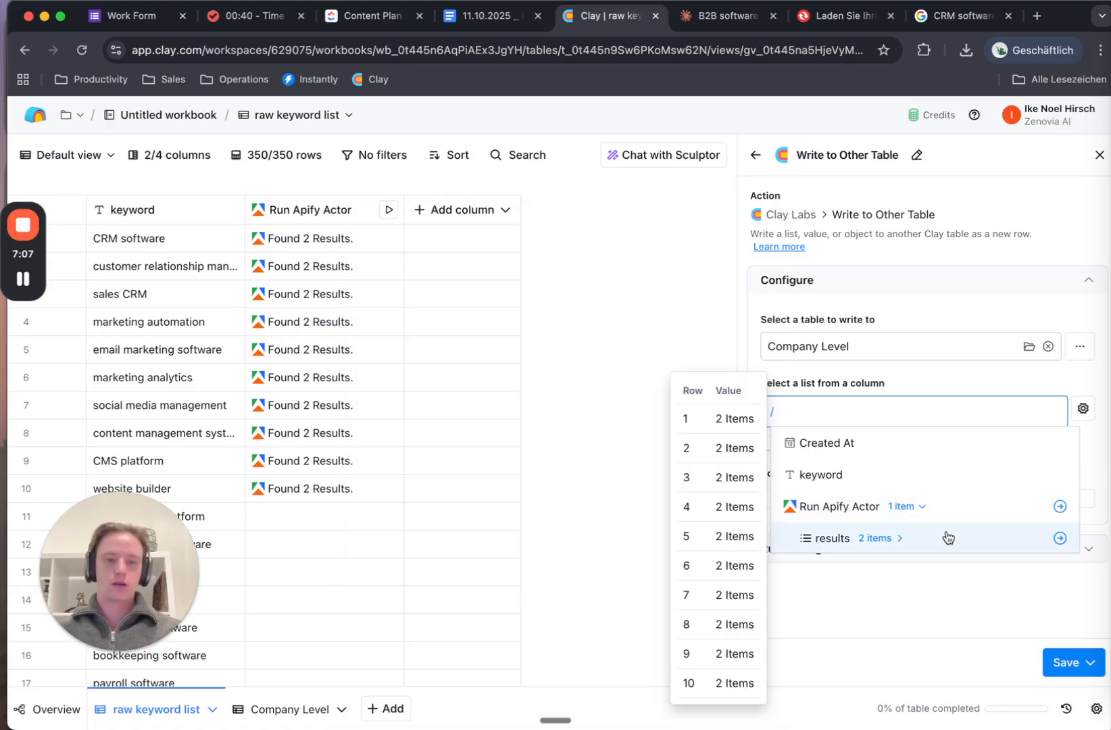
click(823, 549)
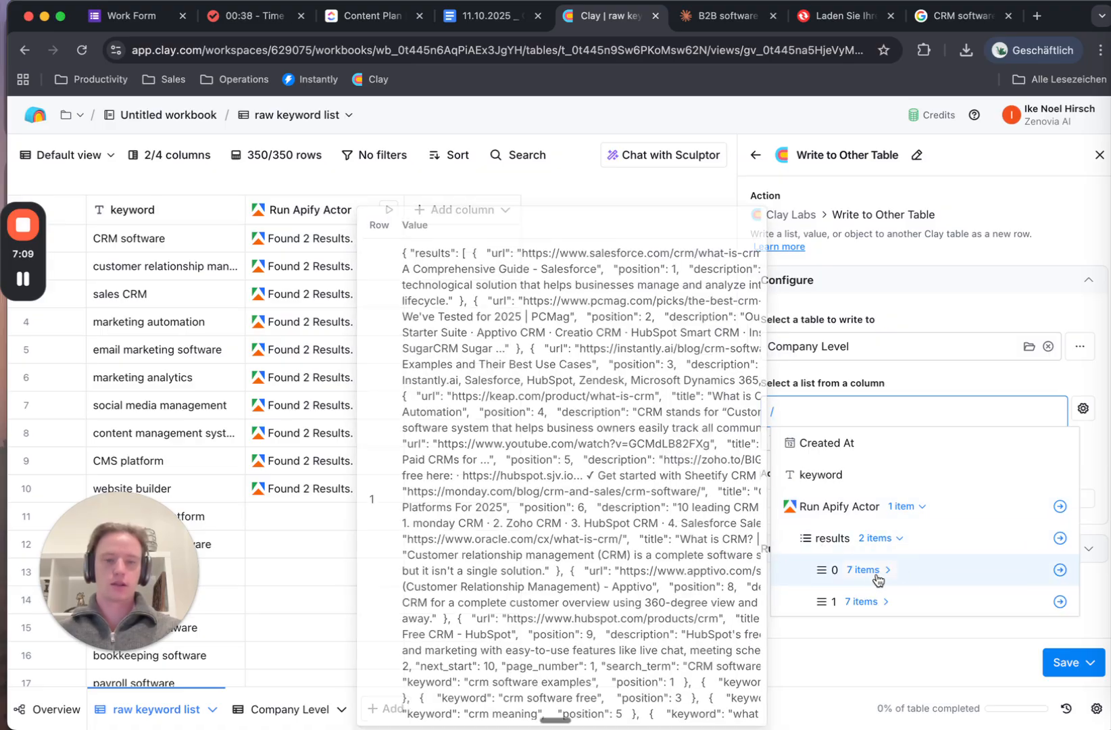
click(919, 575)
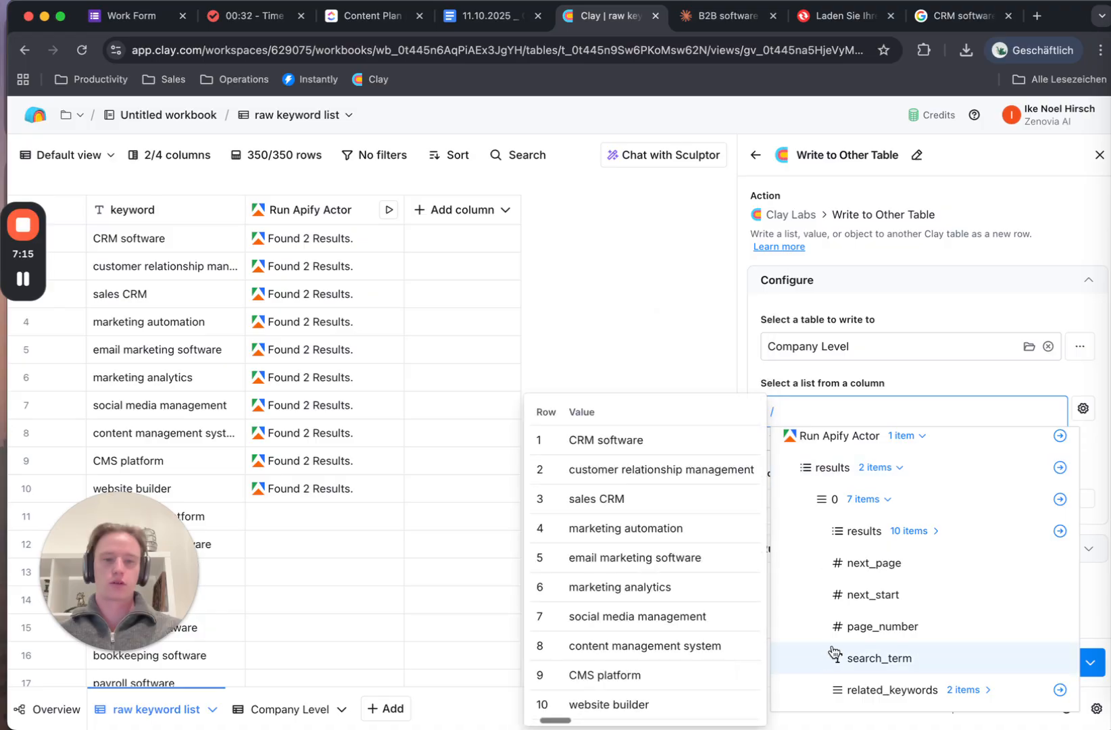
scroll(864, 453, up, 1)
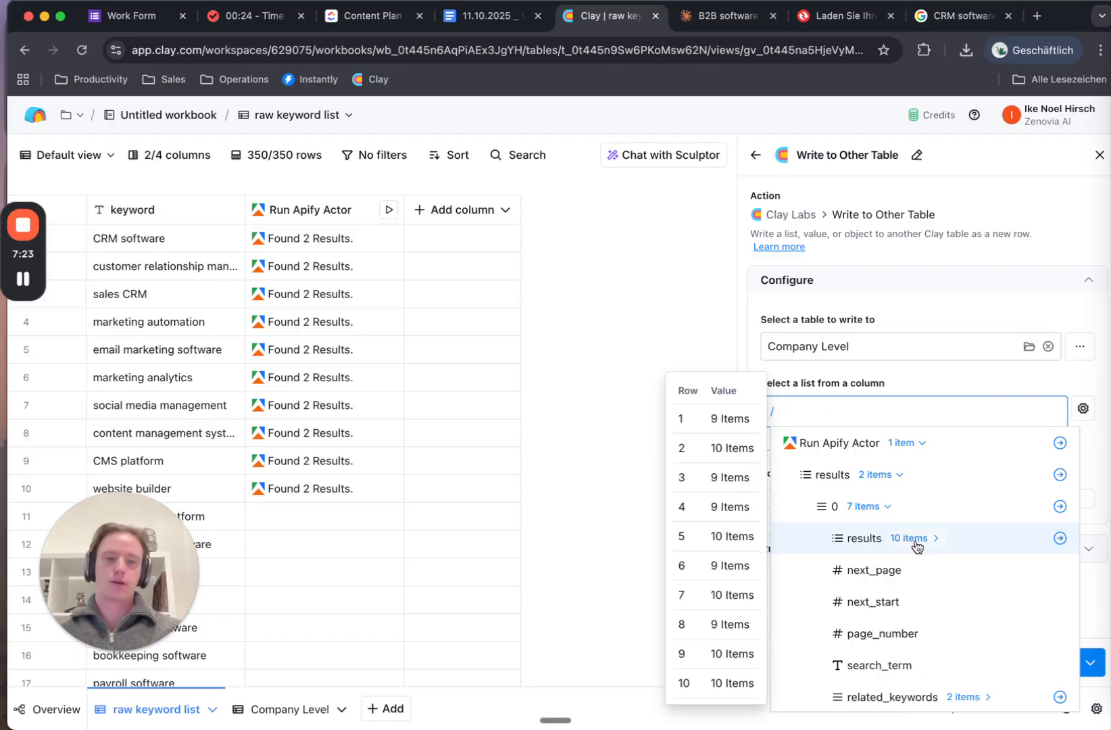
click(1061, 540)
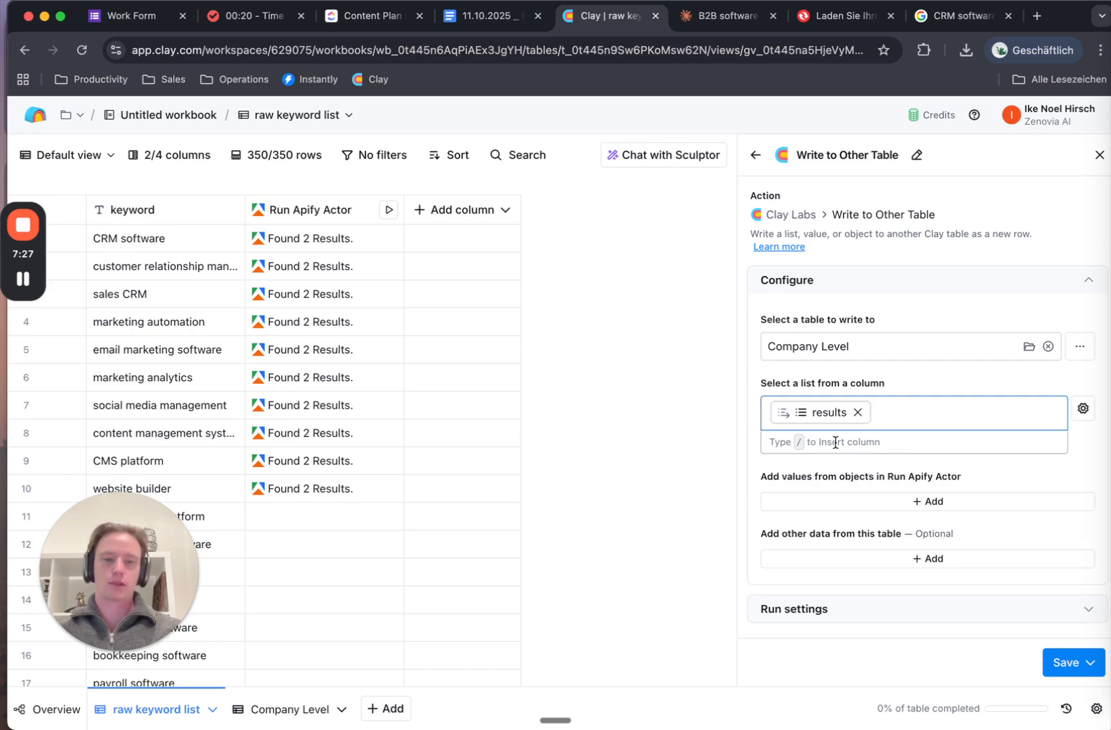
Map each result's url into a new Company Level column
click(866, 507)
scroll(868, 503, down, 2)
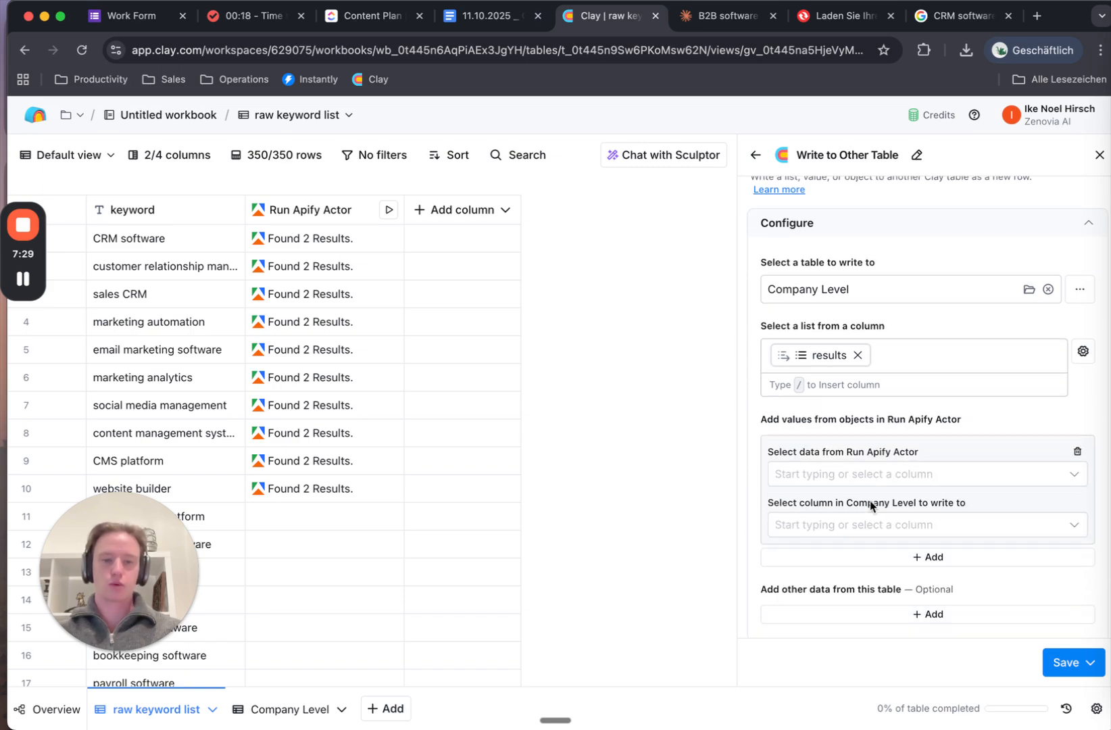
click(866, 426)
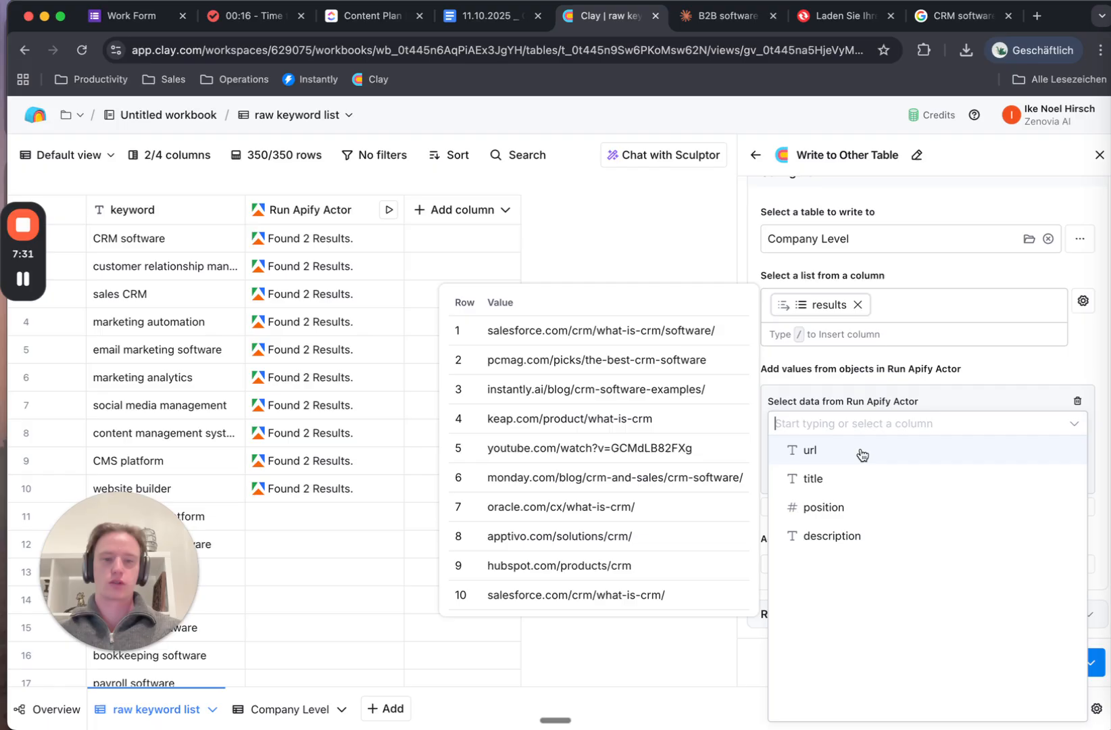
click(862, 454)
click(907, 476)
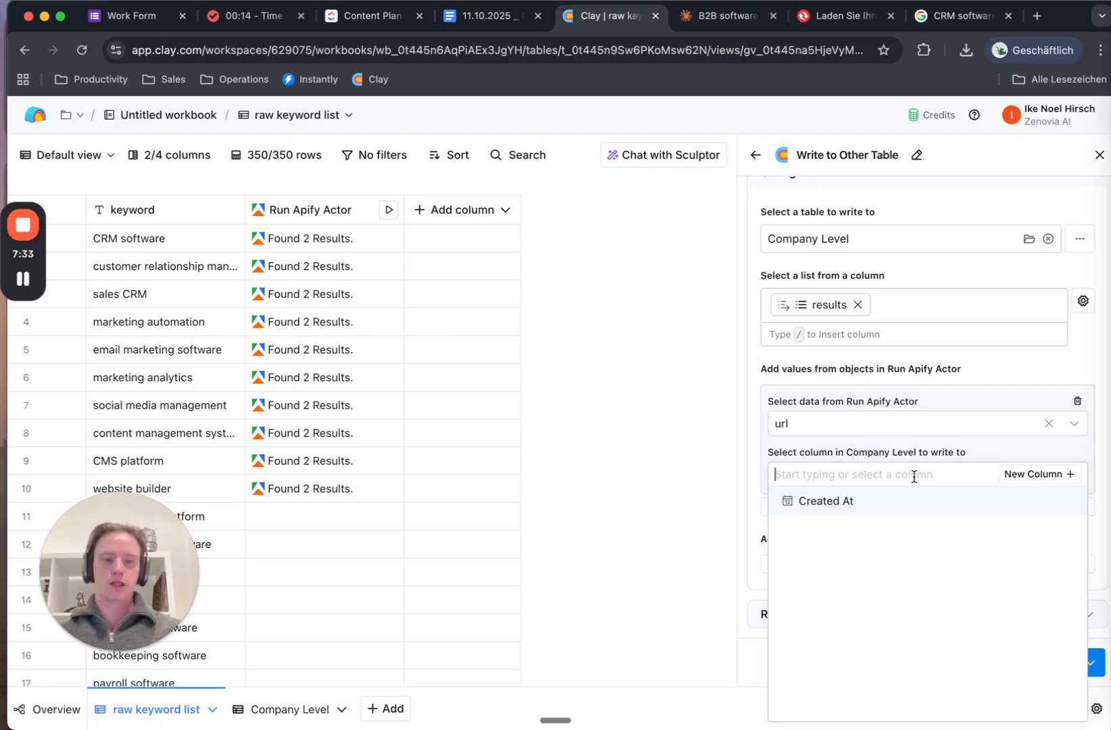
click(1025, 477)
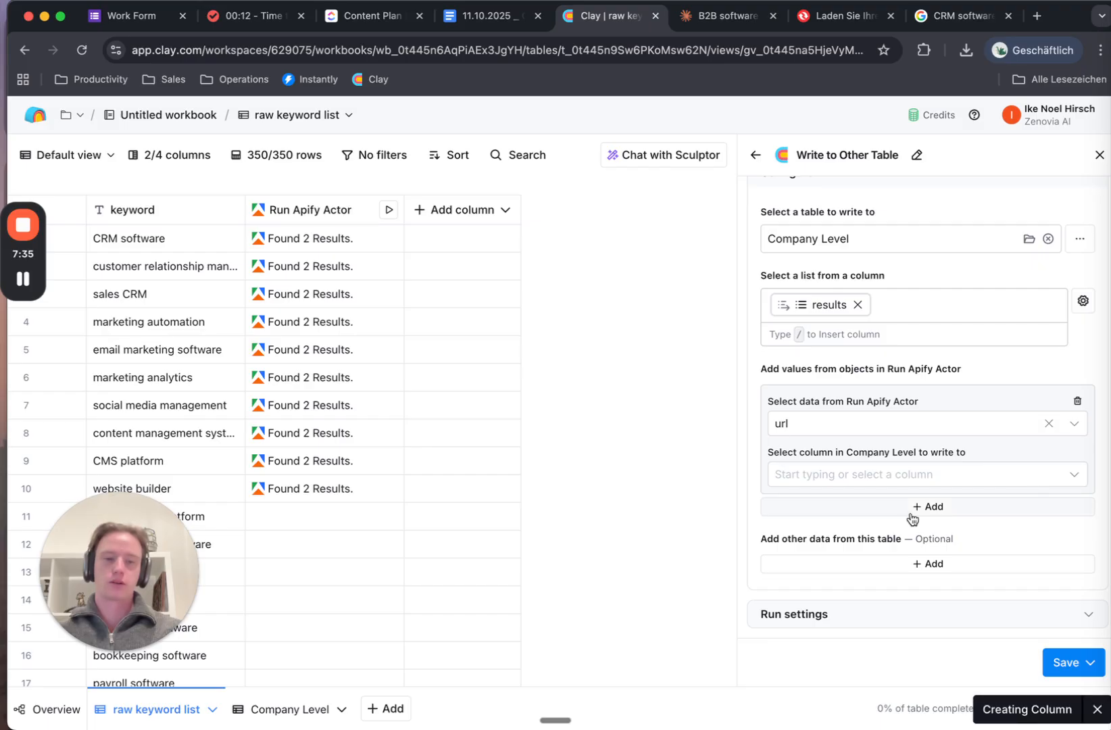
Map each result's title into a new Company Level column
click(868, 509)
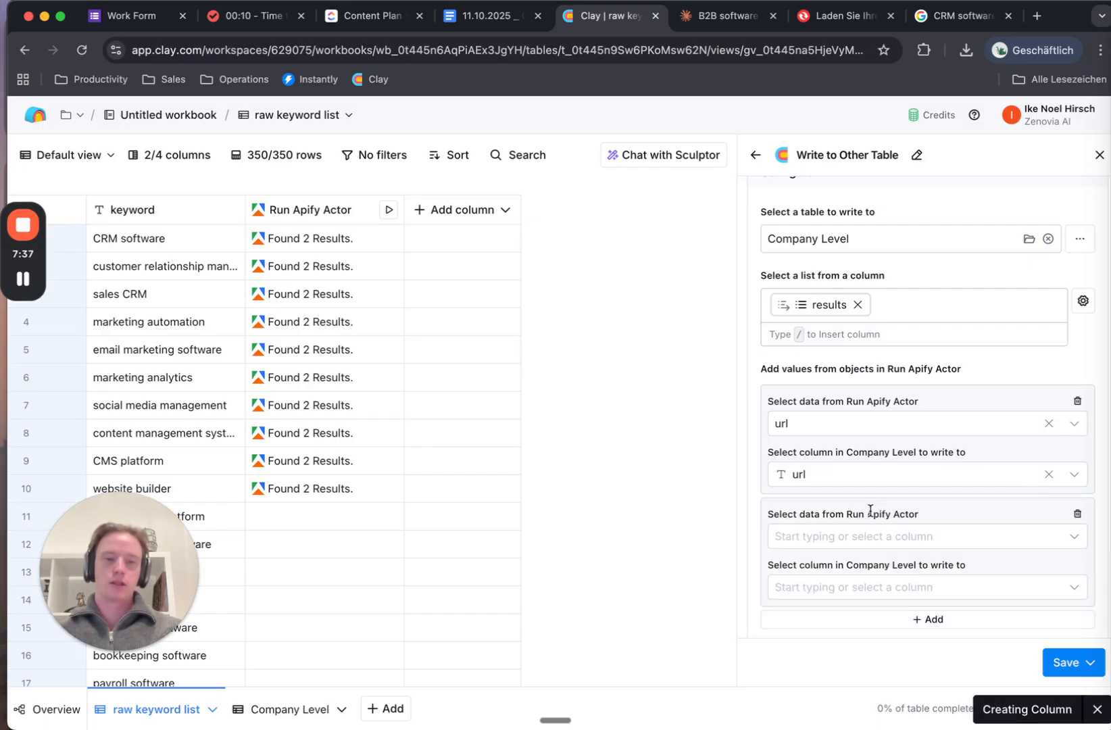
click(856, 536)
click(835, 595)
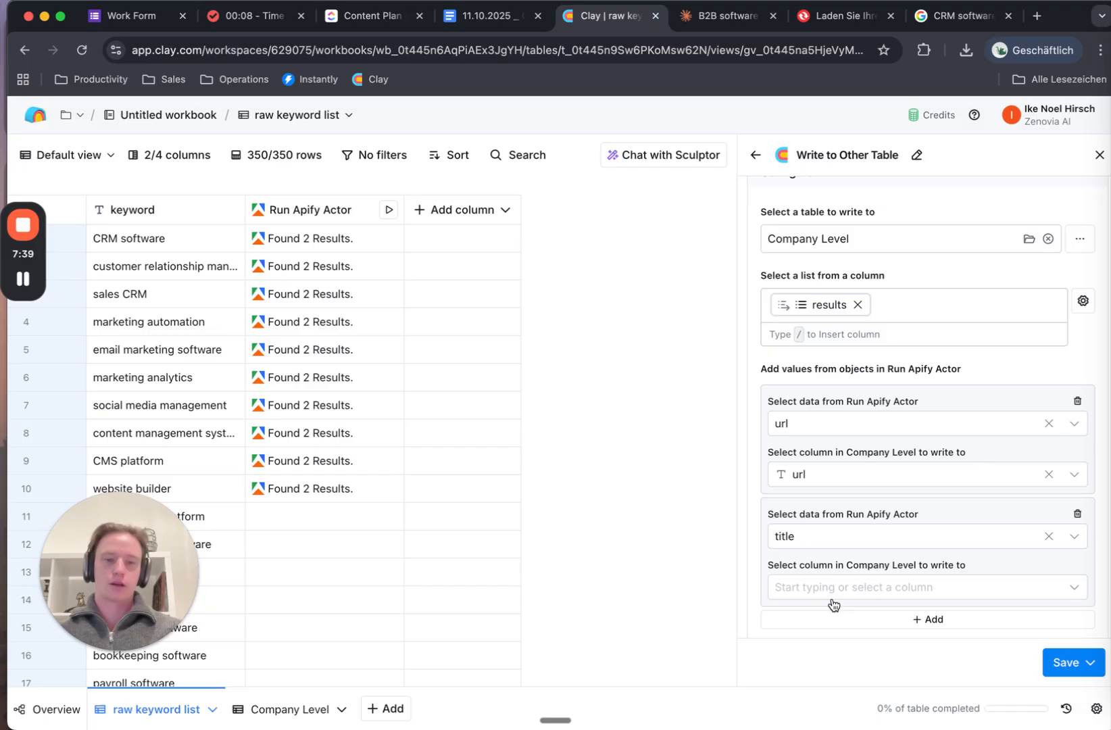
click(950, 593)
click(1044, 587)
Map description into a new Company Level column, then save and run on 10 rows
scroll(967, 548, down, 2)
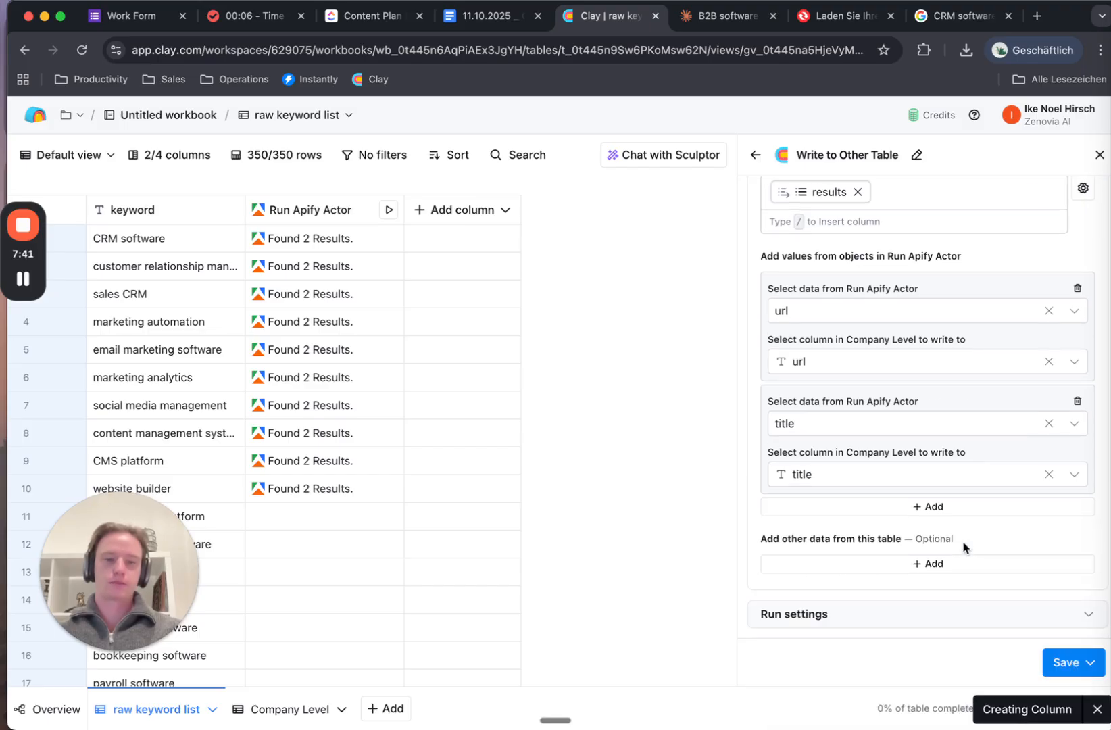
click(904, 508)
click(844, 538)
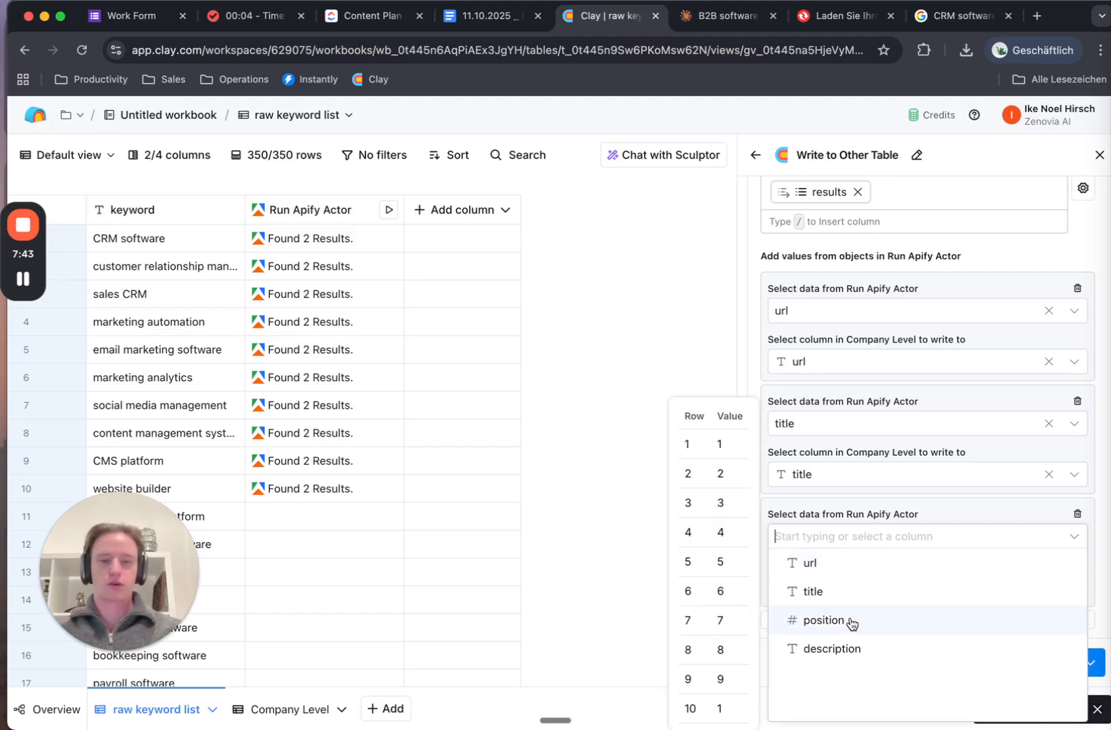
click(832, 649)
click(1047, 588)
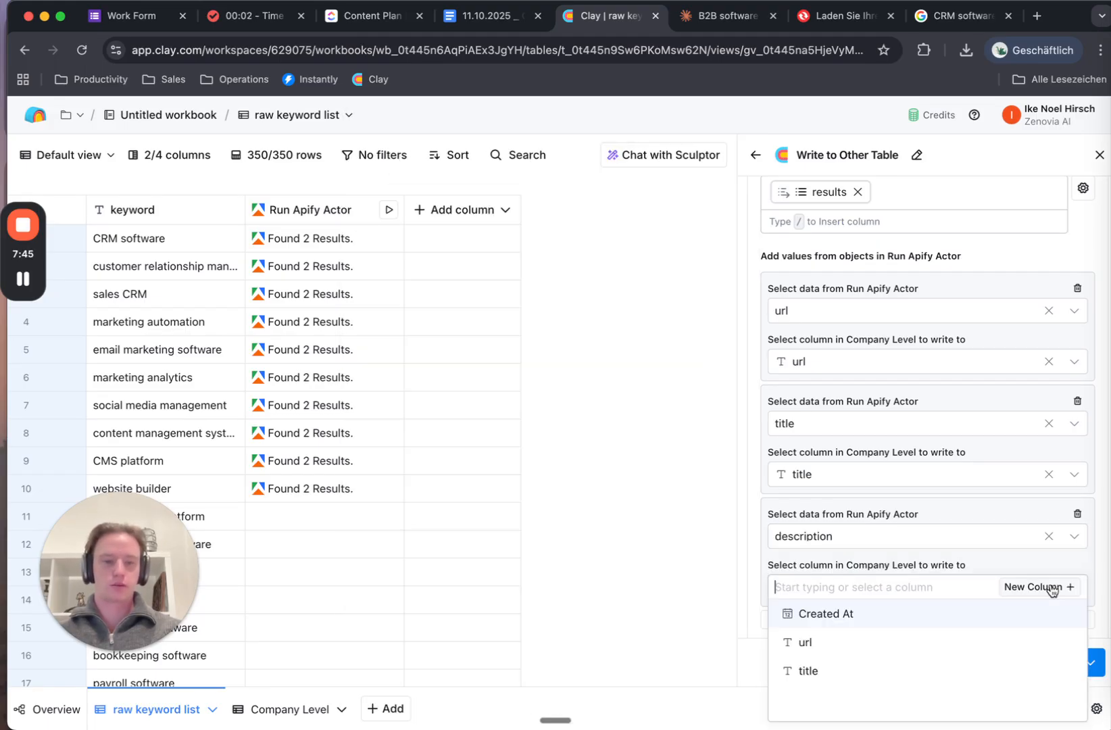
click(1048, 588)
click(1068, 663)
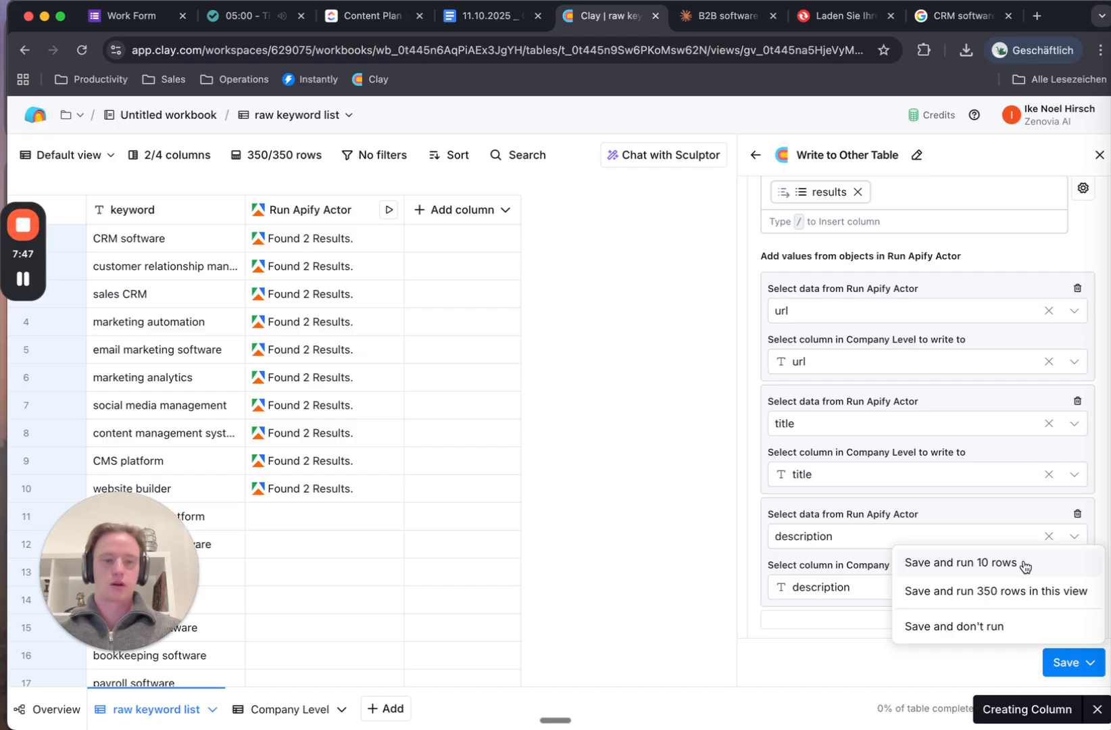
click(1026, 565)
Start a 60-minute Pomodoro focus countdown in Pomofocus, then go back to the Clay tab
click(247, 15)
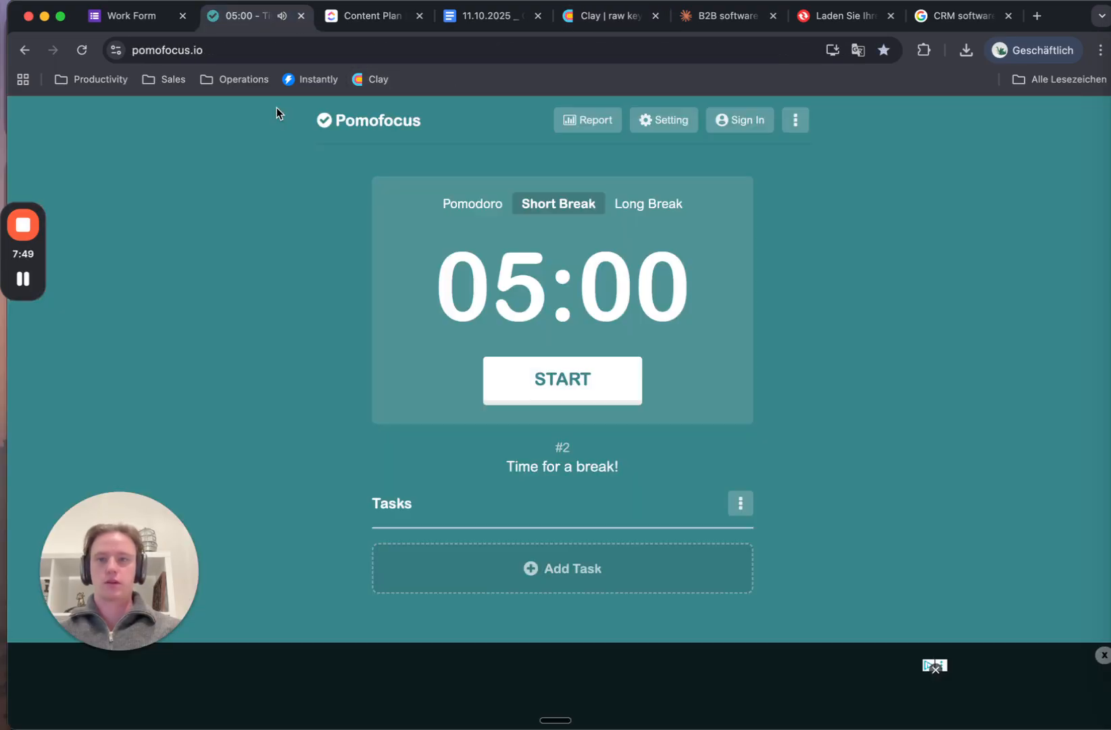
click(519, 374)
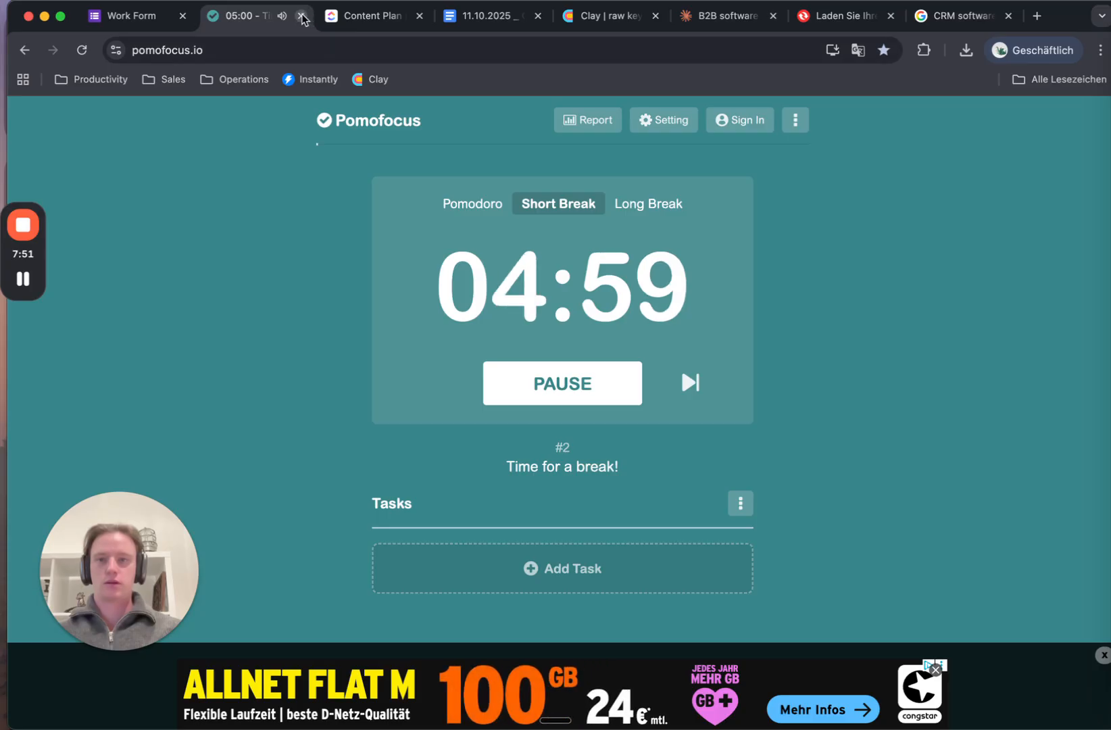
click(467, 209)
click(588, 389)
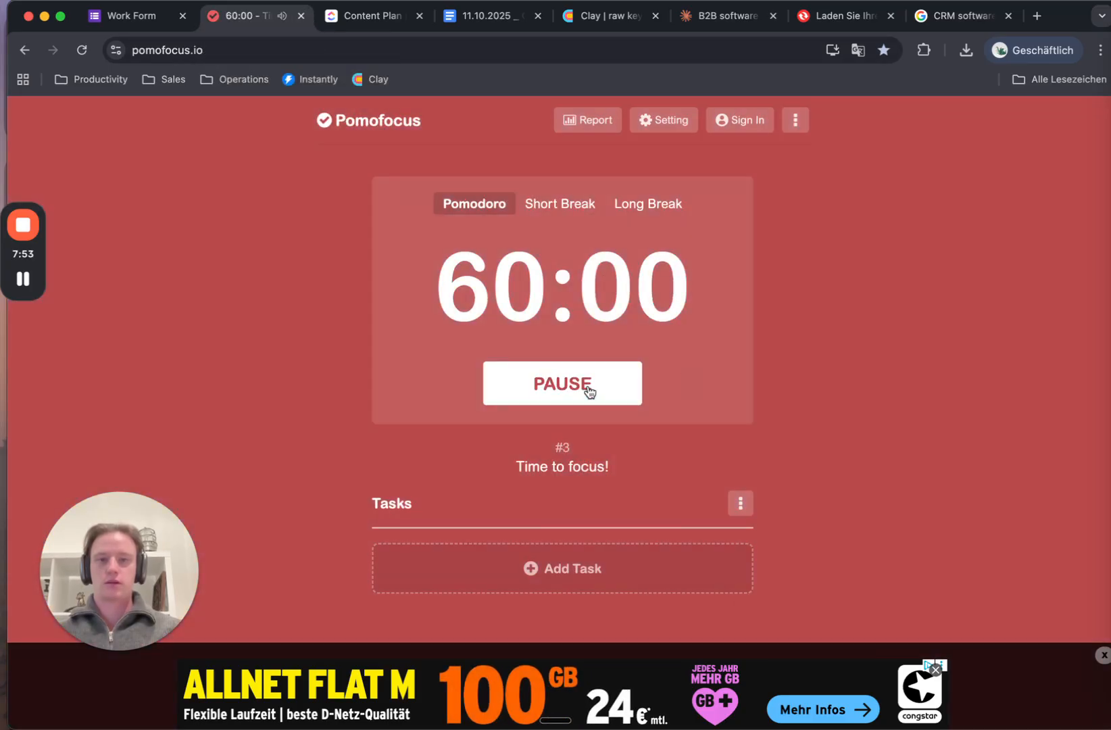
click(779, 18)
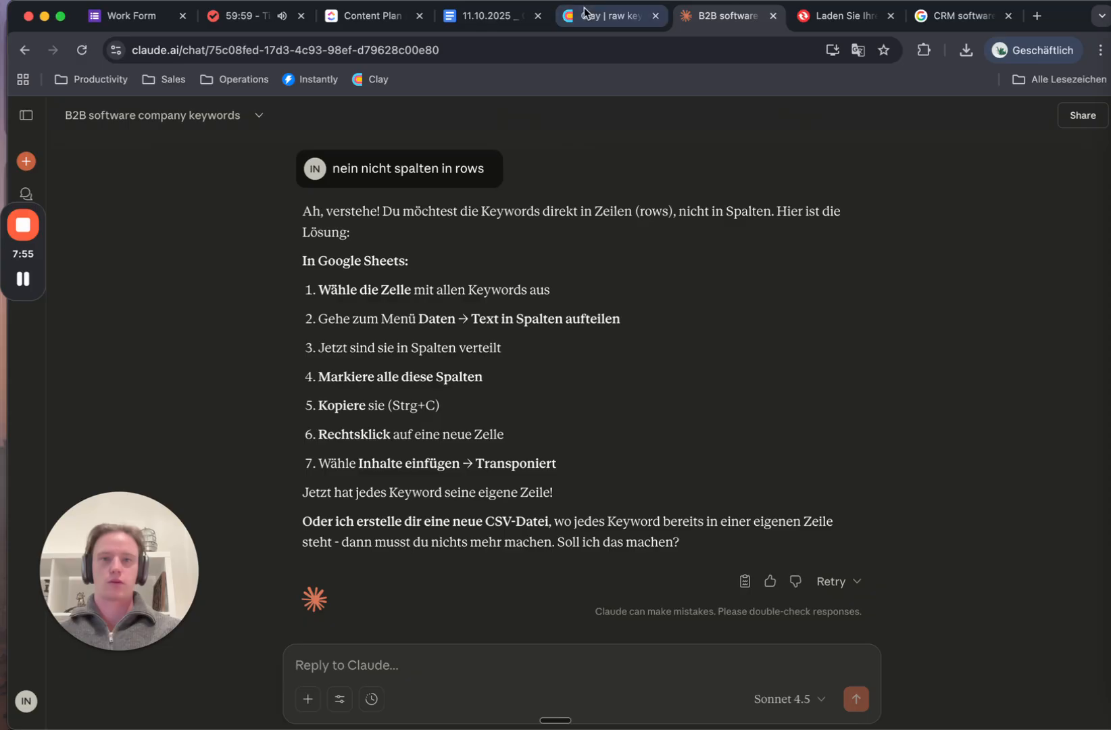
click(557, 16)
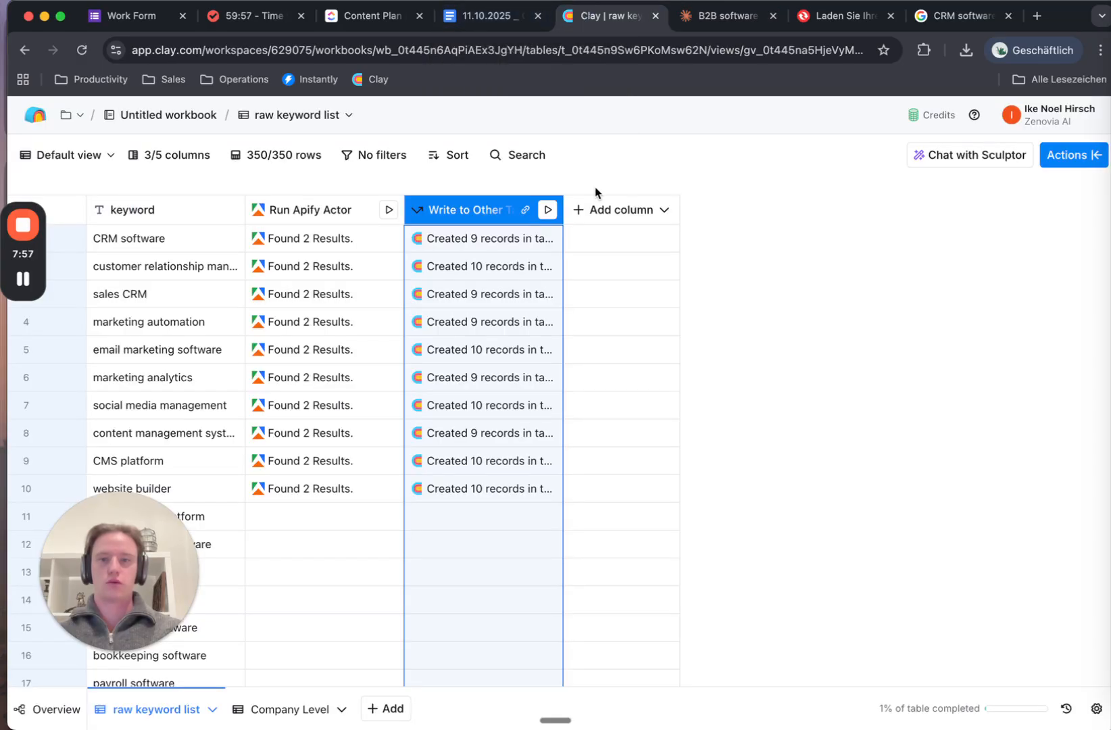
Delete the blank first row of the Company Level table, leaving 95 result rows
click(303, 716)
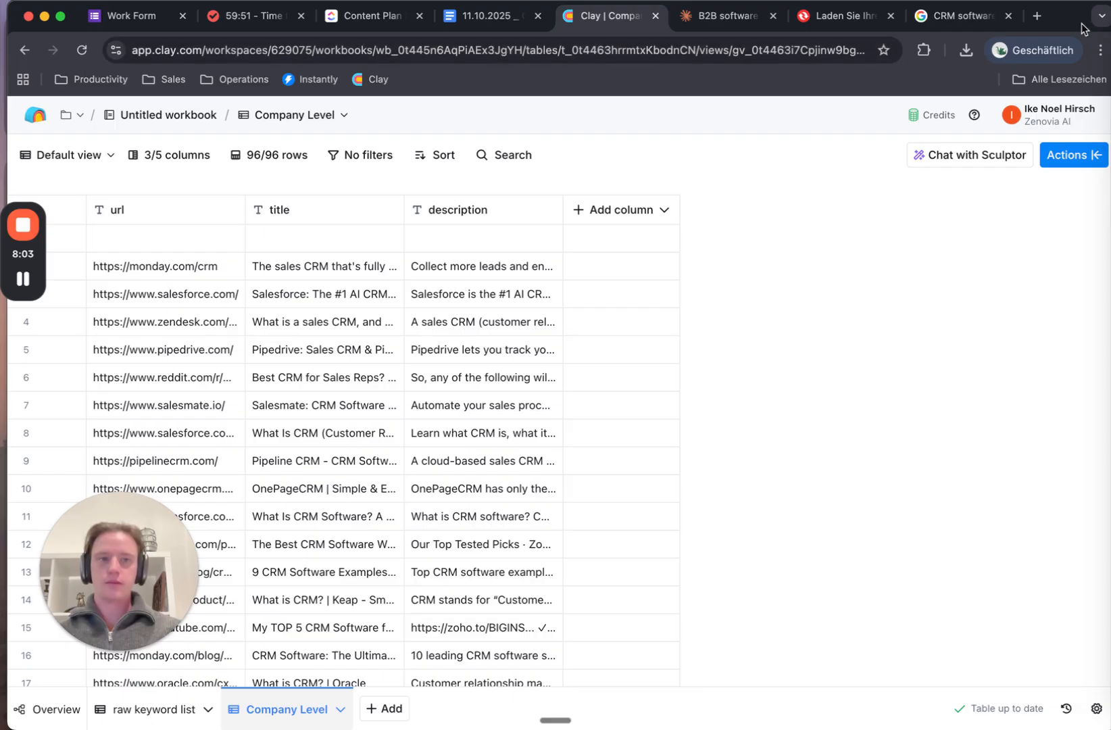
drag(1068, 23, 1105, 24)
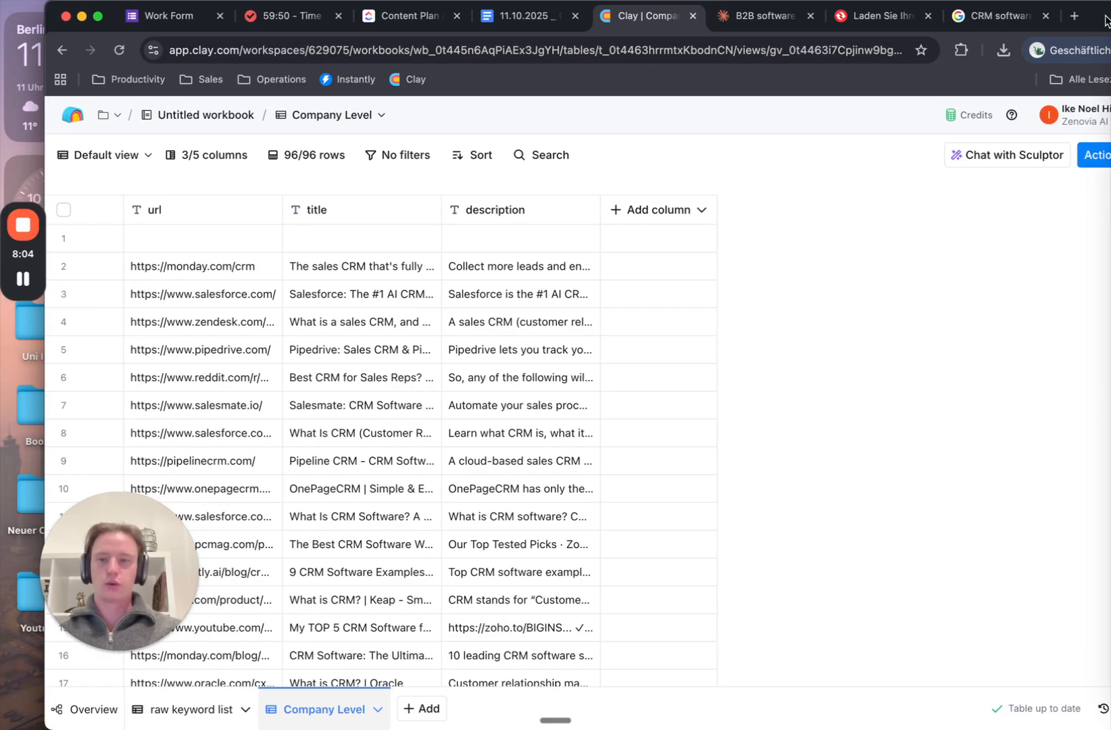
click(64, 238)
right_click(76, 239)
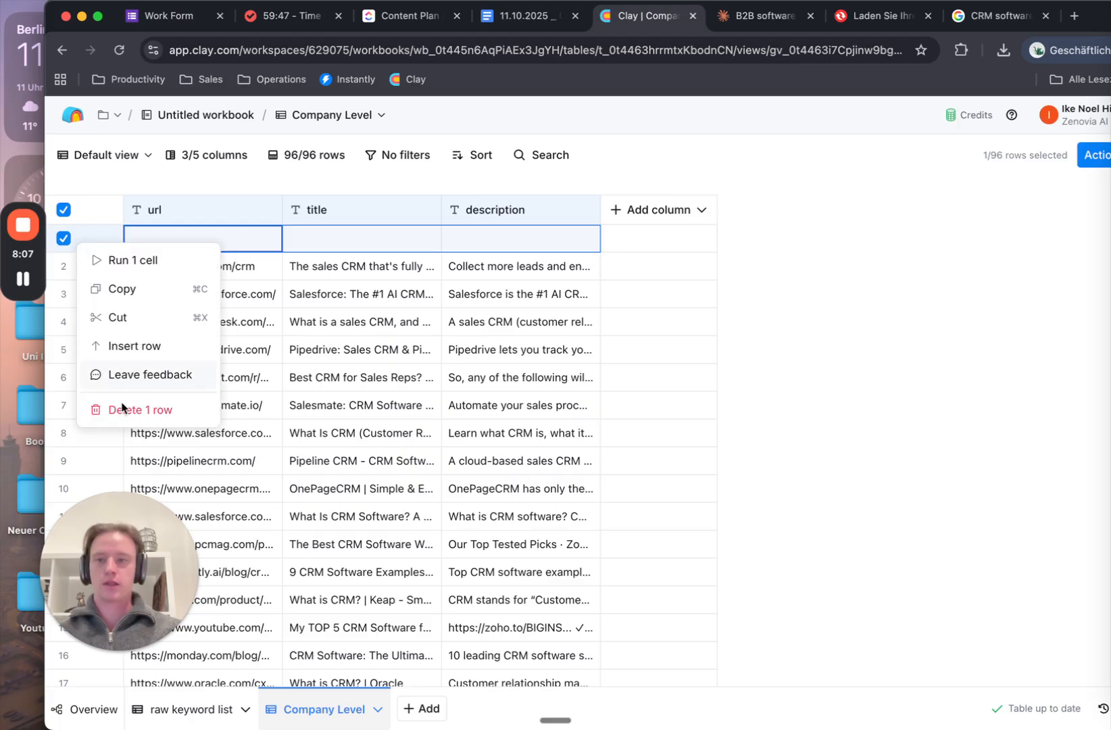
click(129, 406)
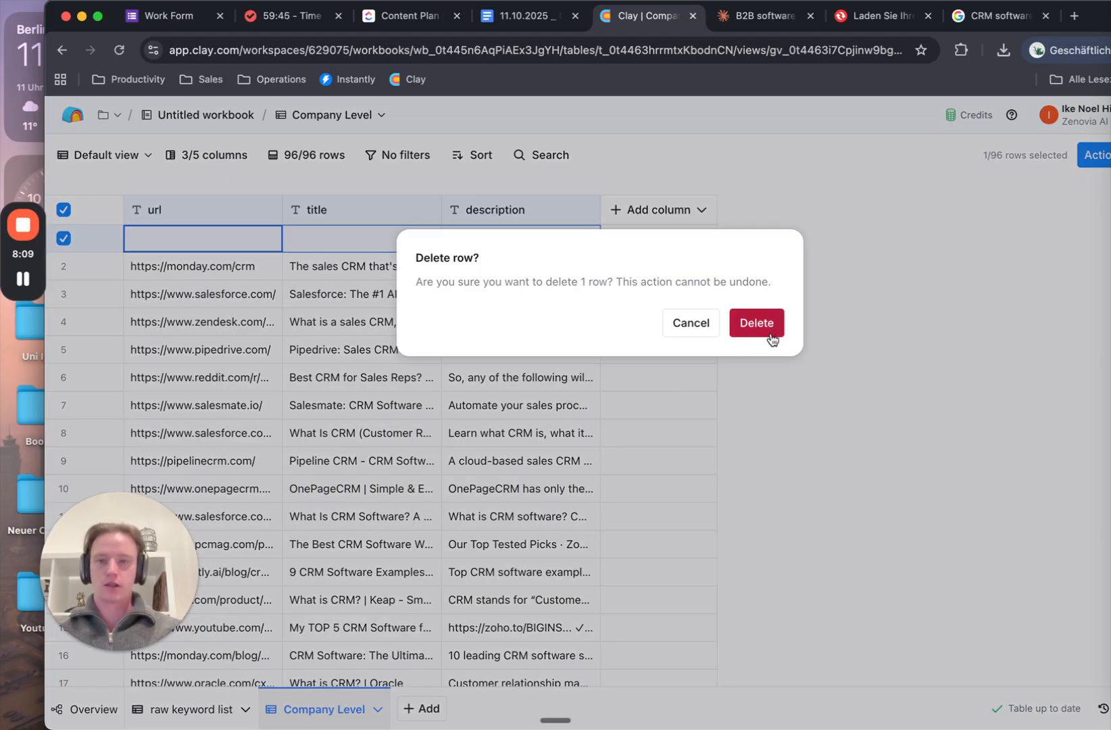
click(755, 323)
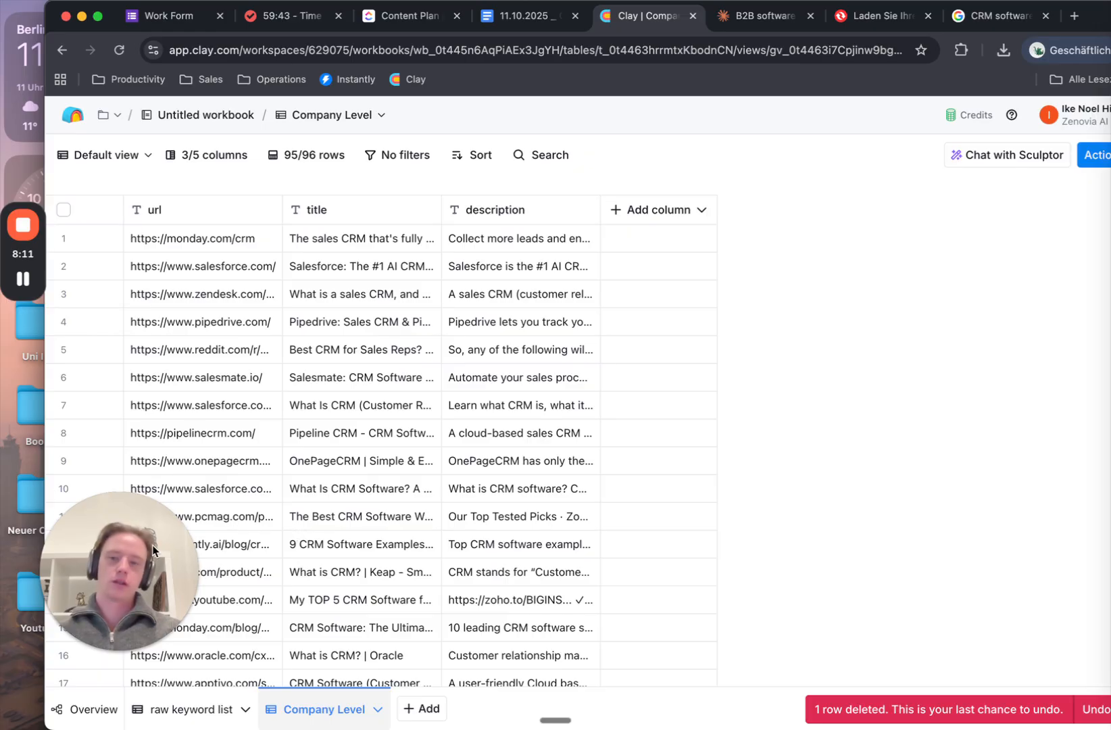
drag(151, 547, 133, 572)
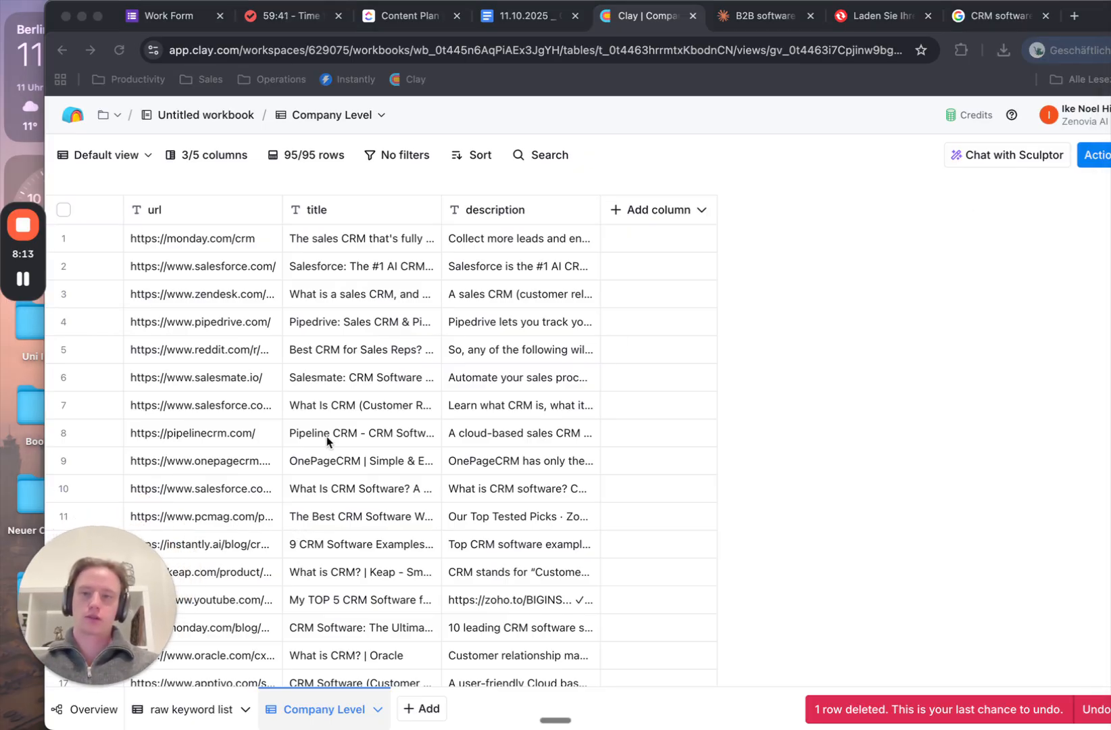
click(238, 504)
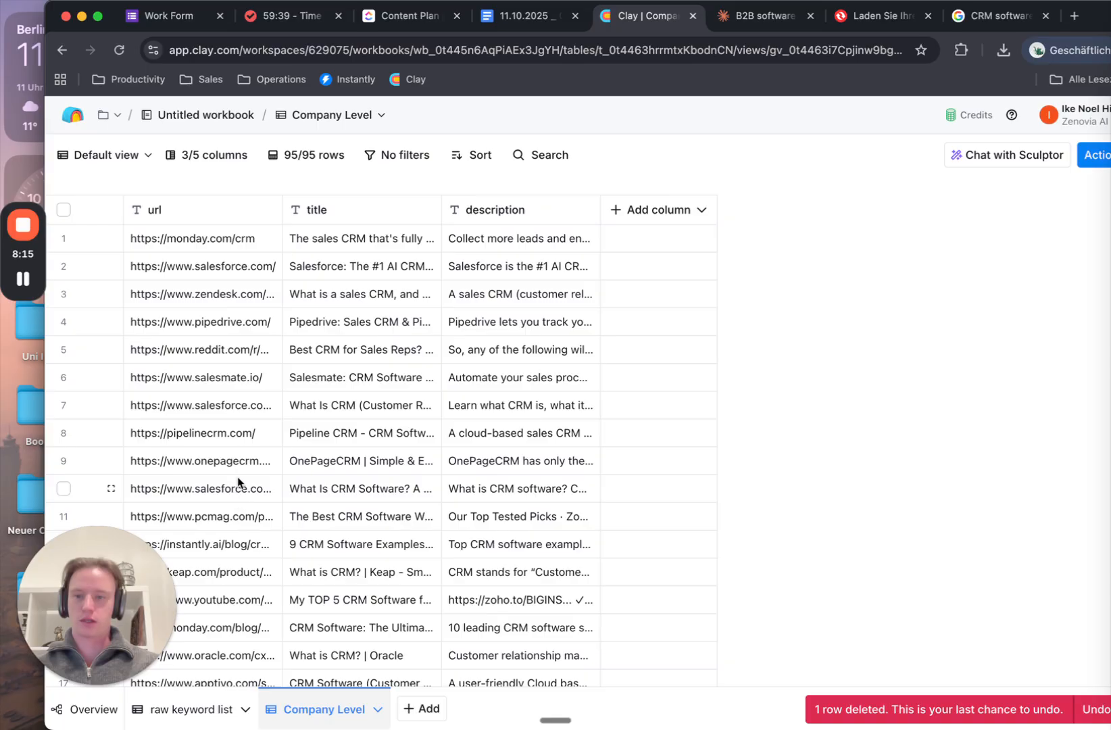
scroll(255, 550, down, 2)
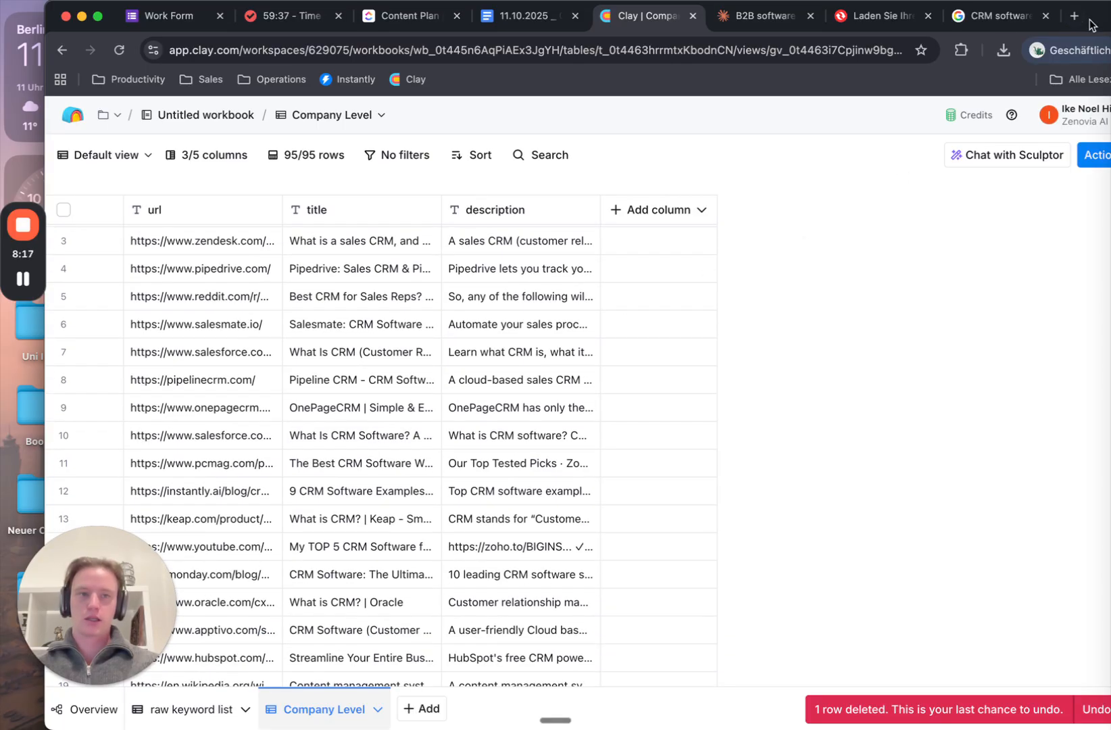
drag(1088, 25, 1034, 25)
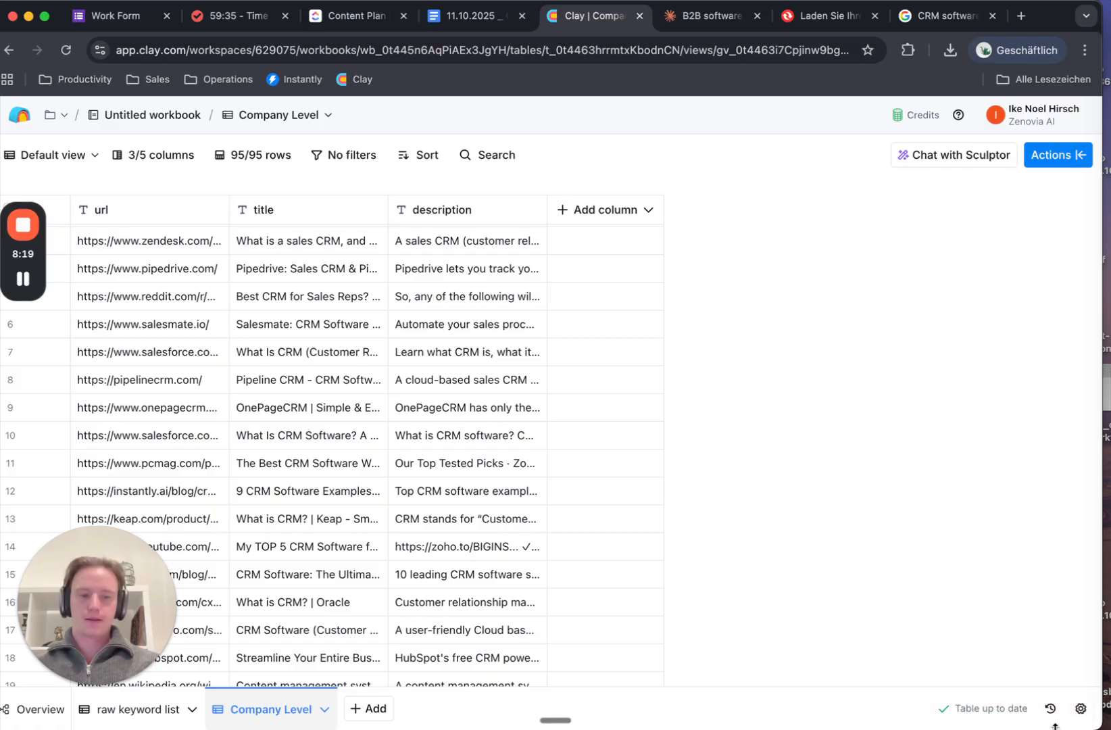
In table settings, drag the url column wider so full page addresses are readable
click(1081, 709)
scroll(1006, 519, down, 1)
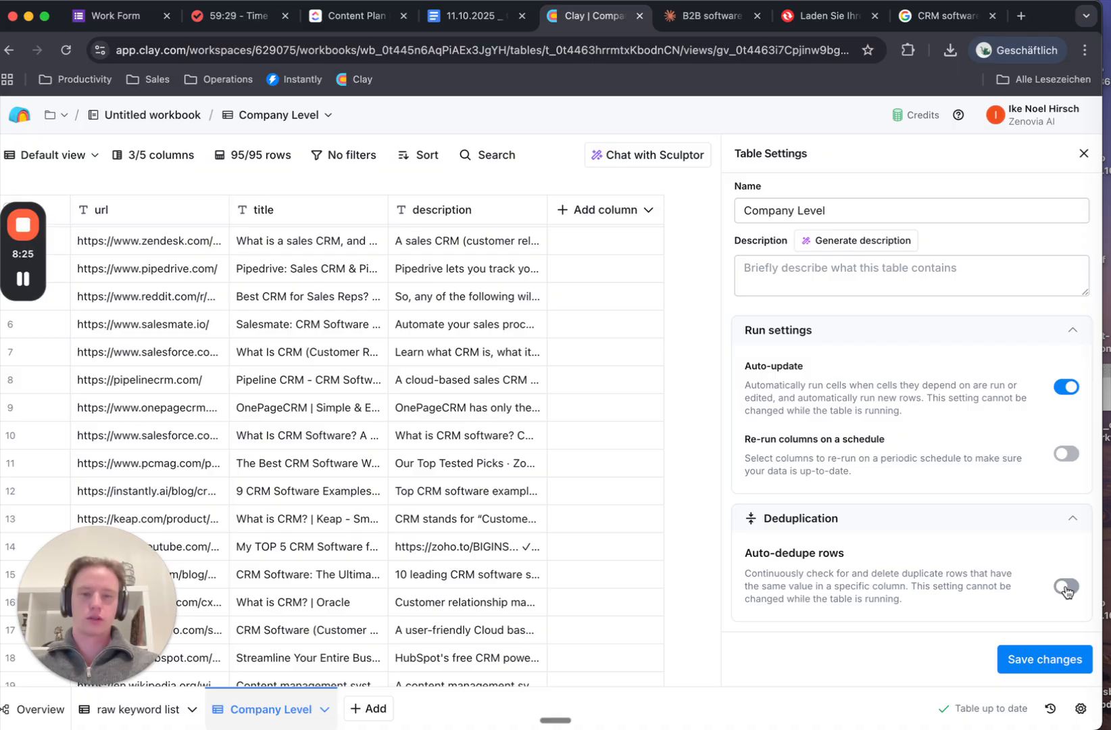
click(250, 241)
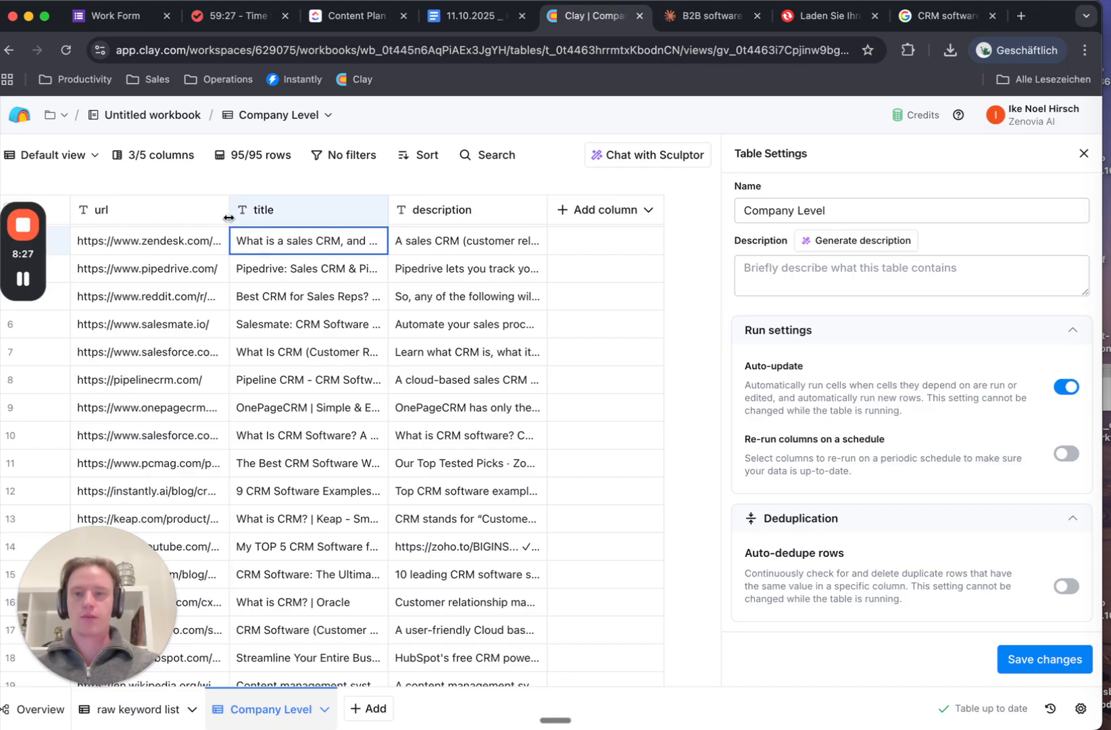
drag(229, 218, 381, 218)
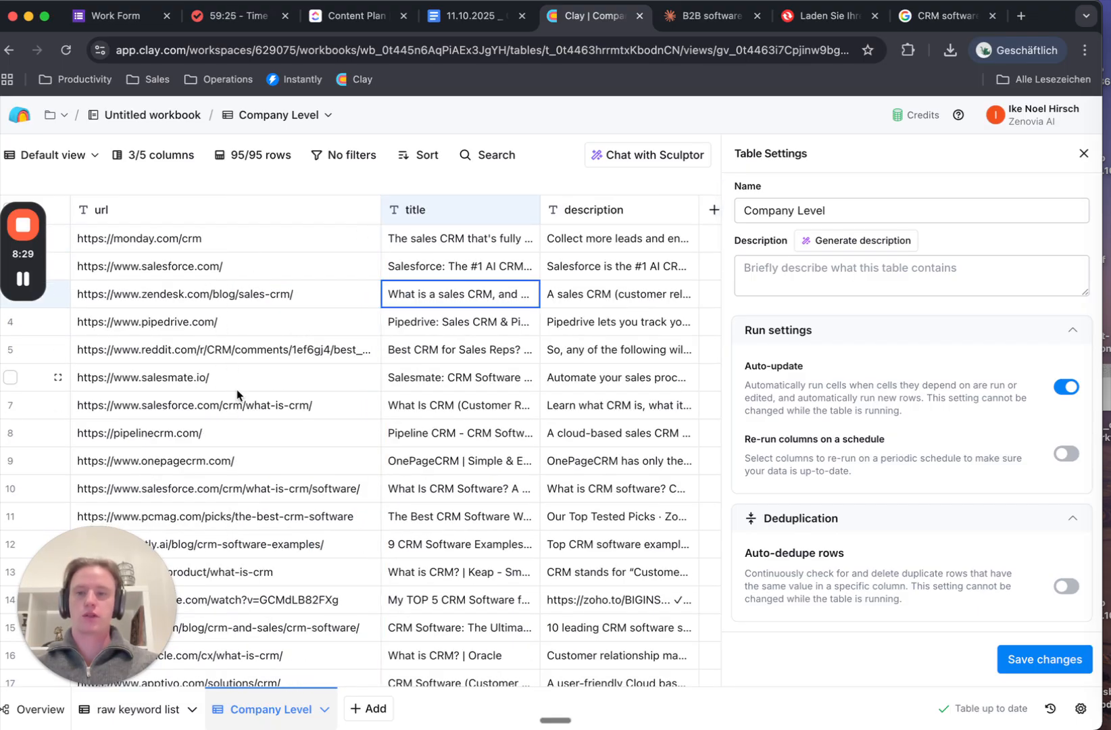
scroll(243, 406, down, 1)
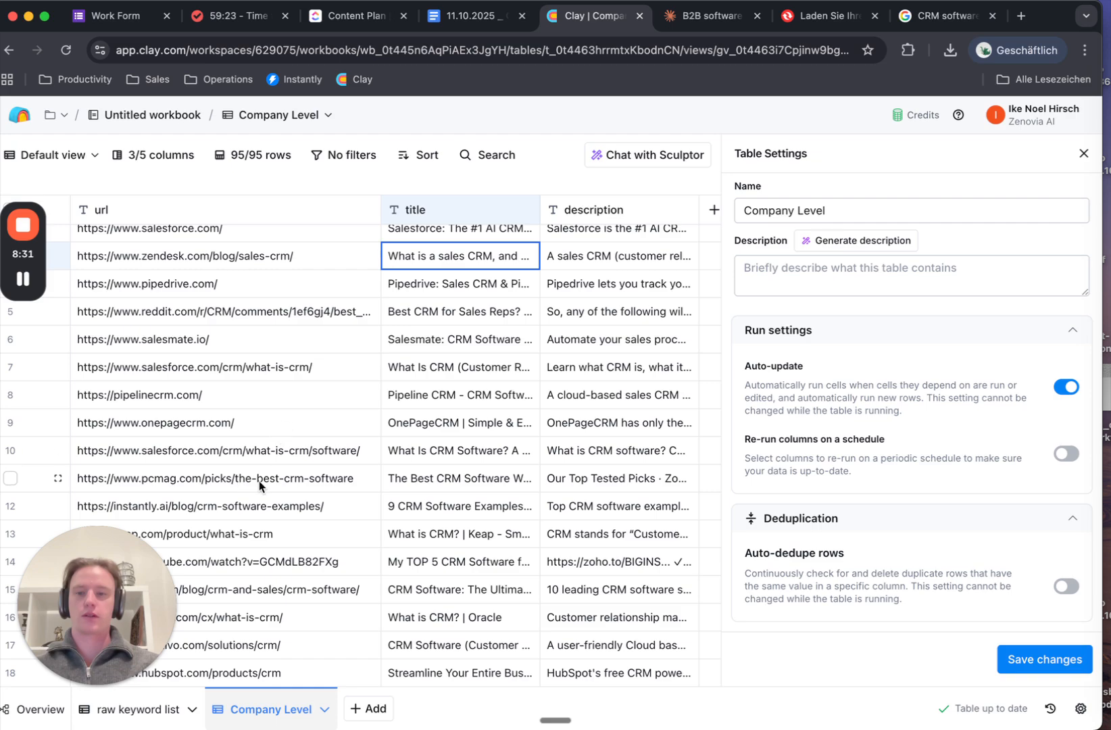
click(1083, 154)
Add a Normalize a Domain enrichment column using the url column as input
click(730, 209)
click(768, 244)
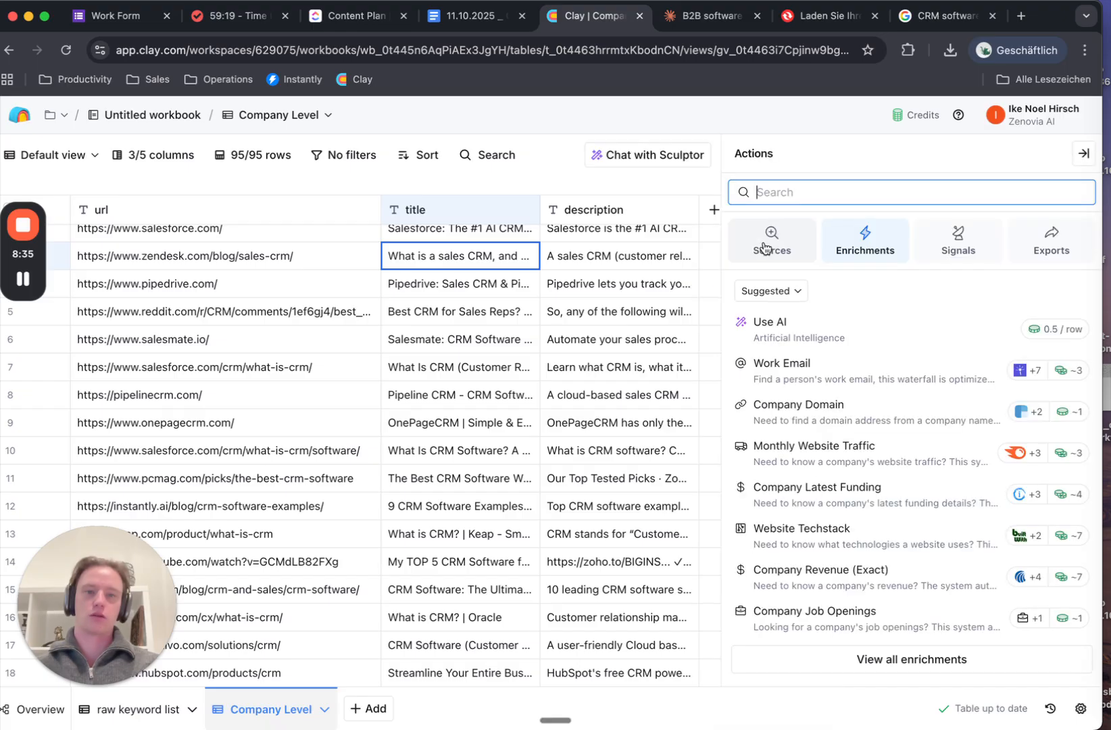
text(n)
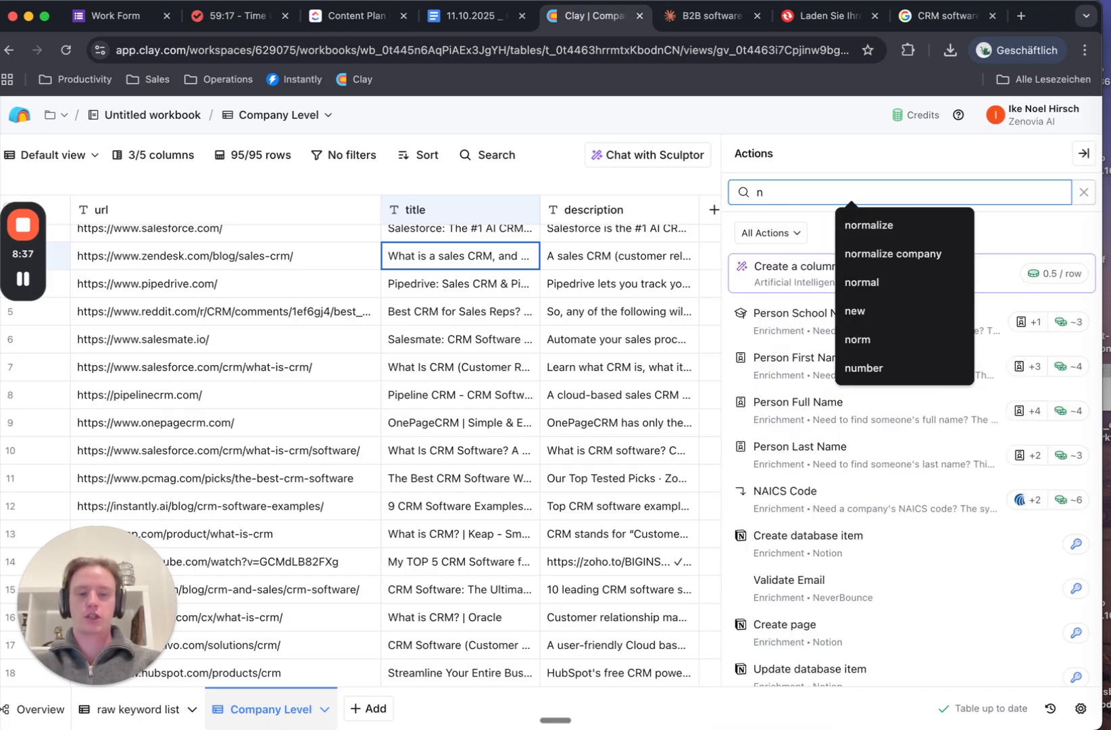
text(ormalize)
click(925, 228)
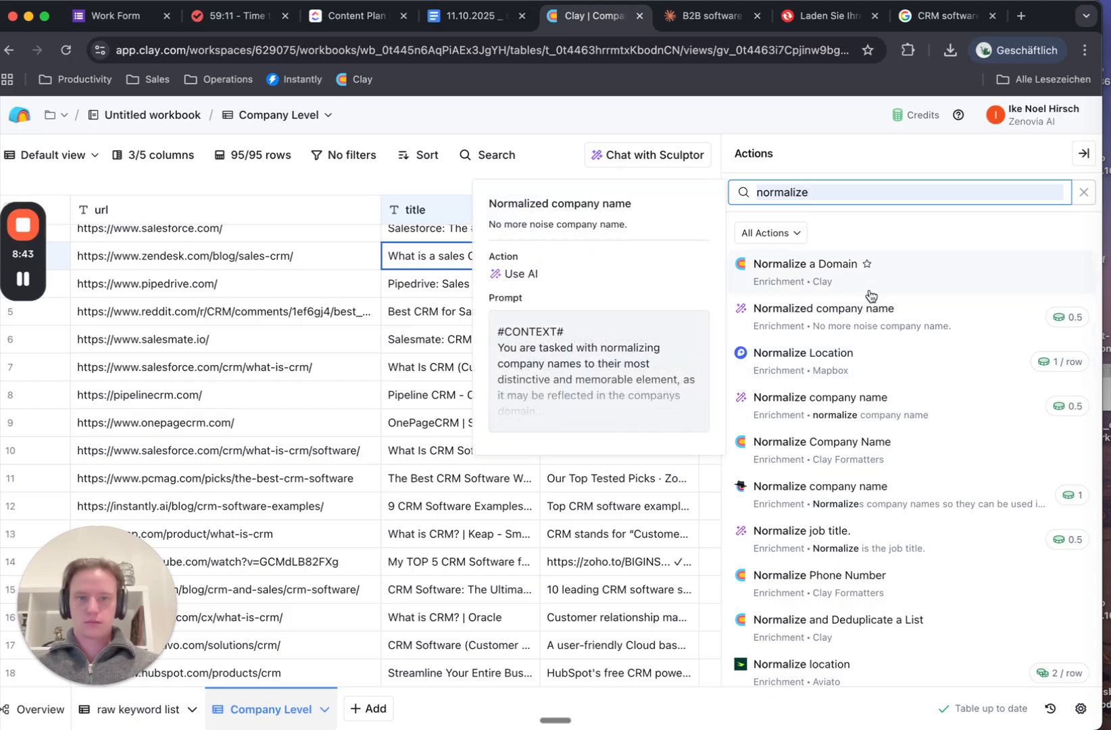
click(924, 282)
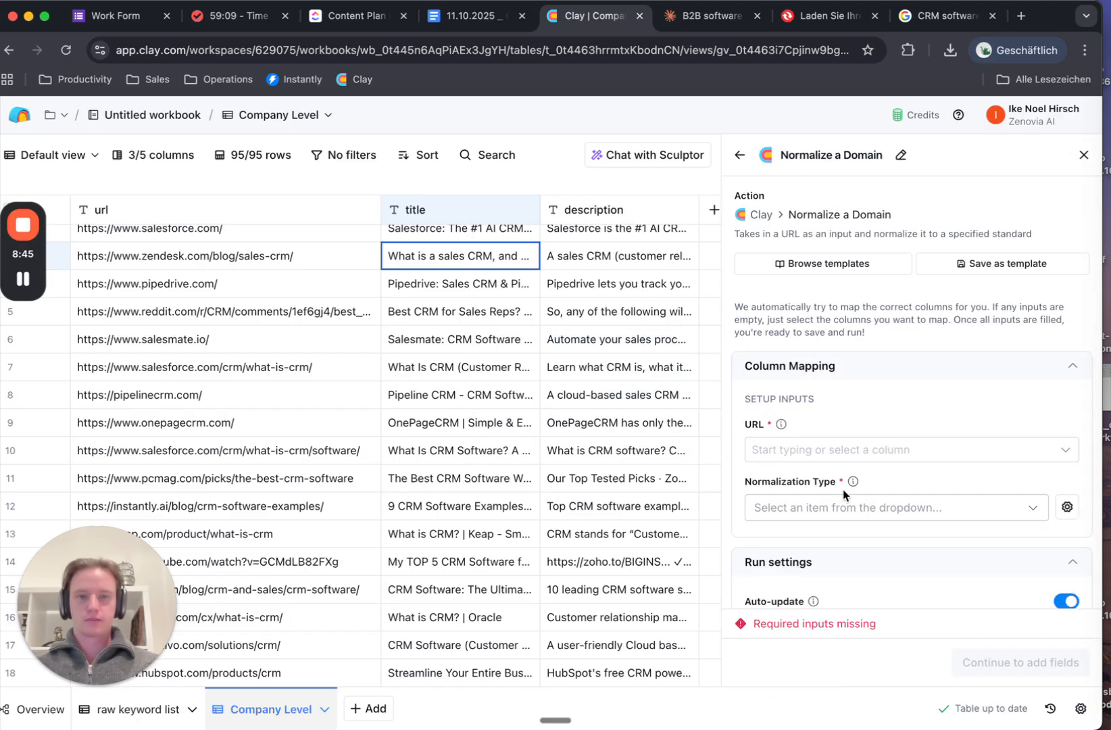
click(830, 451)
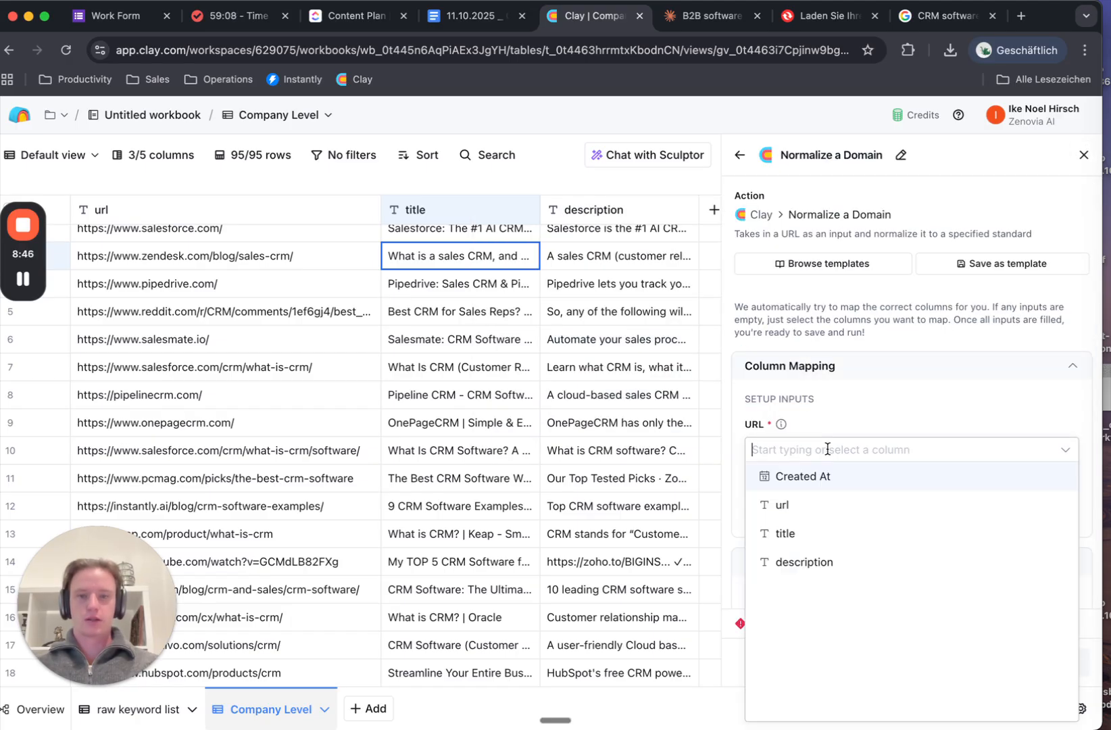
click(784, 504)
Set normalization to Isolate the domain, output Normalized Url, and run it on all 95 rows
click(850, 511)
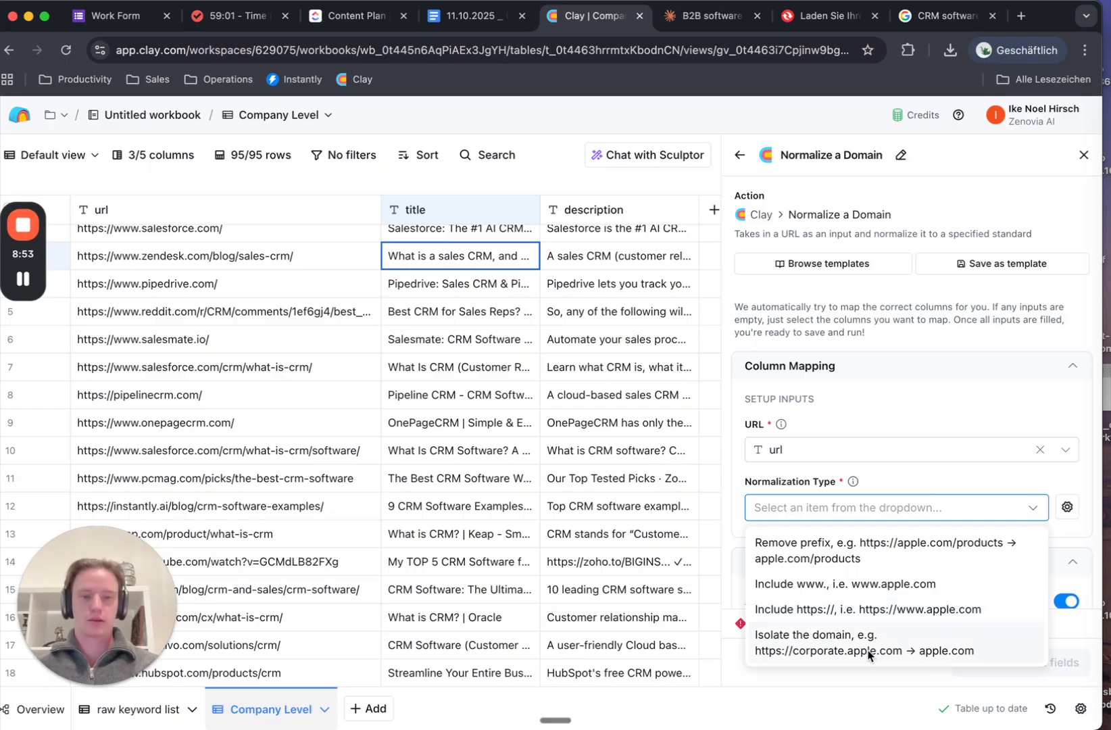
click(936, 646)
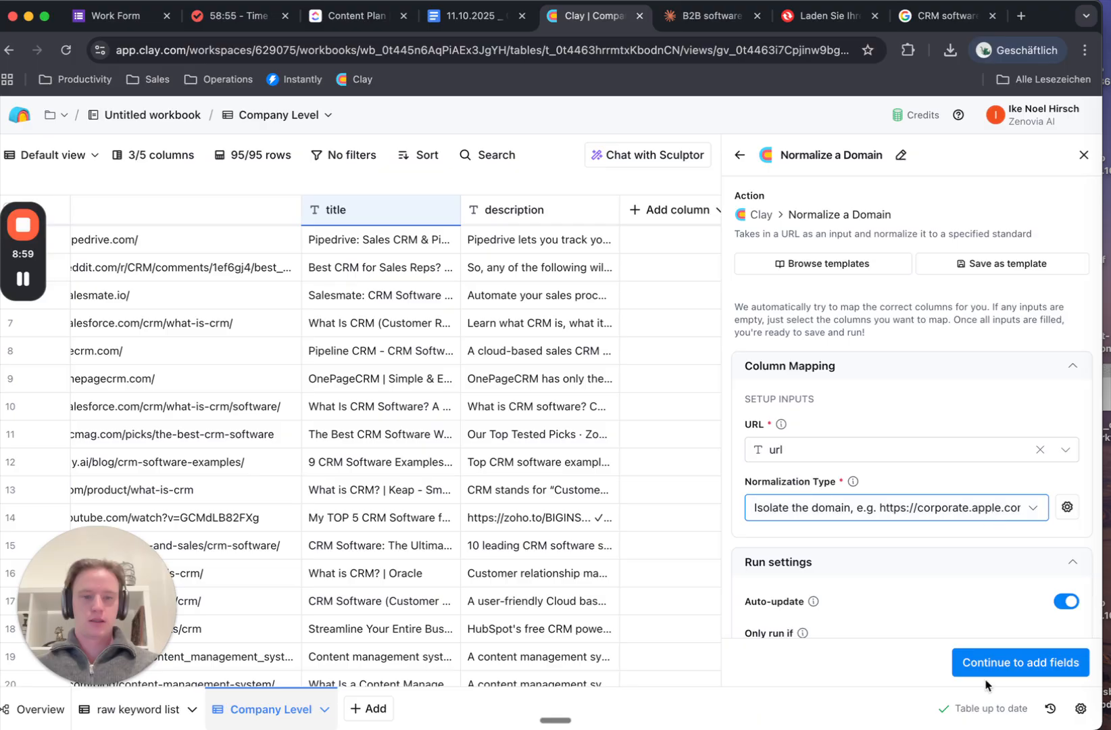
click(1000, 667)
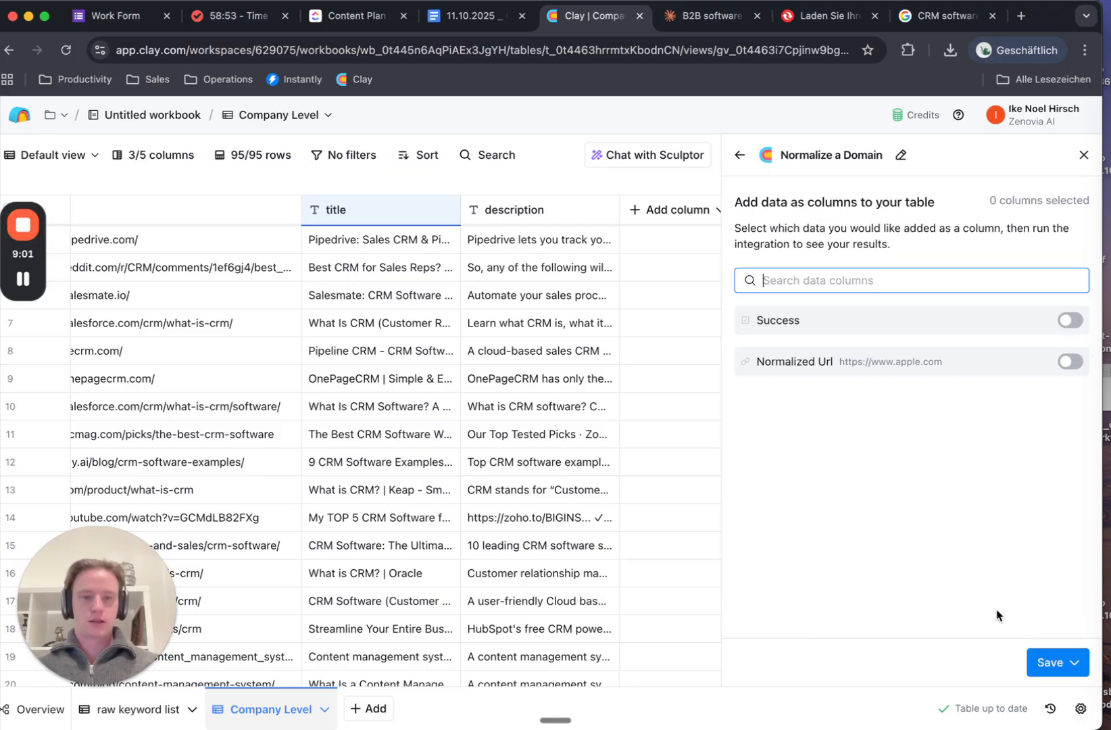
click(1069, 363)
click(1040, 653)
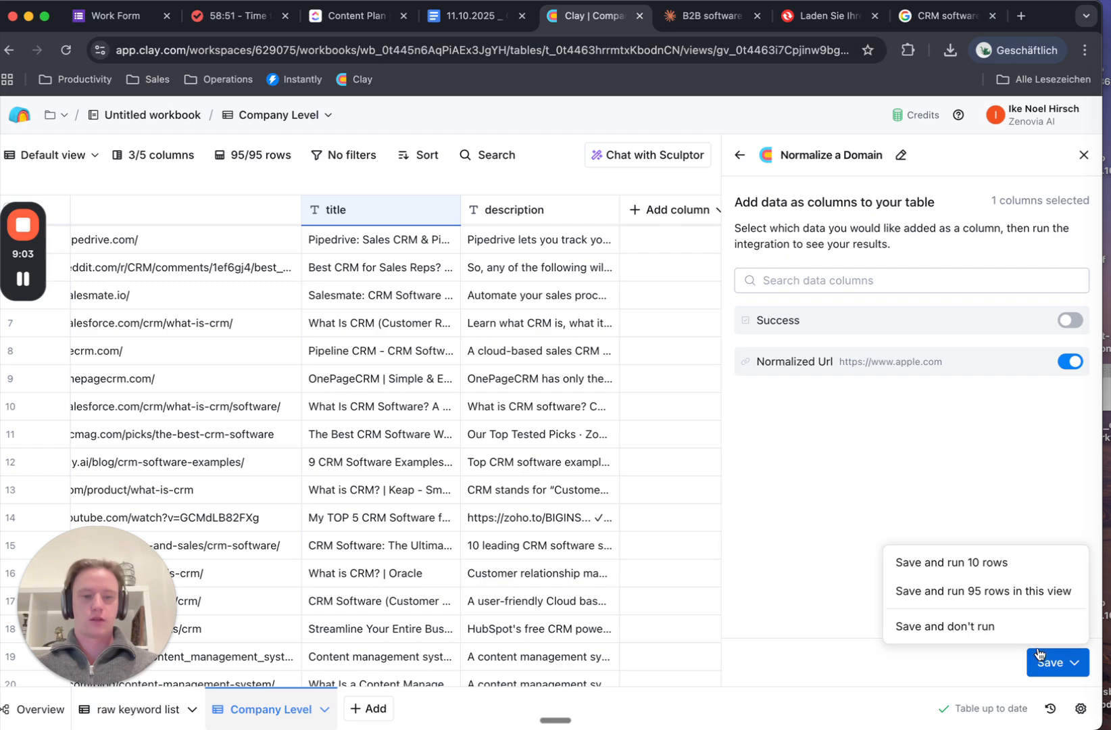
click(1030, 591)
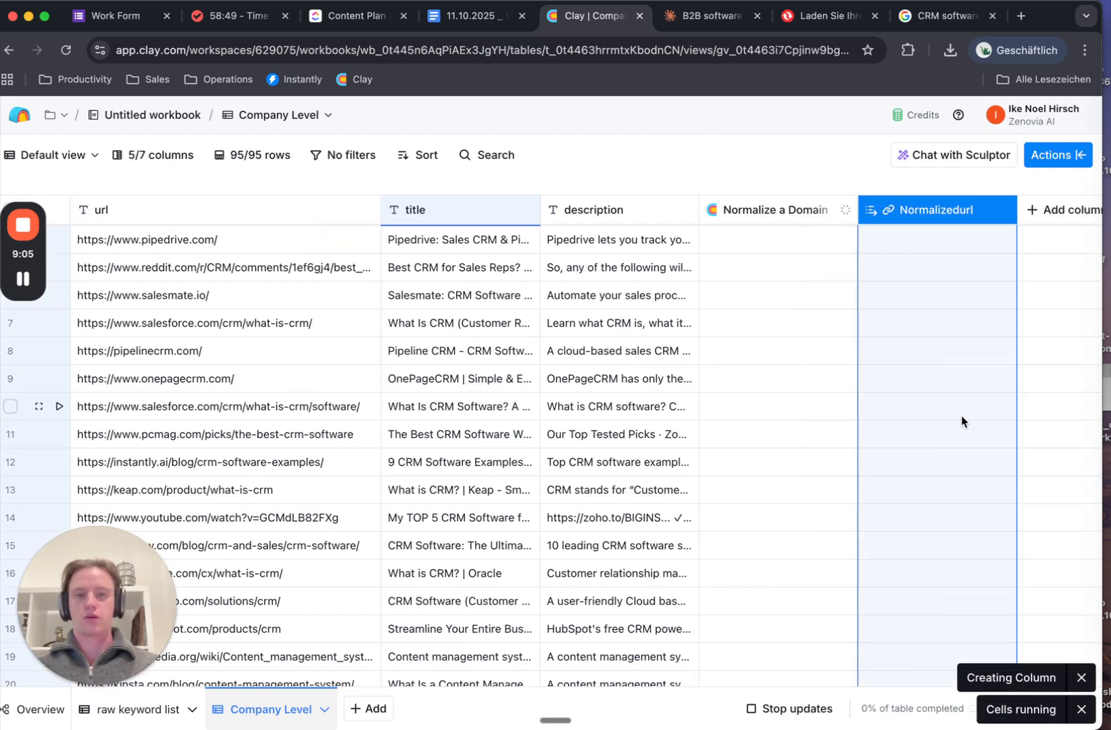
scroll(962, 421, right, 1)
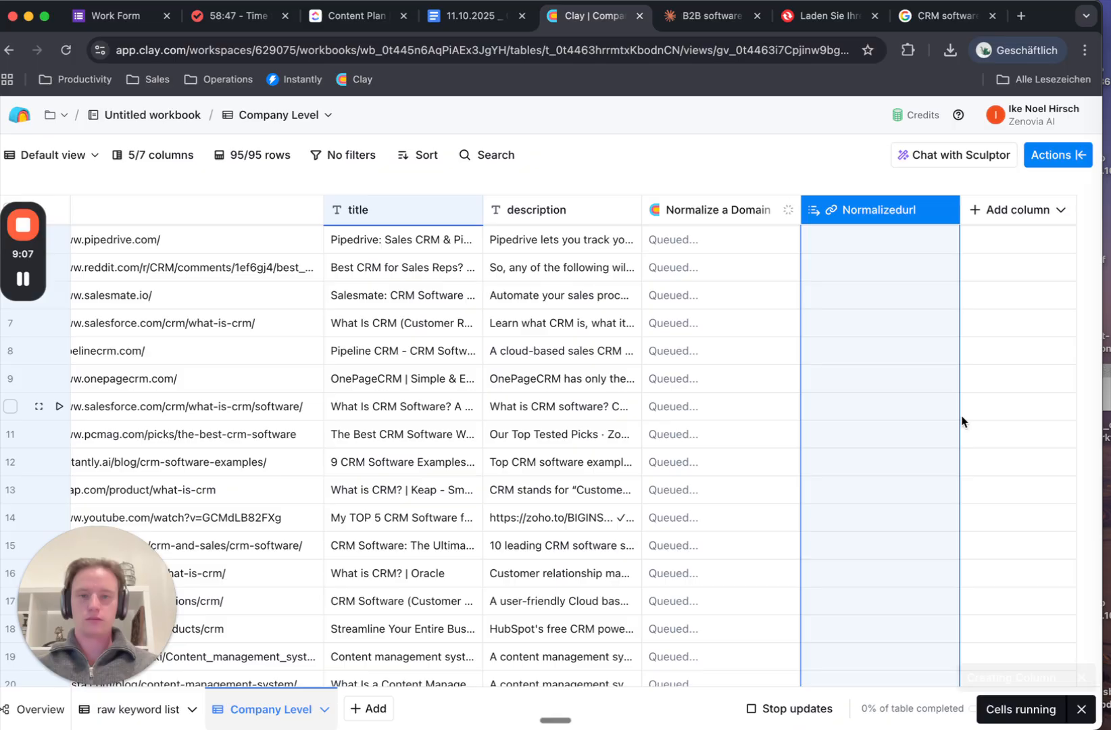
scroll(962, 421, up, 3)
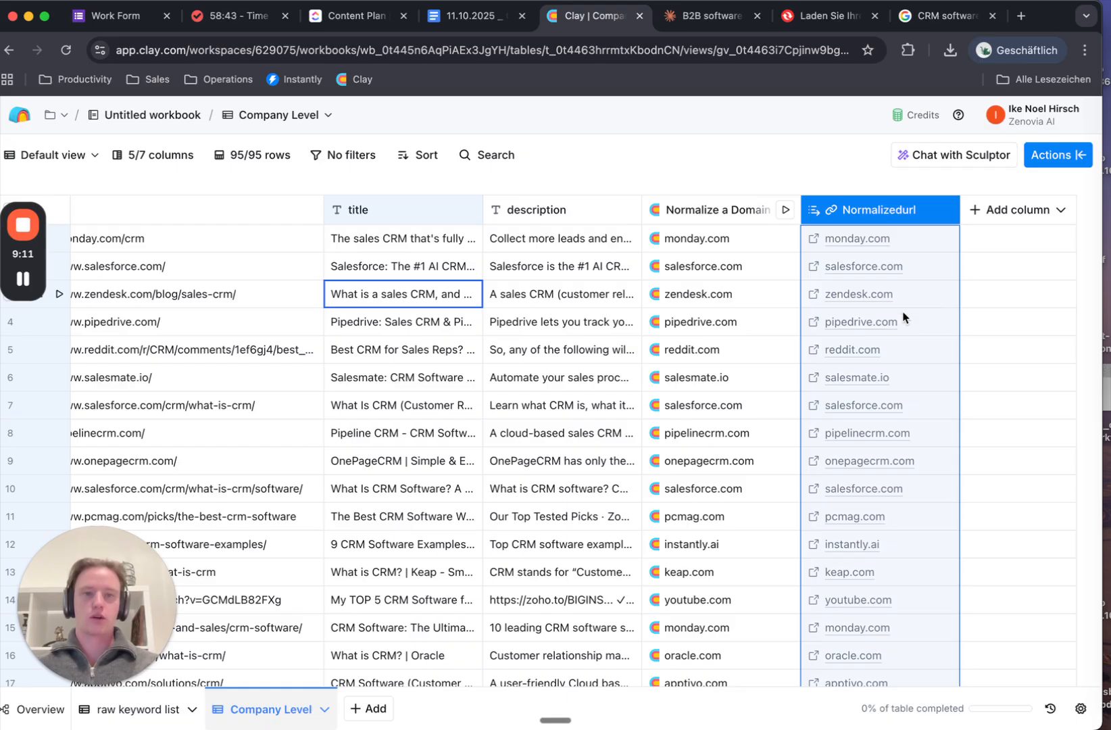
Enable auto-dedupe rows keyed on Normalizedurl, keeping the oldest row, and save the settings
click(1080, 712)
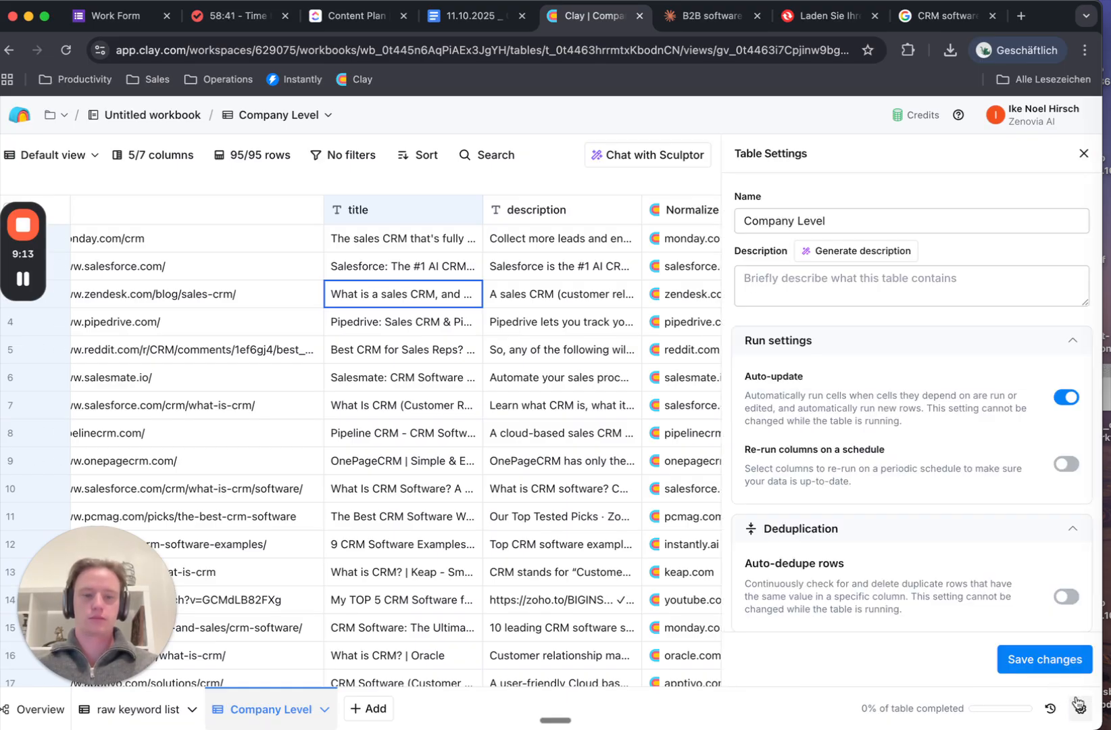
click(1064, 603)
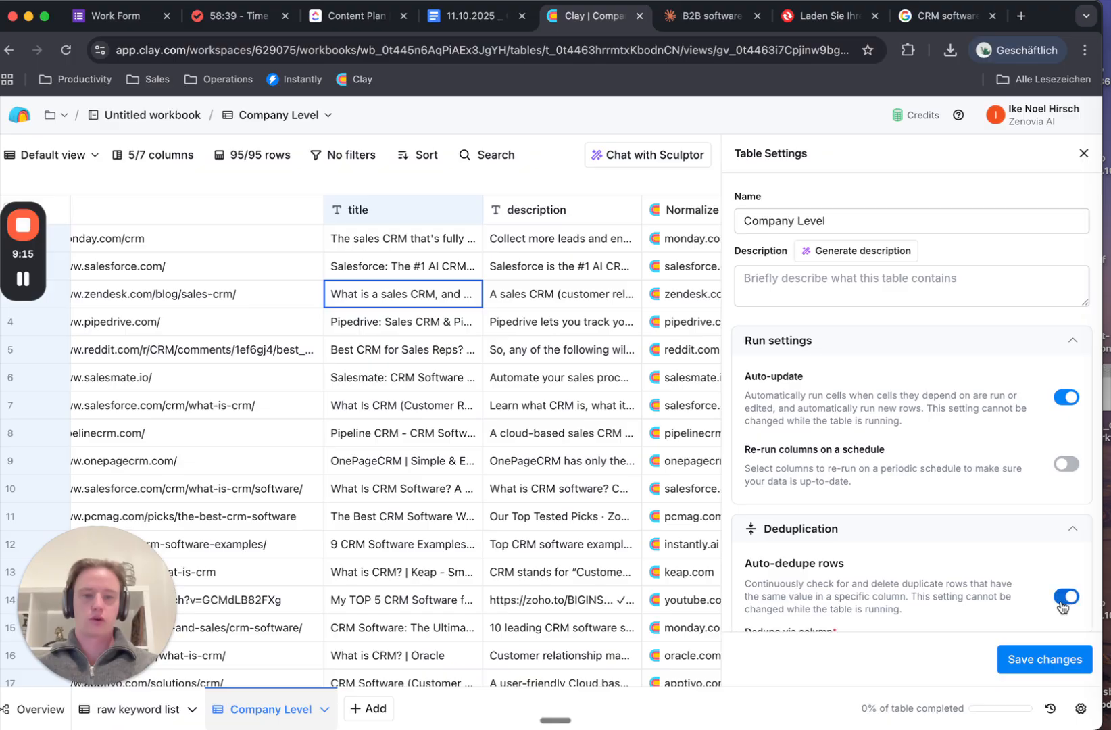
scroll(943, 549, down, 3)
click(843, 469)
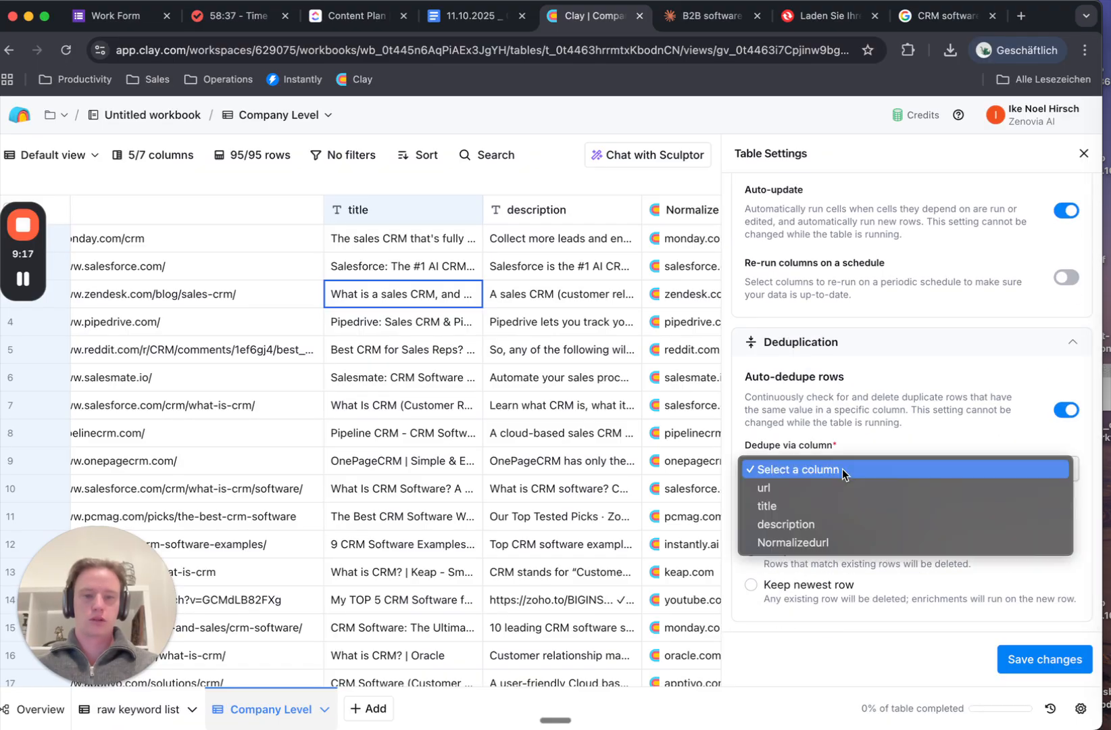
click(843, 541)
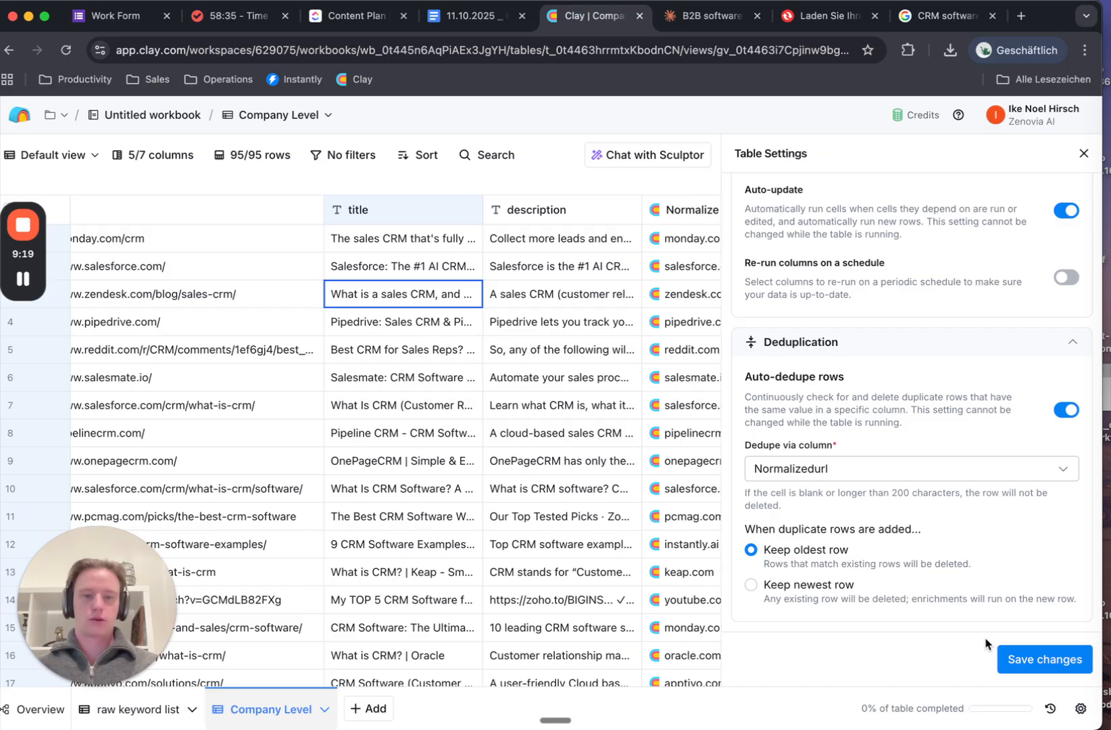
click(1017, 658)
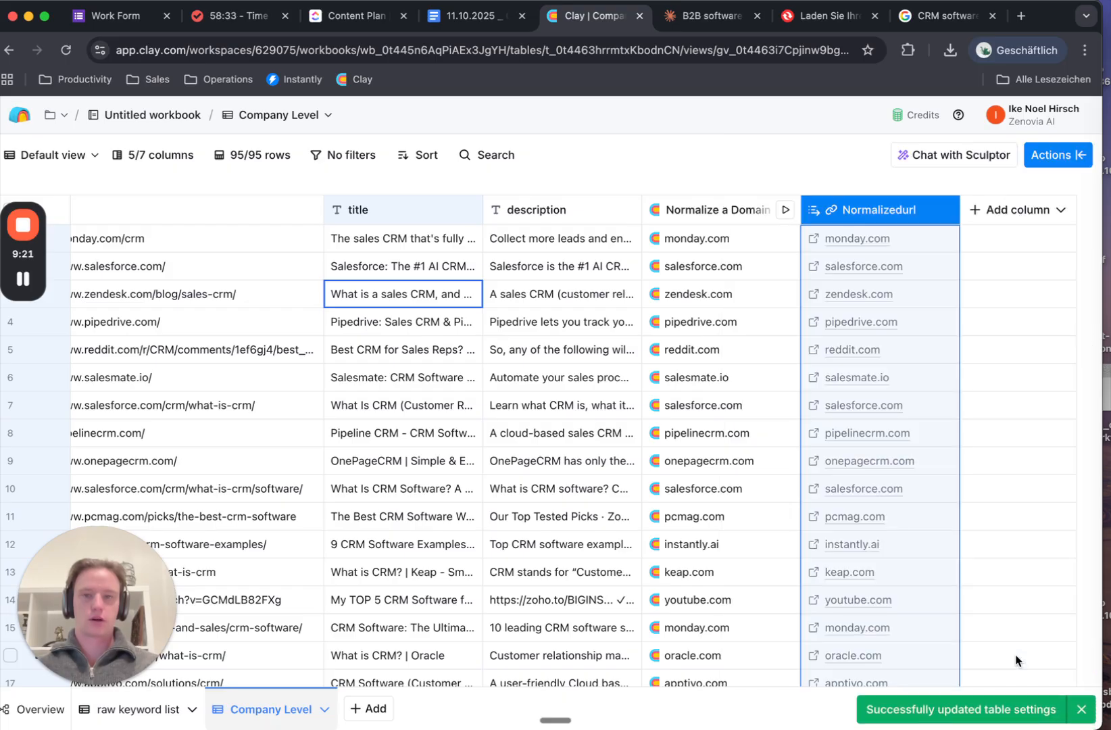
click(58, 50)
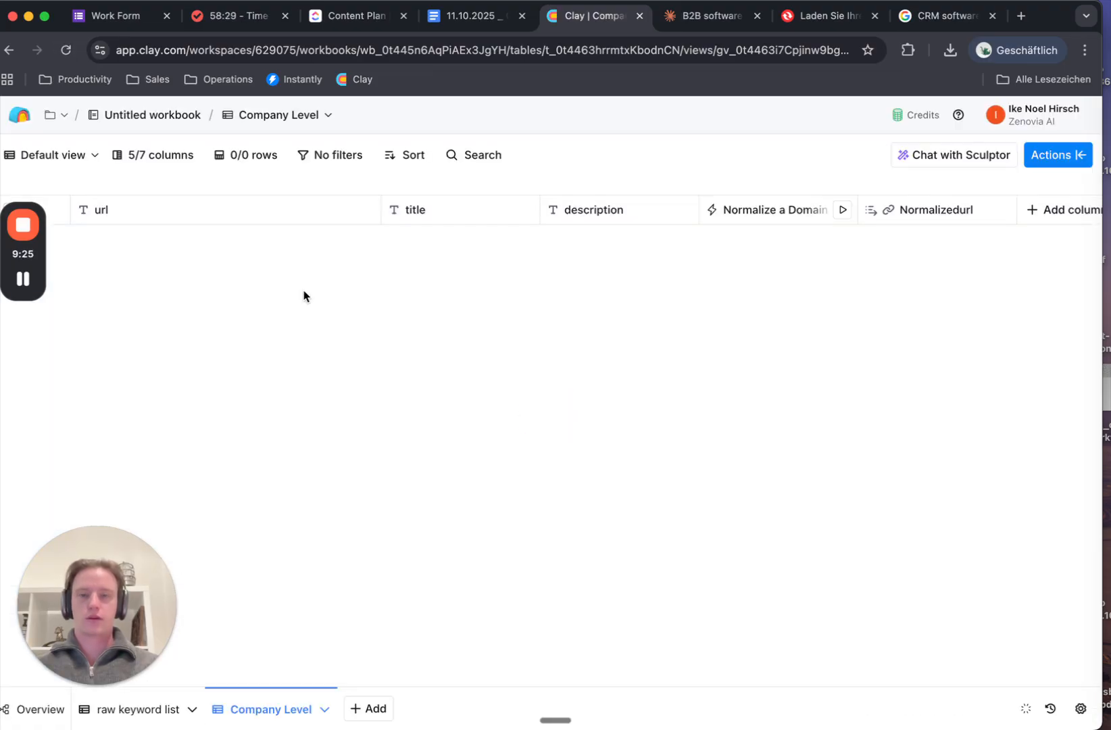
scroll(499, 345, right, 2)
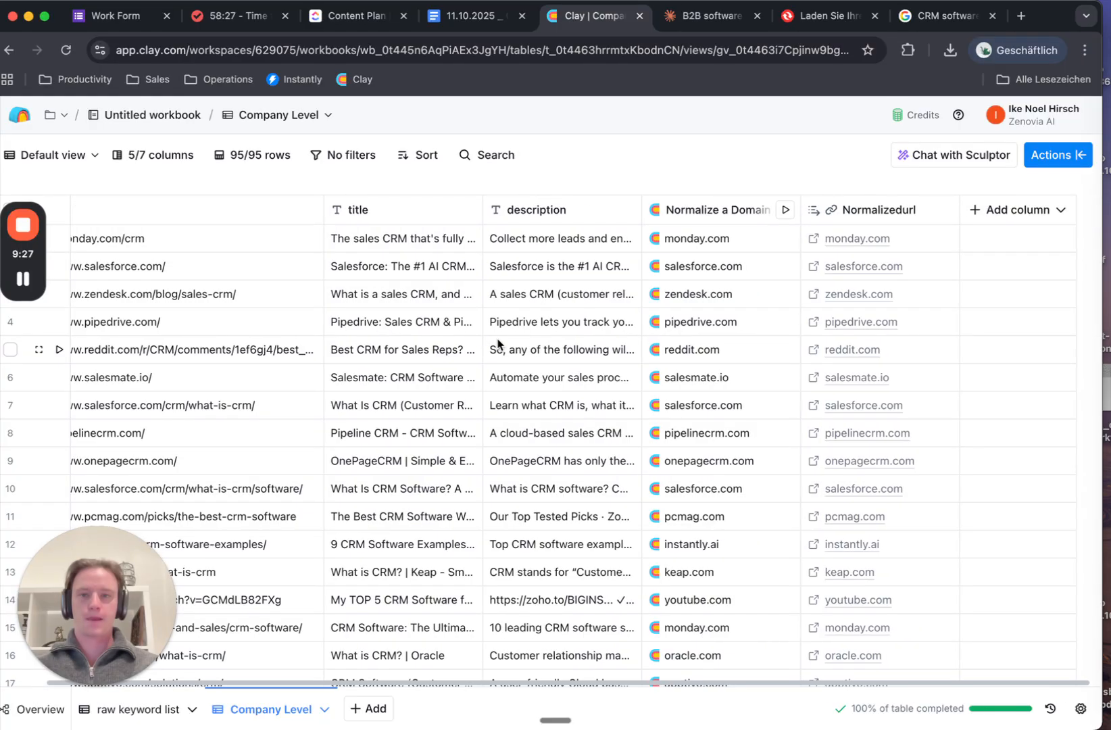
scroll(499, 344, left, 2)
scroll(498, 344, down, 10)
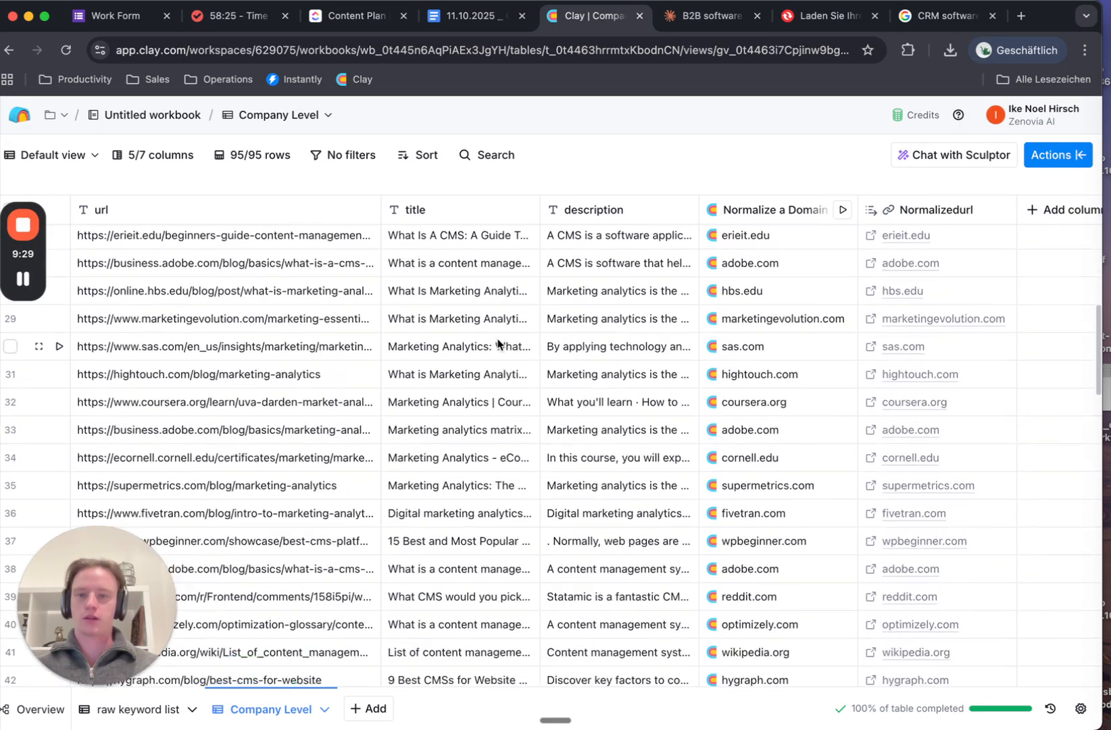
scroll(498, 344, down, 2)
scroll(515, 273, right, 2)
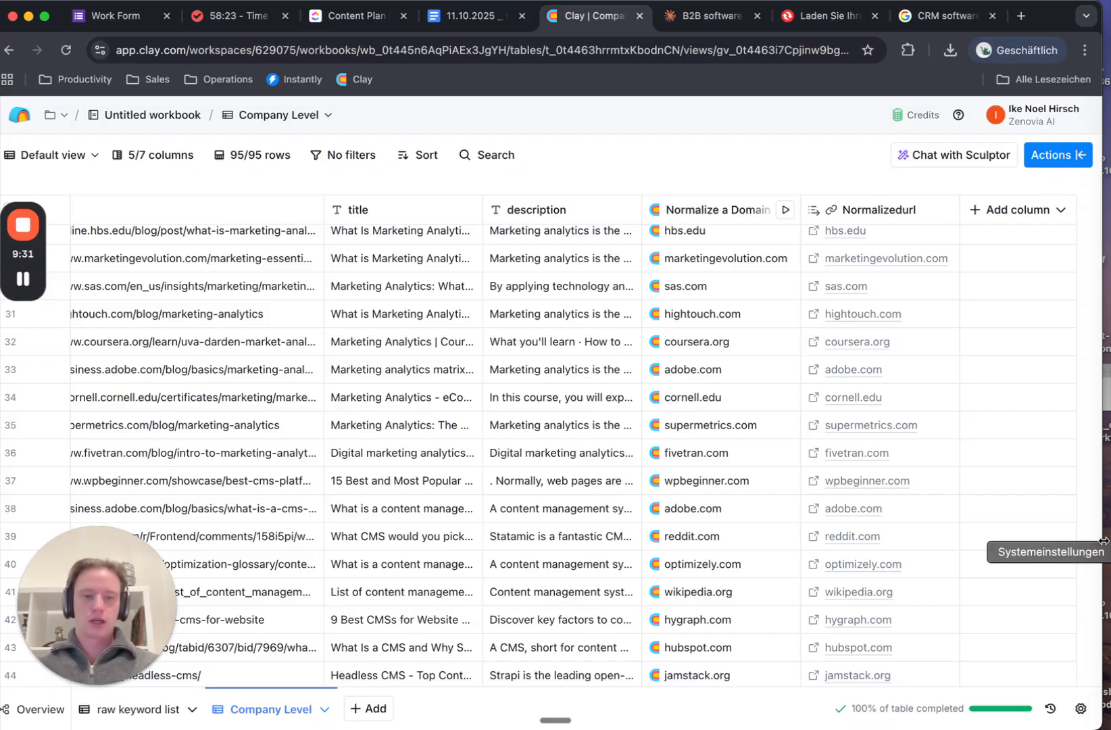
scroll(933, 540, down, 9)
scroll(878, 541, down, 5)
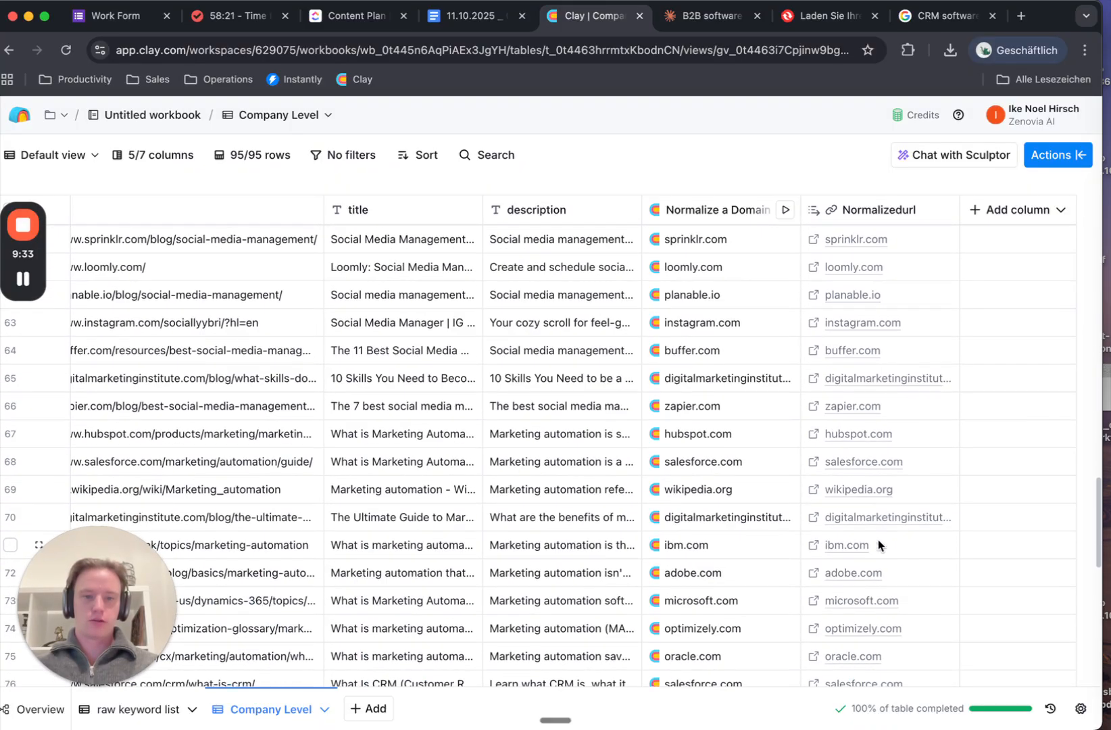
scroll(879, 539, down, 10)
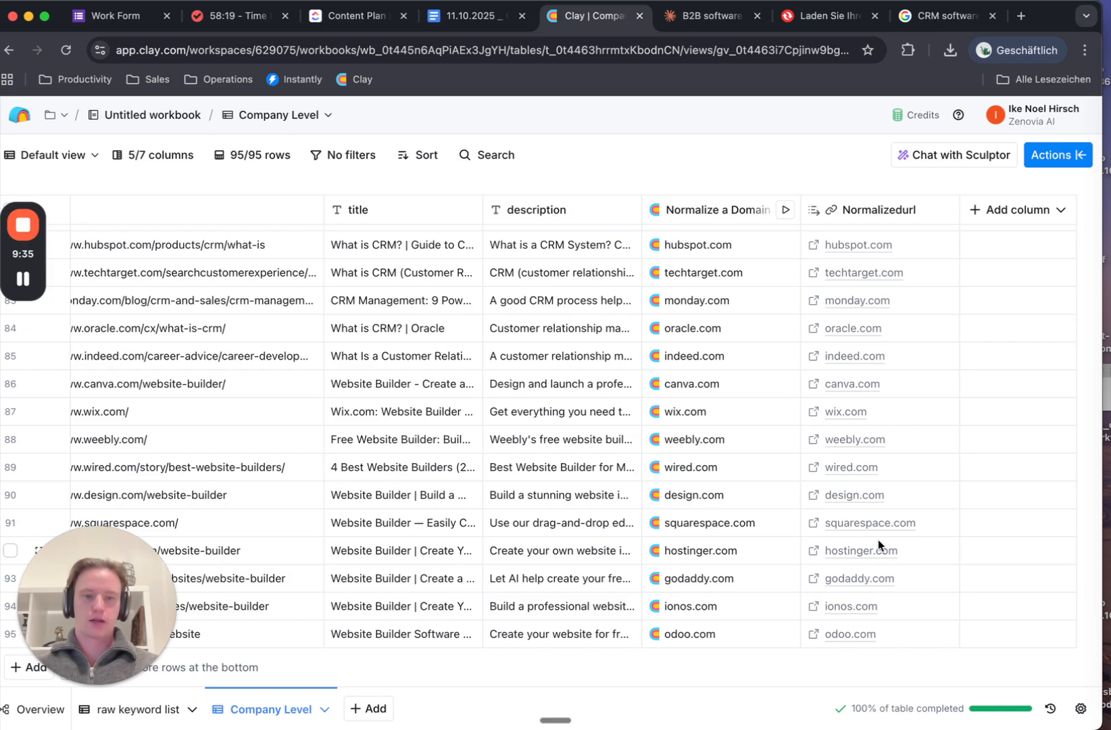
scroll(878, 540, up, 1)
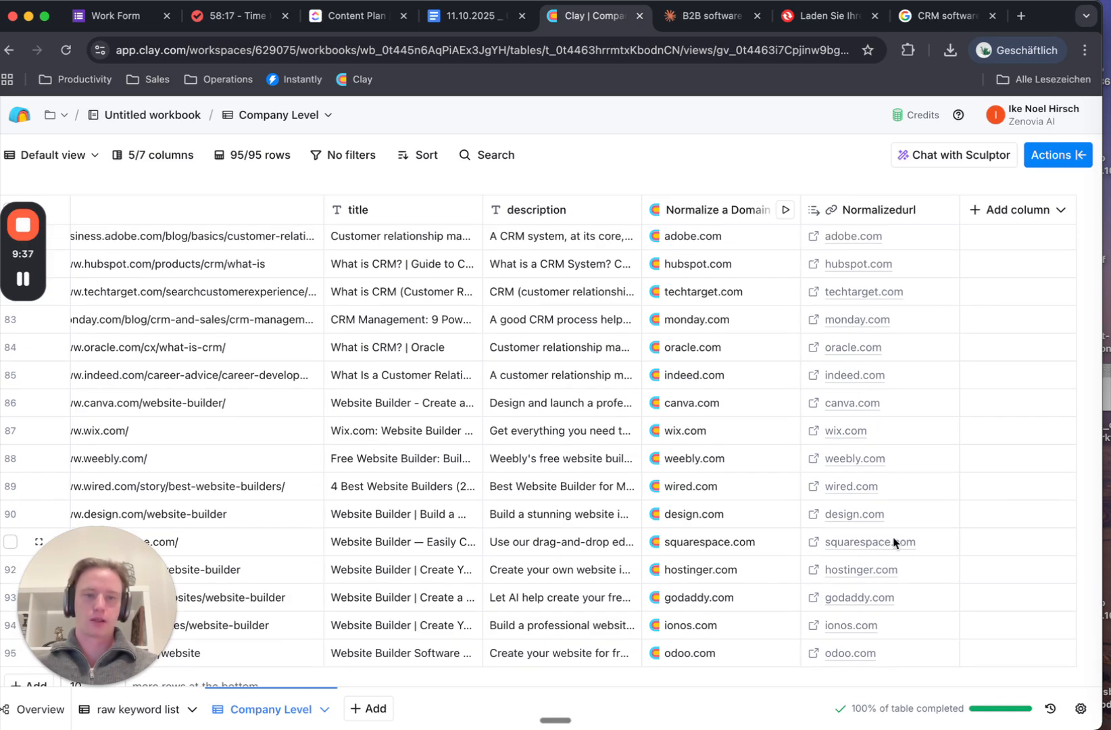
scroll(894, 542, up, 20)
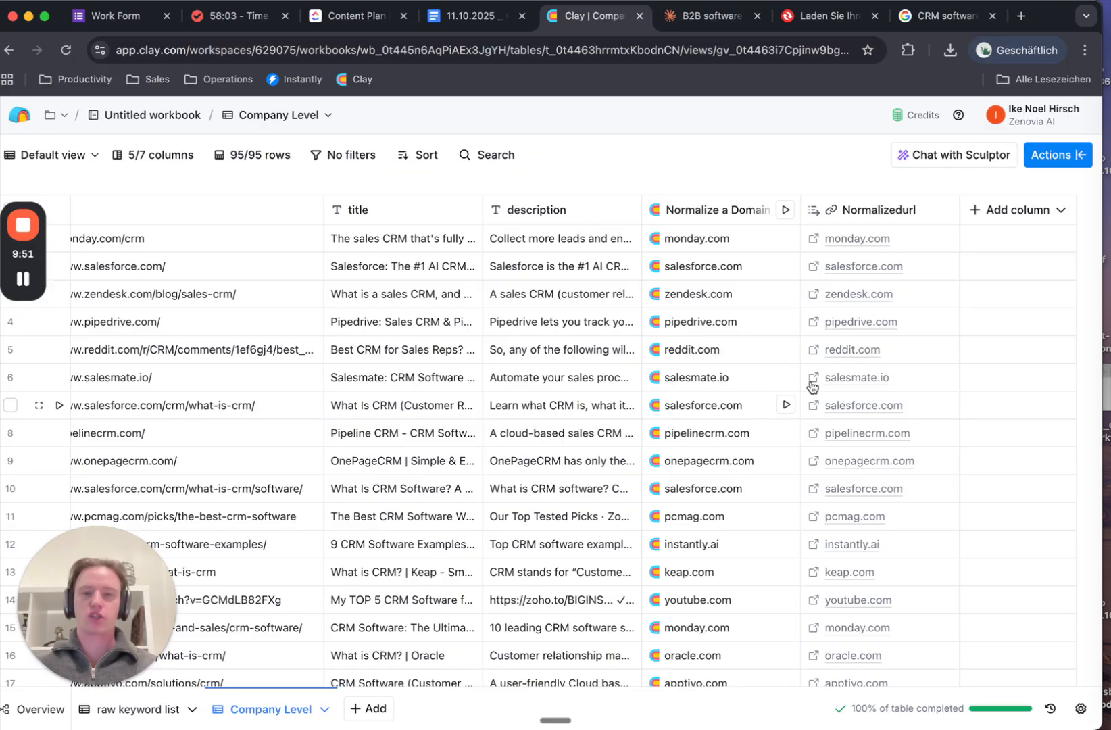
scroll(869, 534, down, 10)
scroll(870, 536, down, 10)
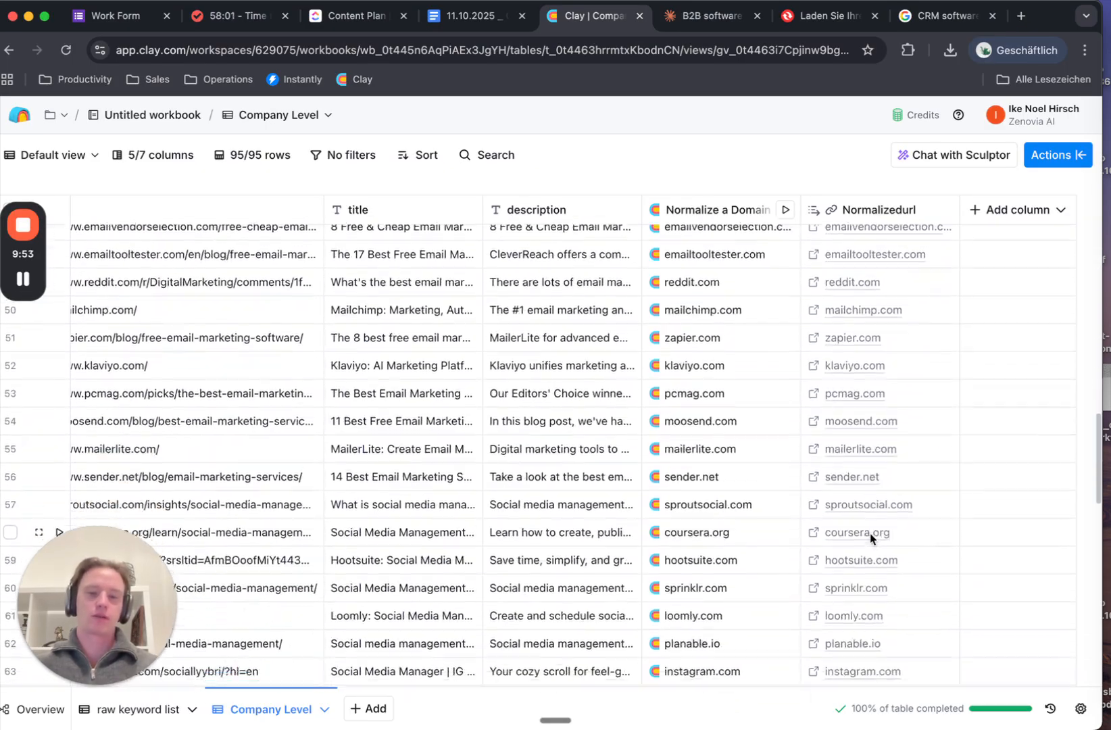
scroll(812, 497, down, 6)
scroll(812, 496, down, 3)
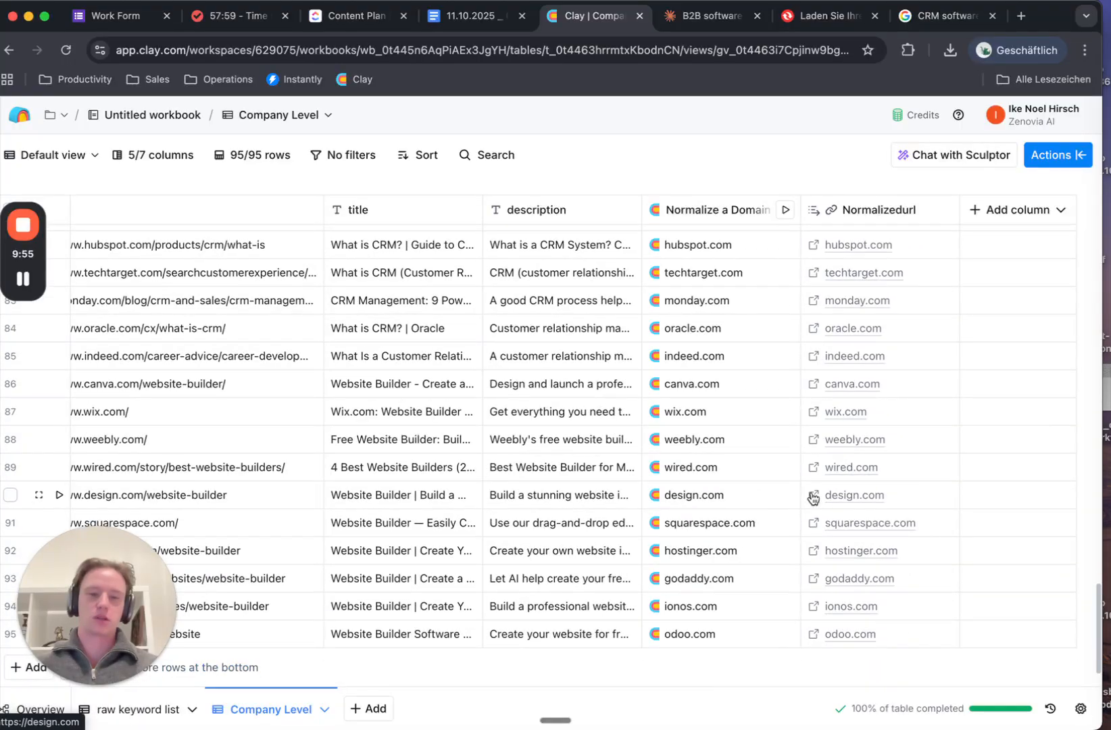
scroll(812, 495, up, 20)
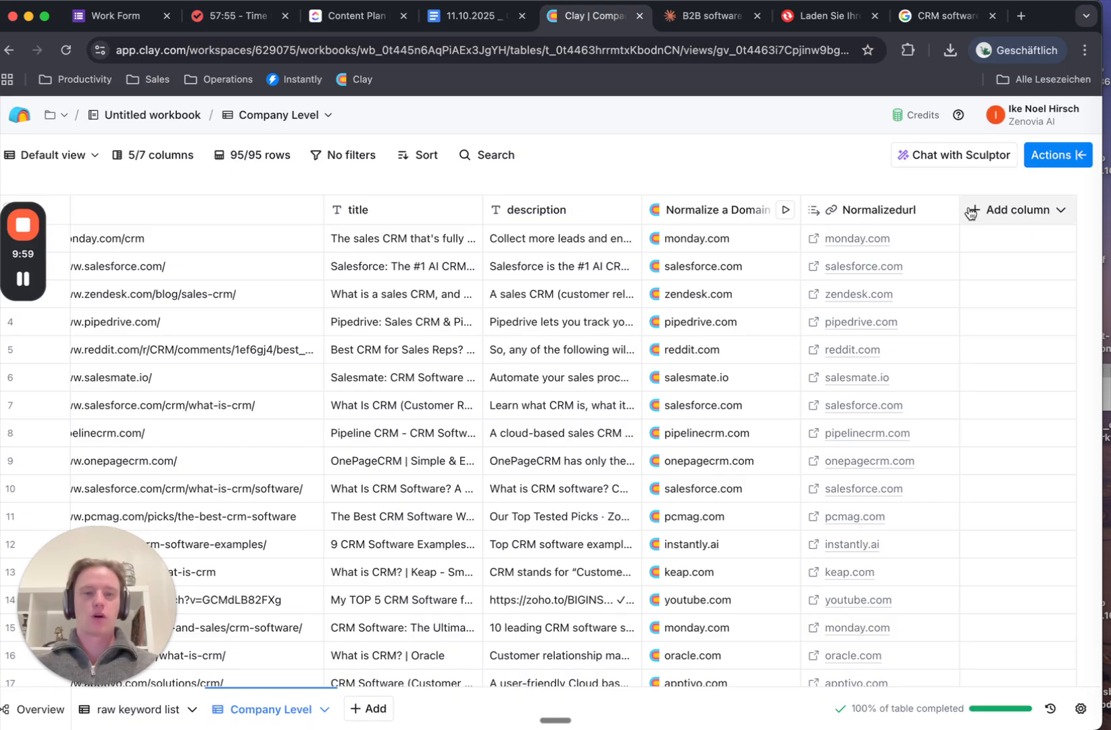
Show the Actions panel's Sources list, including Find people at these companies
click(971, 213)
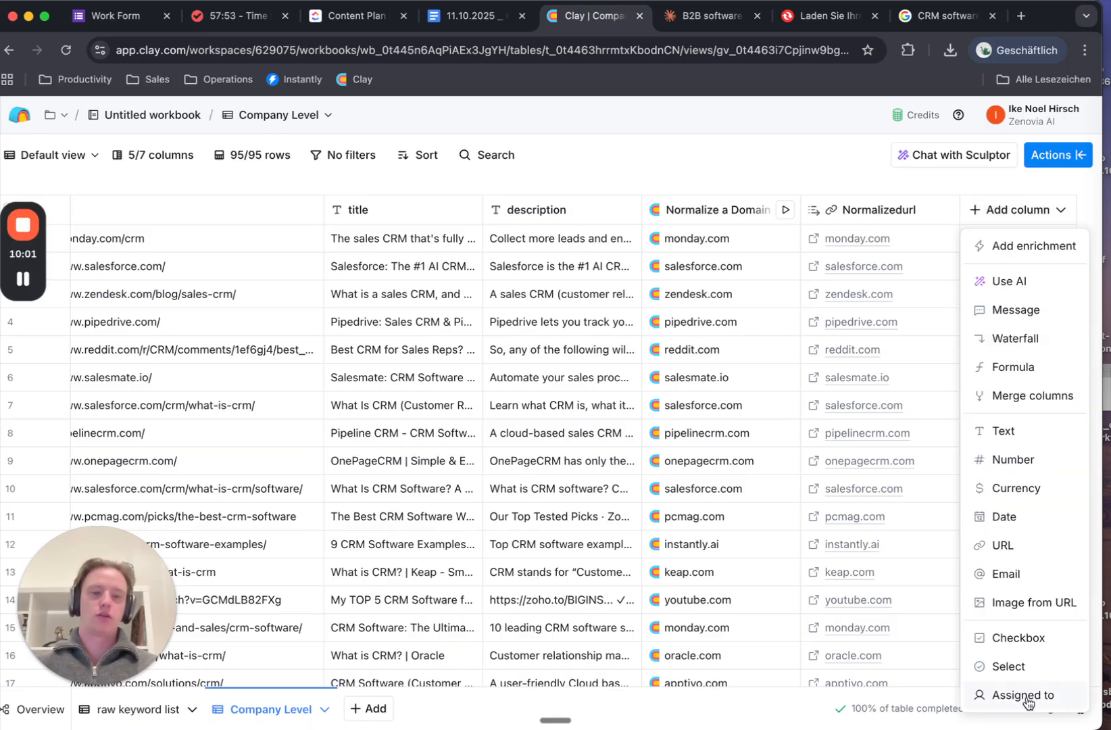
click(1068, 158)
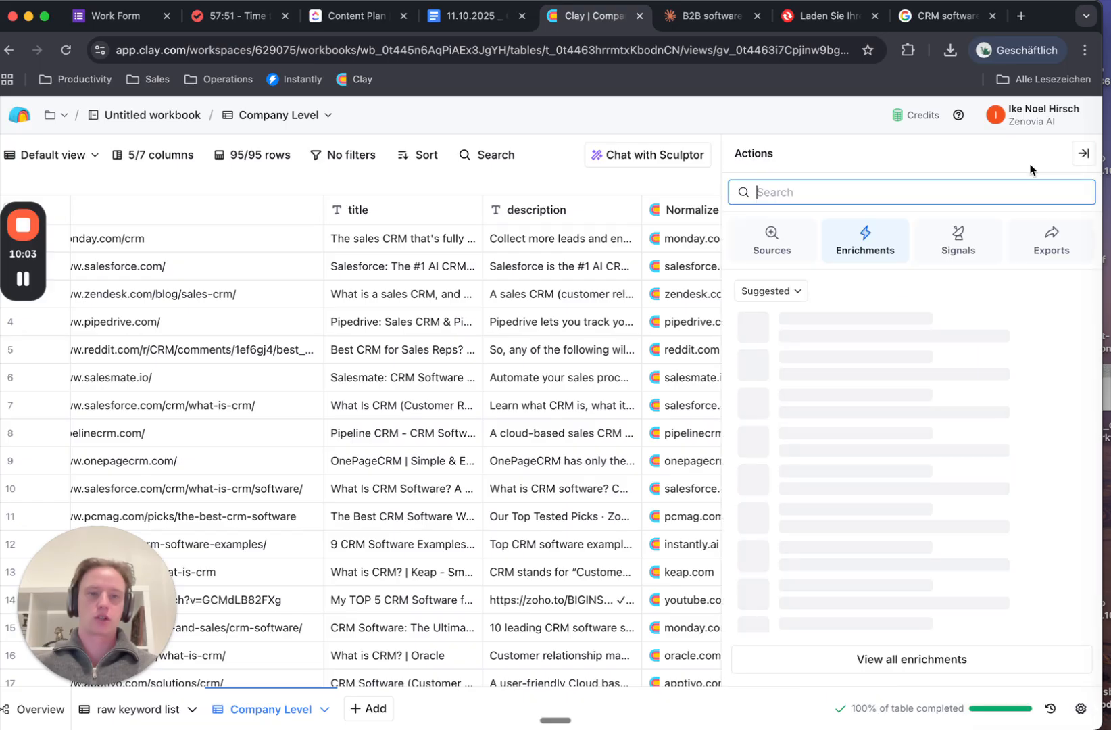
click(1083, 154)
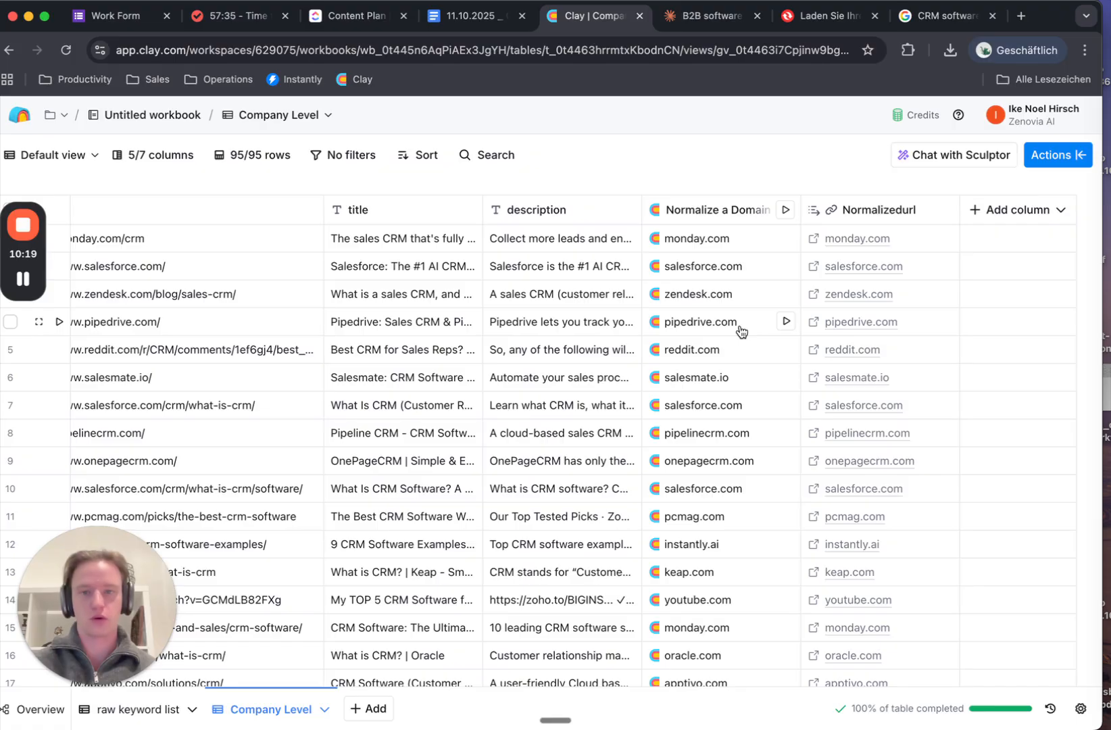
drag(73, 620, 82, 588)
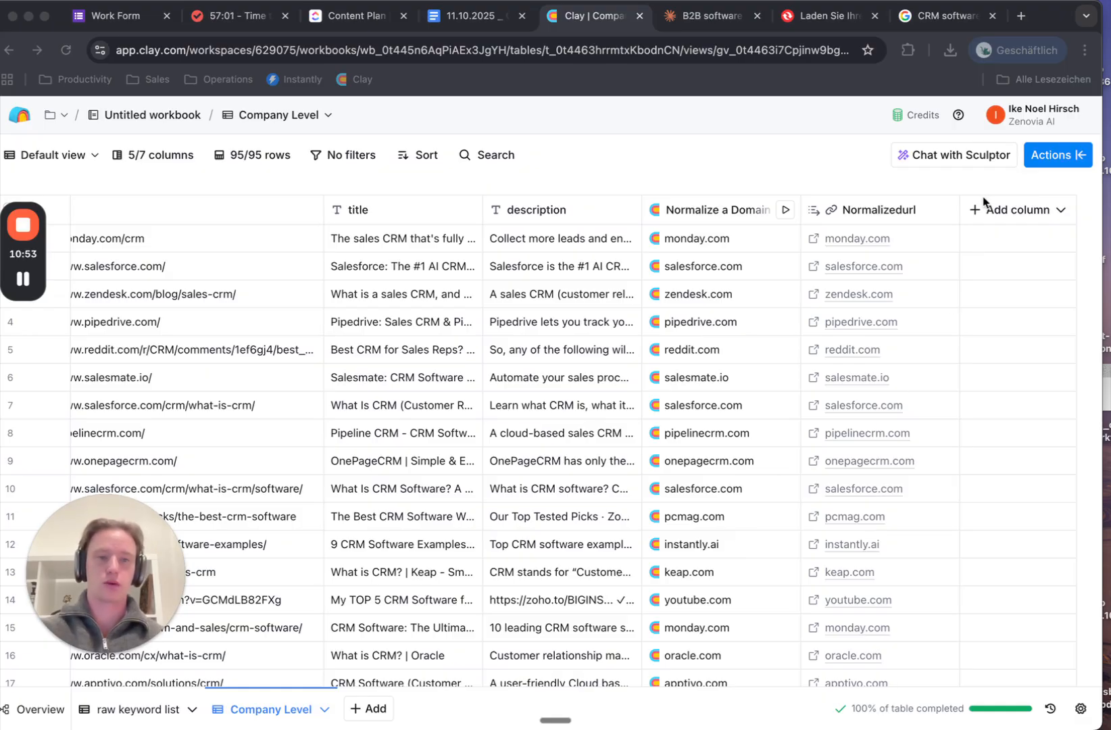
click(1050, 157)
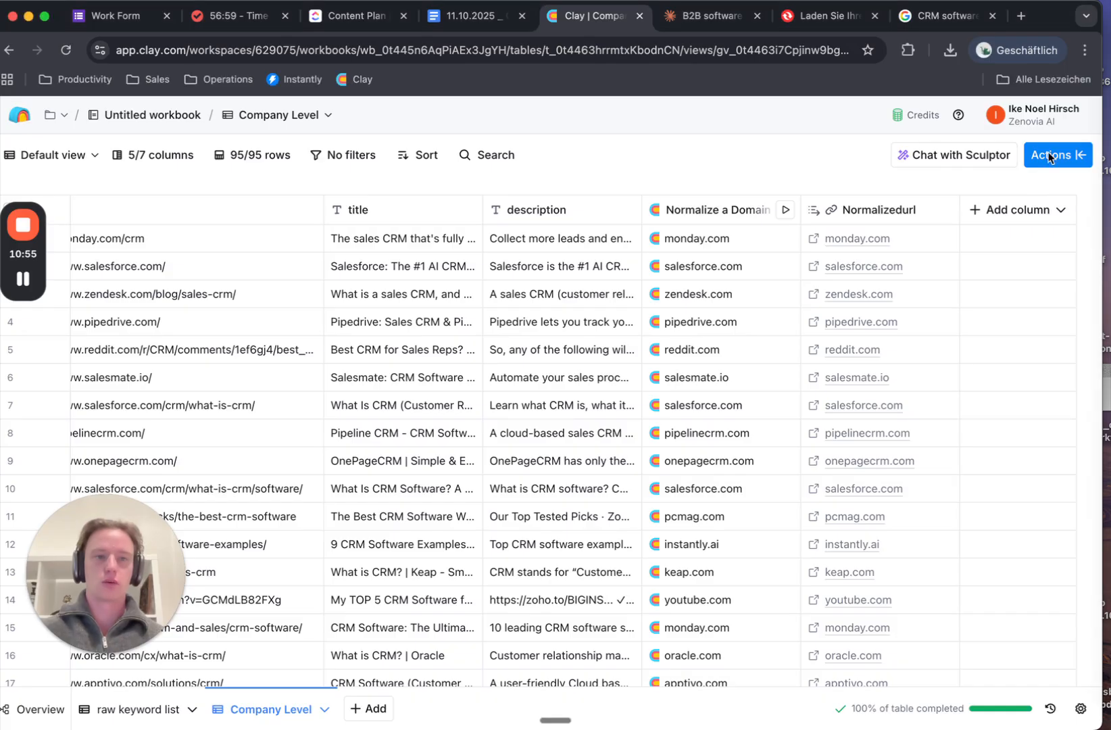
click(1050, 157)
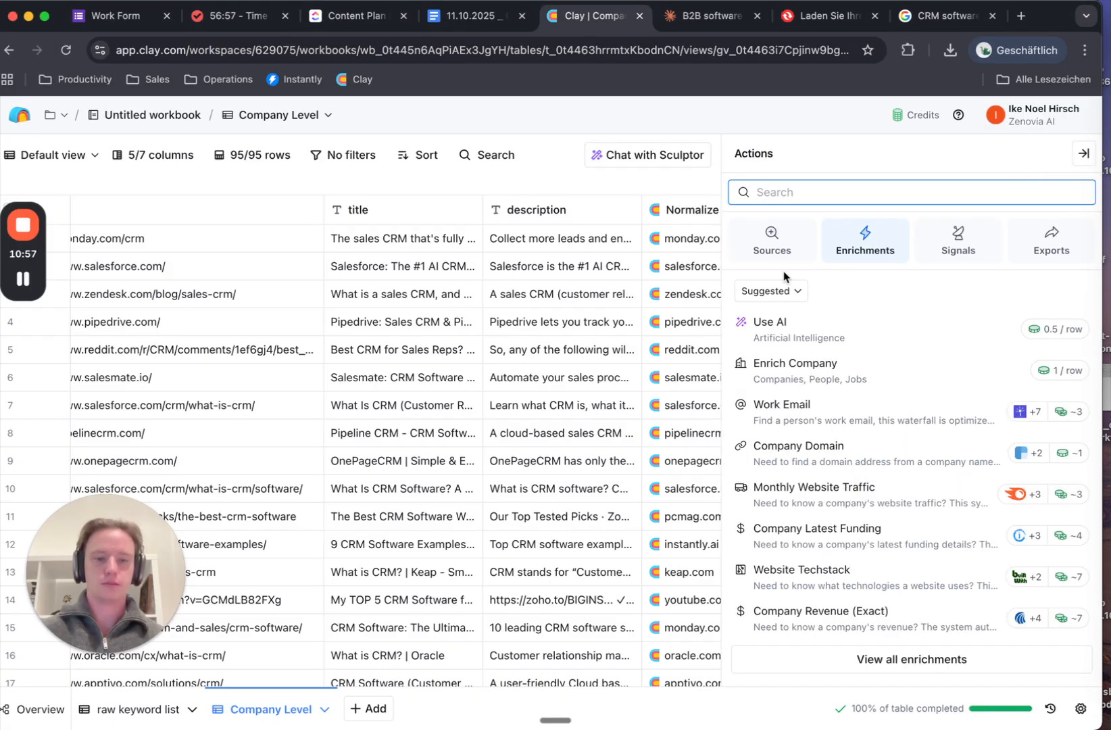
drag(785, 275, 784, 270)
click(782, 254)
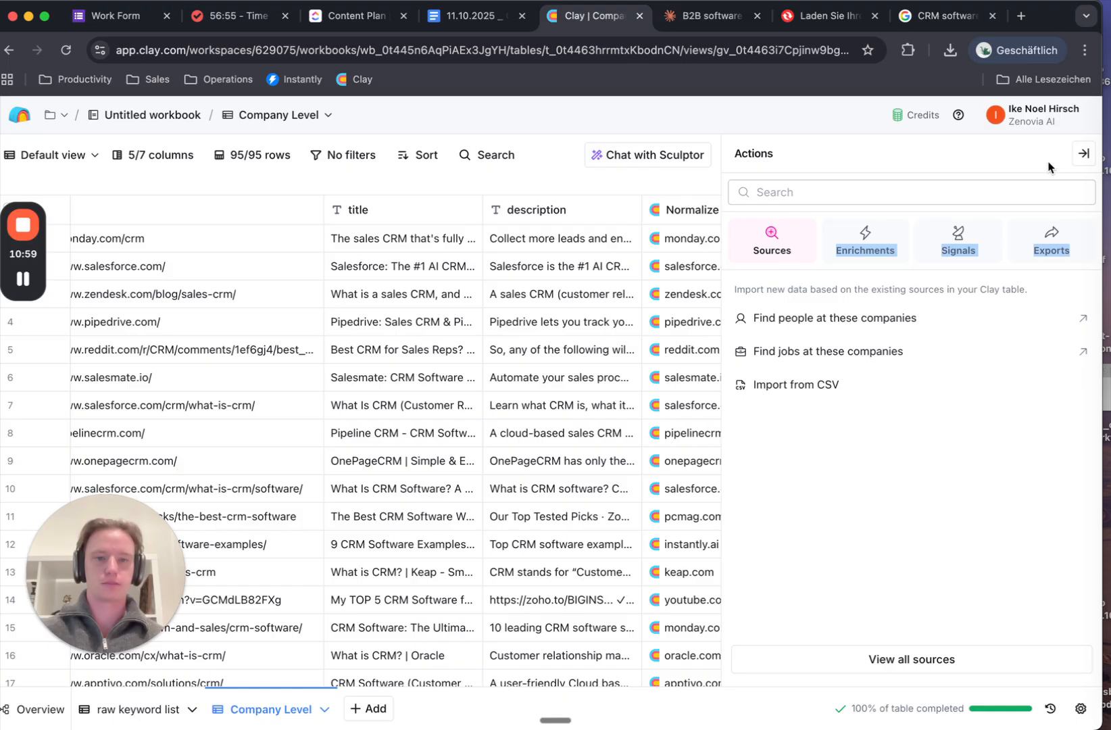
Start a 'Find people at these companies' search and check the Company Level source table
click(875, 334)
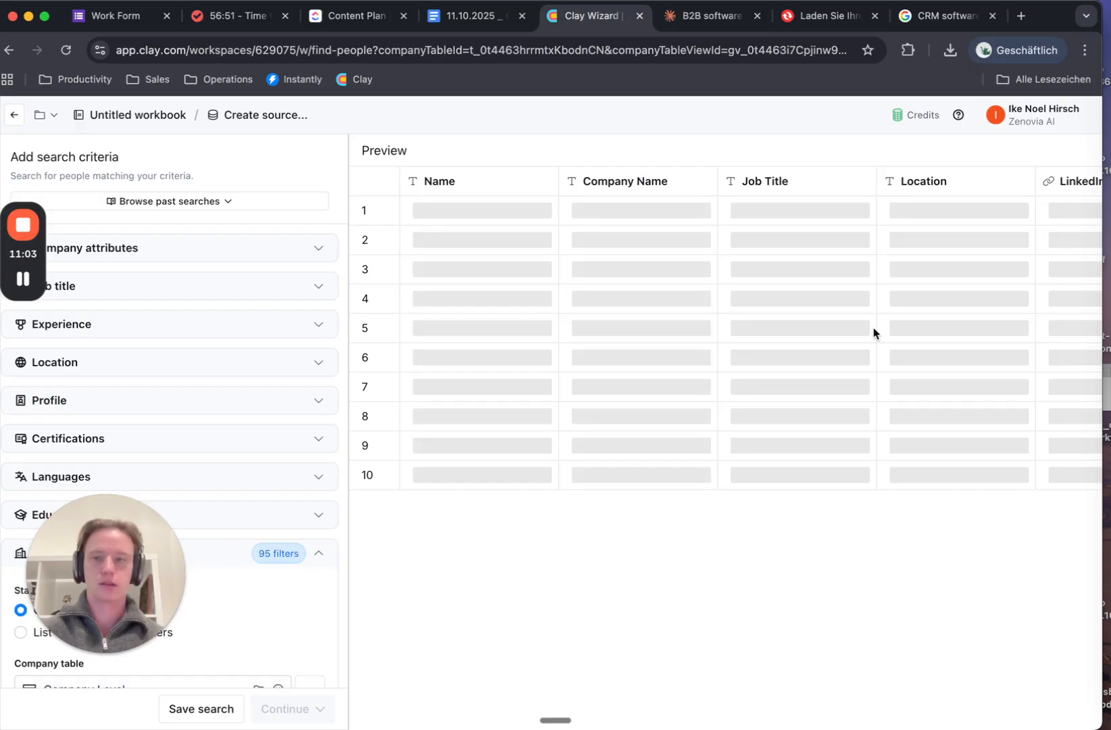
drag(111, 562, 146, 516)
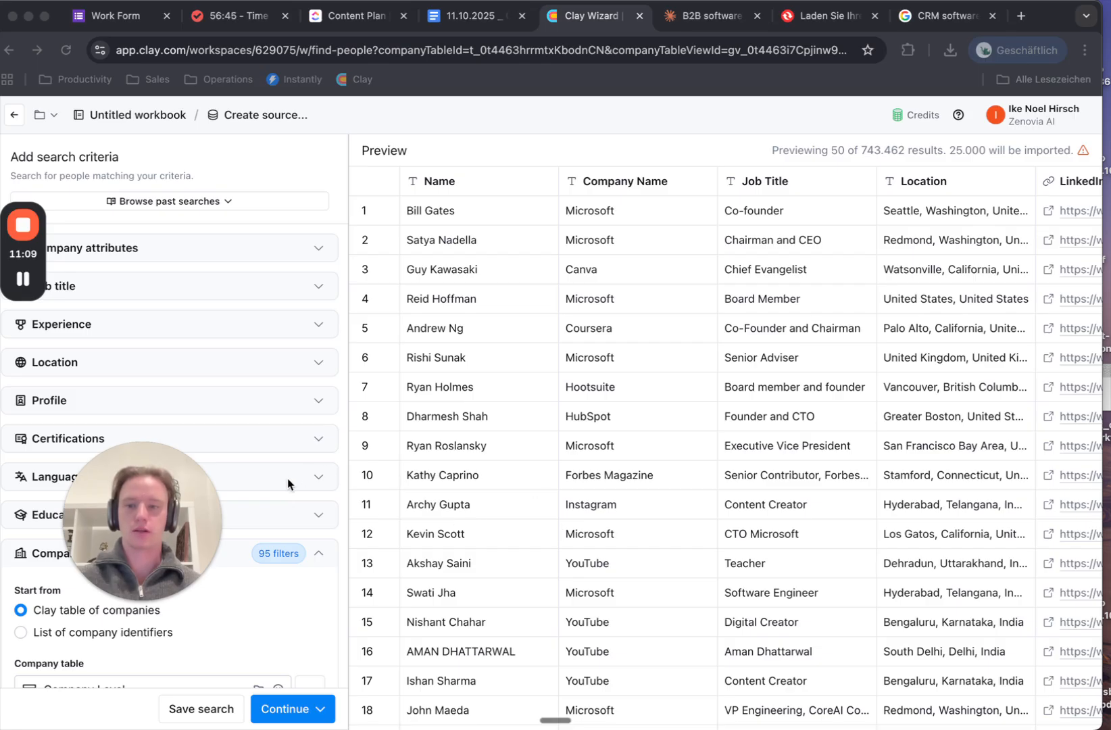
drag(93, 556, 542, 437)
scroll(161, 600, down, 5)
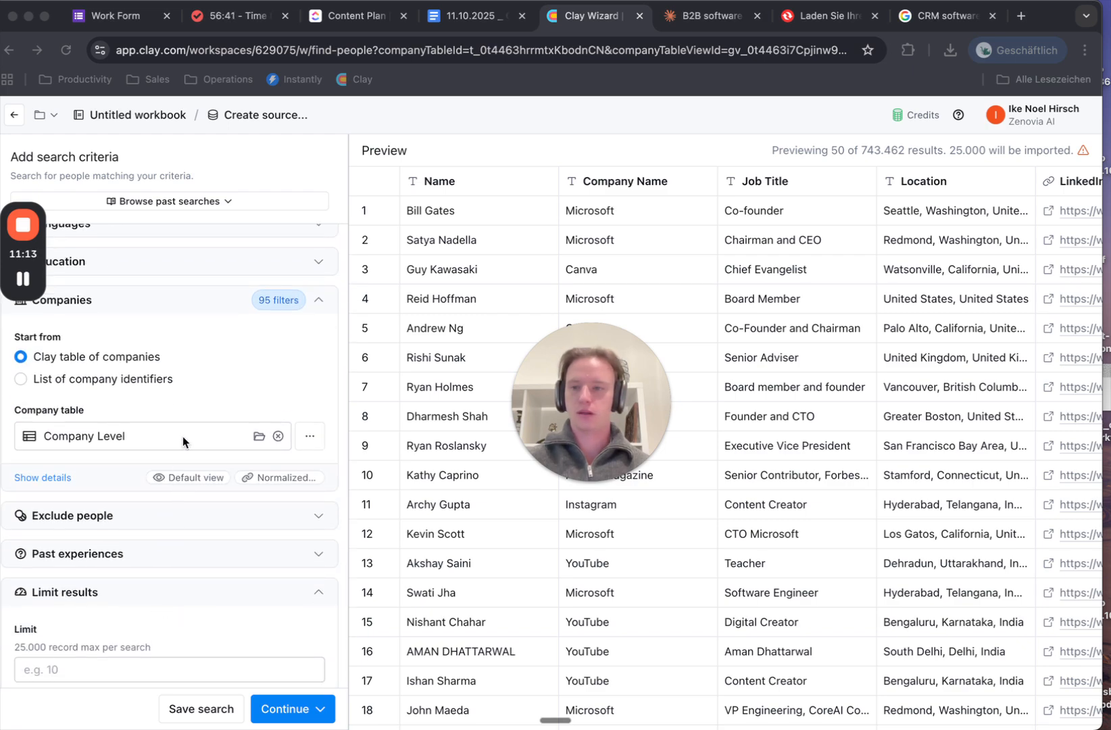
click(151, 430)
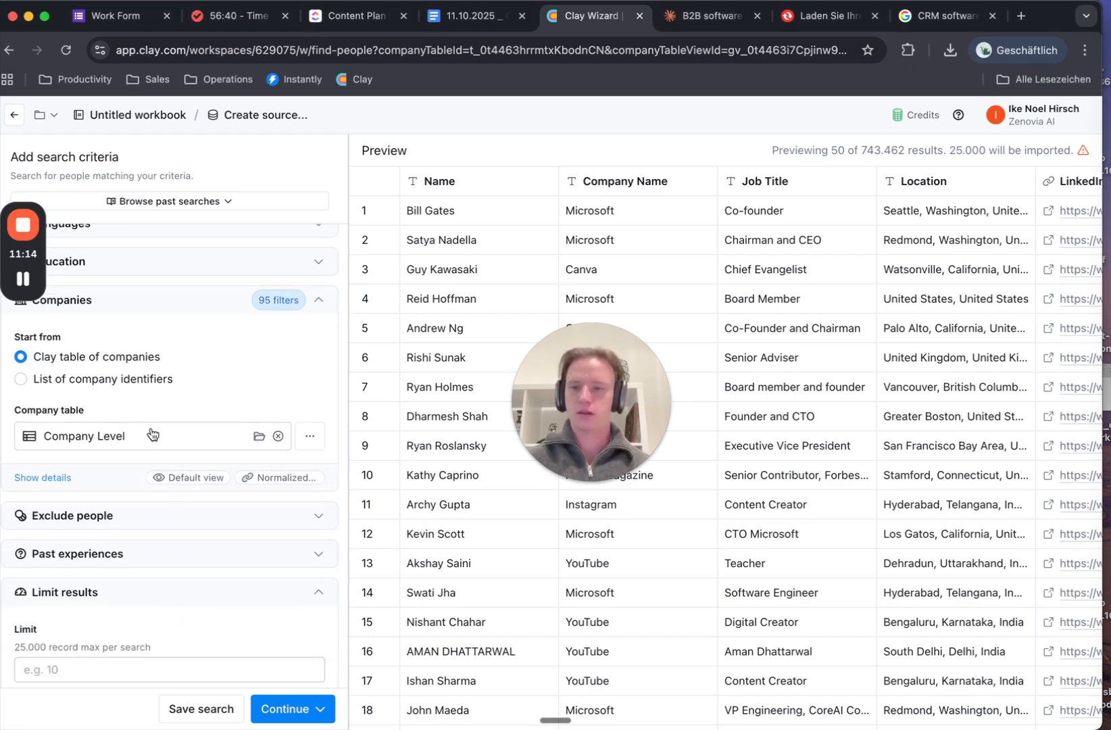
scroll(195, 438, up, 1)
click(196, 452)
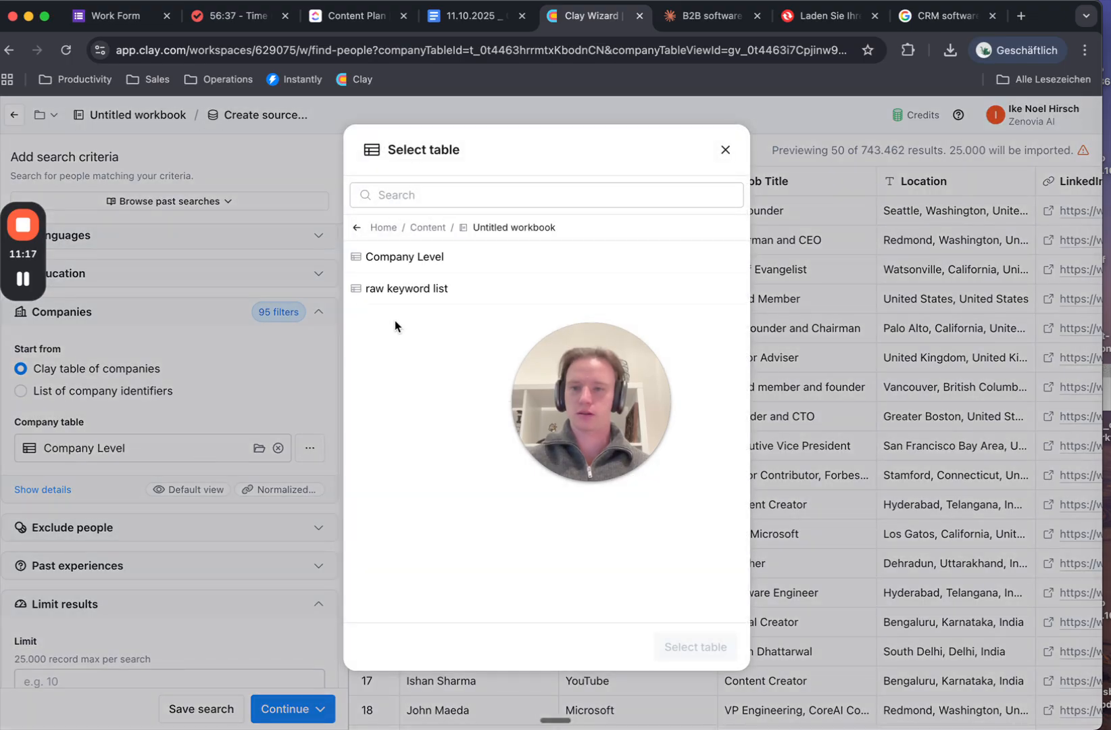
click(725, 149)
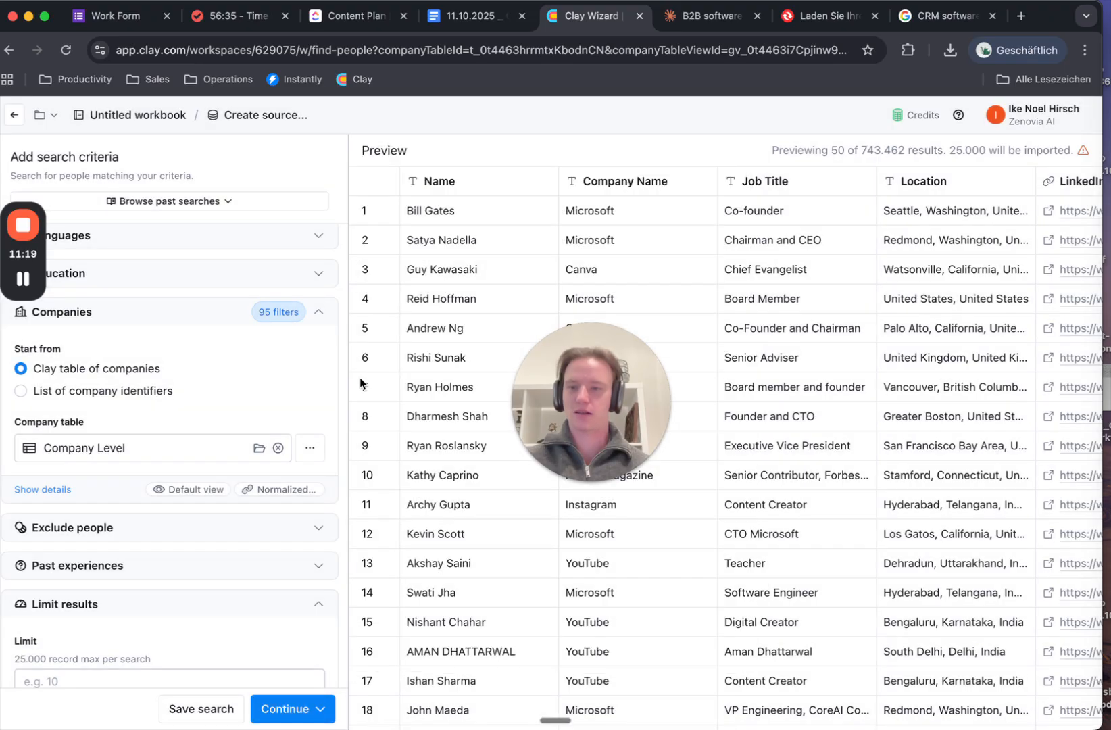
Keep Default view and Normalizedurl as company identifier, previewing 743.462 people
click(282, 494)
scroll(116, 525, down, 3)
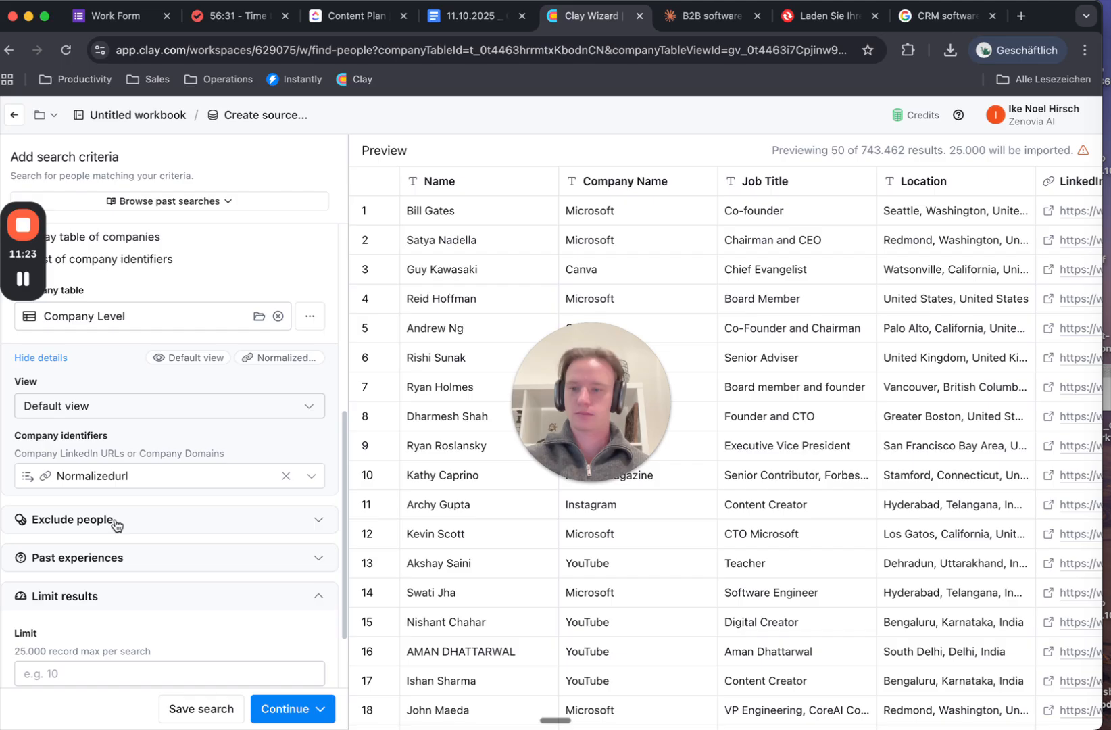
click(219, 405)
click(220, 406)
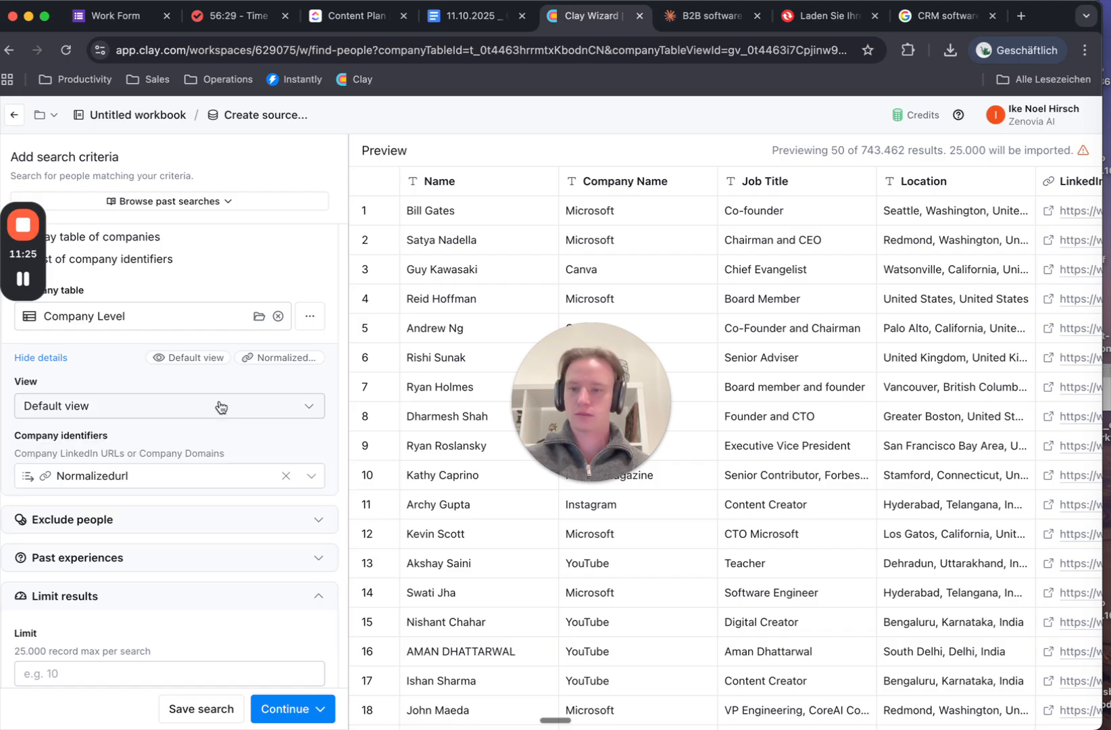
click(210, 480)
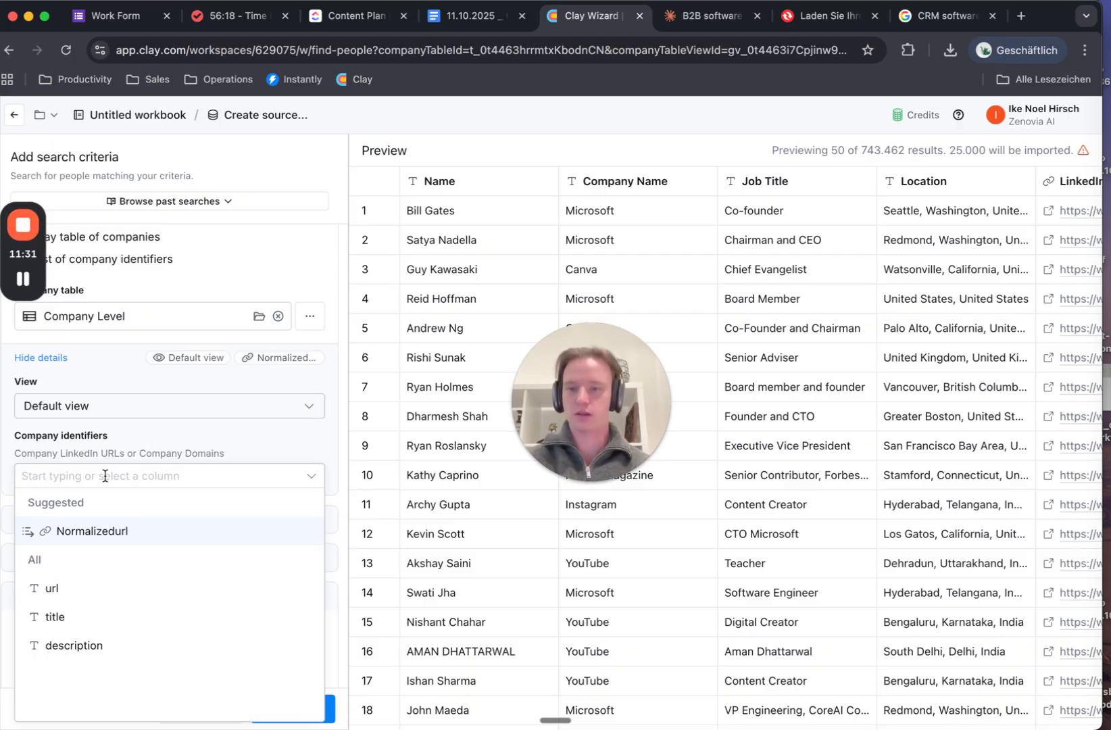
key(Return)
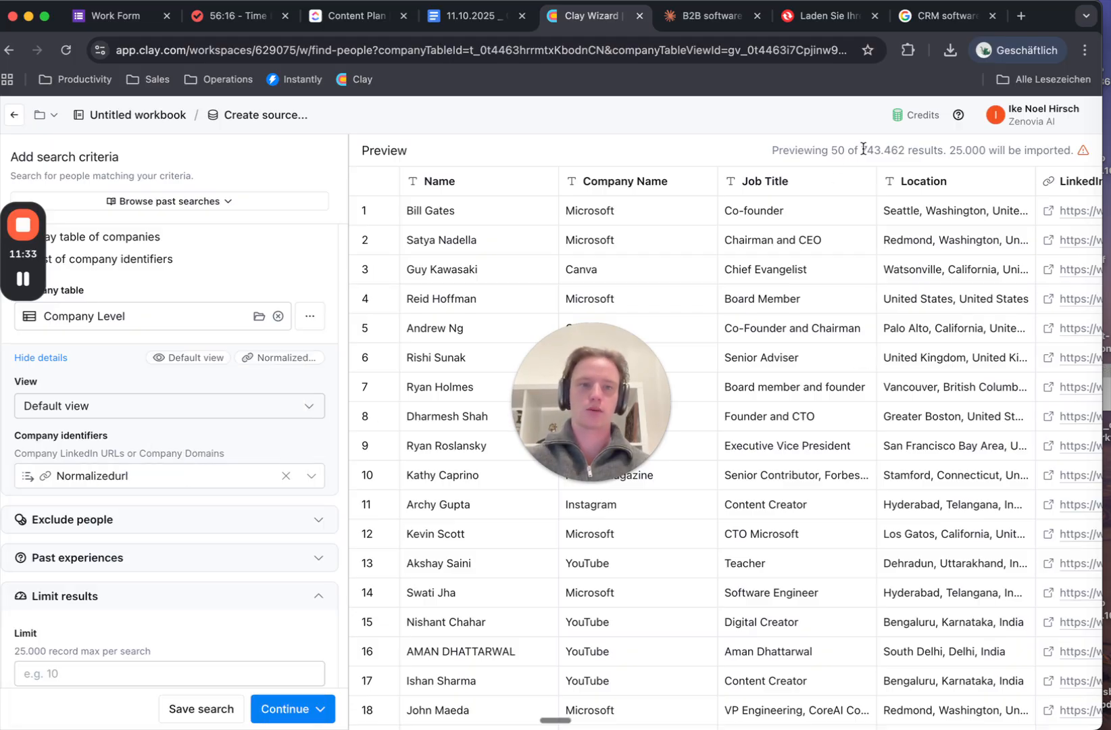
drag(864, 150, 893, 150)
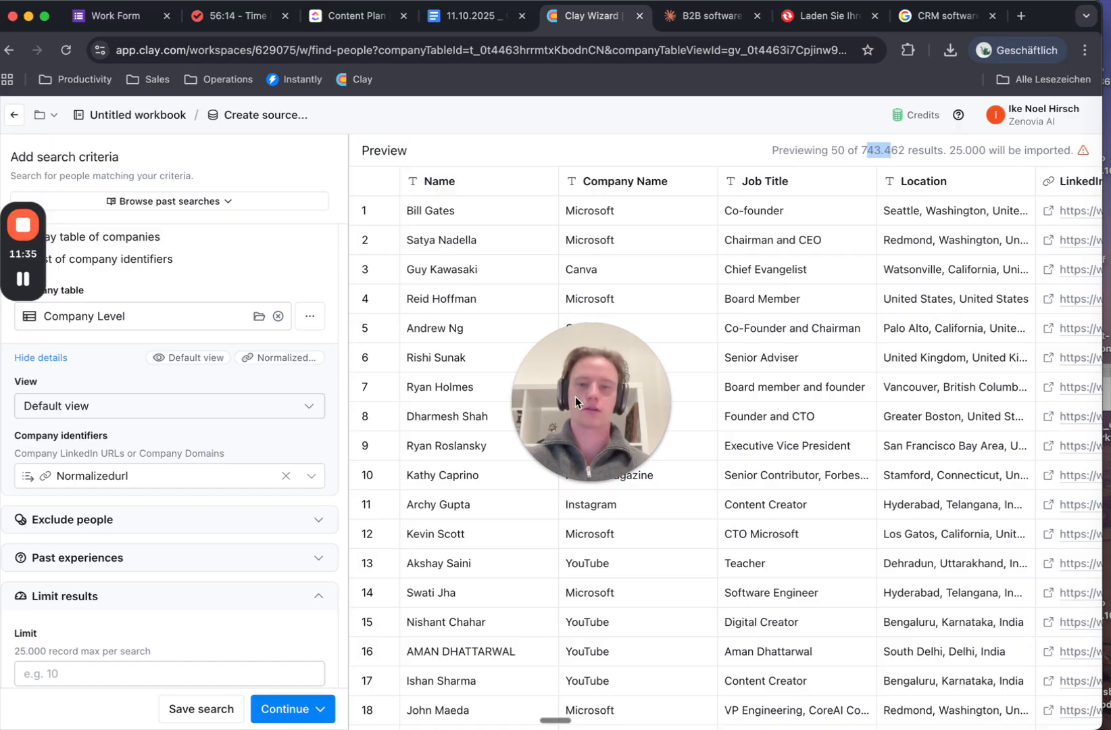
drag(576, 397, 149, 650)
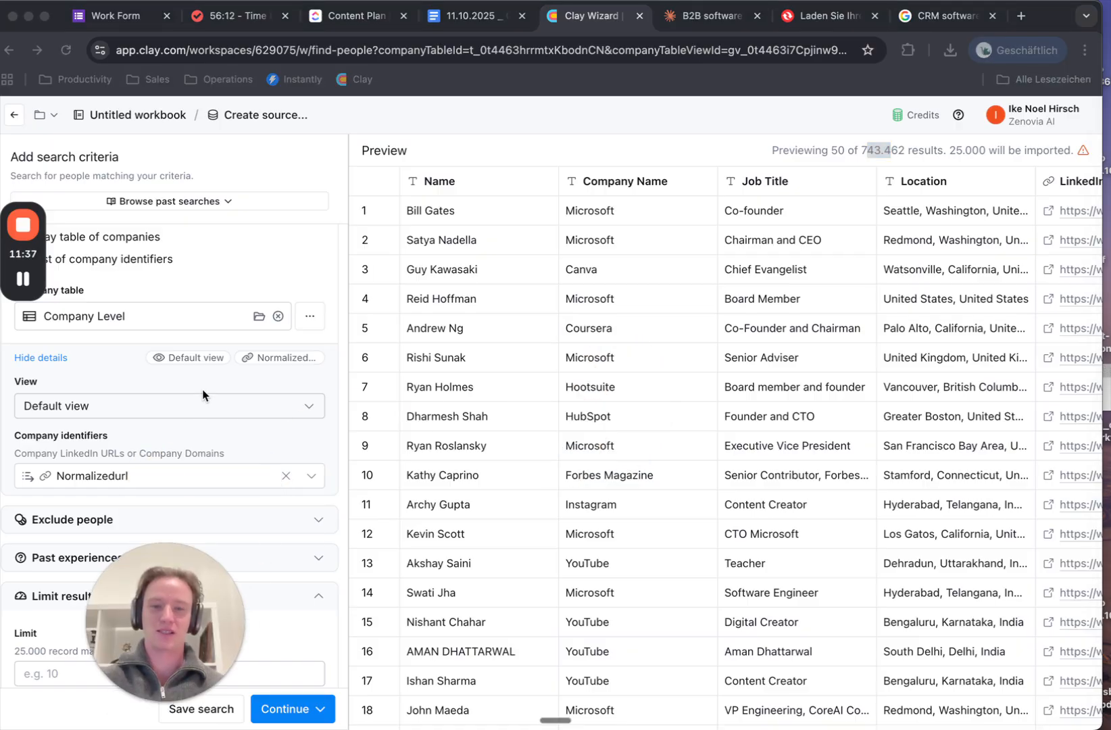
scroll(203, 395, up, 5)
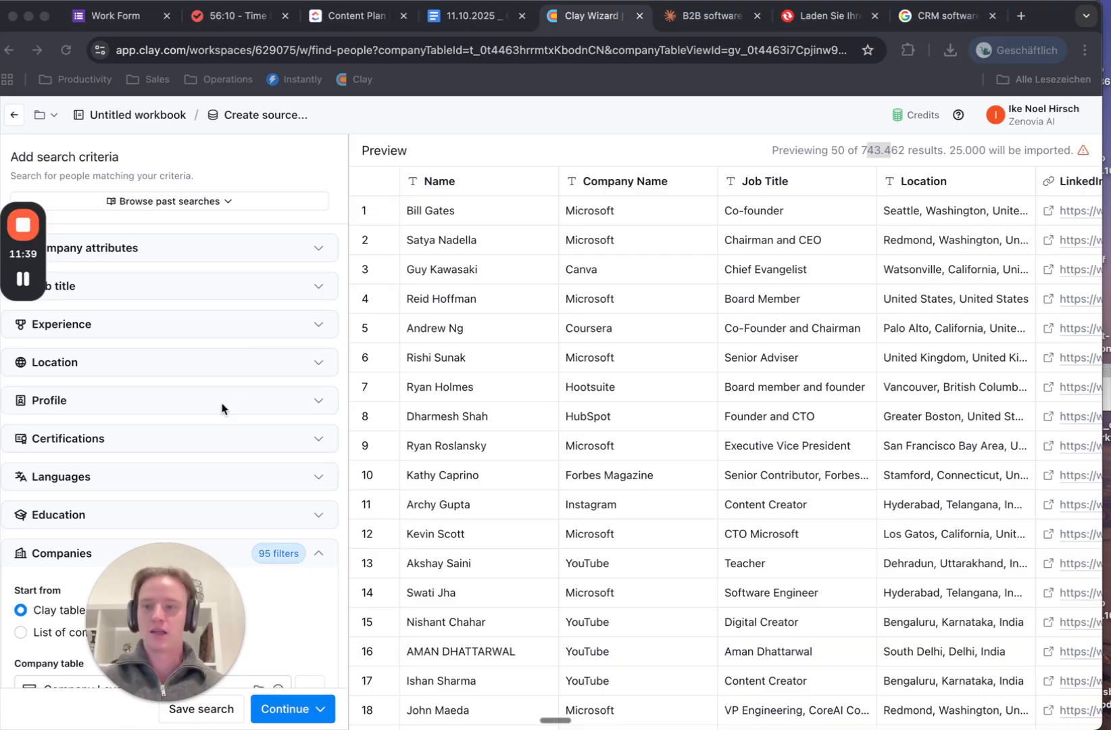
Include only the job title CEO, narrowing the people preview to 485 results
click(293, 285)
click(284, 296)
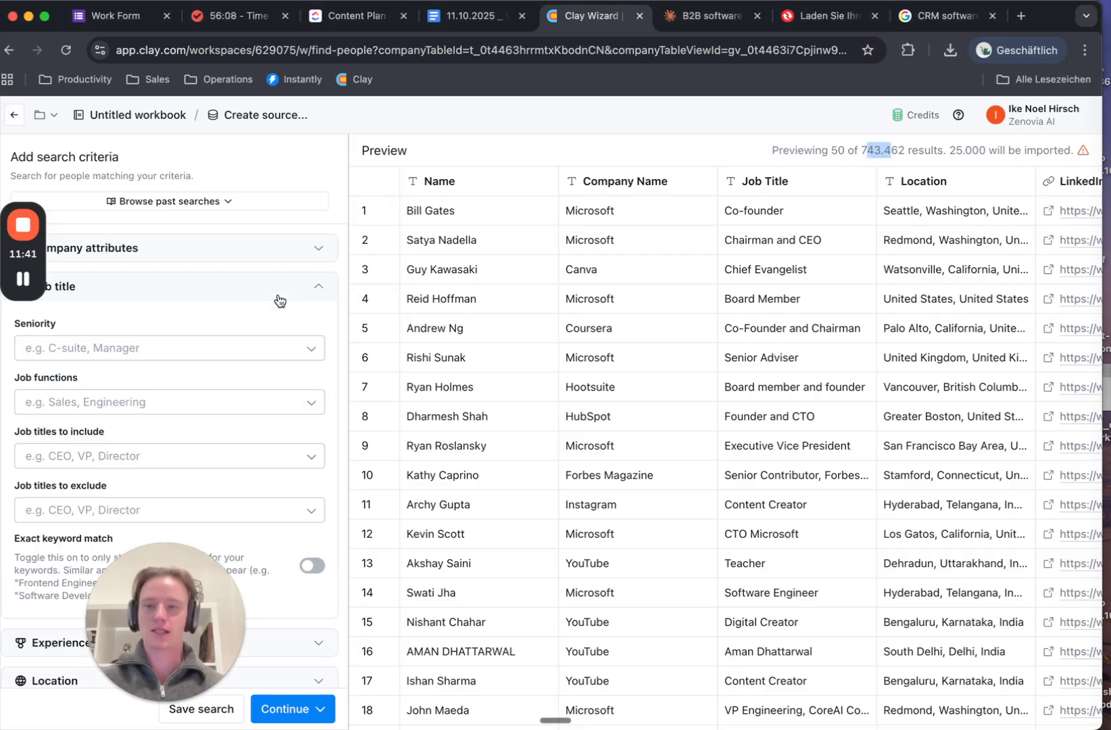
click(203, 453)
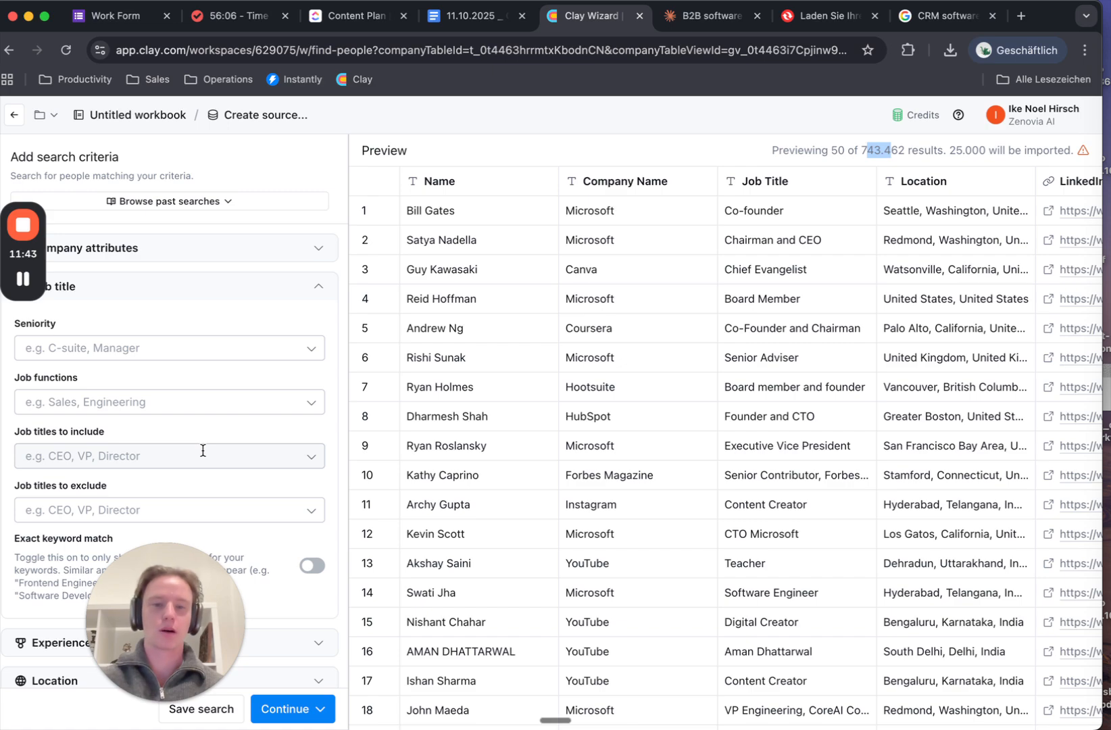
key(Escape)
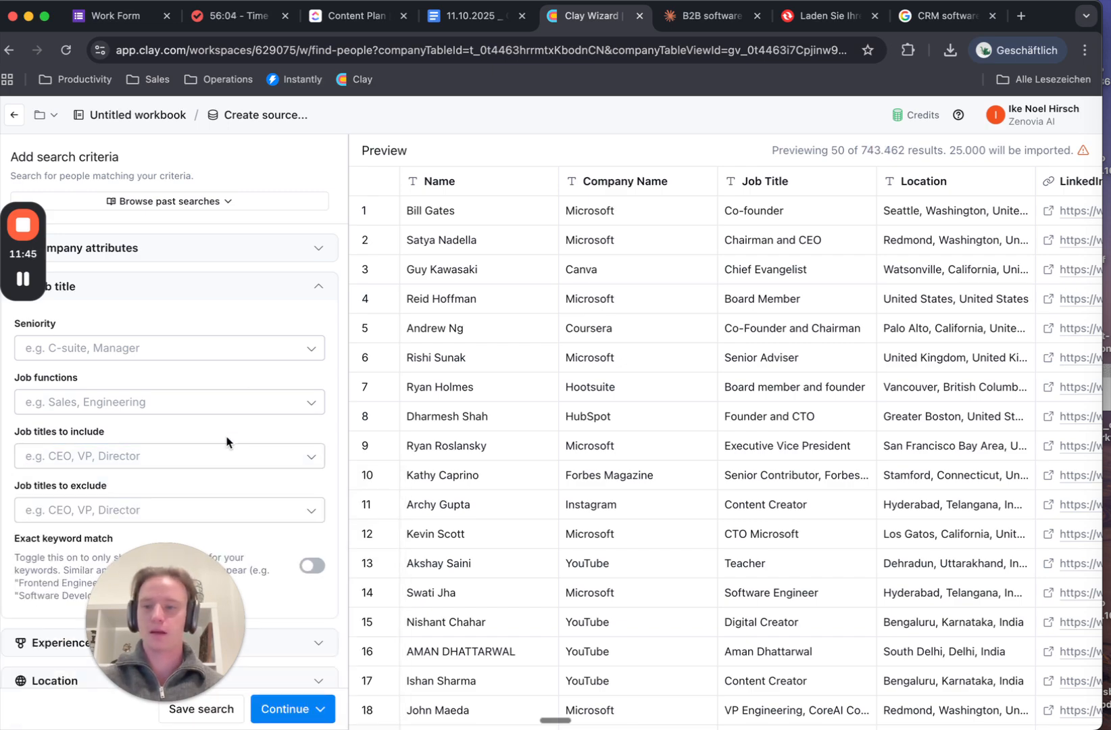
click(212, 457)
text(CEO)
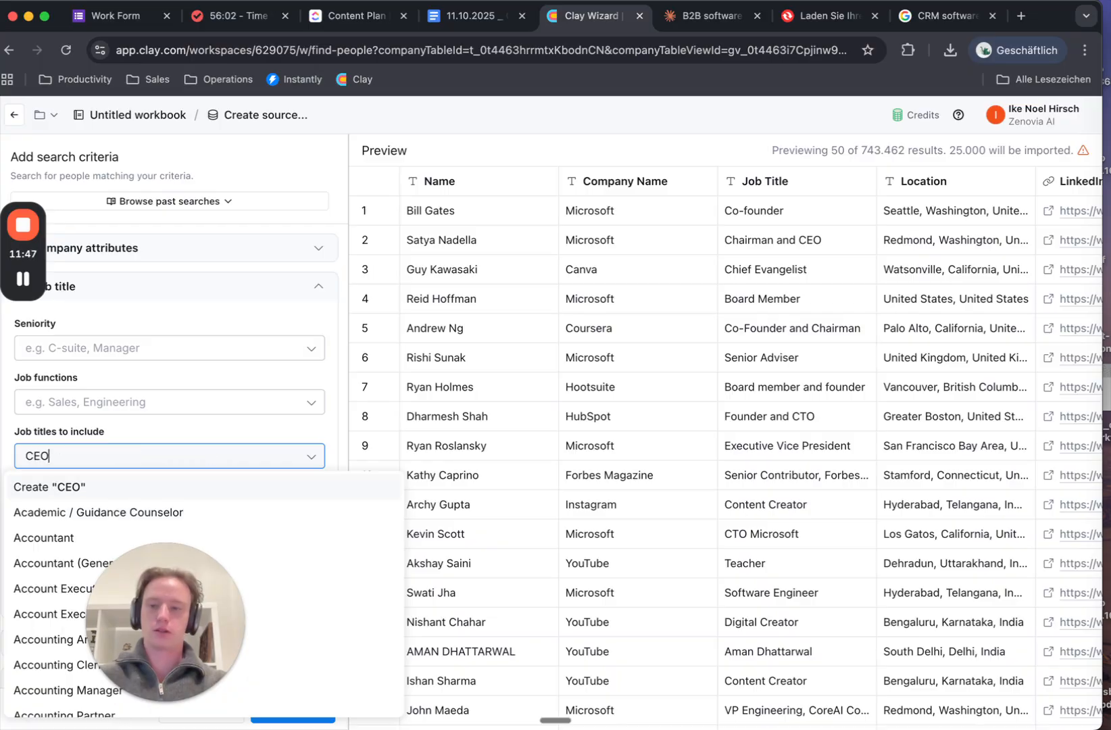
click(133, 487)
click(190, 438)
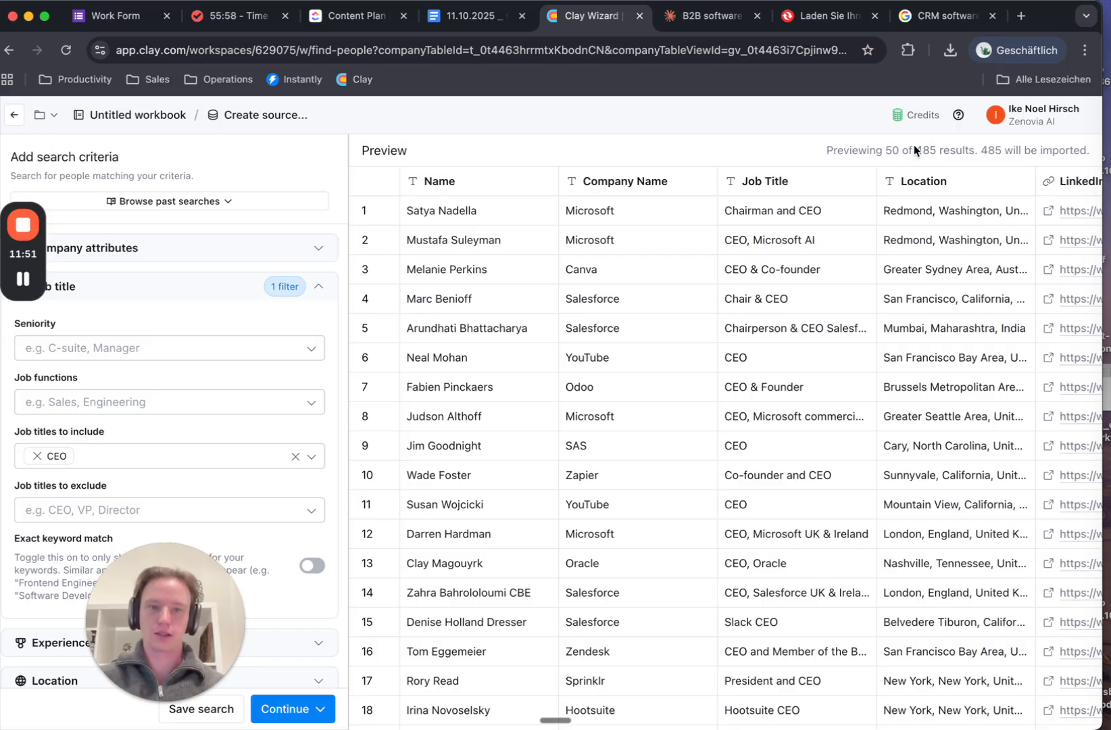
drag(870, 150, 943, 146)
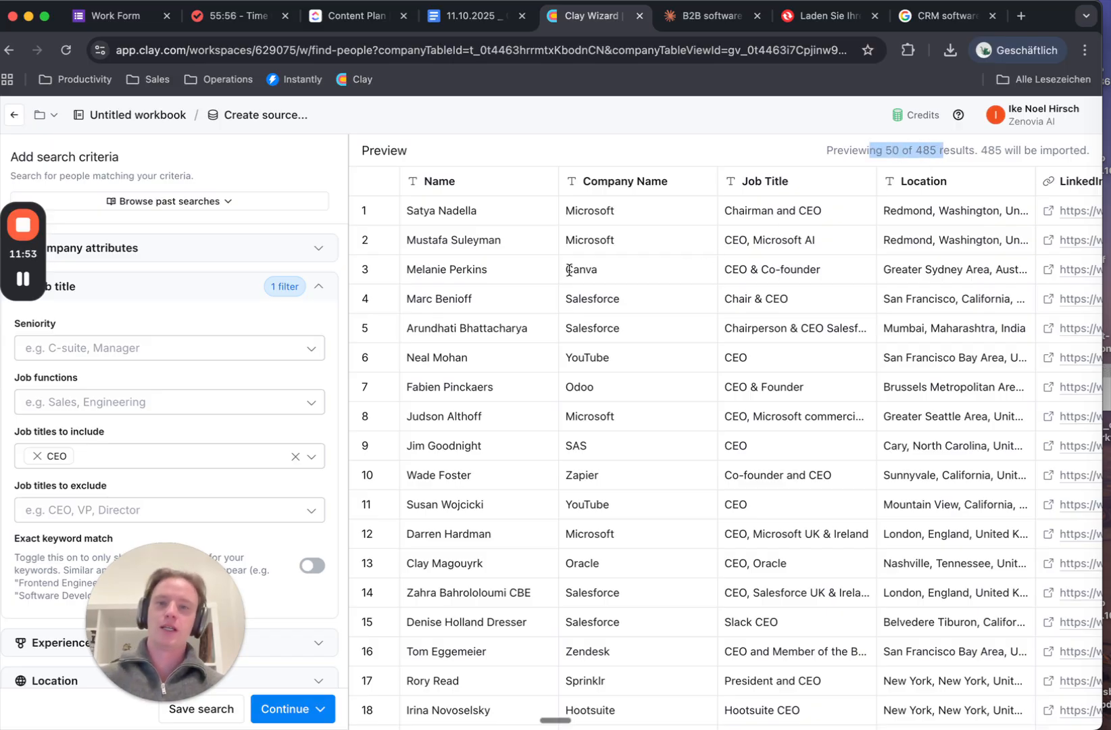
drag(167, 572, 441, 299)
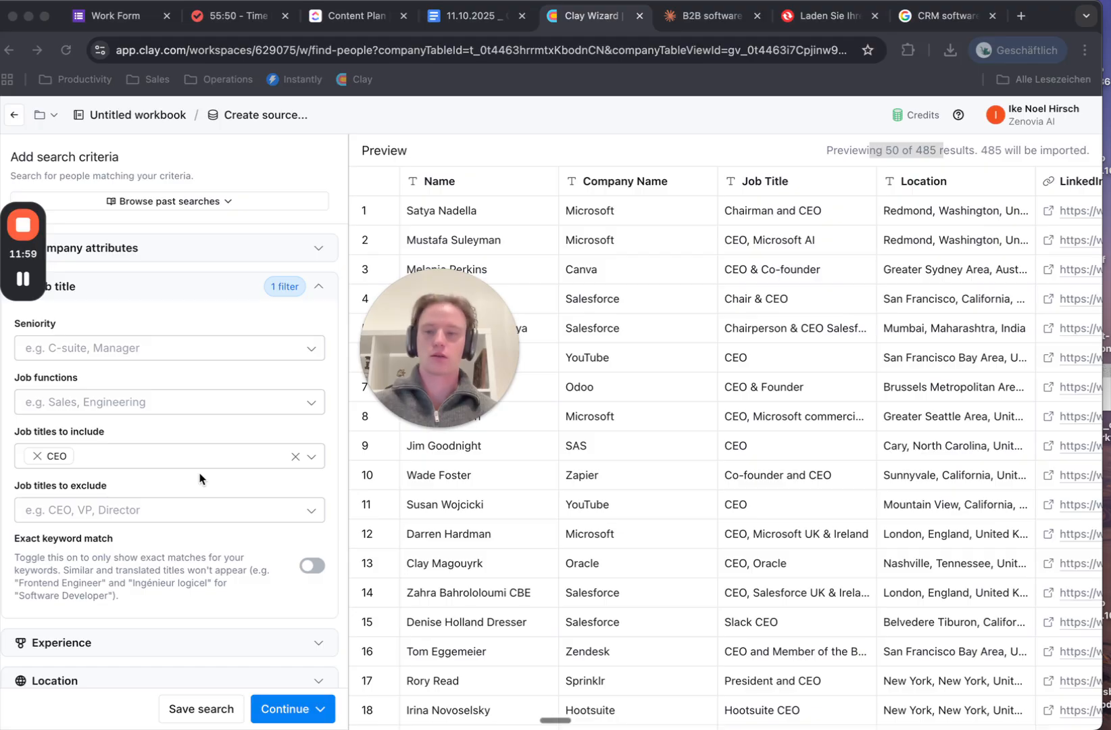
scroll(199, 479, down, 5)
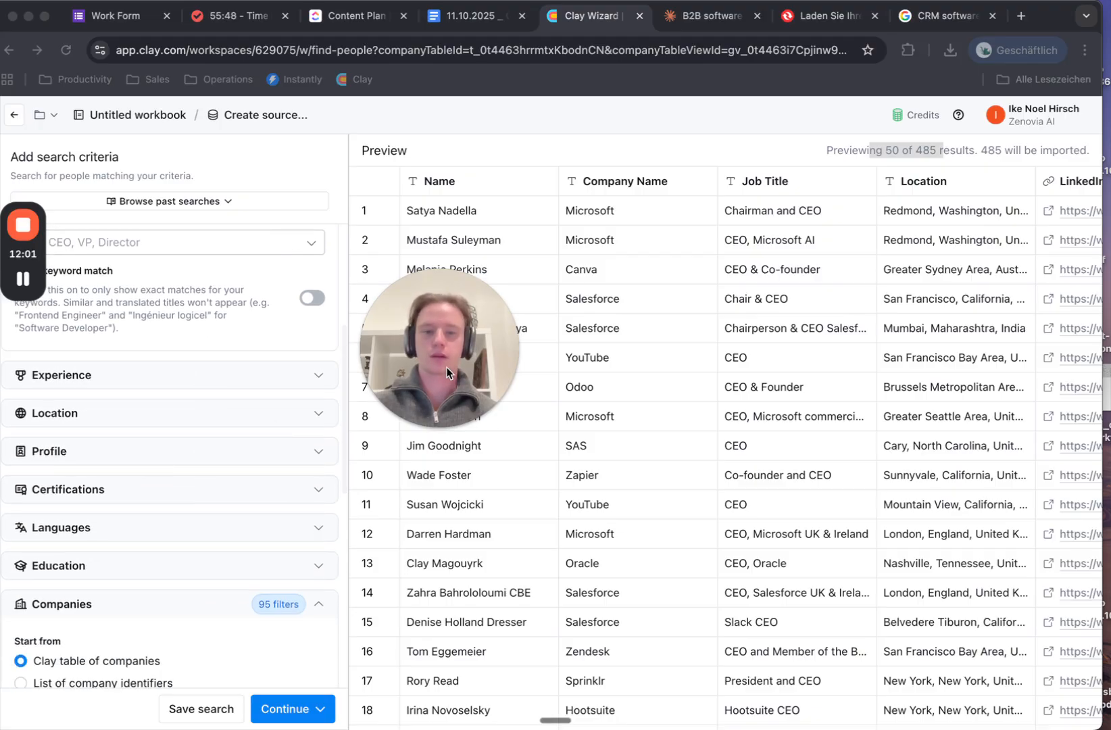
drag(446, 367, 133, 547)
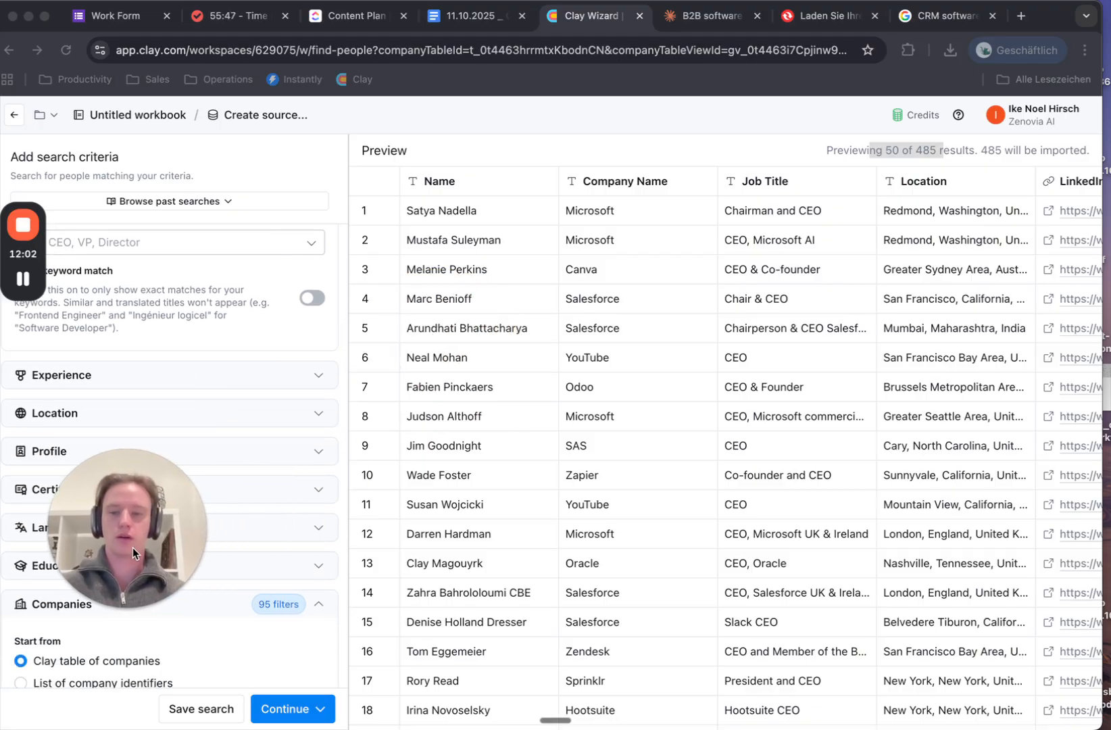
Import the 485 CEO results into a new Find people Table via Import to new table
click(292, 709)
click(295, 715)
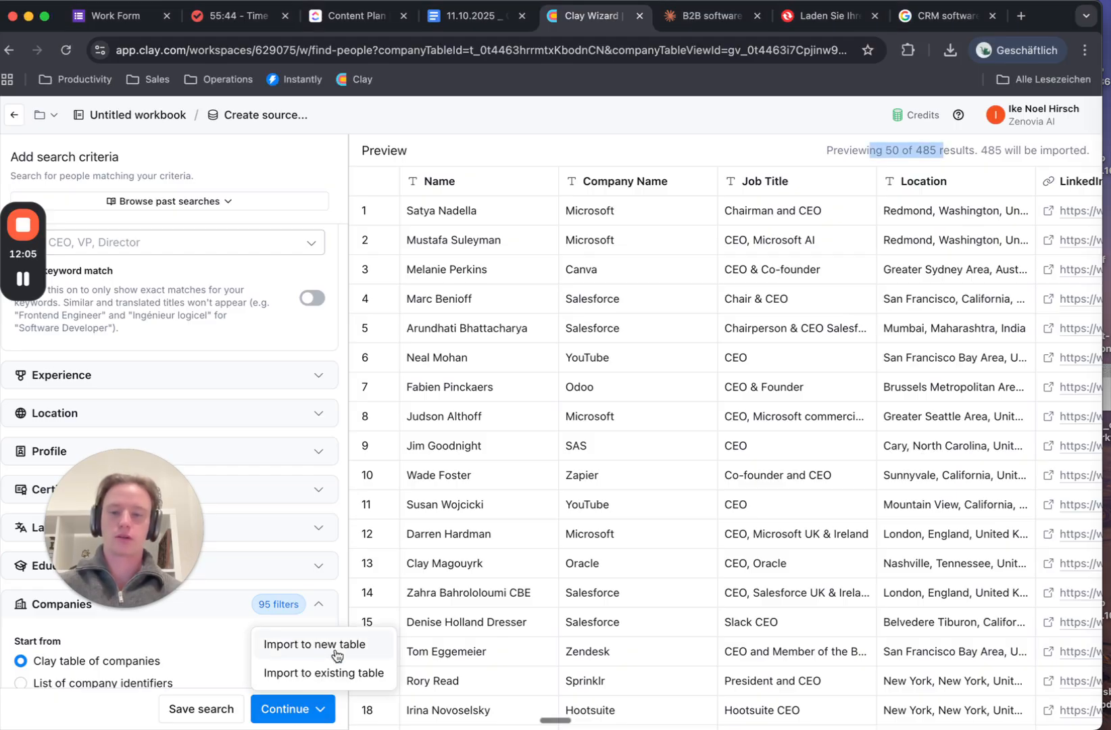
click(819, 138)
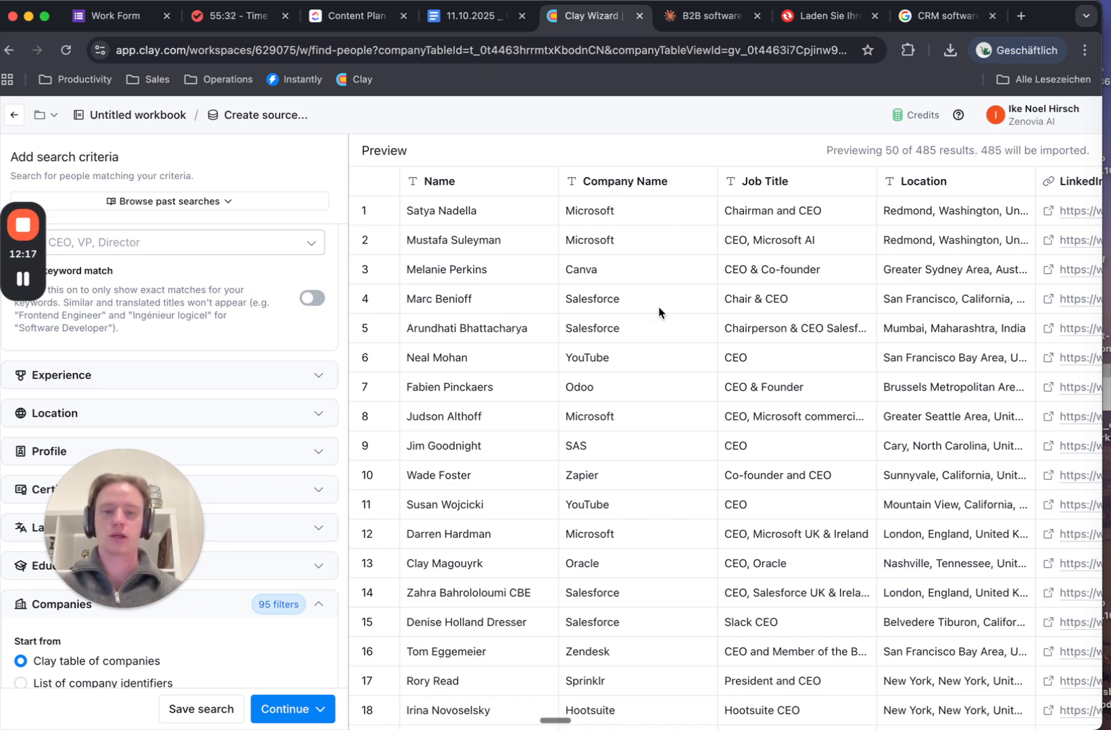
scroll(649, 501, down, 5)
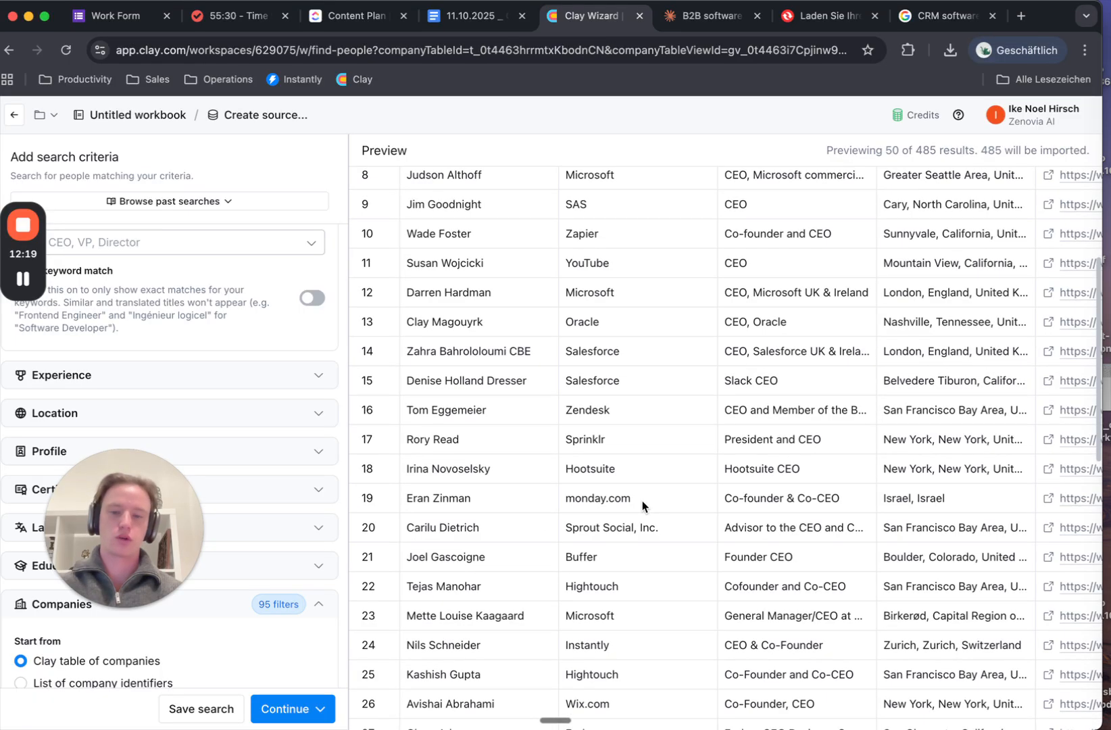
click(295, 710)
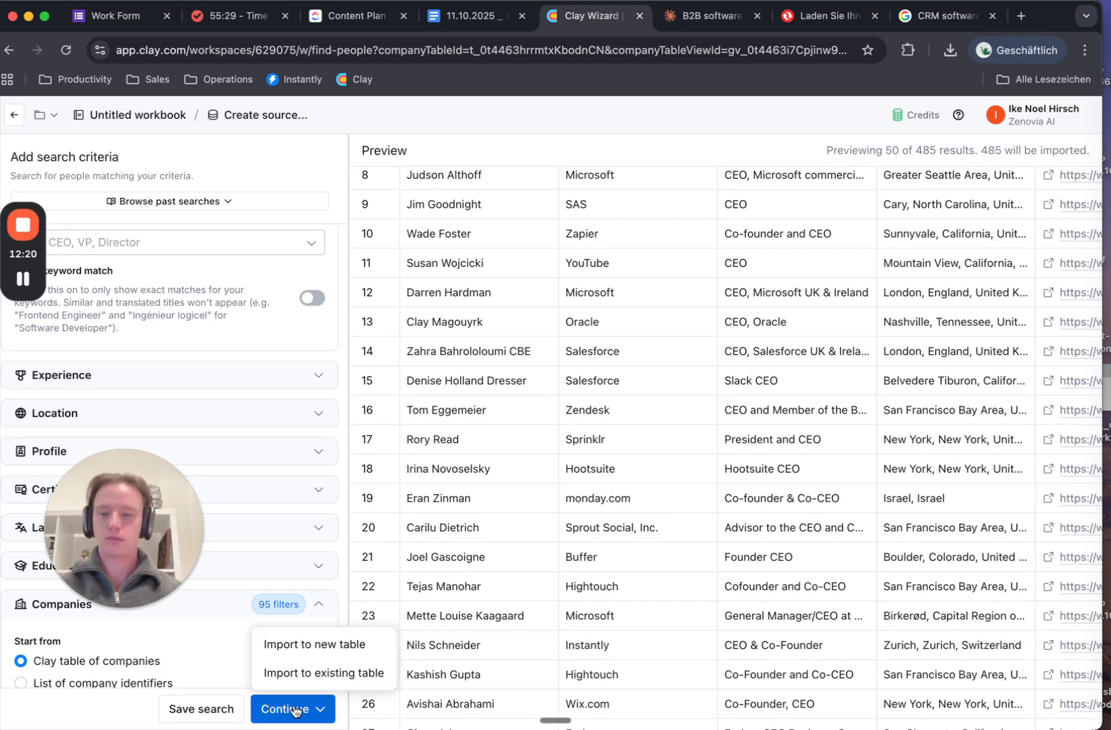
click(347, 653)
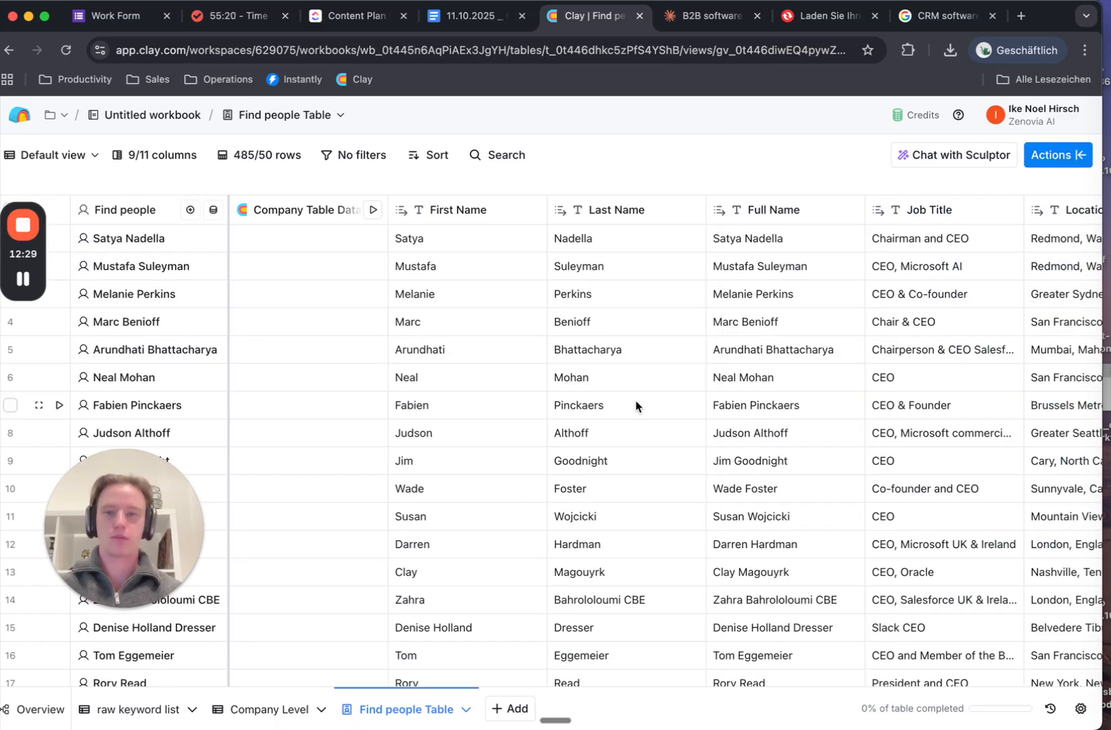
Search enrichments for 'email waterfall' to list Work Email and Work Email (Enterprise)
scroll(636, 406, right, 10)
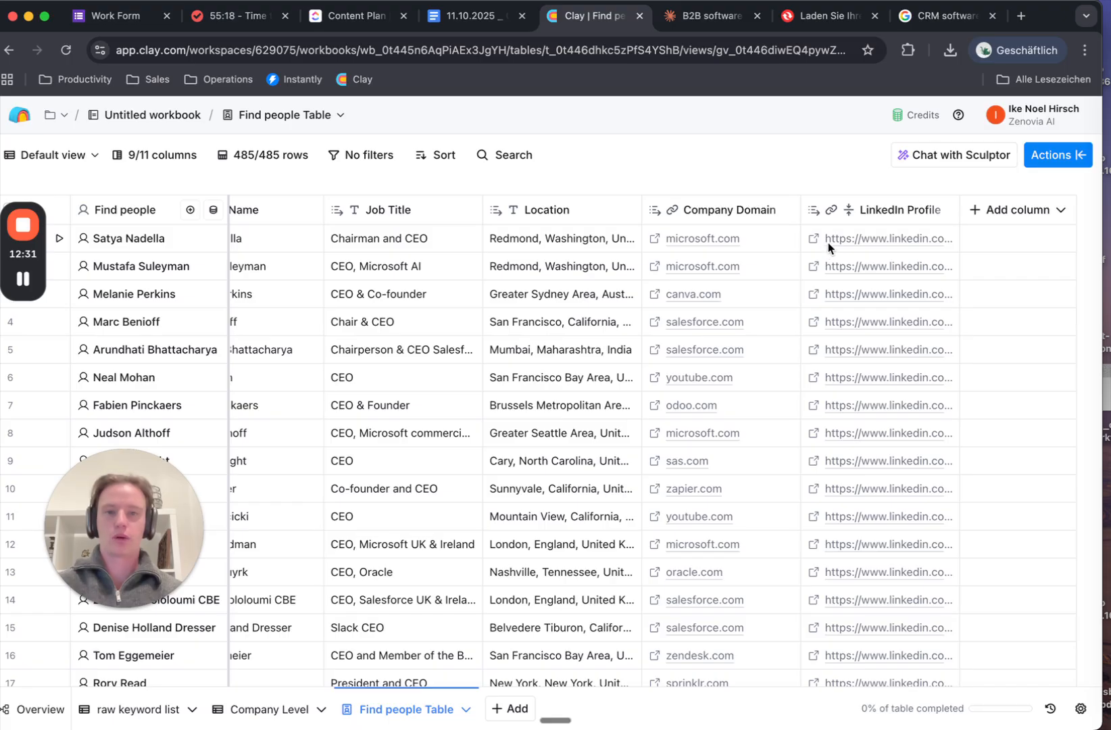
click(990, 210)
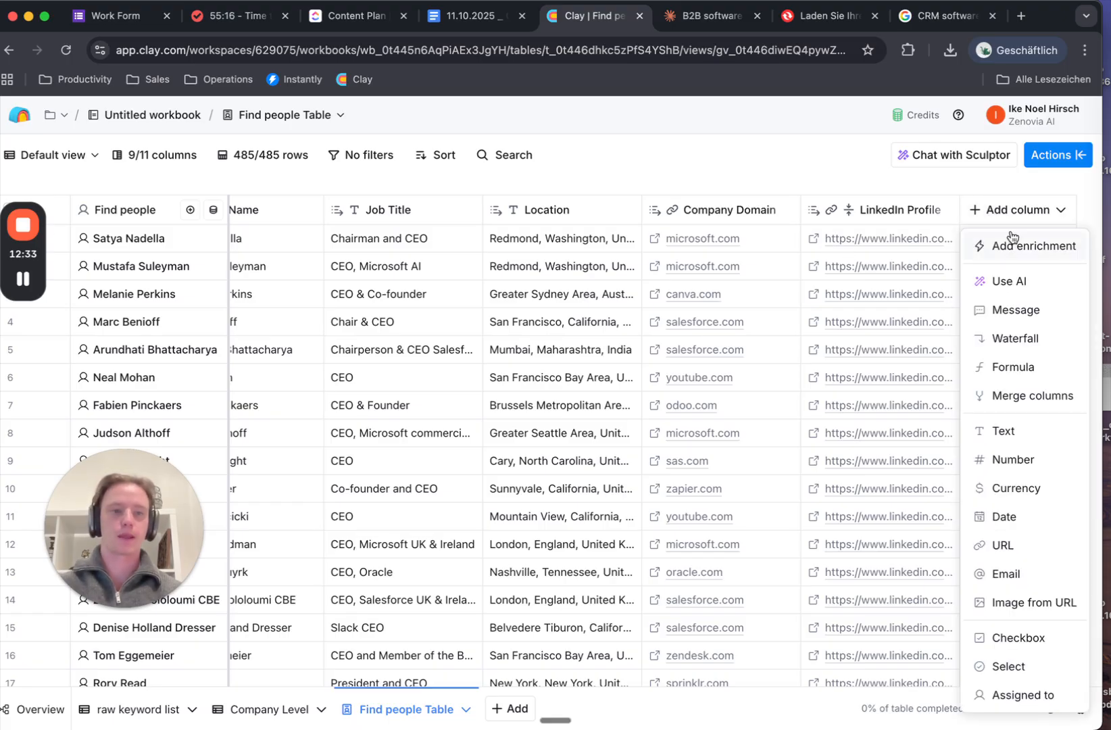
click(990, 246)
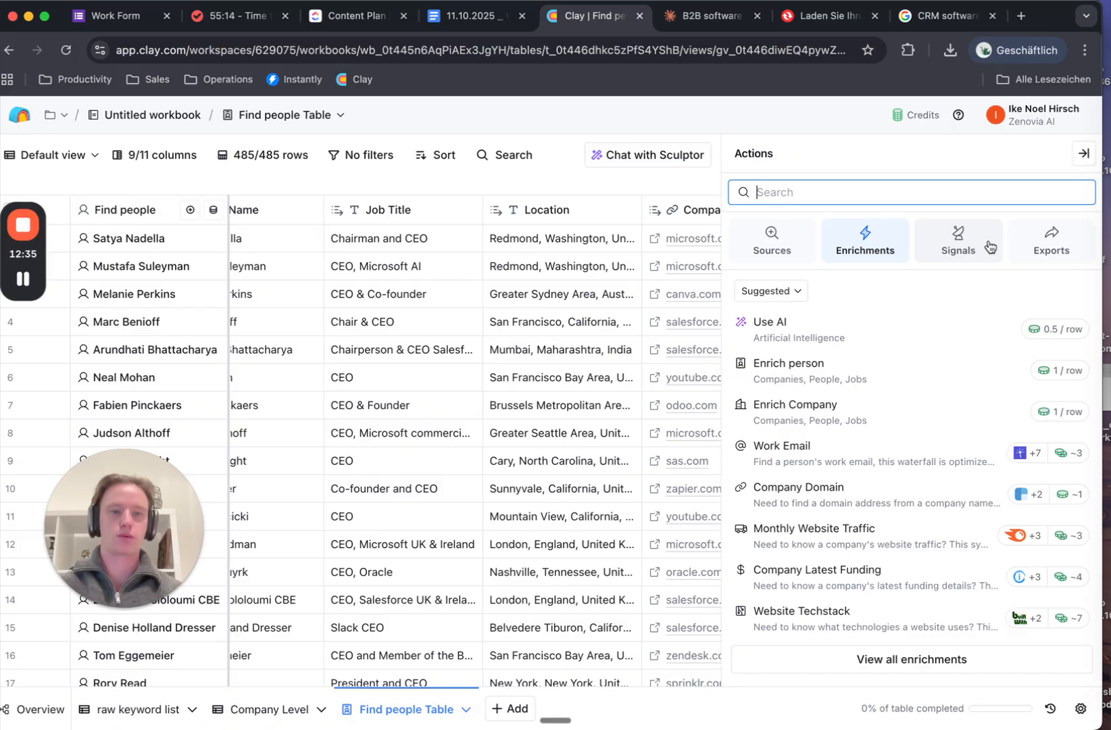
click(912, 196)
text(email wa)
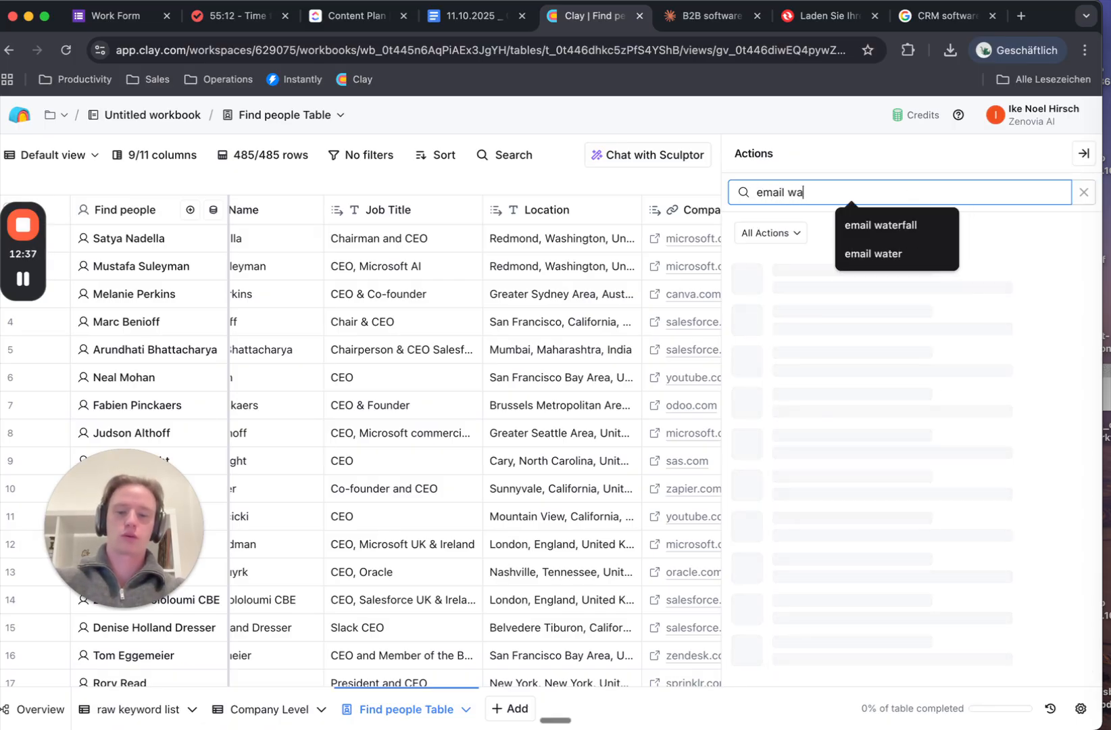
text(terfall)
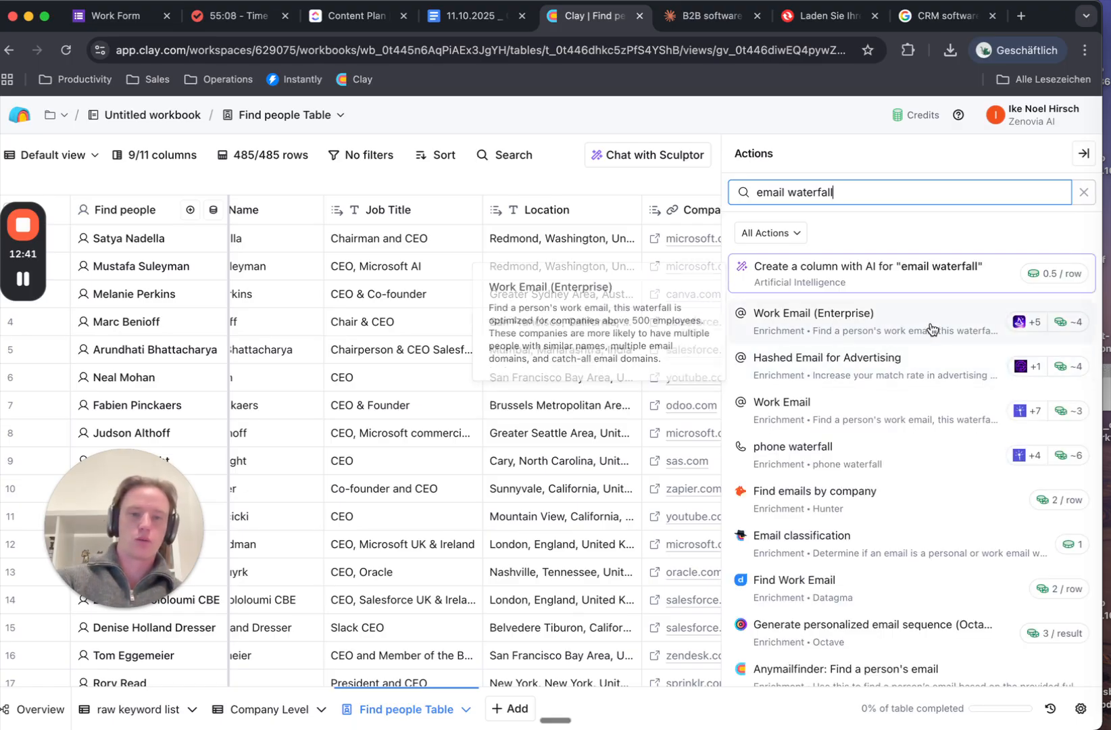
Configure the Work Email waterfall with only Icypeas, LeadMagic, then Prospeo as providers
click(890, 417)
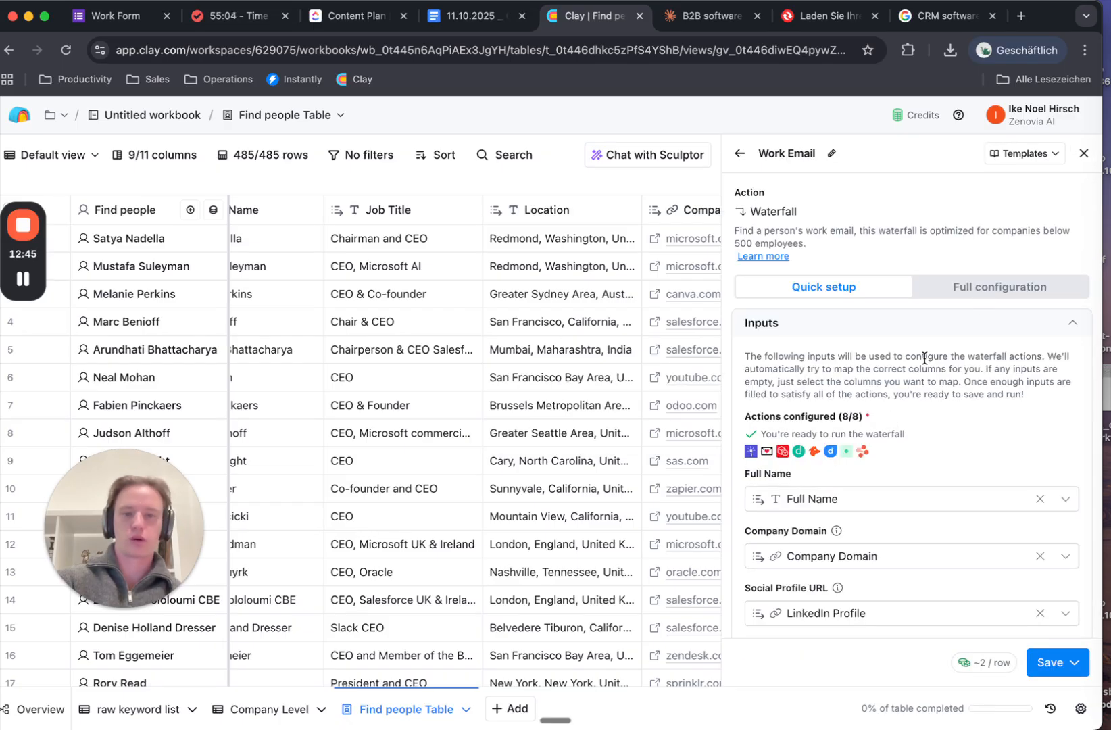
scroll(925, 358, down, 2)
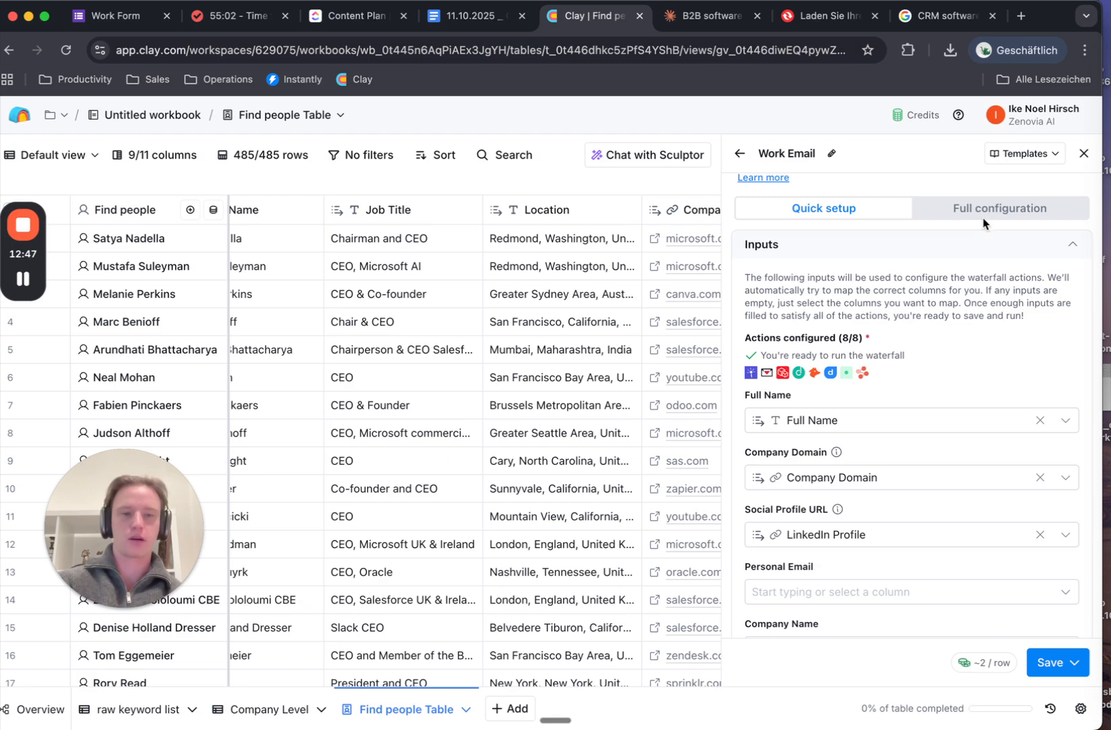
click(983, 215)
scroll(952, 368, down, 1)
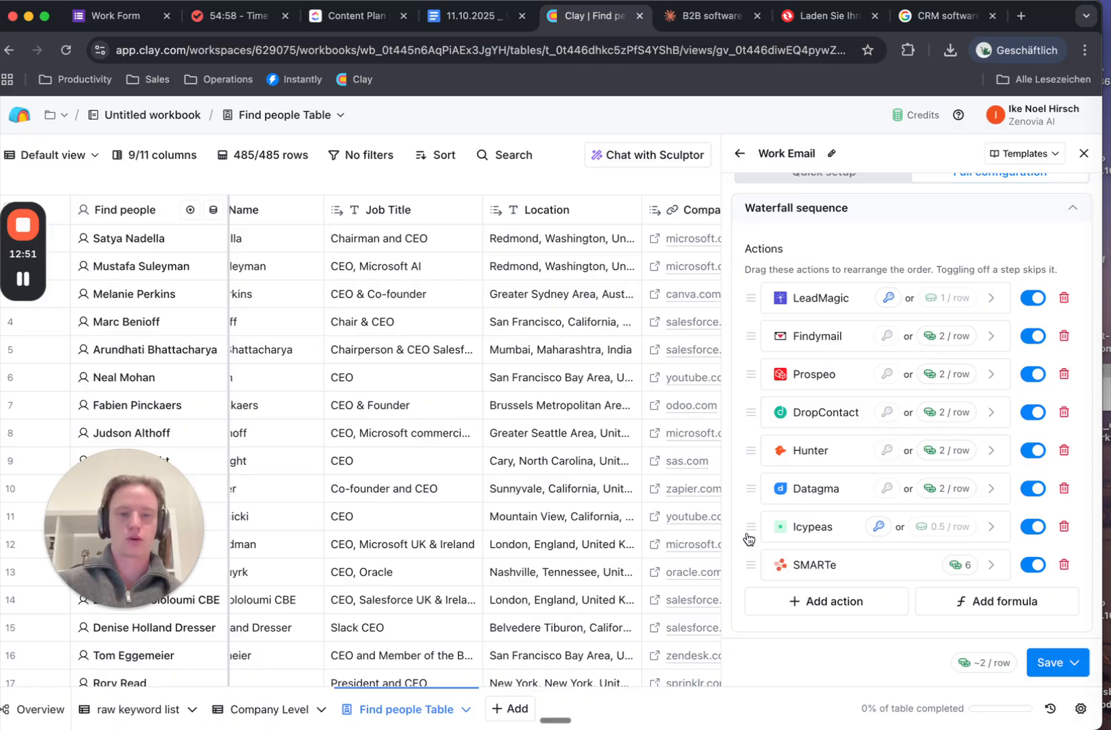
drag(748, 538, 743, 353)
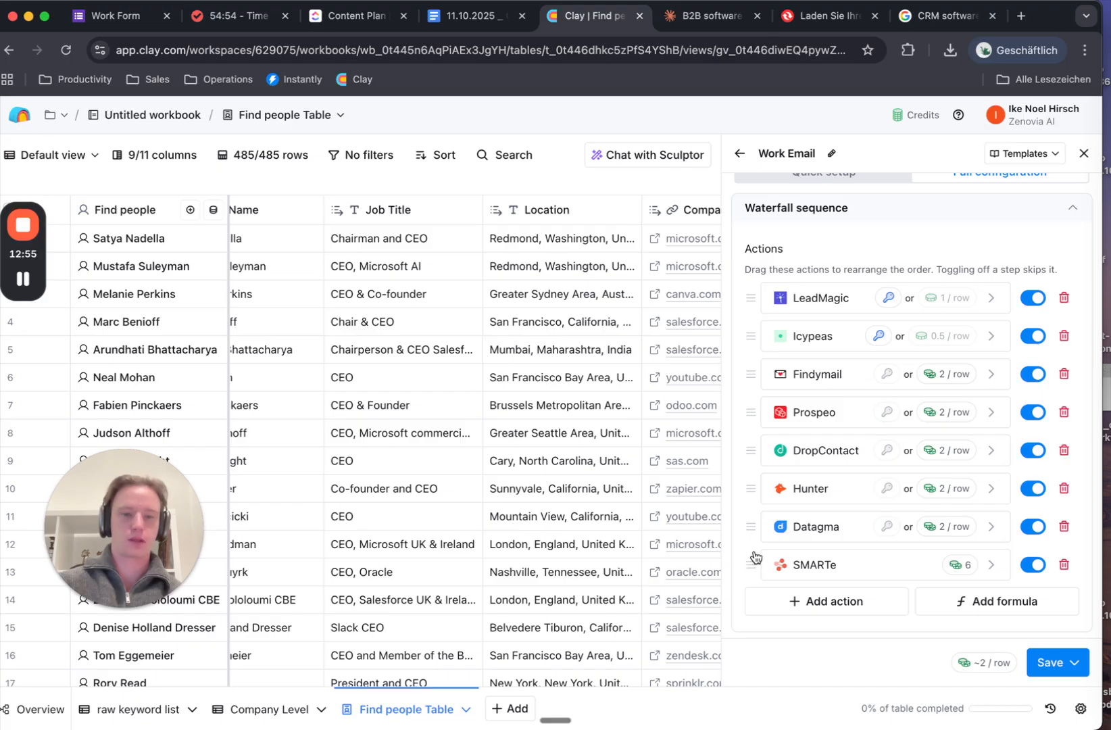
scroll(755, 557, down, 1)
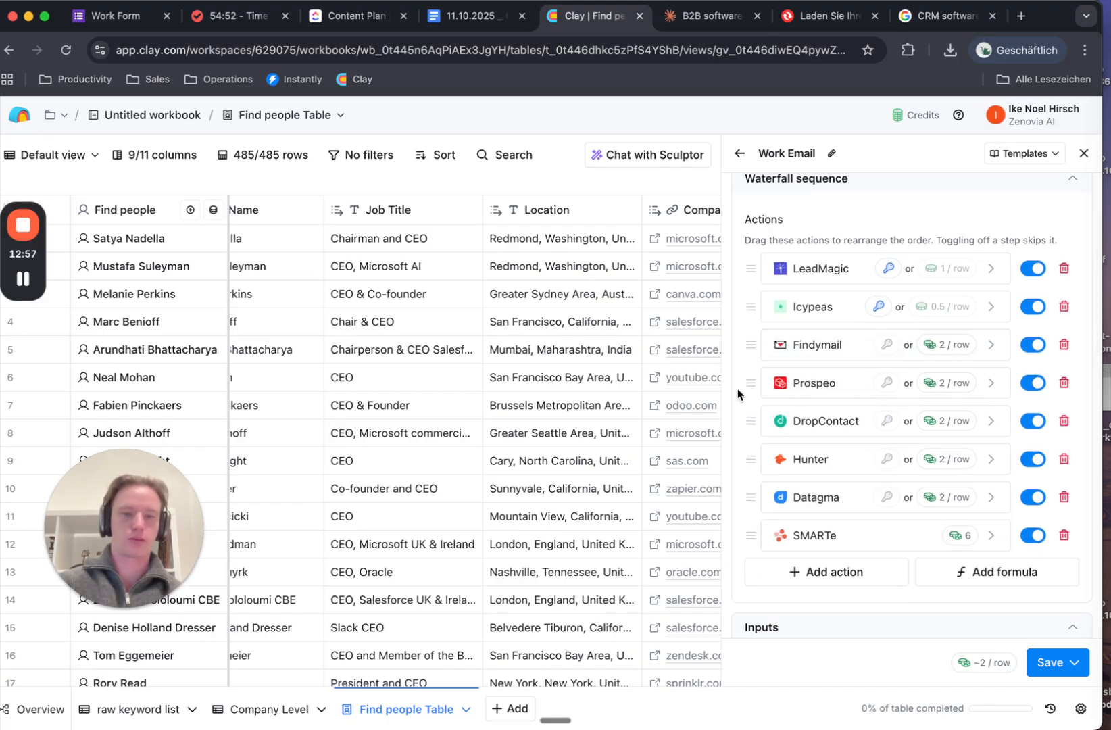
drag(749, 384, 753, 356)
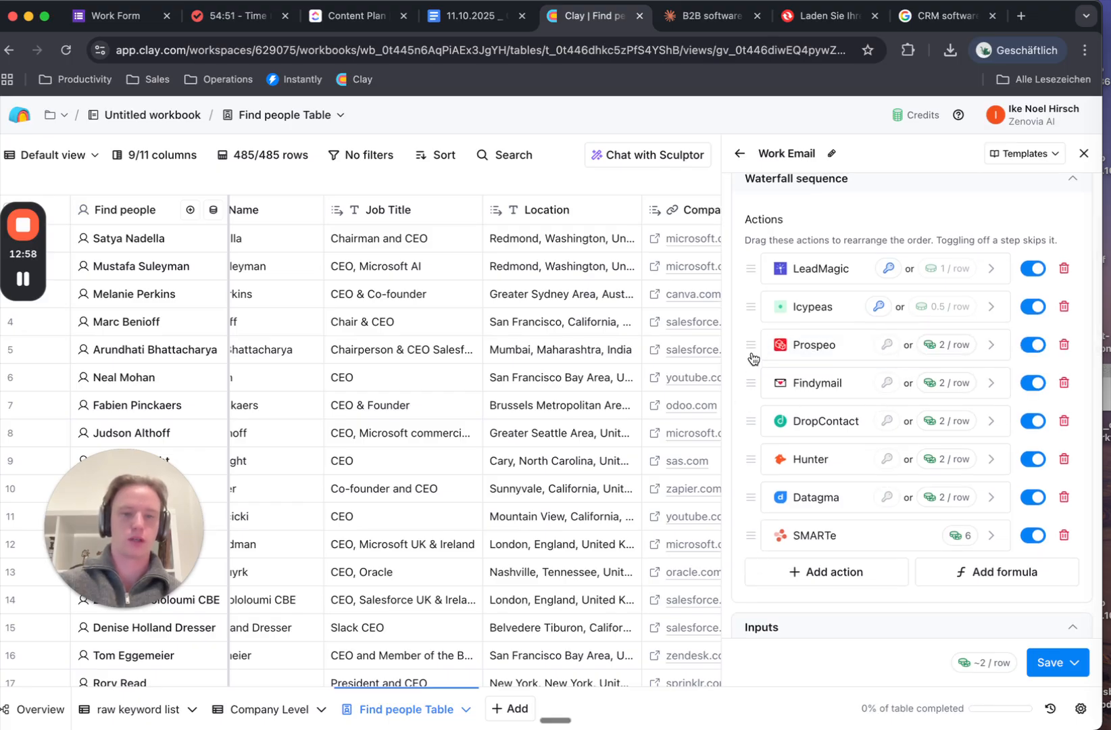
click(1064, 385)
click(1064, 385)
click(1063, 386)
click(1064, 386)
click(1064, 386)
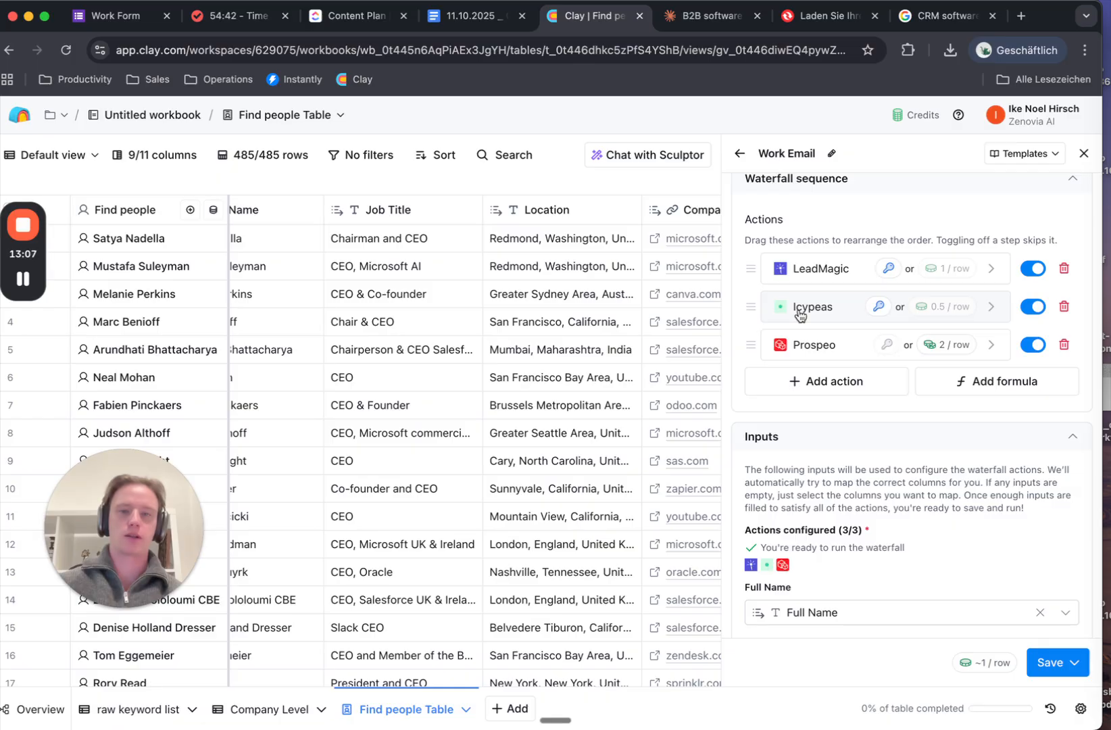
drag(749, 312, 750, 284)
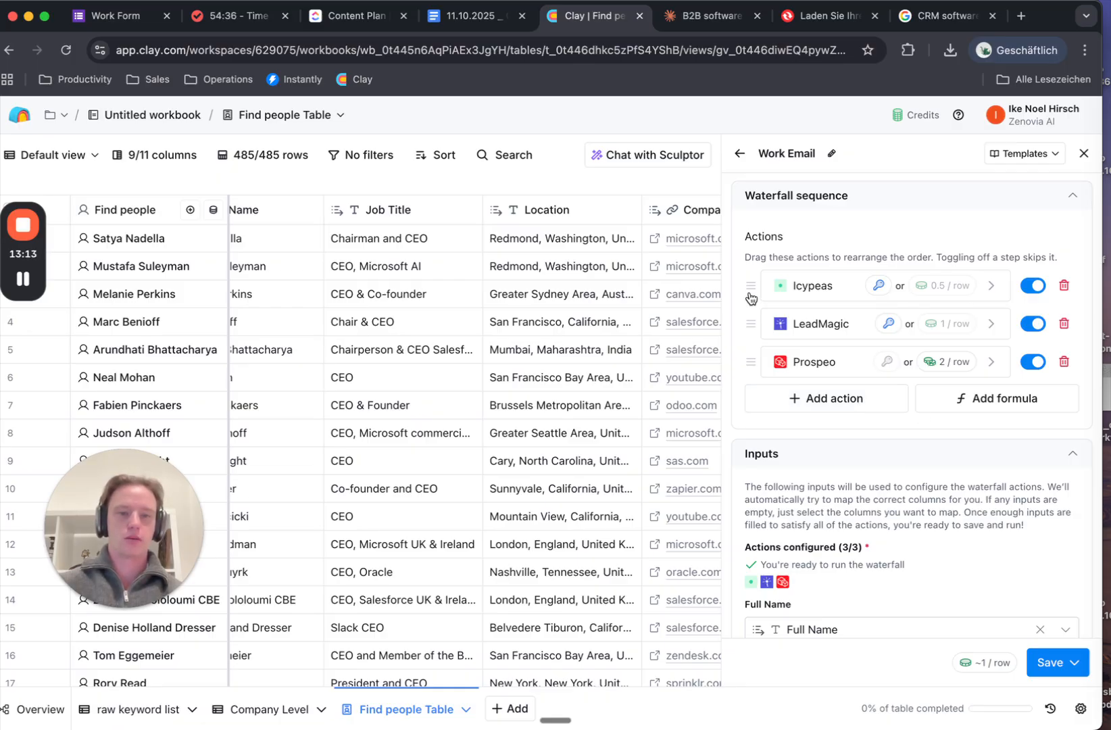
Remove the Findymail validation provider, then save and run the waterfall on 10 rows
scroll(878, 419, down, 5)
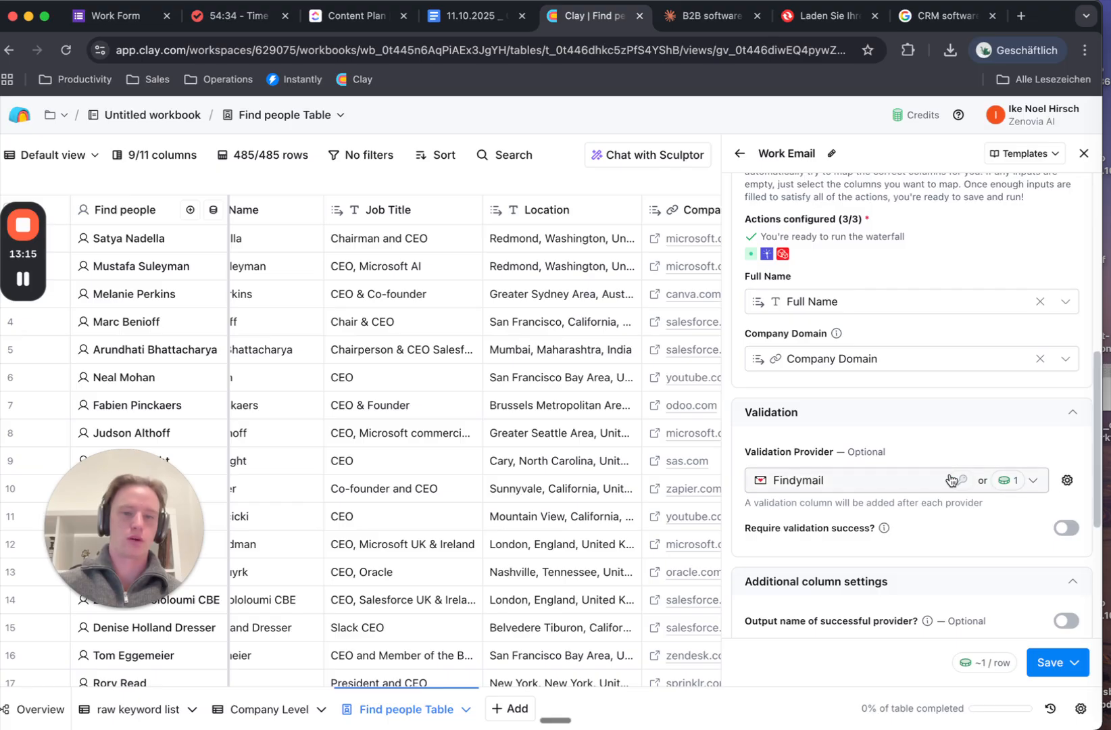
click(1068, 480)
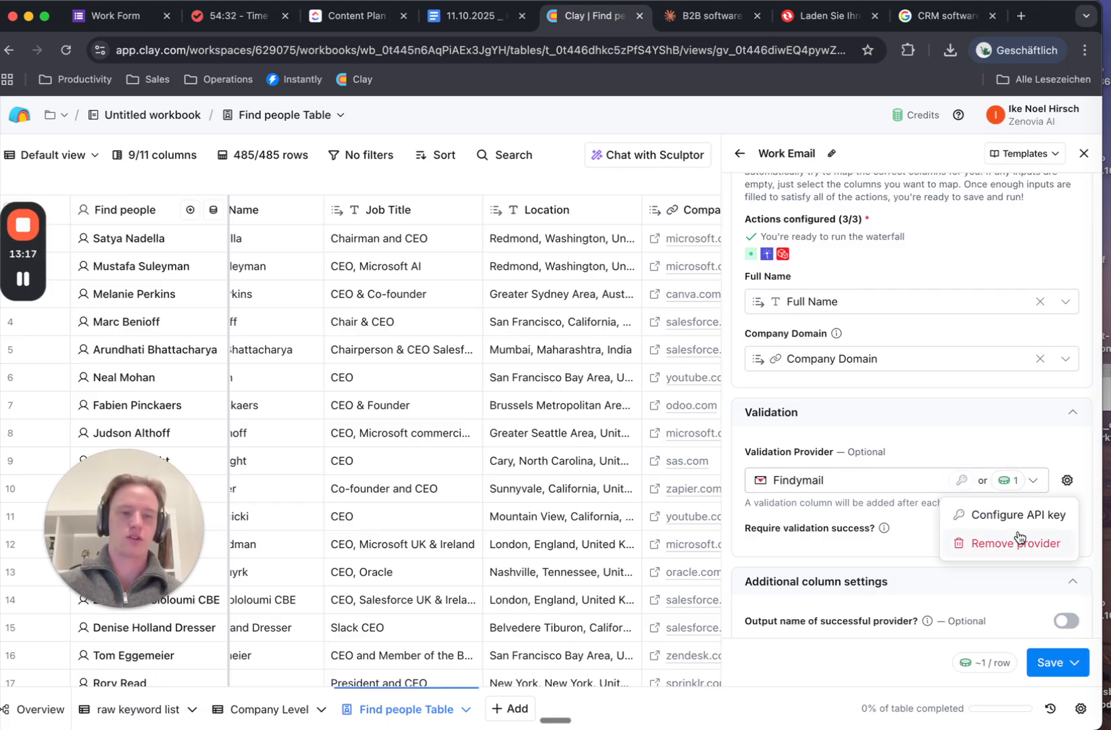
click(1017, 541)
scroll(994, 500, down, 4)
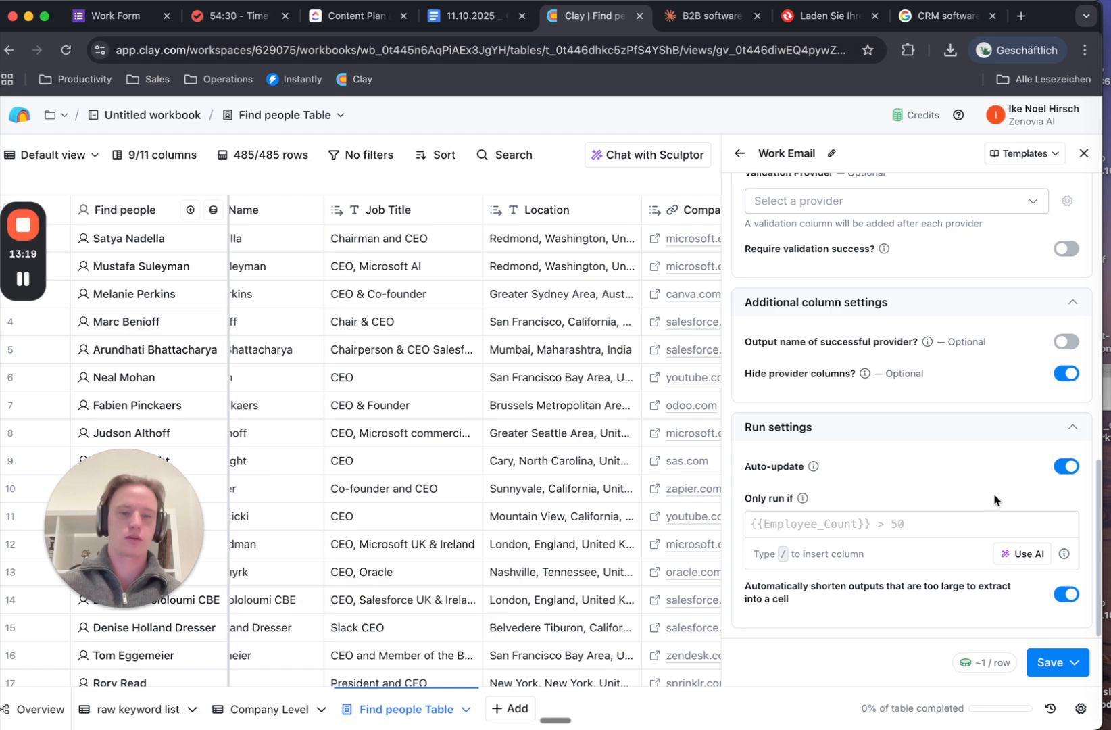
click(1052, 663)
click(960, 551)
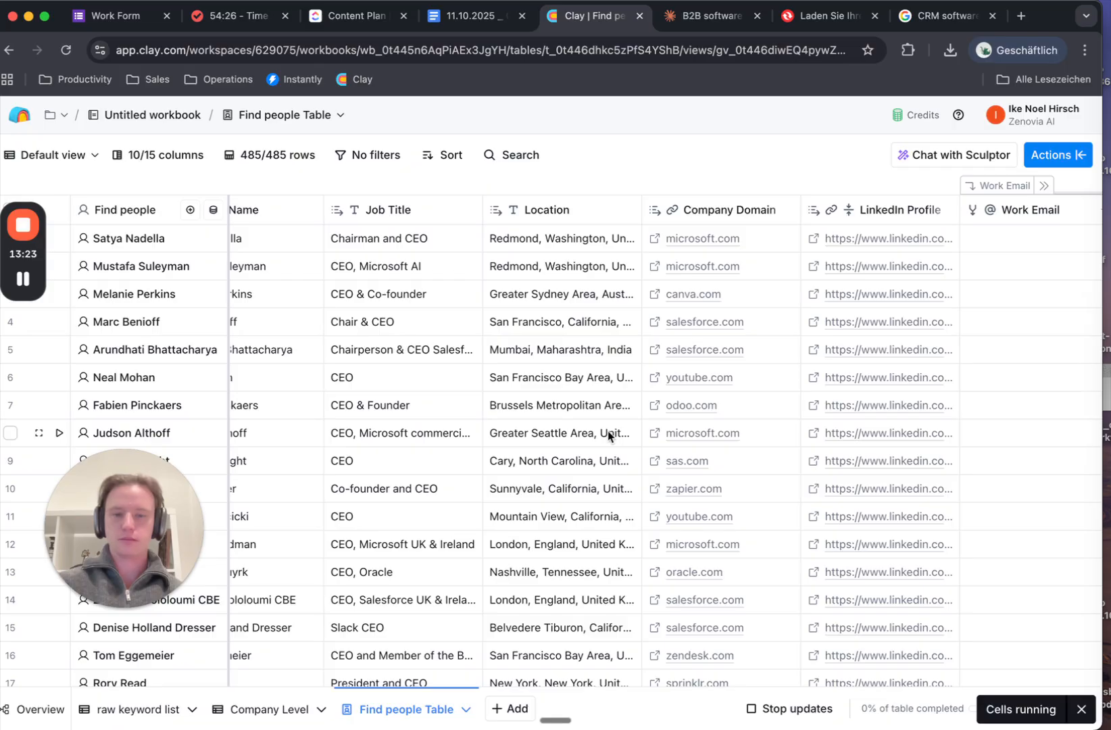
Expand the Work Email column group to reveal the individual Find Work Email provider columns
scroll(608, 433, right, 5)
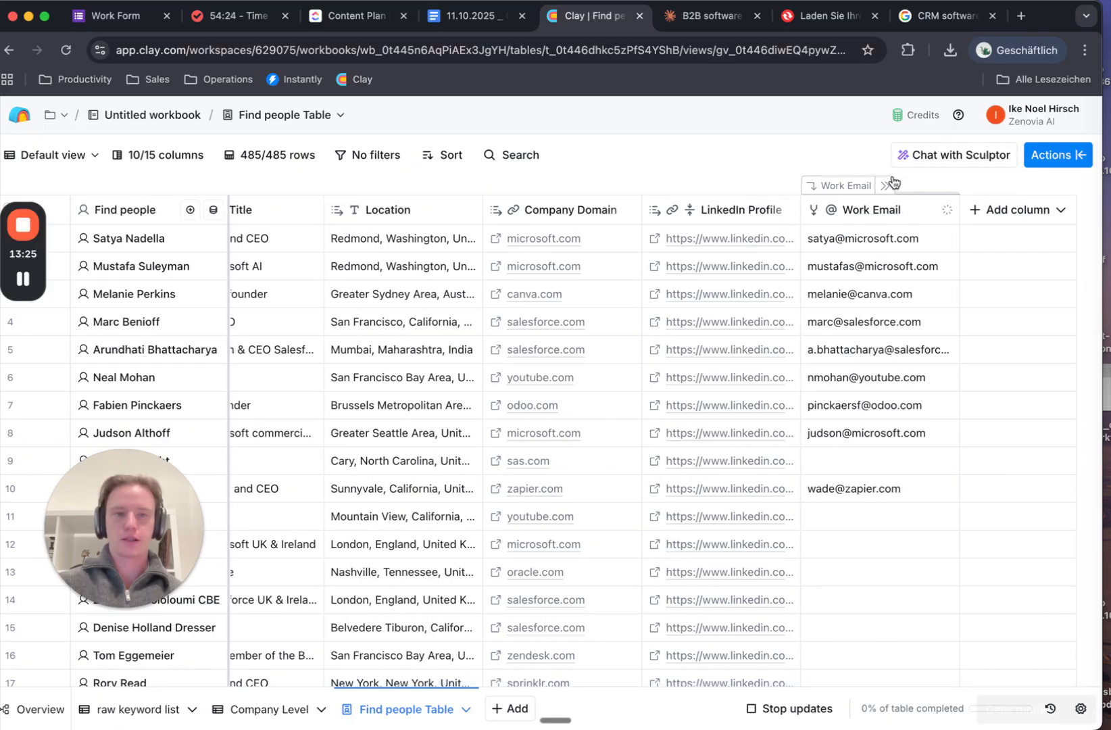
click(886, 185)
scroll(851, 282, right, 10)
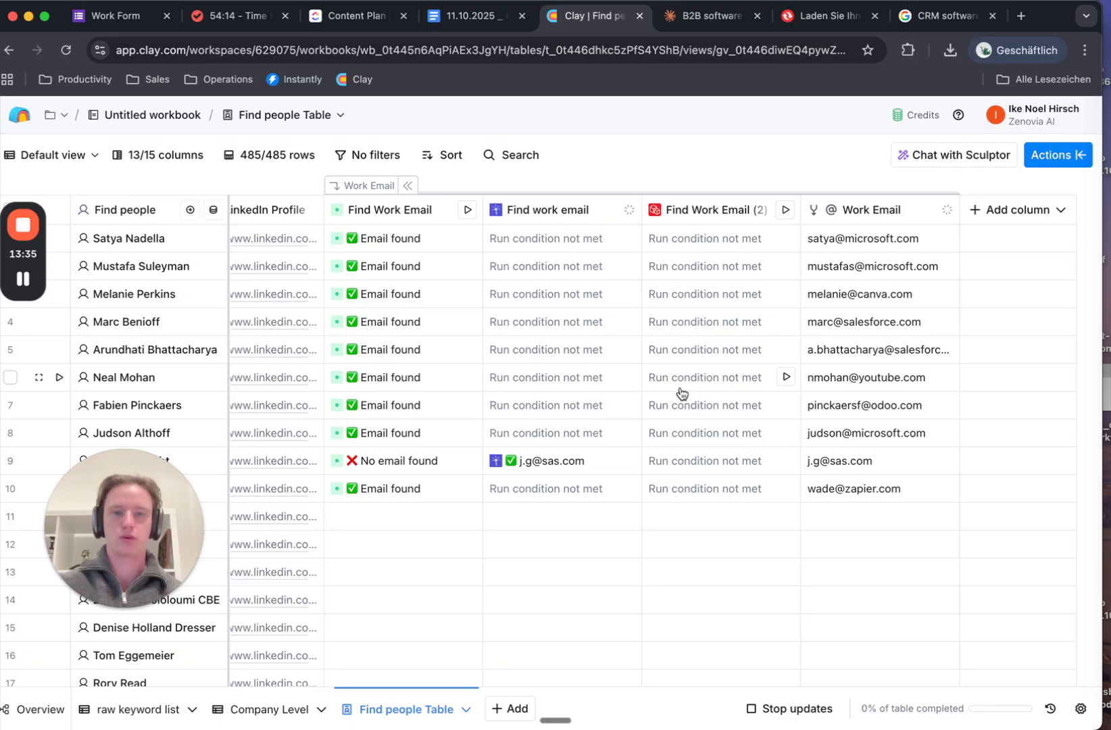
click(1001, 211)
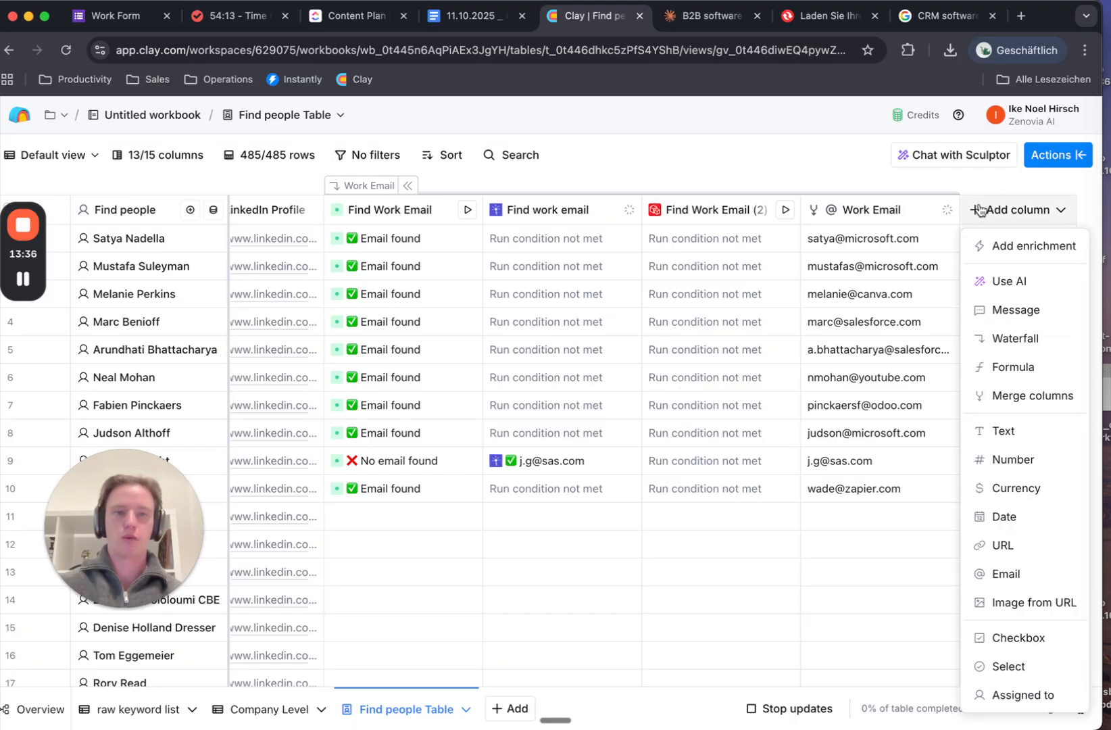
Add a LeadMagic Validate email enrichment by searching 'leadmagic valid'
click(1022, 246)
click(862, 192)
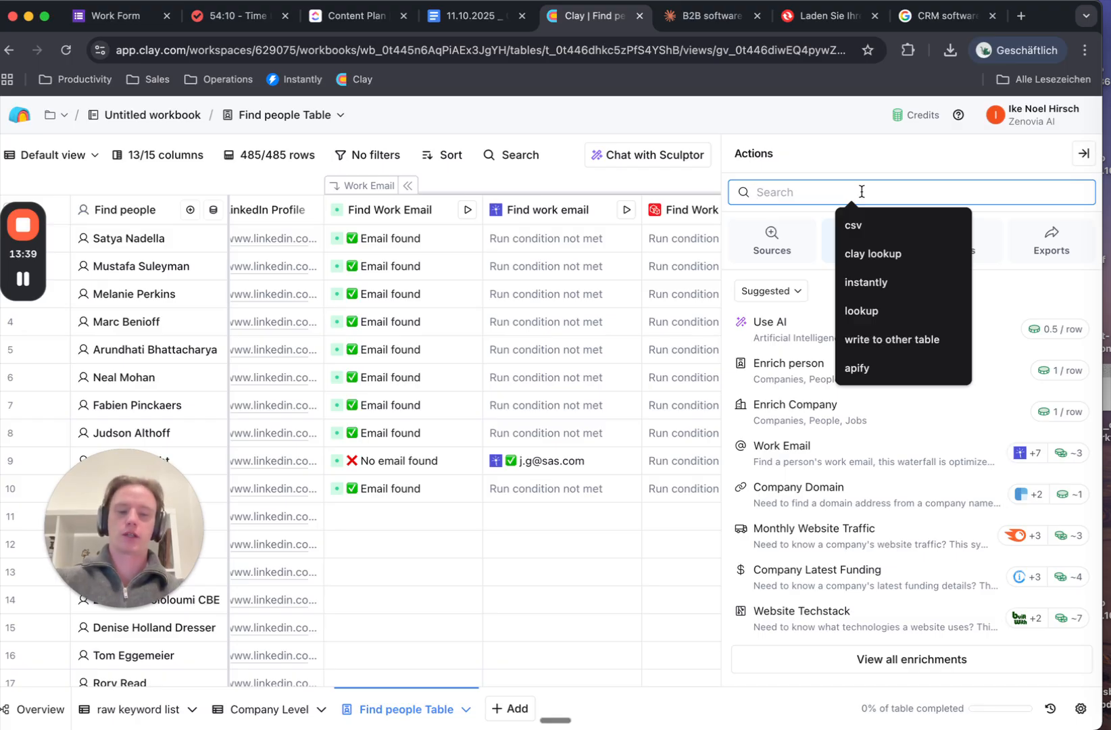
text(leadmagic)
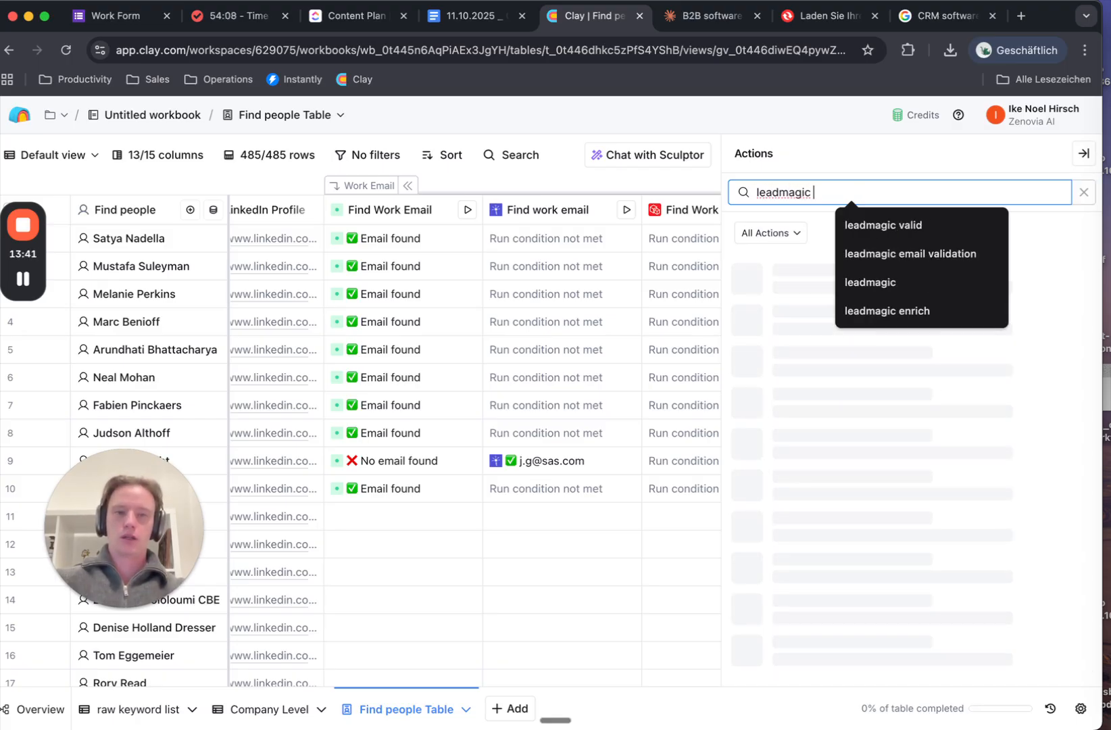
click(889, 228)
click(890, 240)
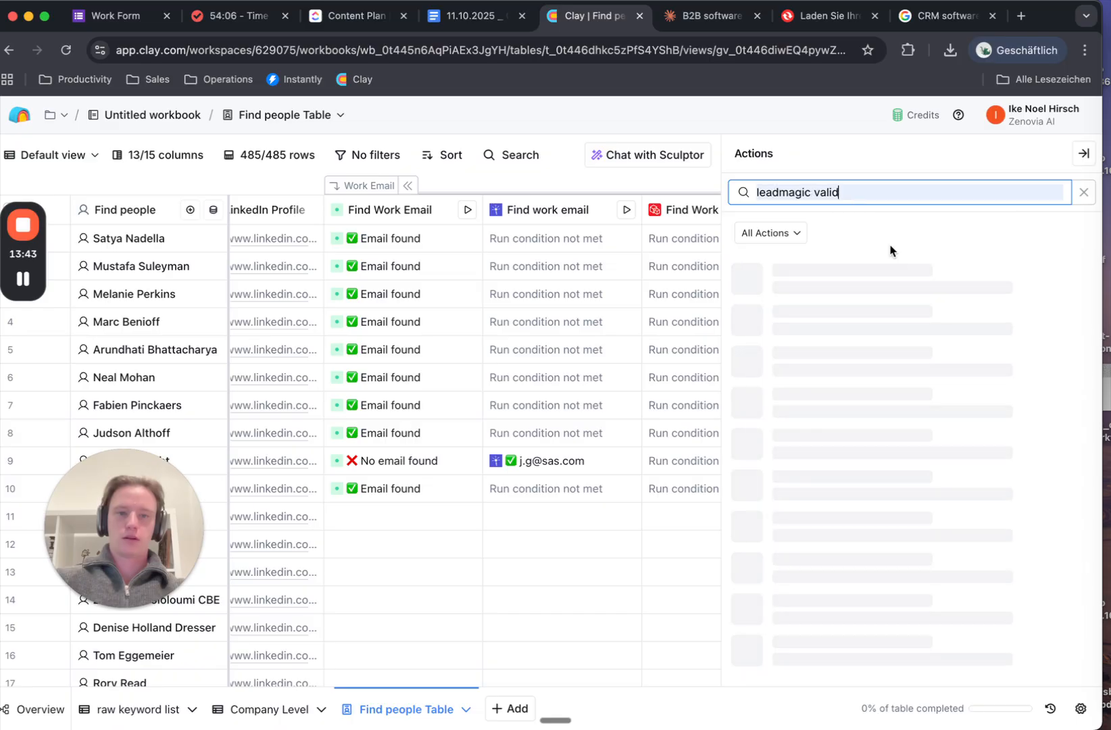
click(820, 315)
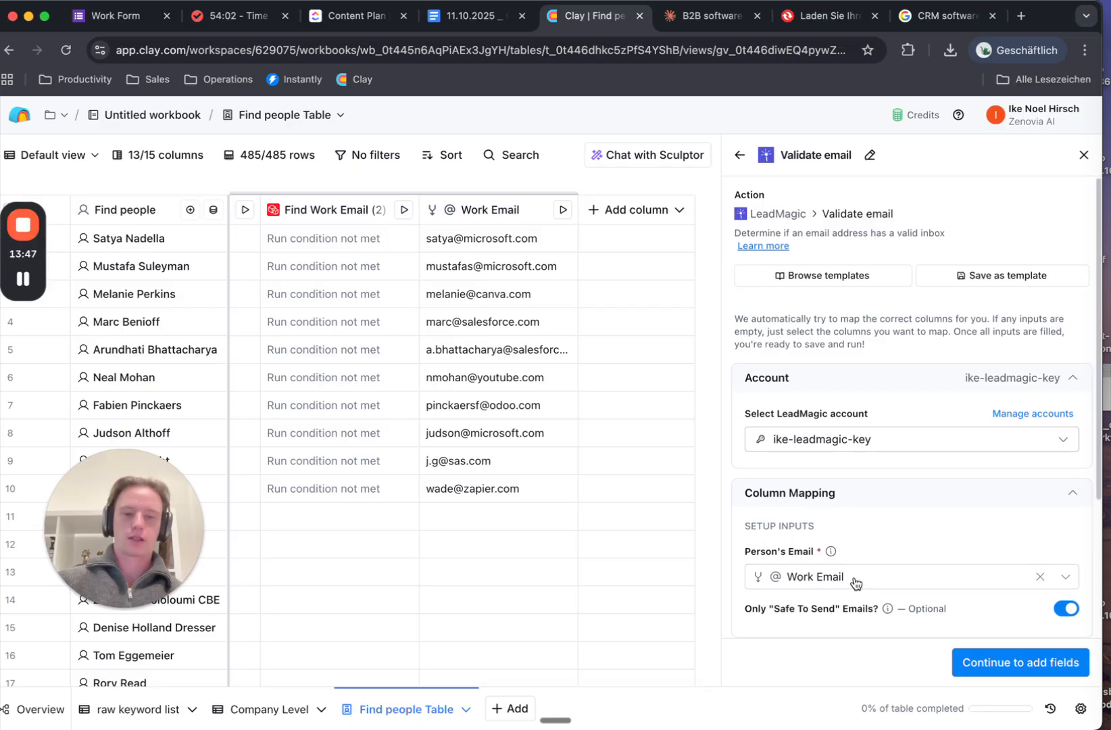
Output only the Status column, dropping Sub Status, and save and run the validation
scroll(925, 581, down, 3)
click(991, 665)
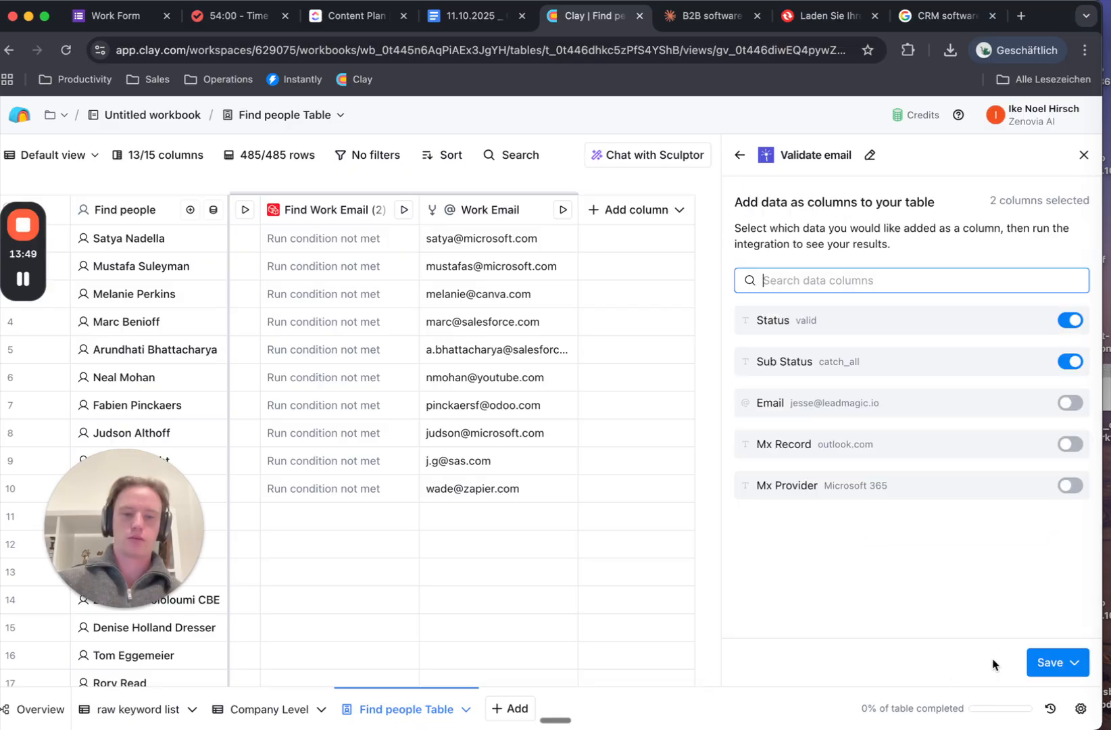
click(1068, 360)
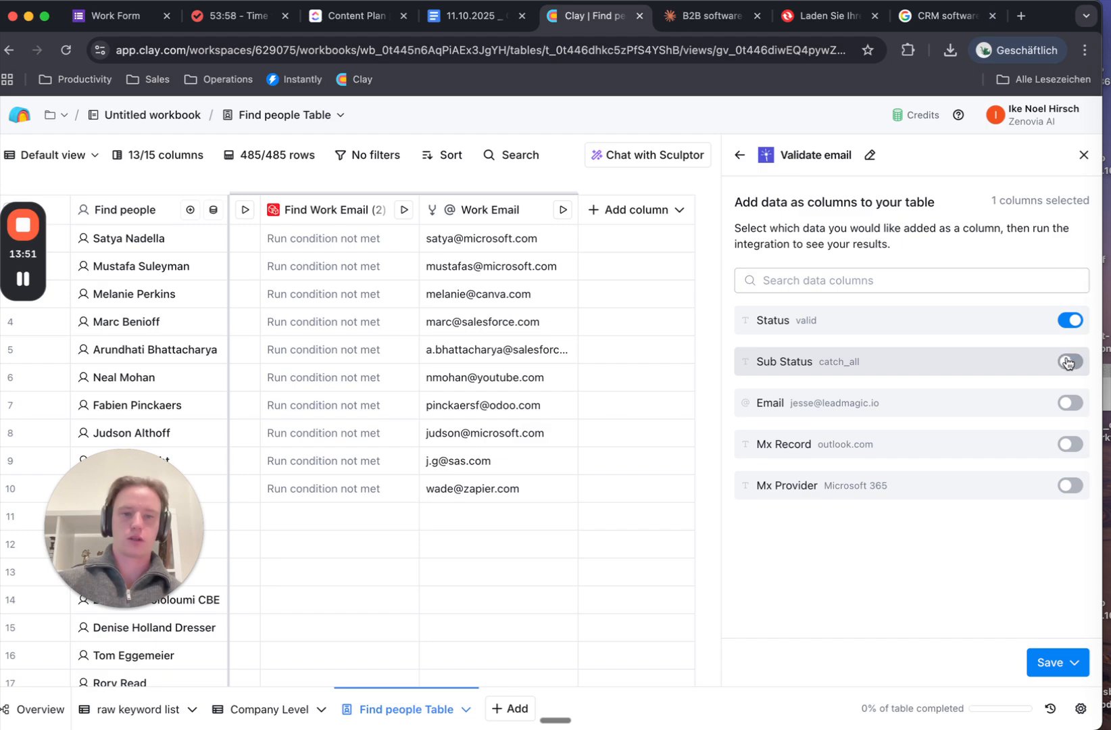
click(1042, 663)
click(976, 573)
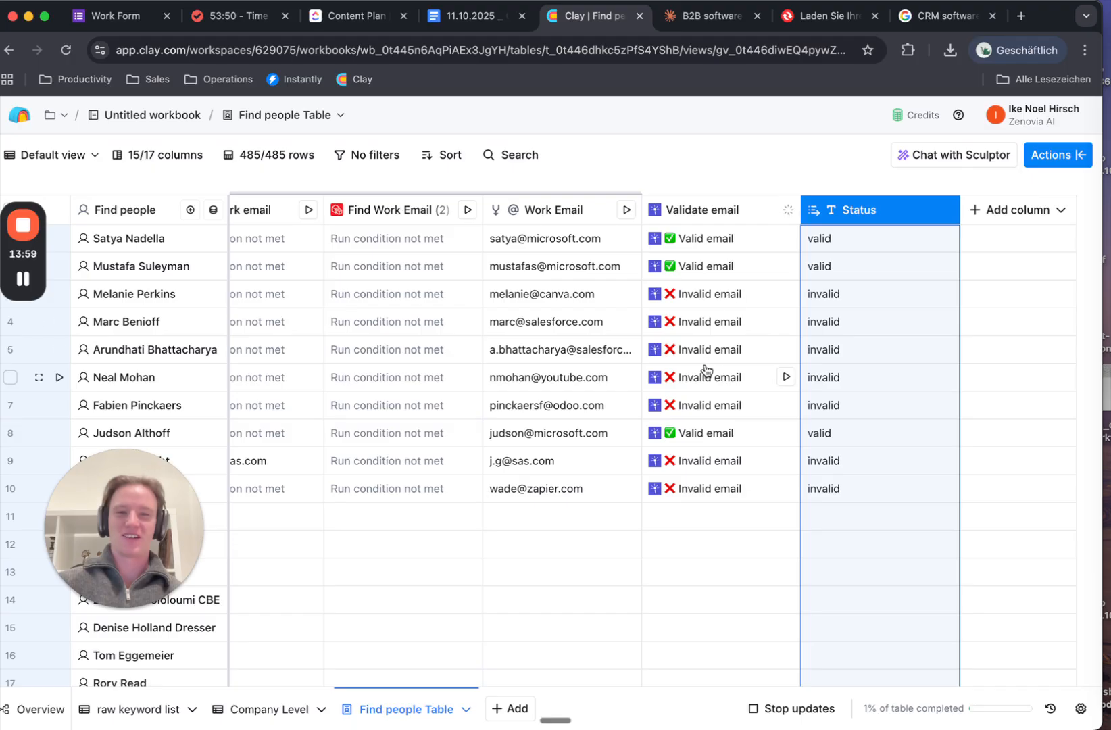
scroll(705, 369, left, 3)
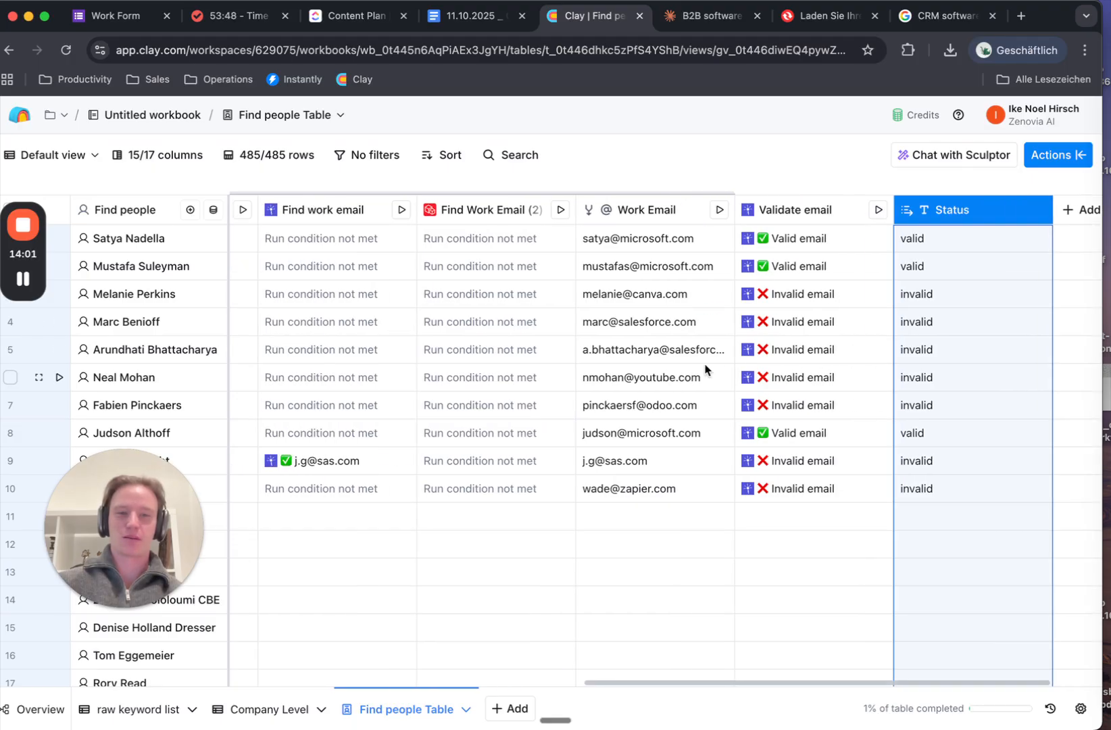
scroll(705, 369, right, 3)
click(974, 217)
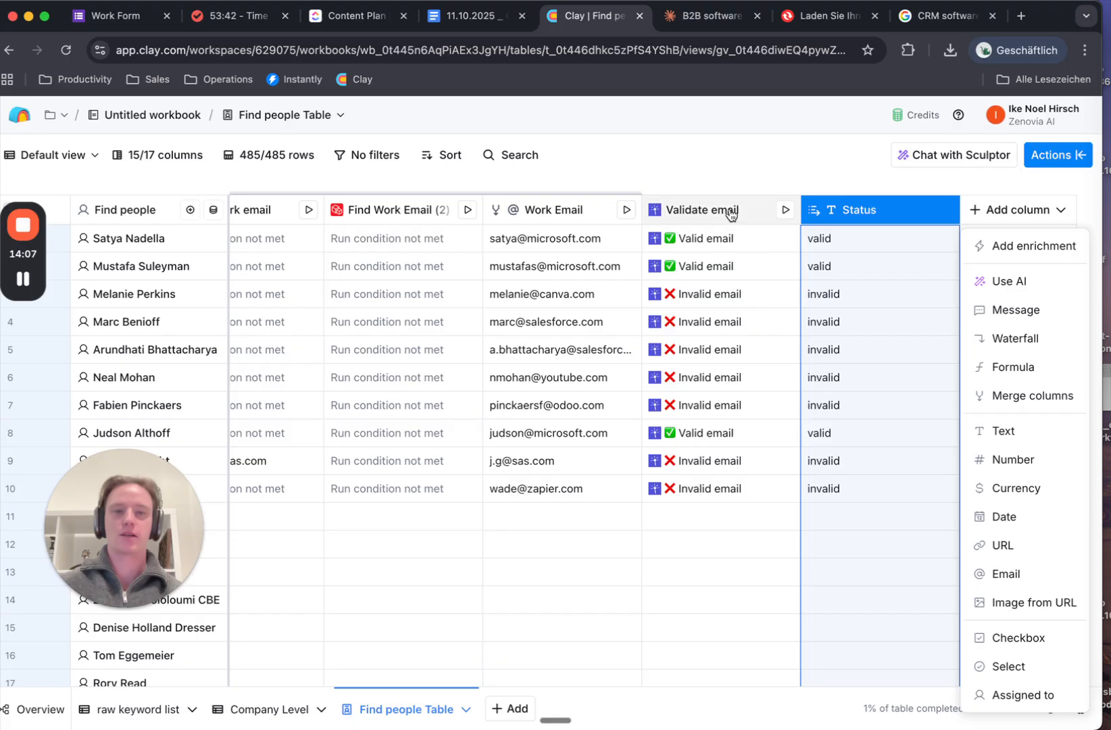
Pick Icypeas's Verify email enrichment, with Email mapped to Work Email
click(1004, 247)
text(icypeas)
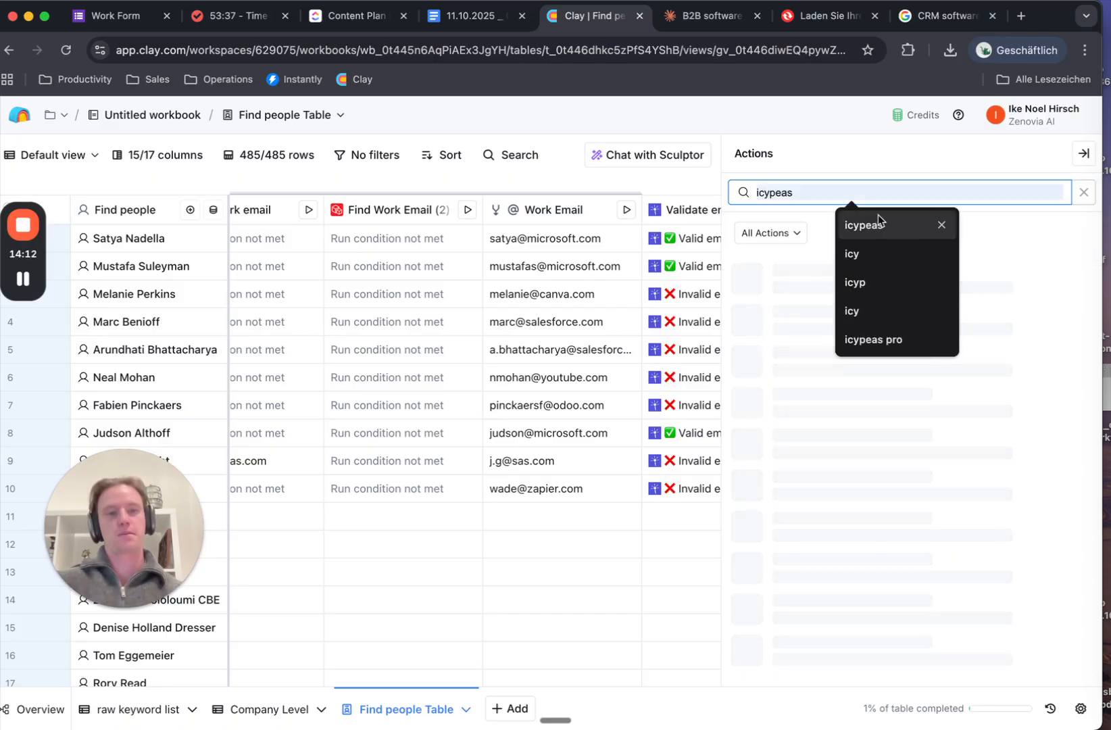
click(878, 216)
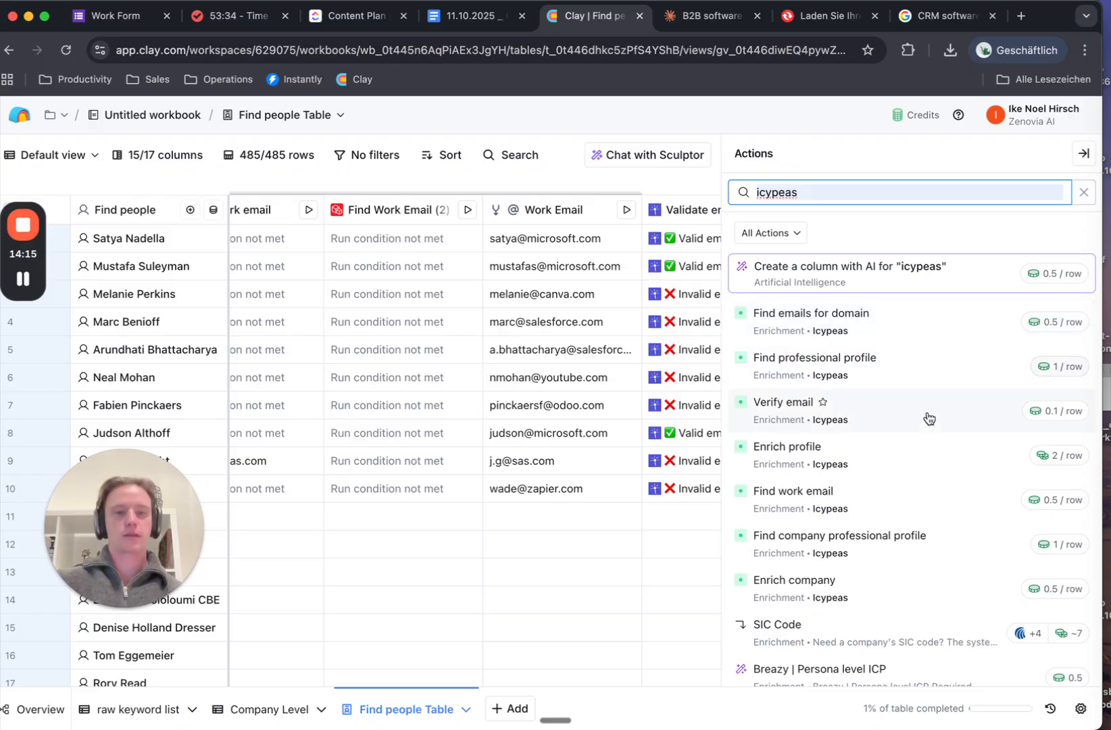
click(923, 419)
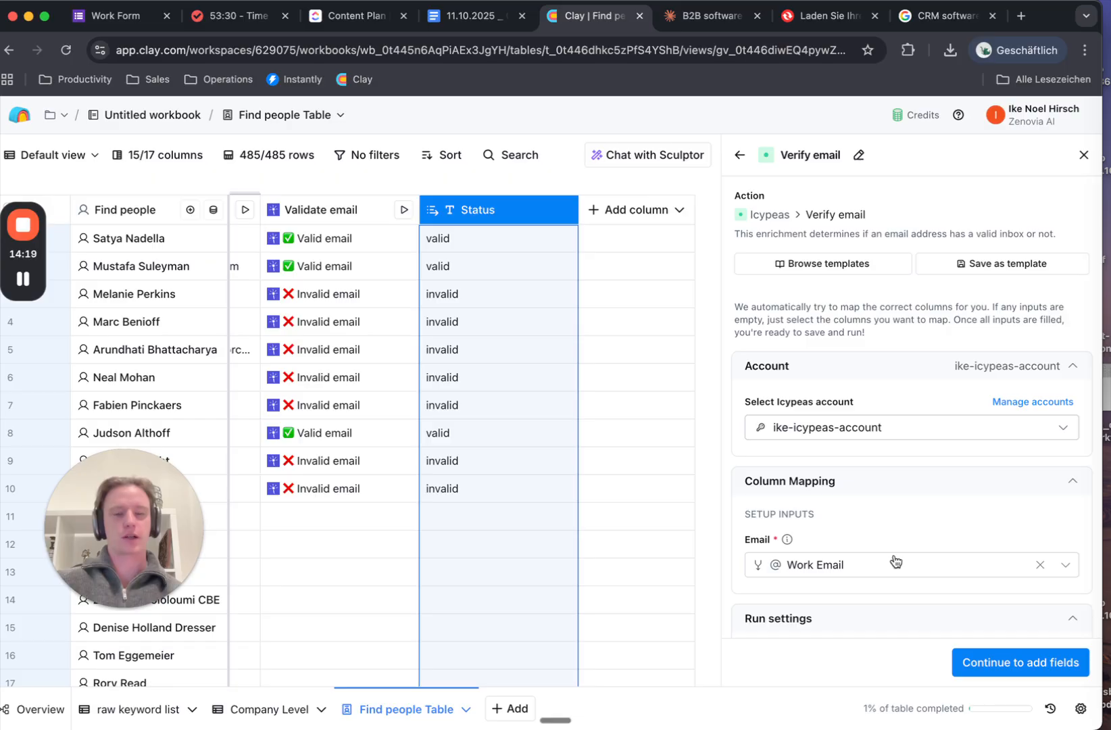
scroll(926, 513, down, 5)
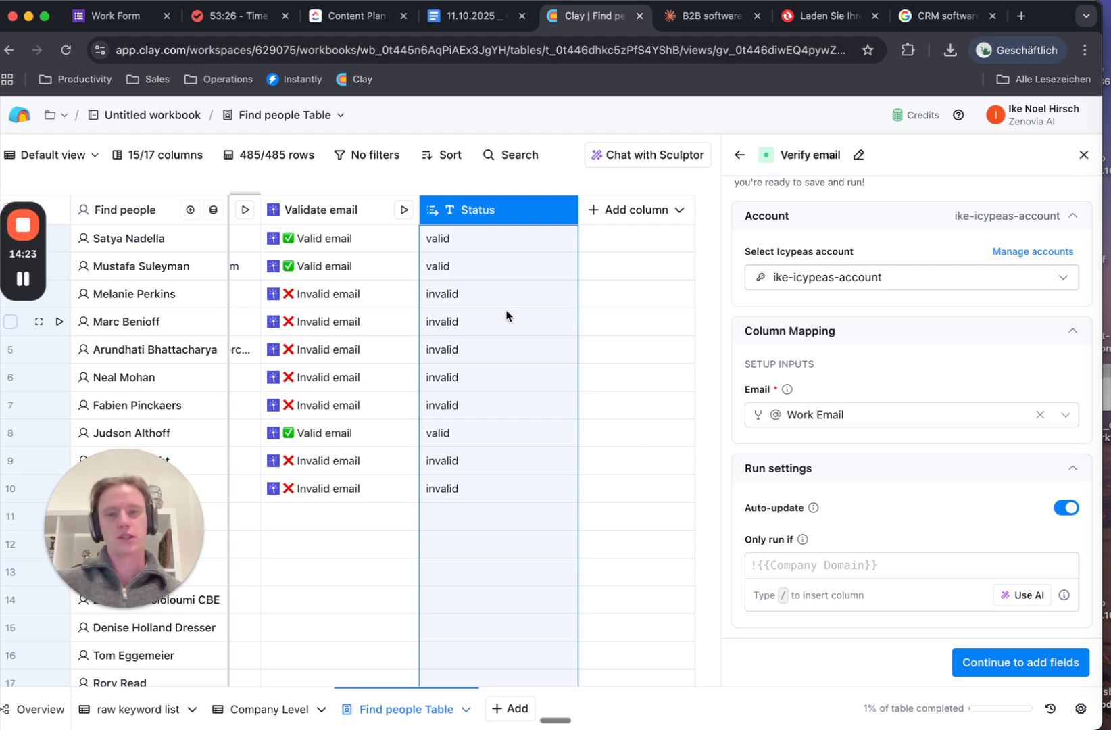
Use an AI-generated formula so Verify email runs only when Status is invalid, then continue to outputs
click(1029, 596)
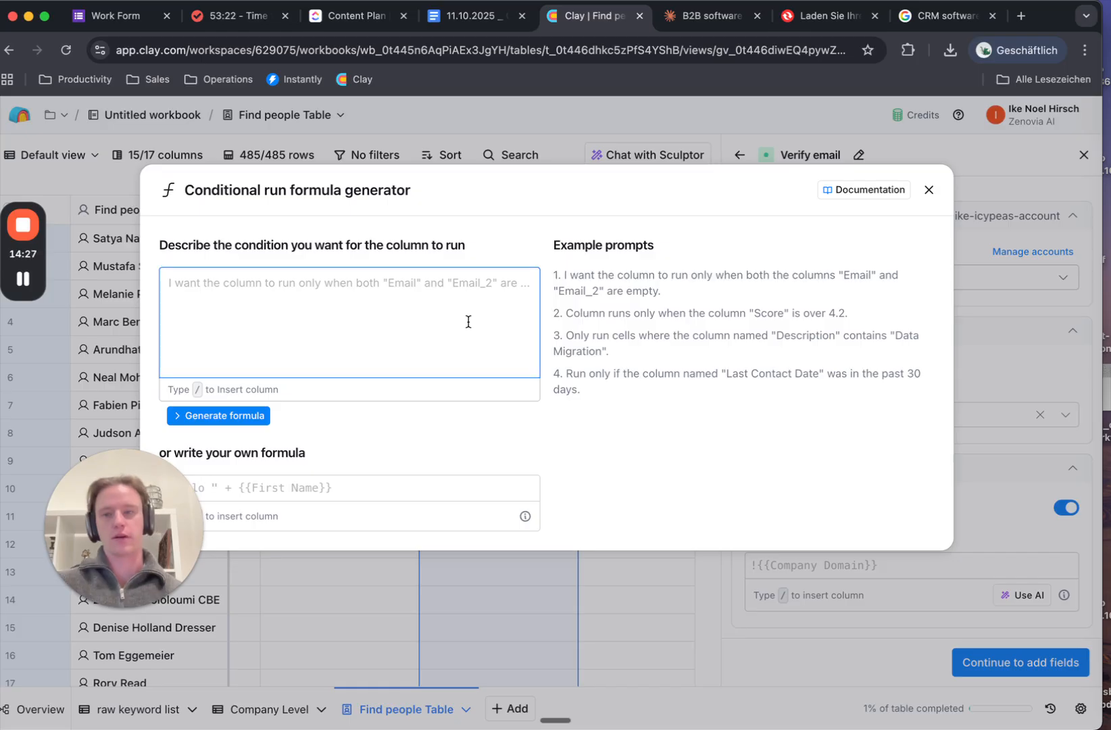
text(only )
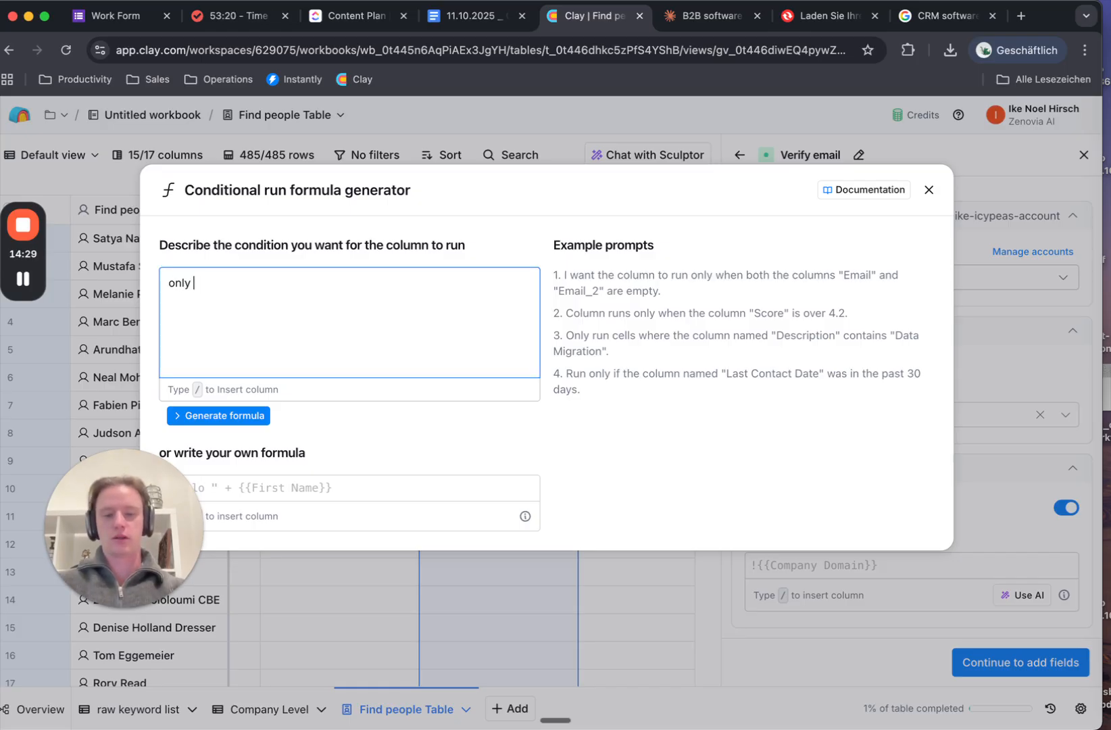
text(if /)
scroll(400, 406, down, 2)
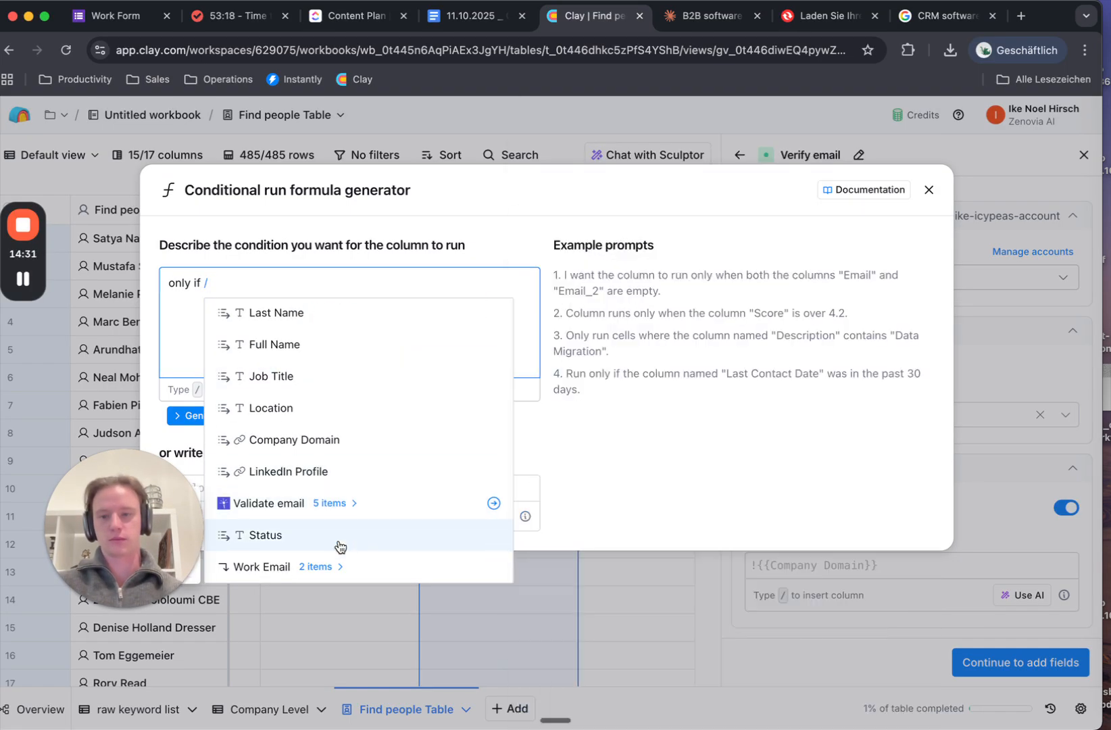
click(340, 547)
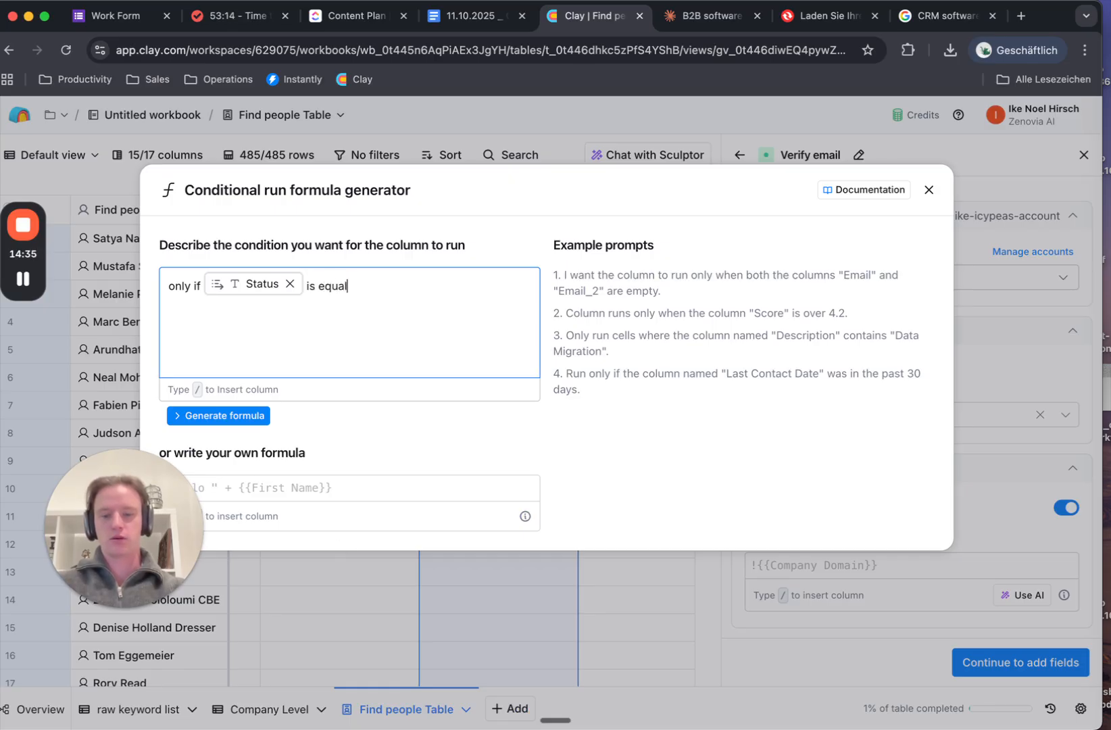
click(220, 417)
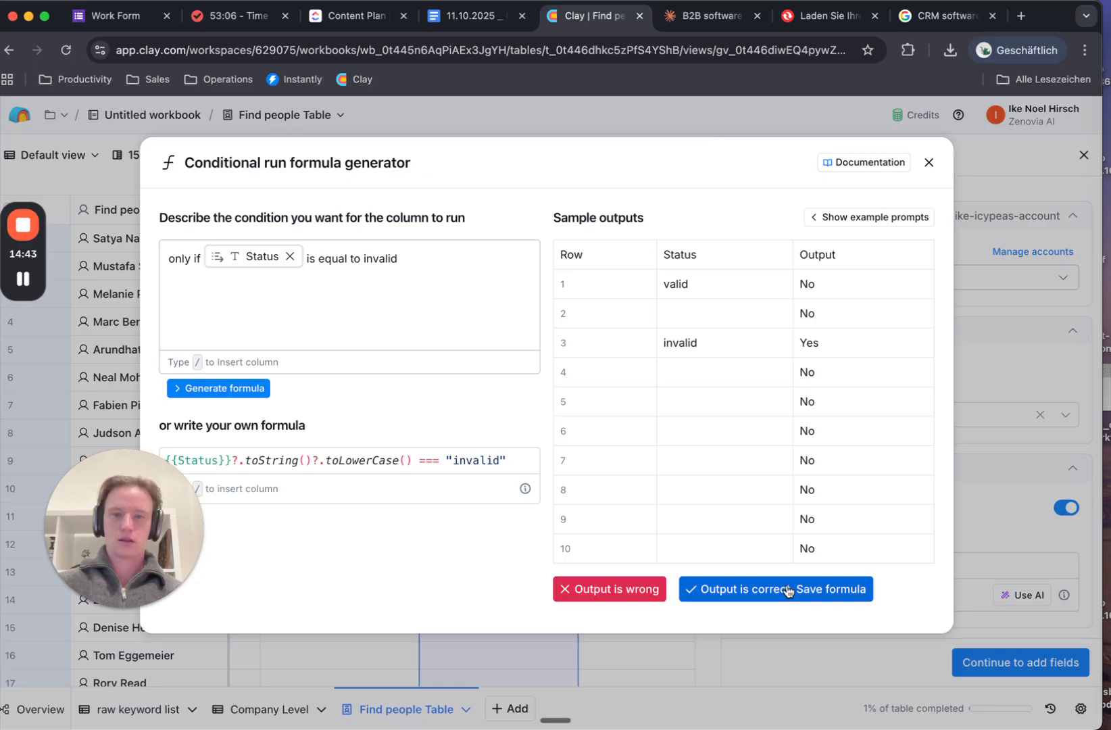
click(788, 590)
click(1020, 663)
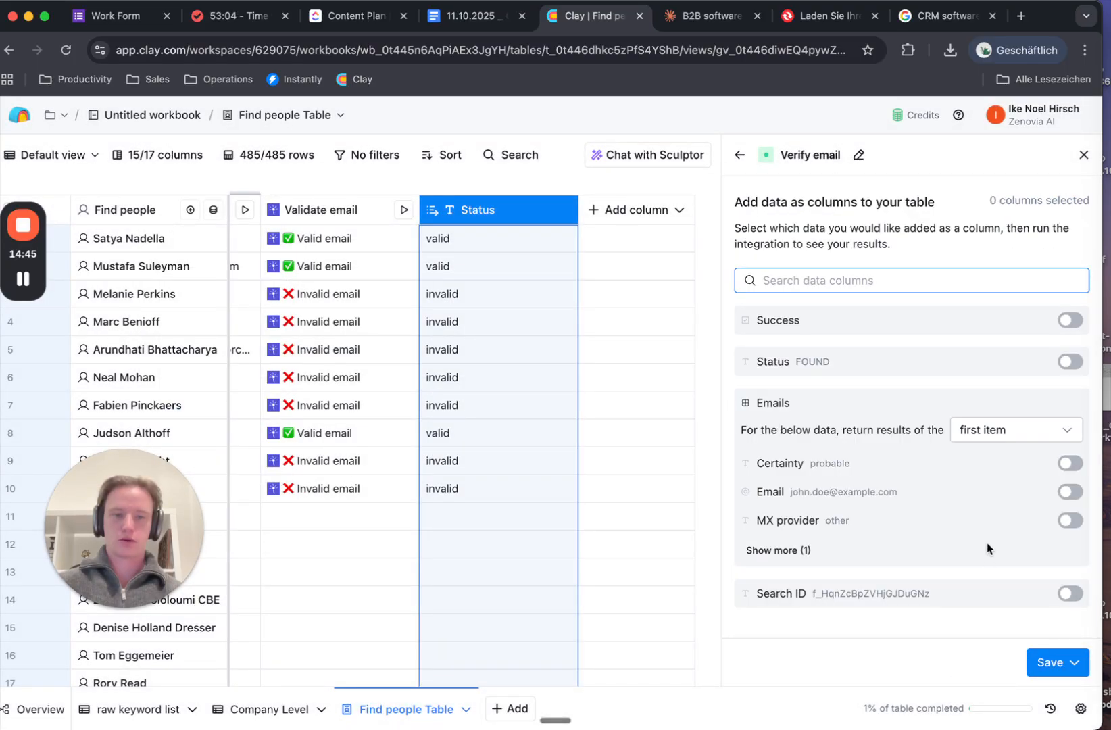
Turn on the Status output and save and run Verify email on 10 rows
click(1070, 362)
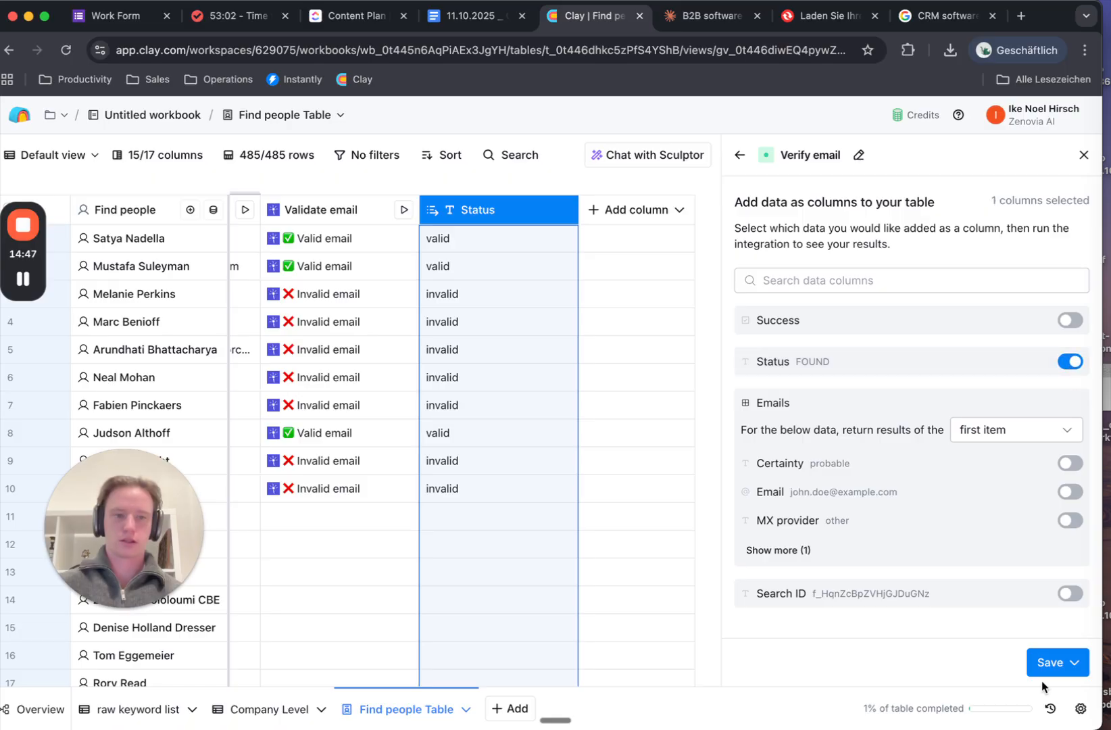
click(1052, 662)
click(1000, 573)
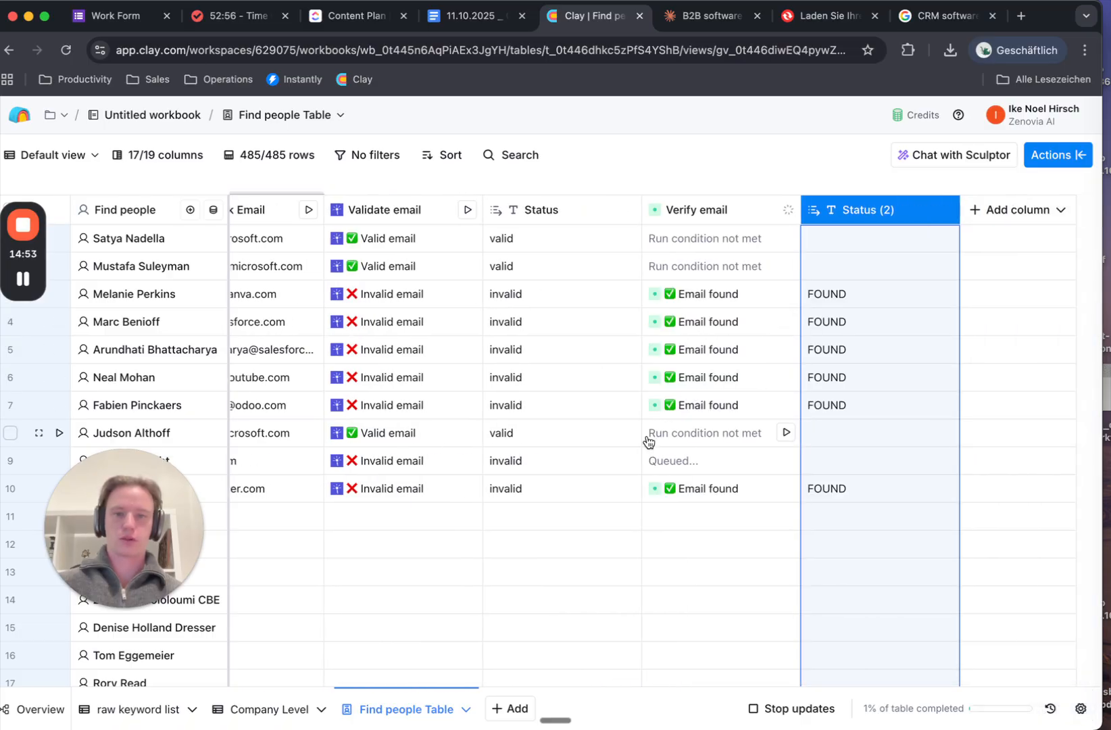
Check the cell details of a Verify email result showing a found email
click(712, 303)
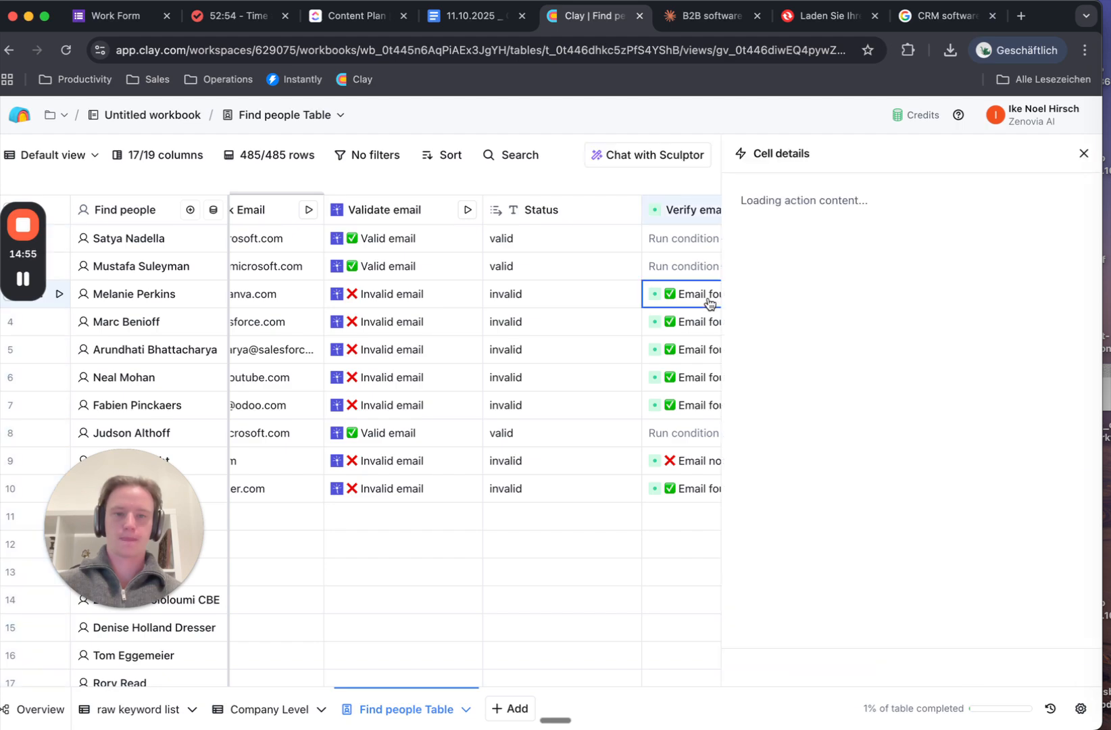
click(1084, 154)
scroll(734, 386, left, 2)
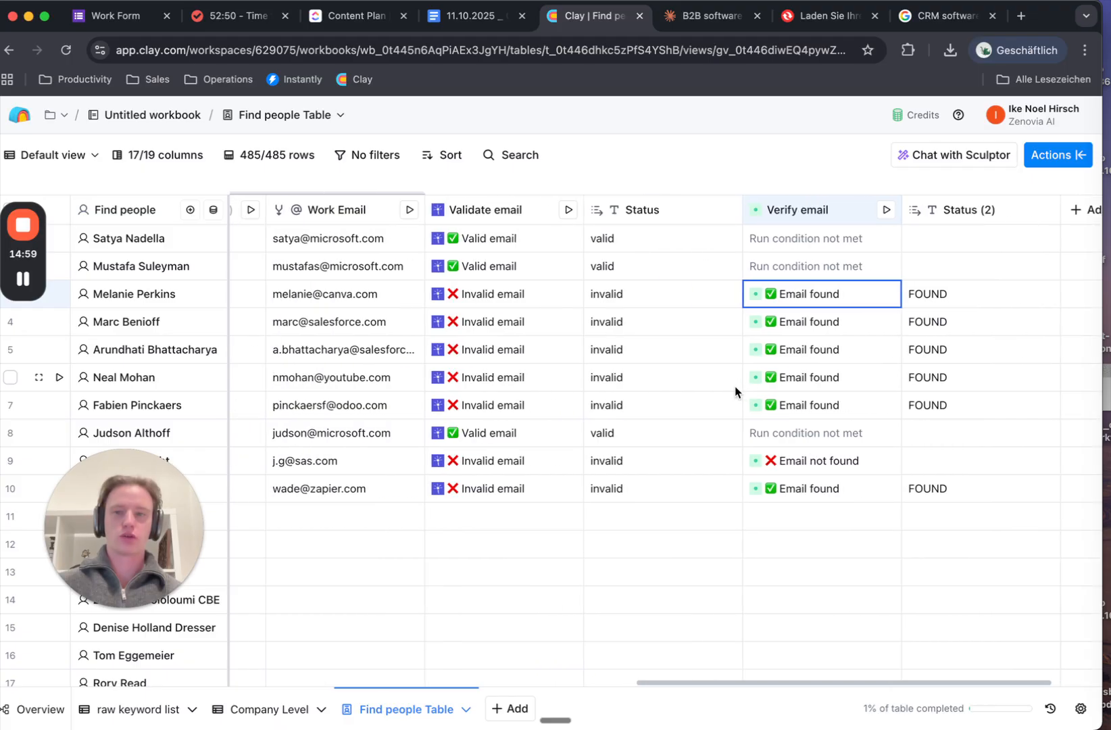
scroll(735, 386, right, 2)
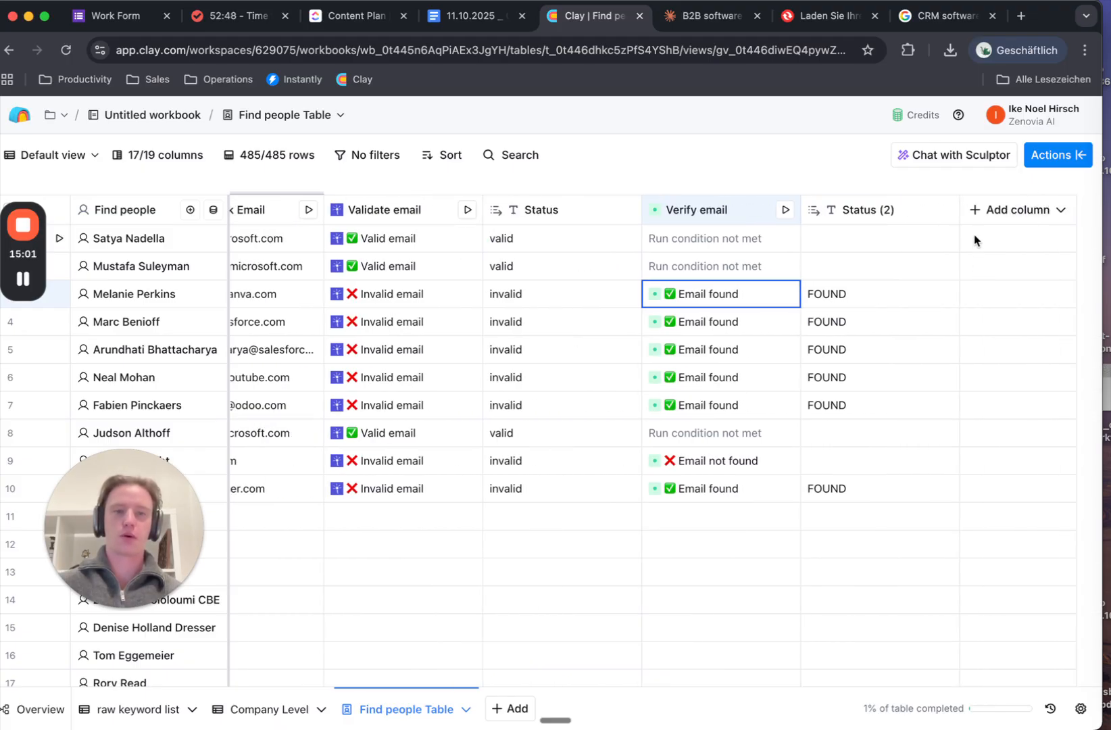
Add a Formula column described as 'output /Work Email if /Status is valid or /Status (2) is FOUND'
click(974, 211)
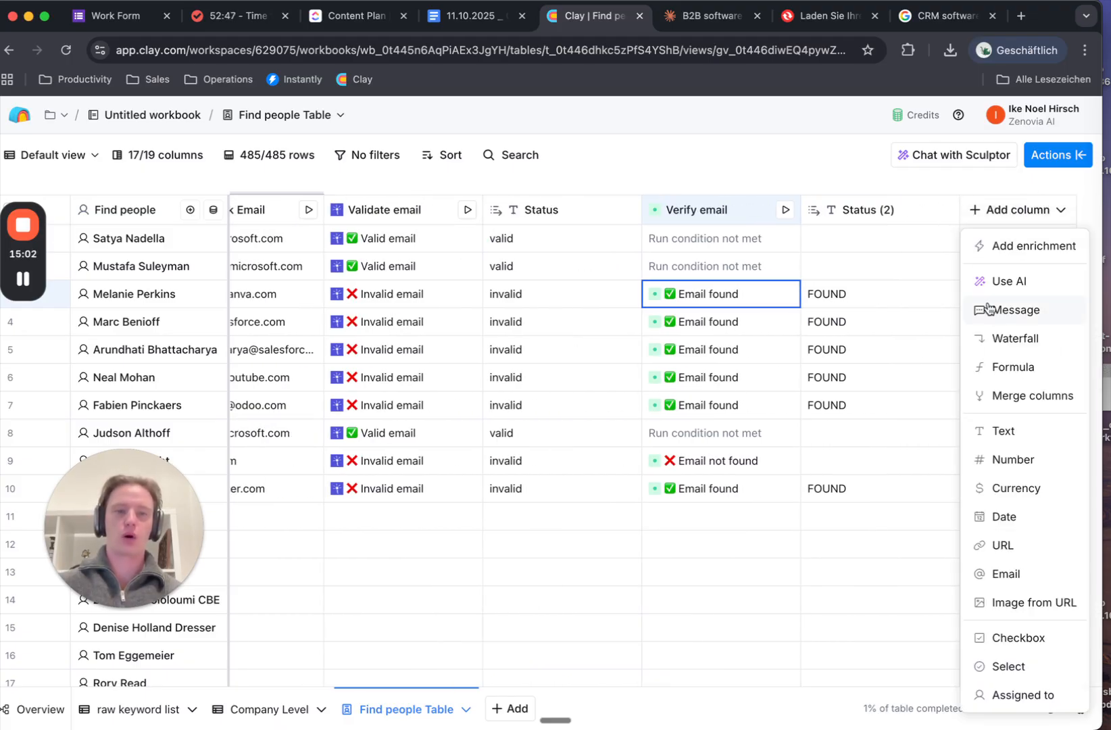
click(990, 366)
click(394, 280)
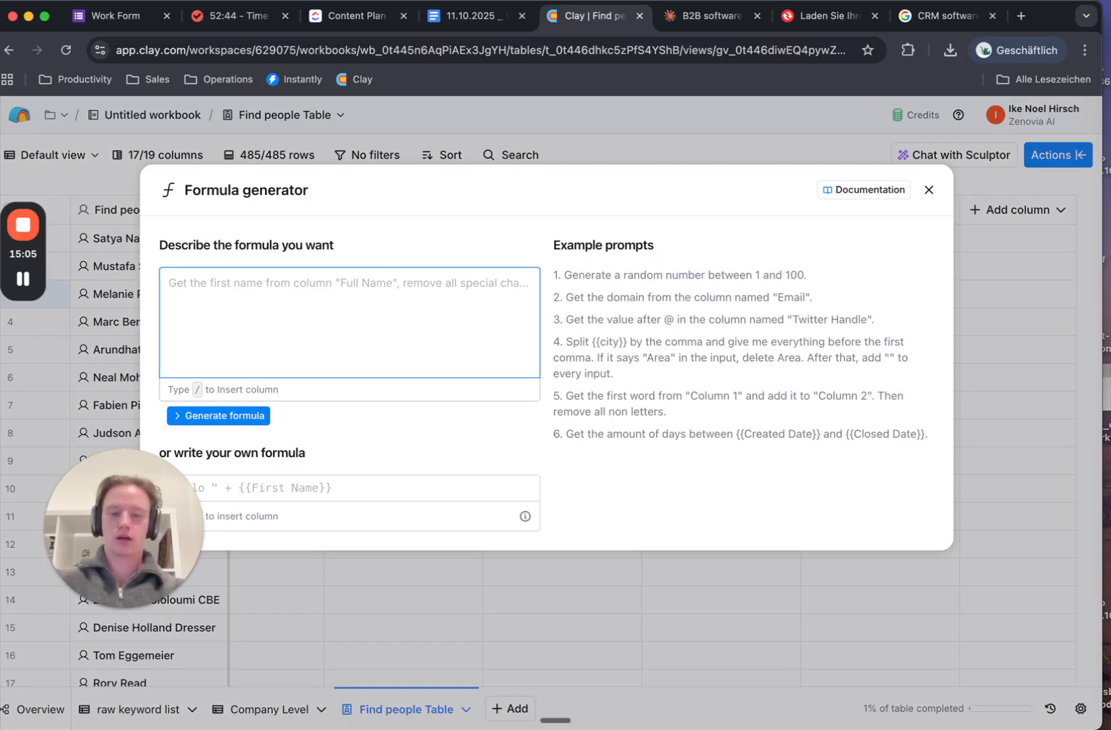
text(output /w)
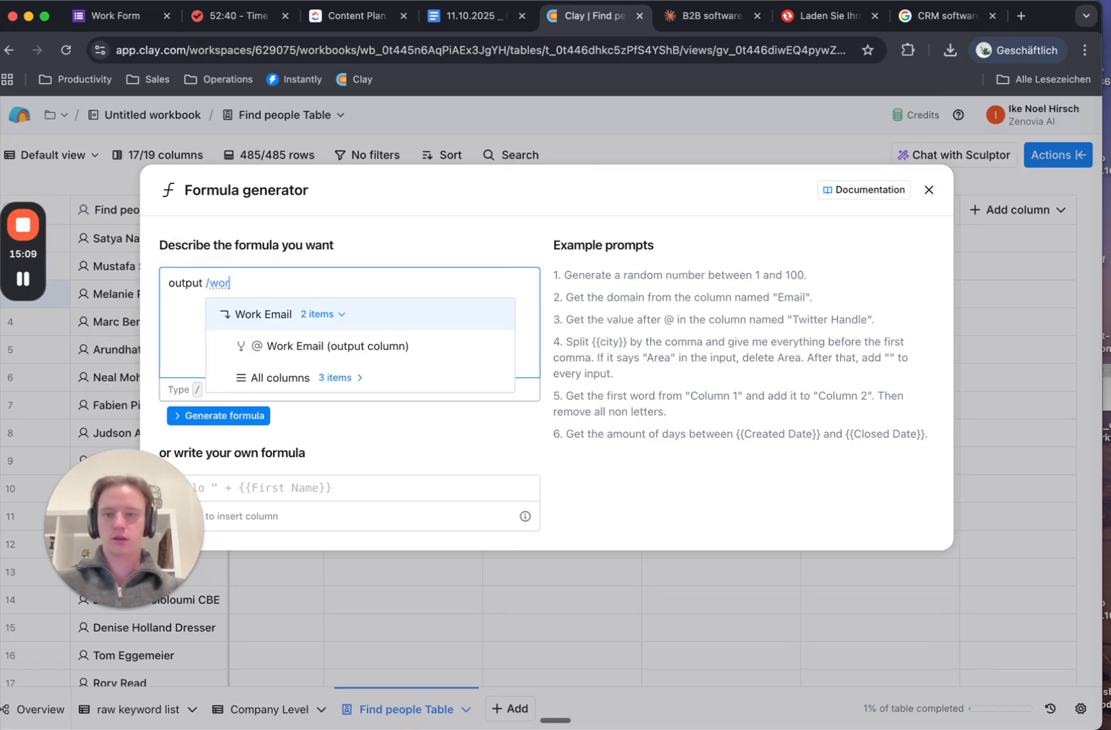
text(or)
click(357, 345)
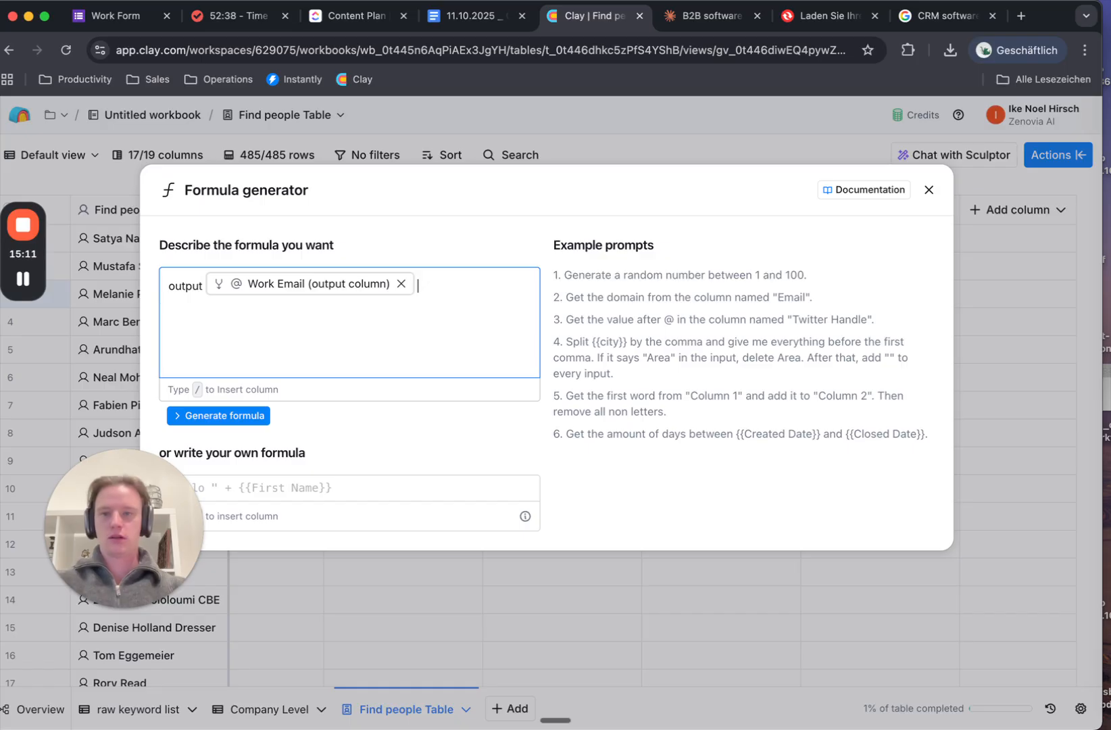
text(if /)
scroll(479, 395, down, 4)
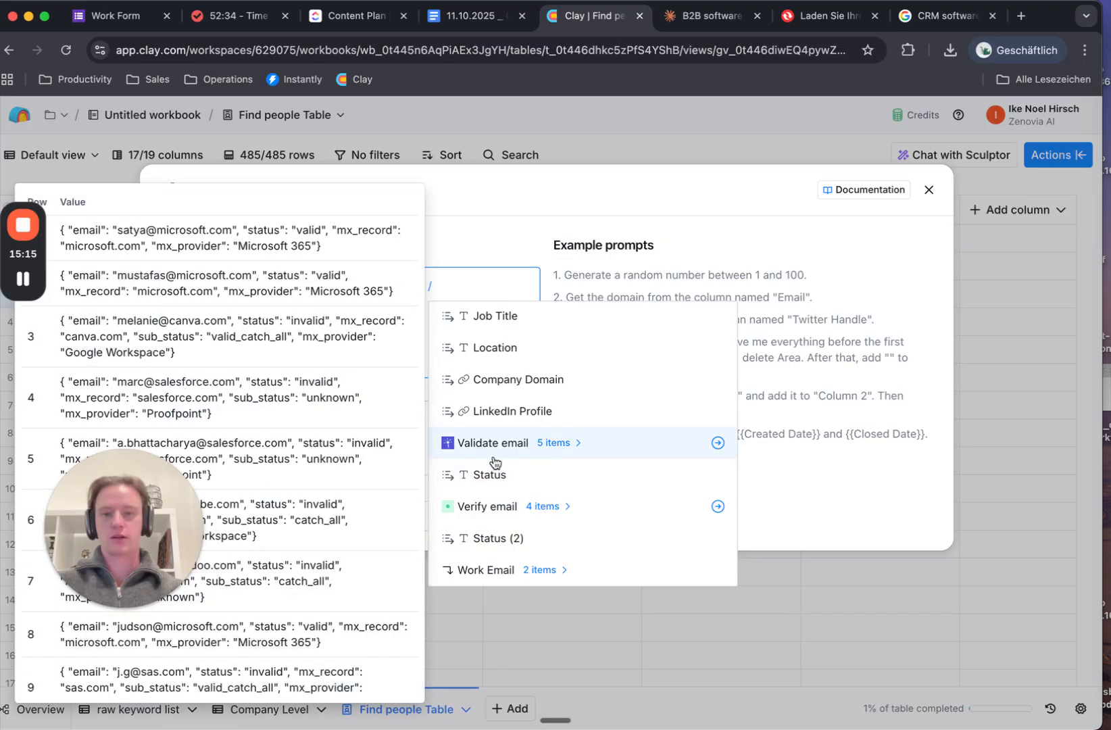
click(506, 473)
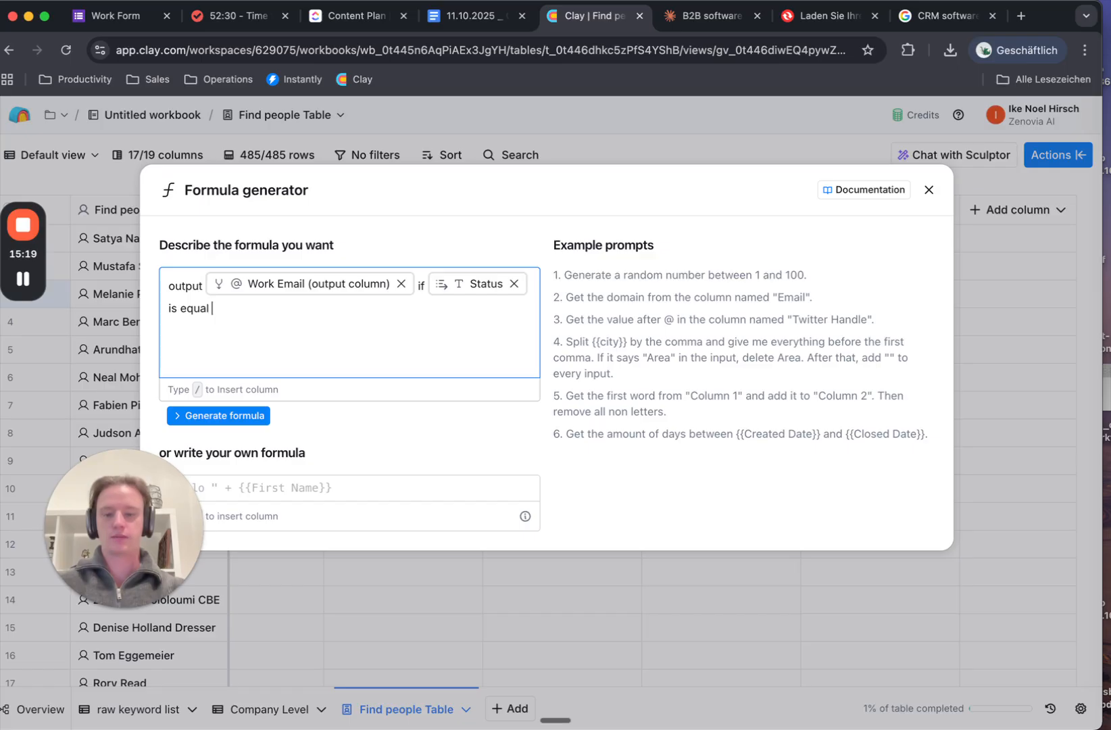
text(/)
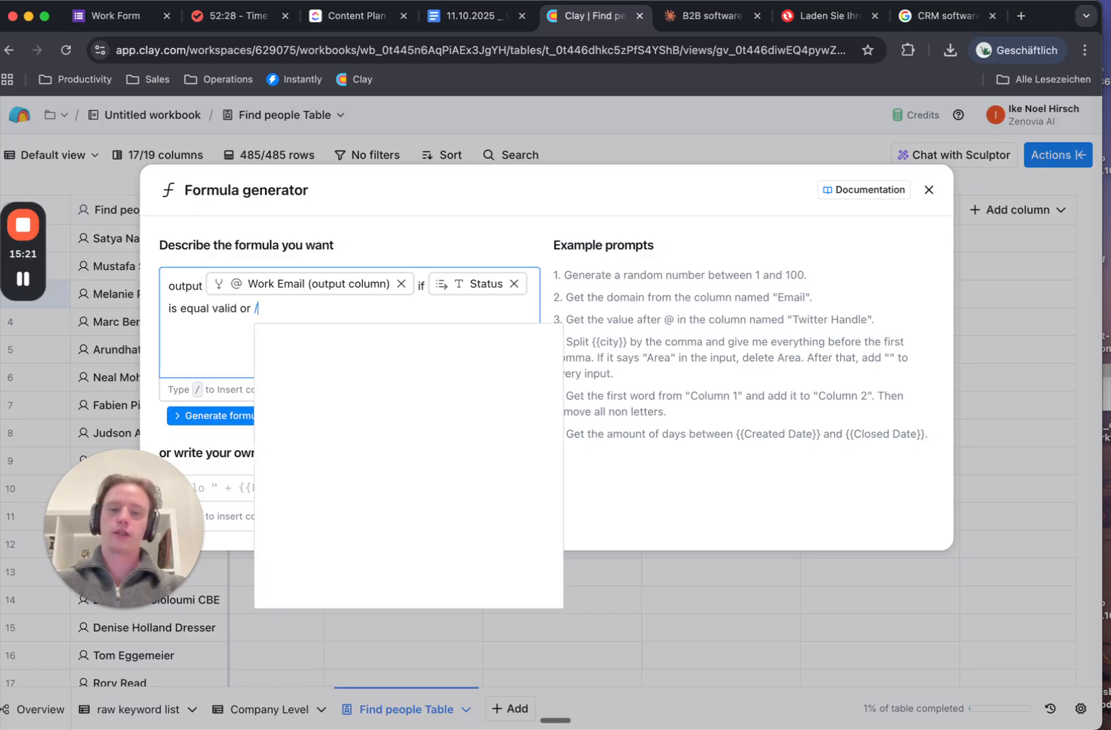
scroll(427, 544, down, 5)
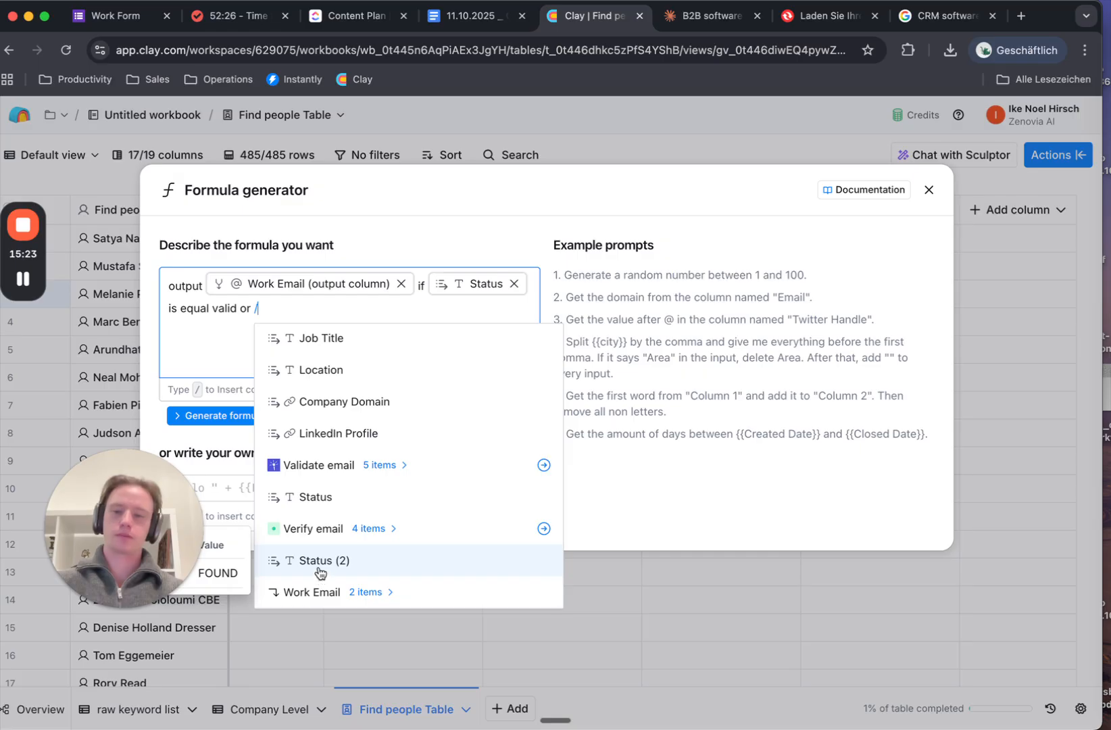
click(319, 574)
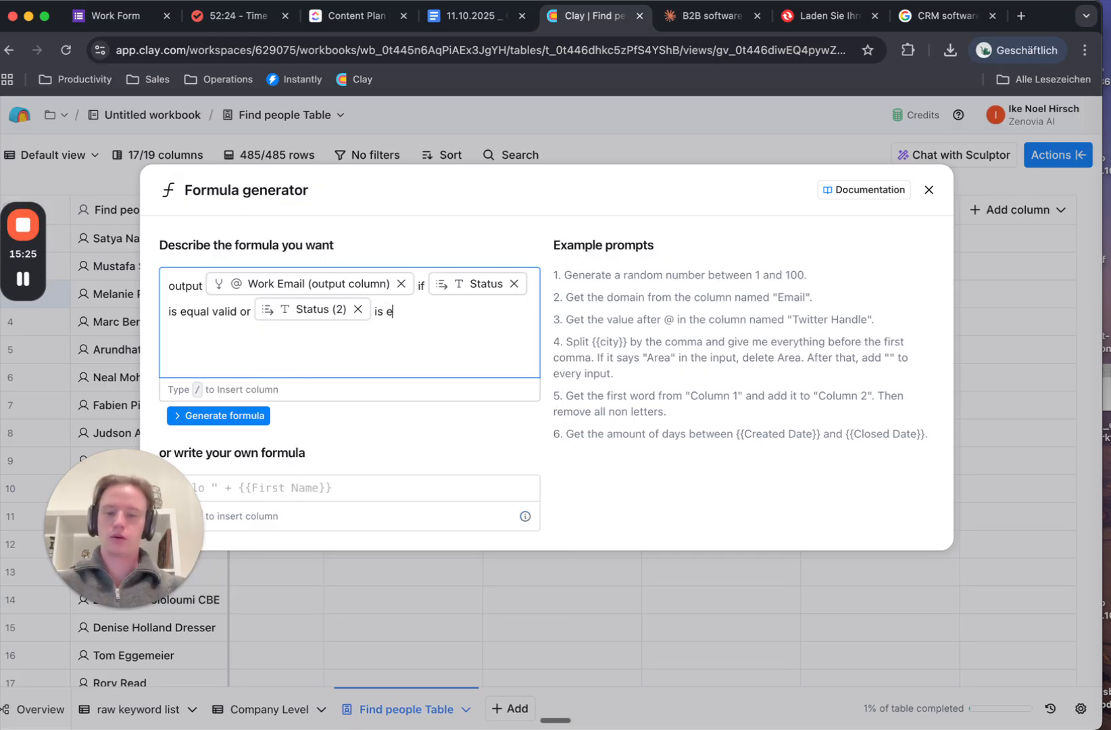
Add an 'else output ""' fallback, regenerate the formula, and save it
click(219, 419)
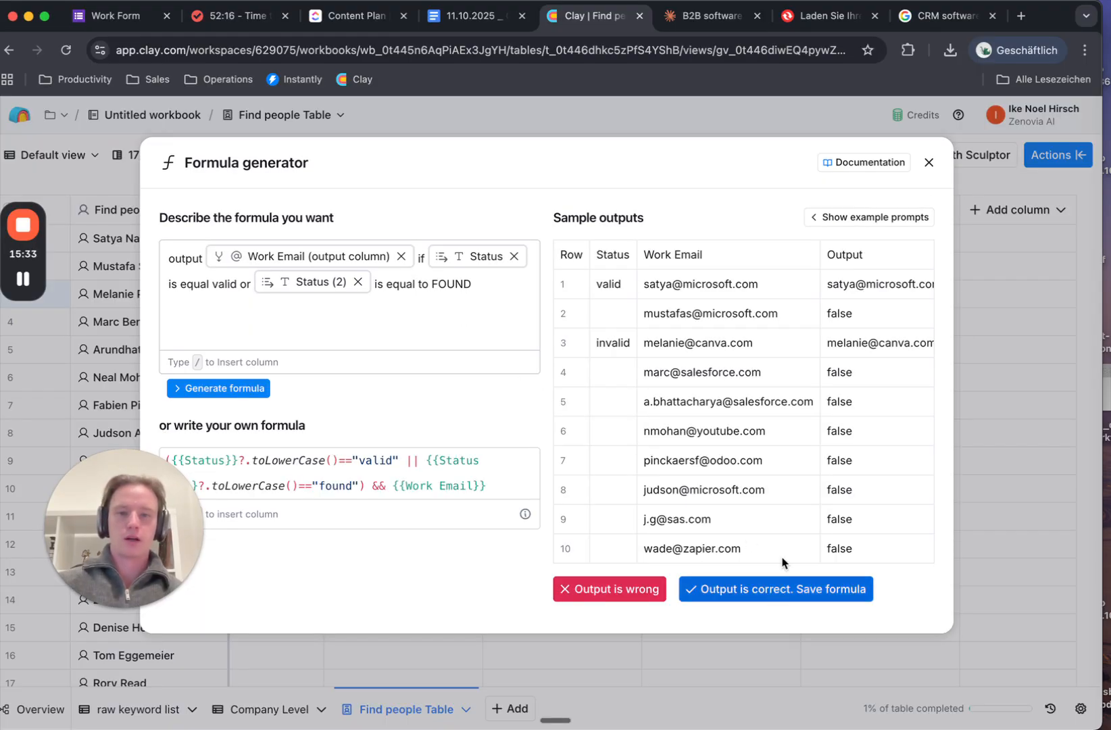
click(495, 290)
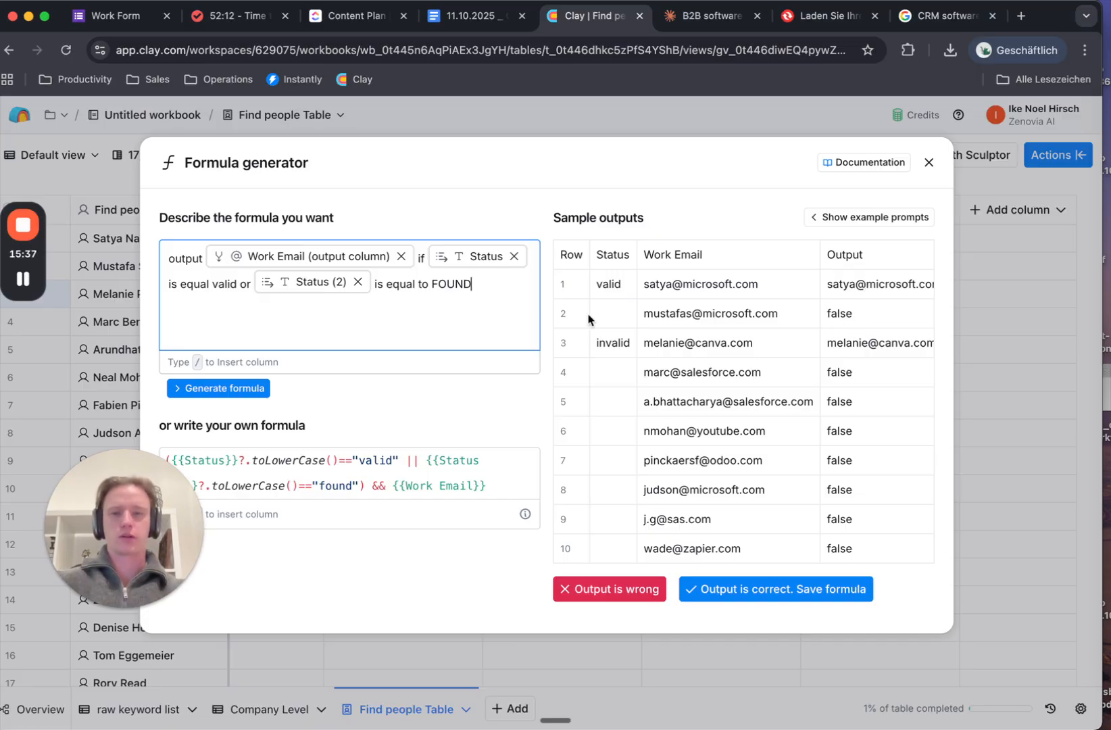
text(, else ou)
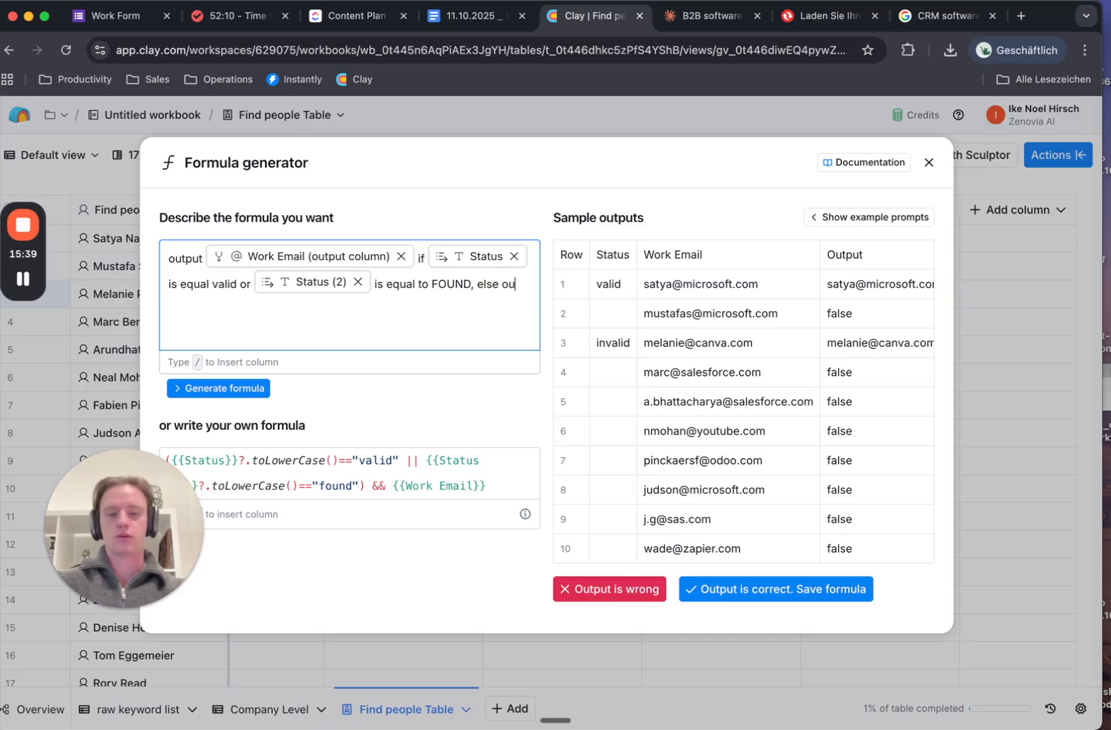
text(tptu)
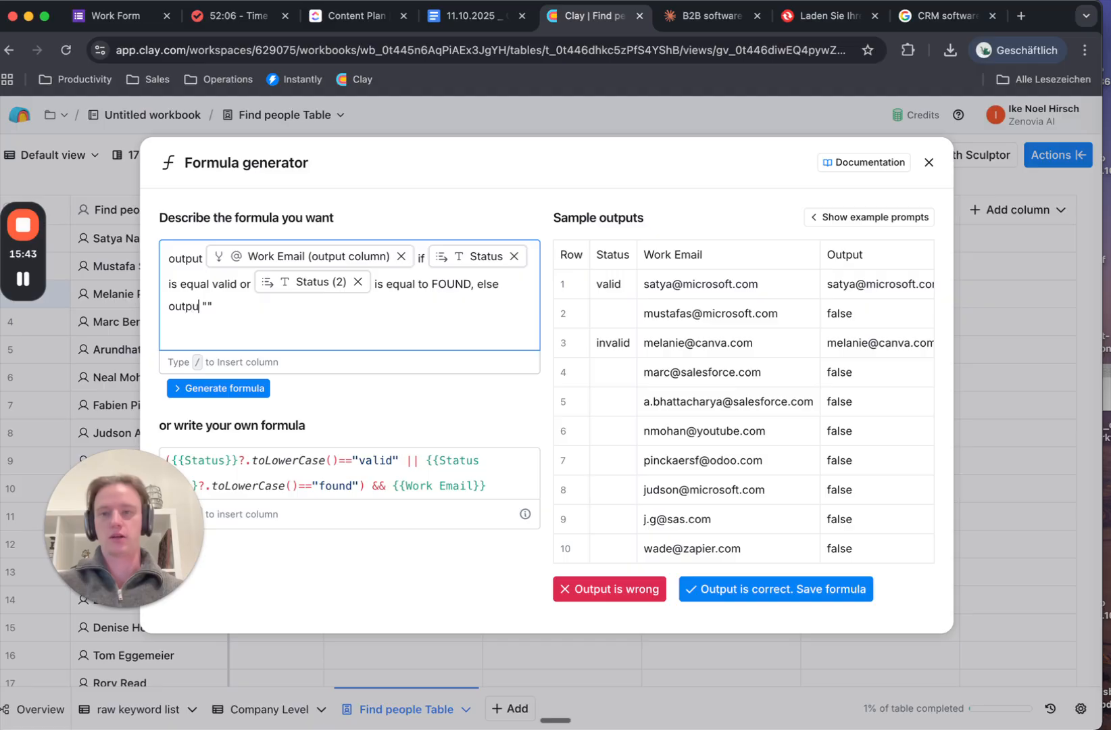
click(211, 389)
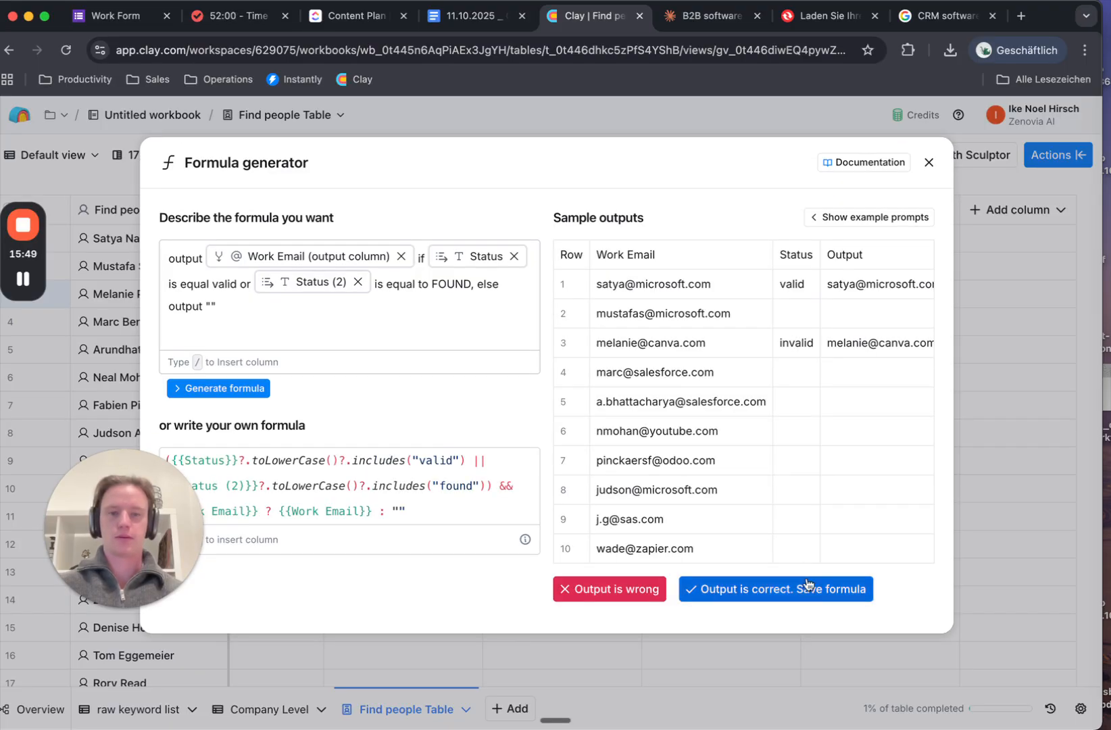
click(804, 590)
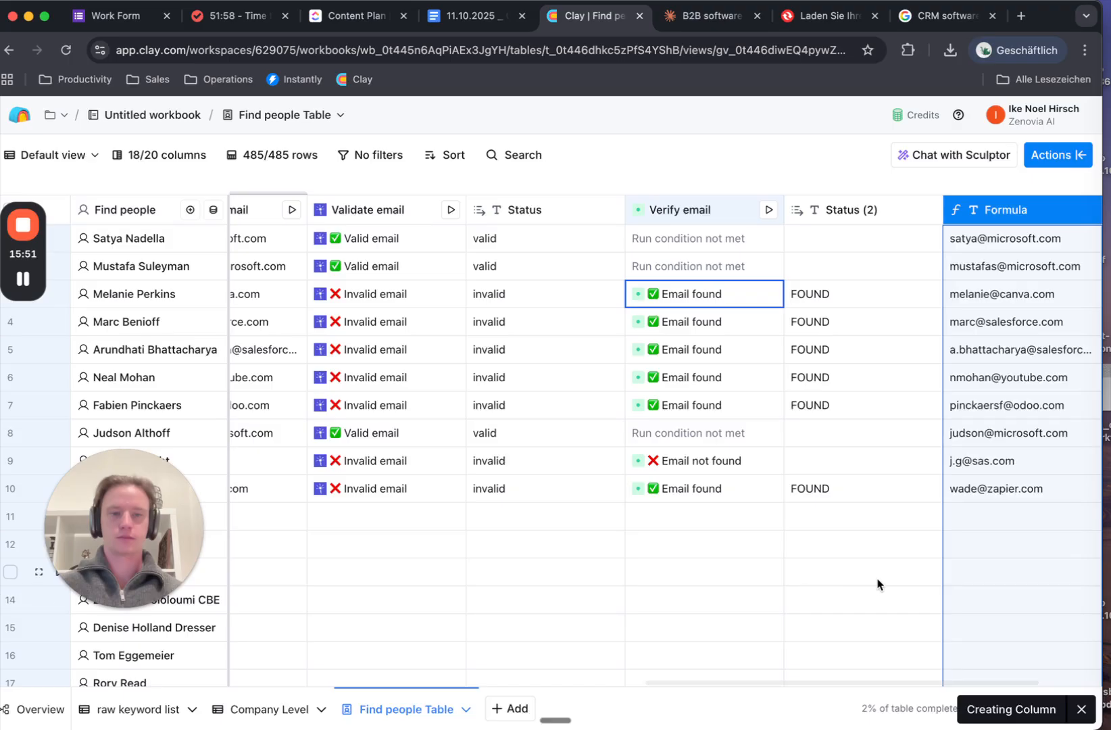
scroll(877, 579, right, 2)
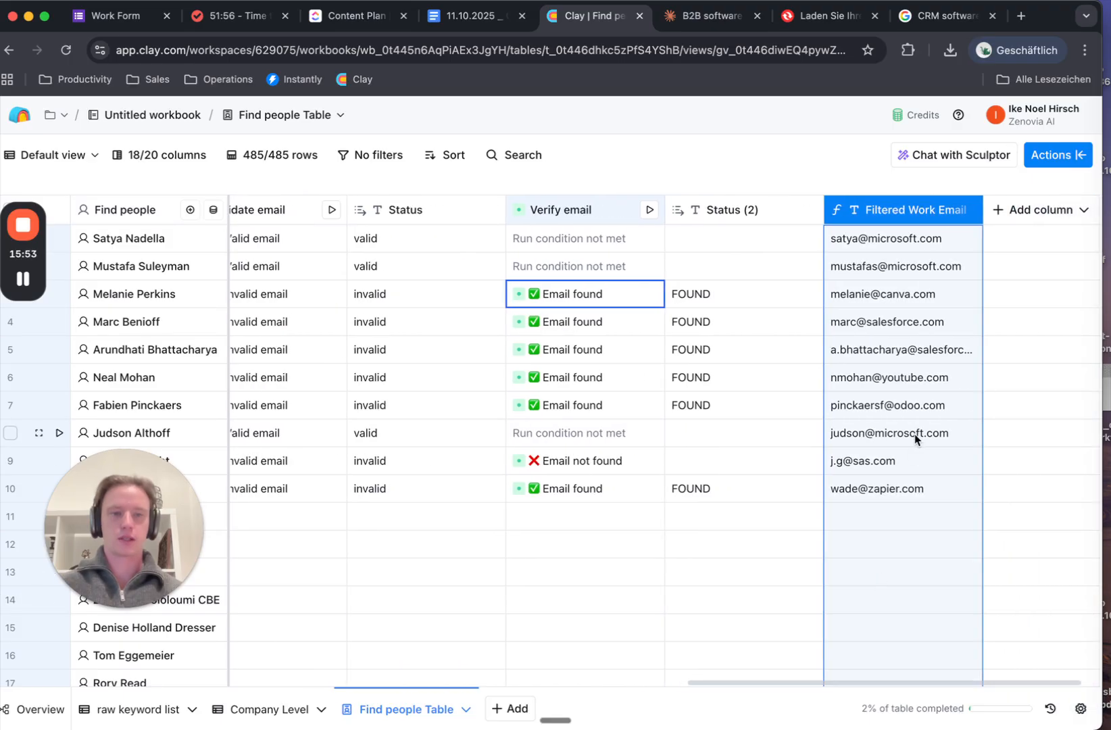
scroll(756, 453, left, 1)
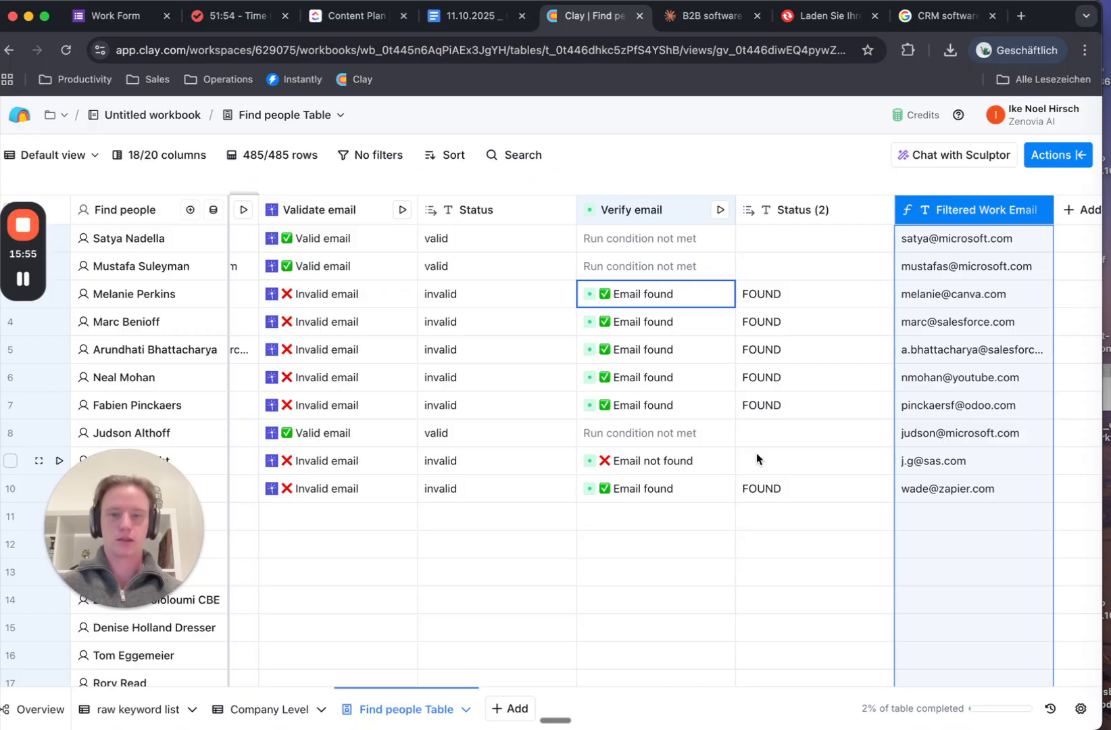
scroll(790, 463, left, 1)
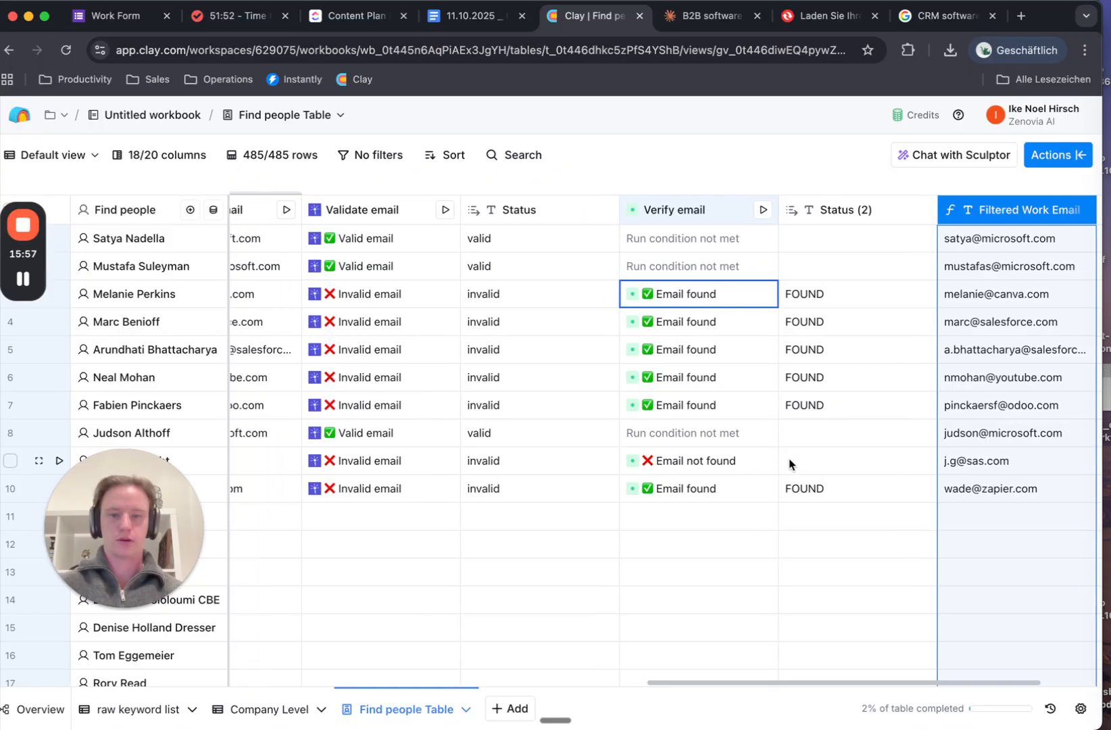
double_click(968, 464)
scroll(838, 247, right, 3)
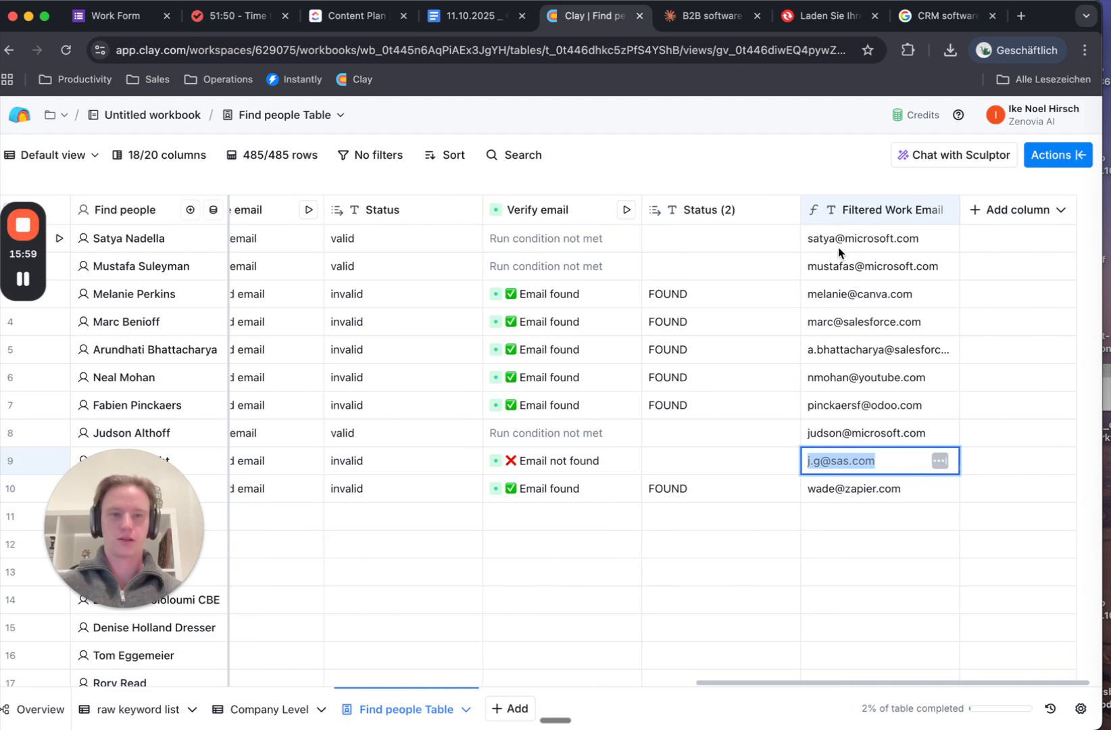
click(846, 216)
click(849, 277)
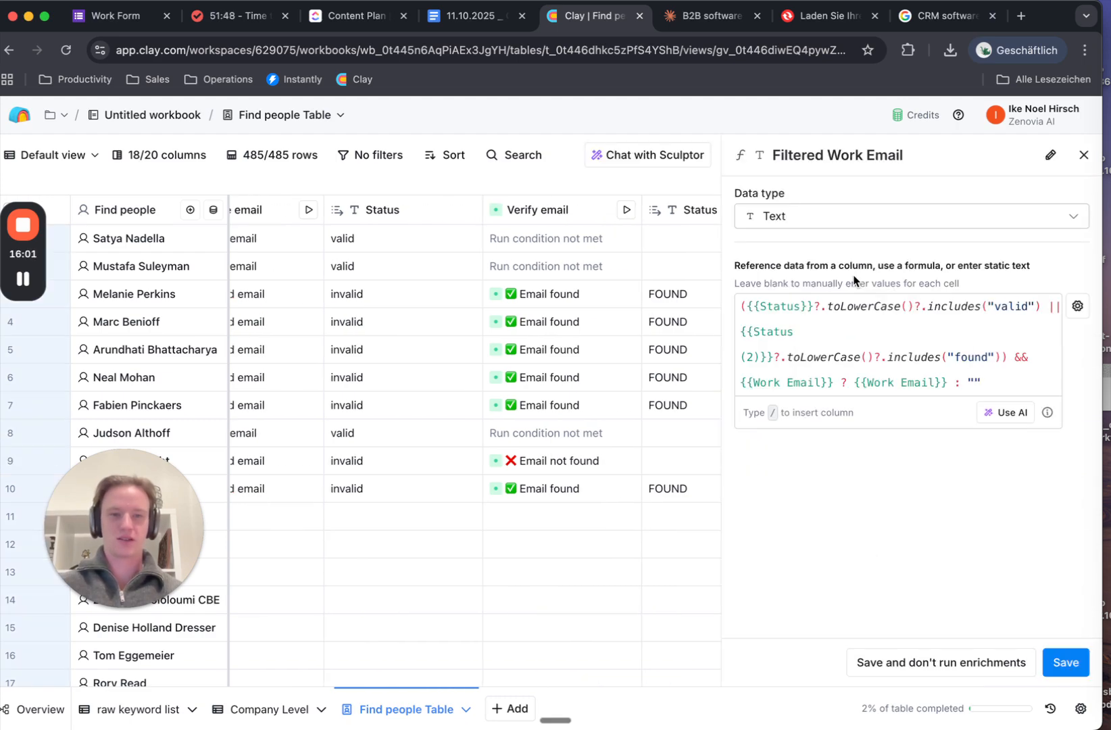
click(984, 414)
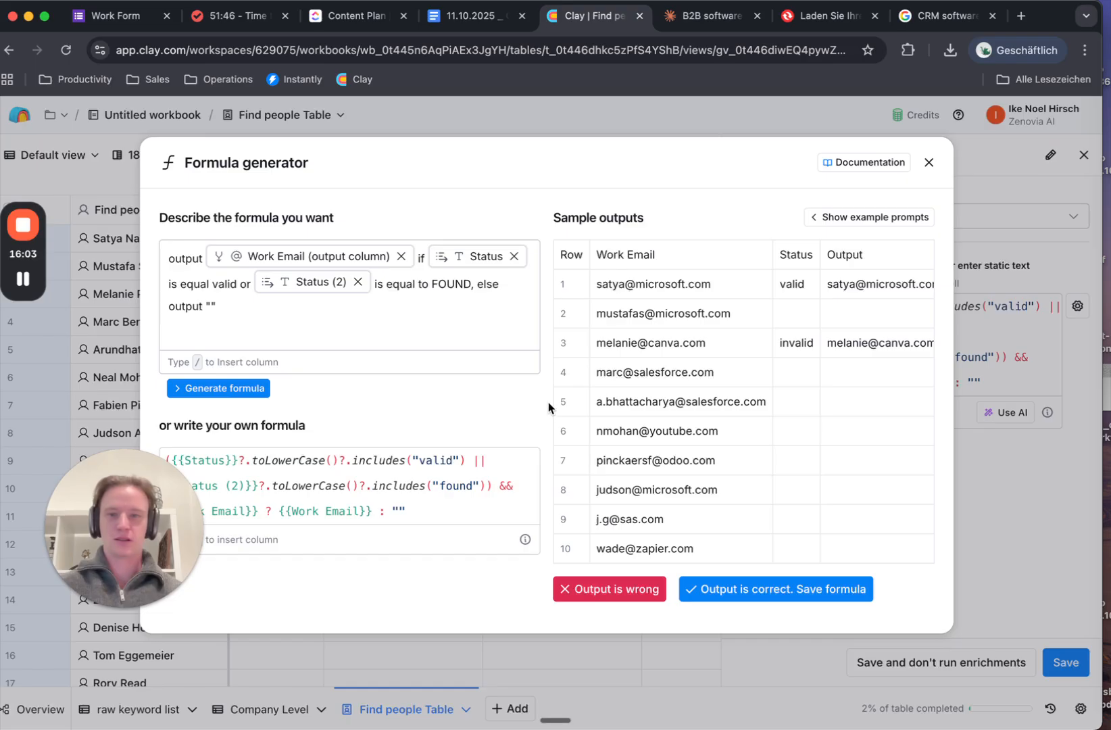
mouse_move(22, 296)
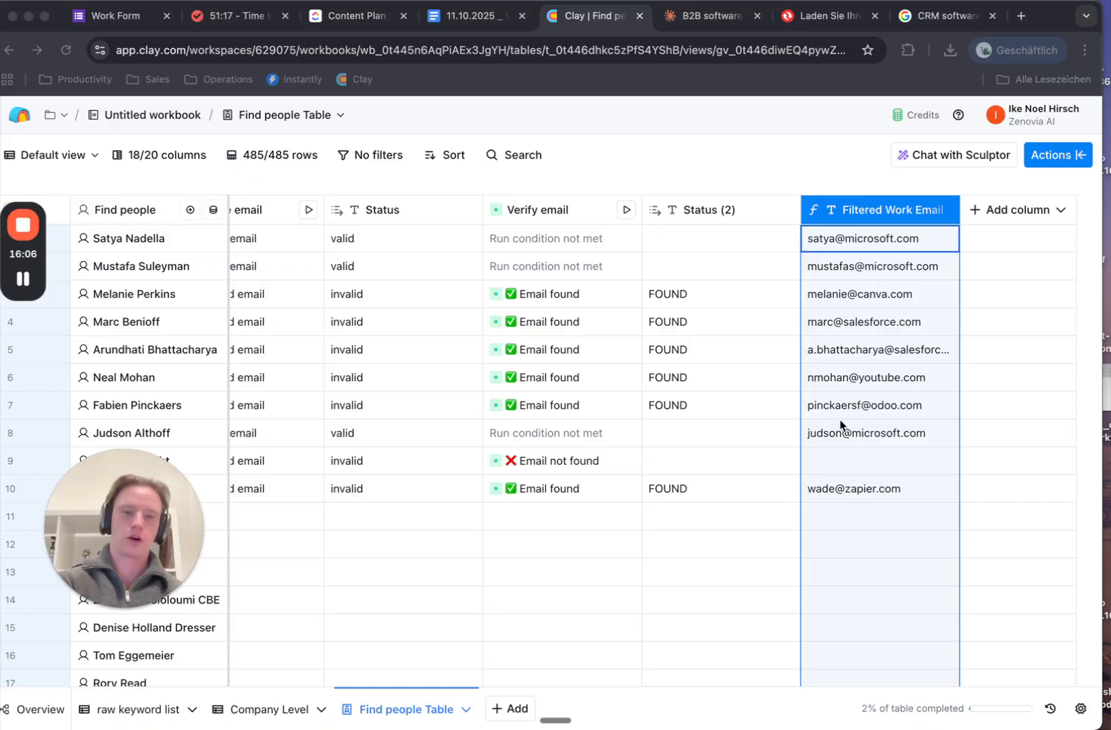
click(872, 462)
scroll(873, 464, left, 1)
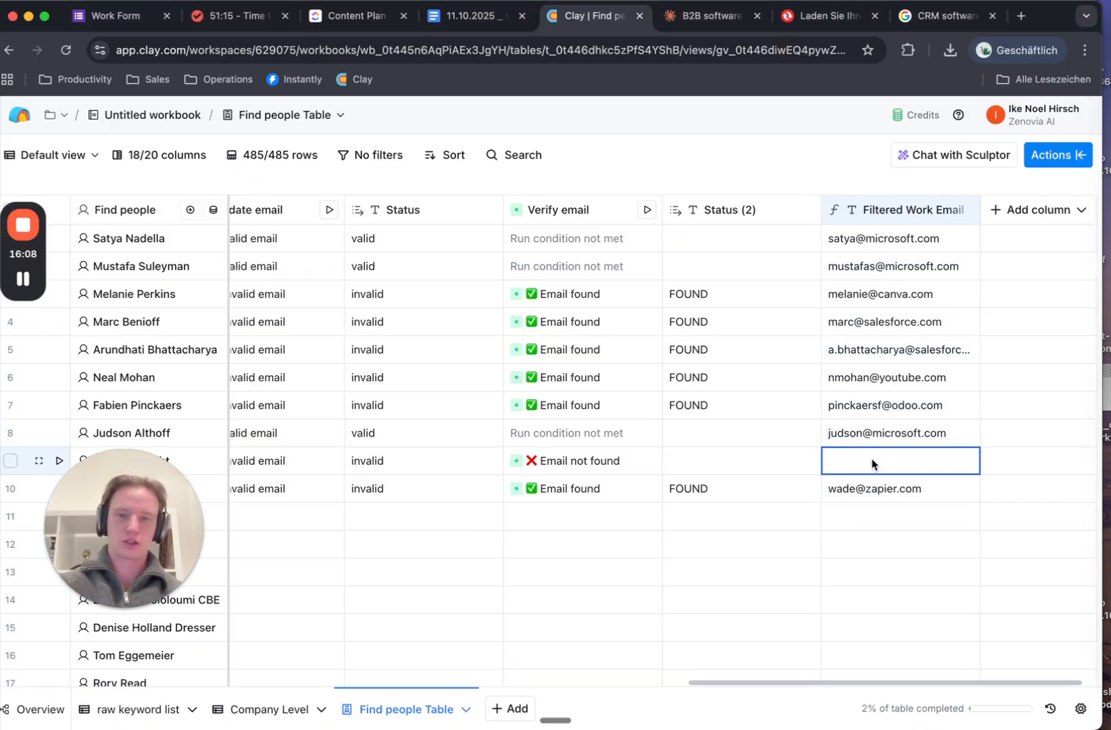
scroll(872, 463, left, 3)
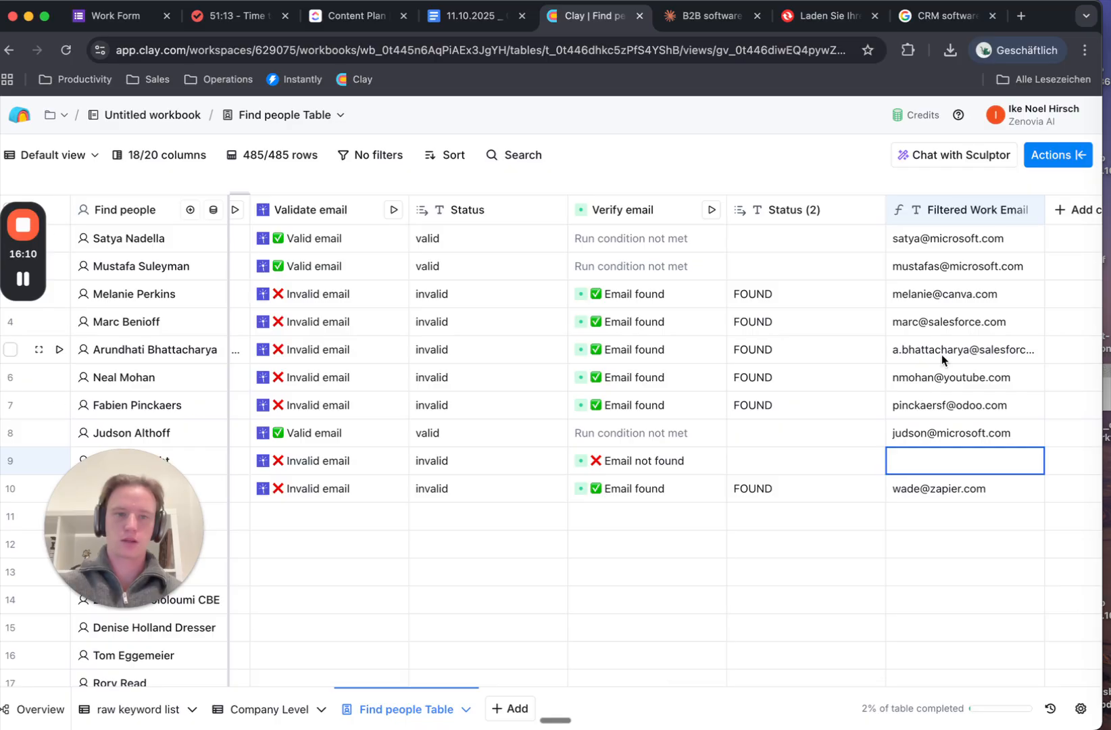
scroll(888, 365, right, 4)
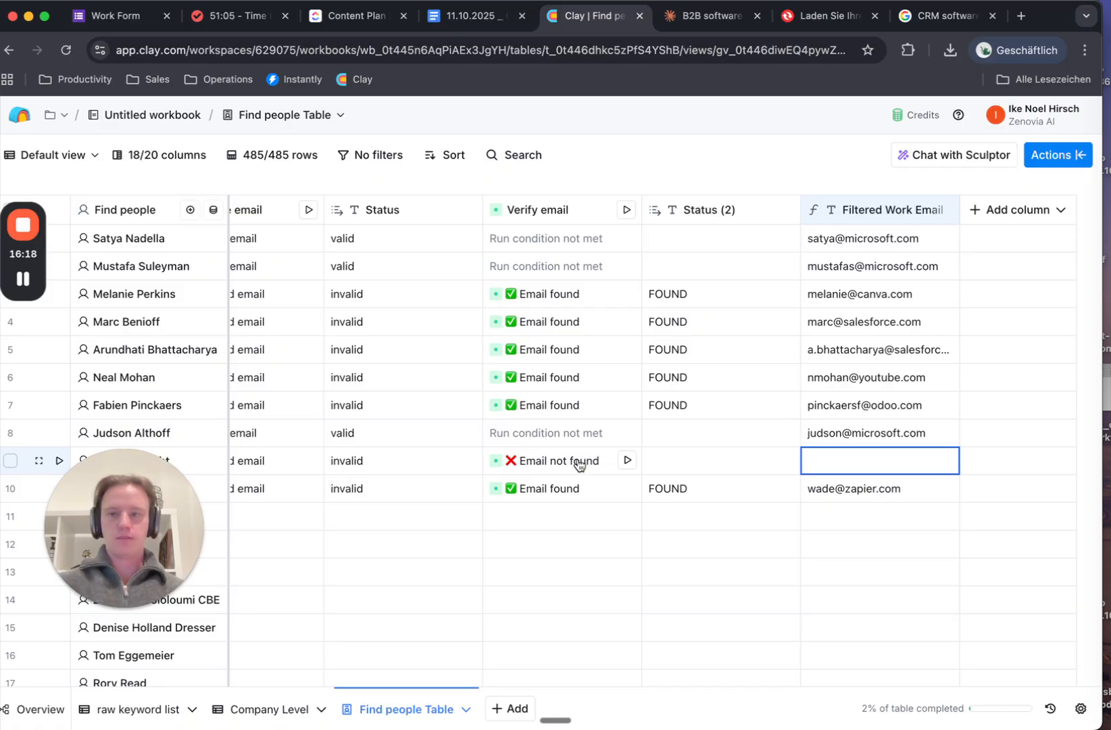
click(28, 280)
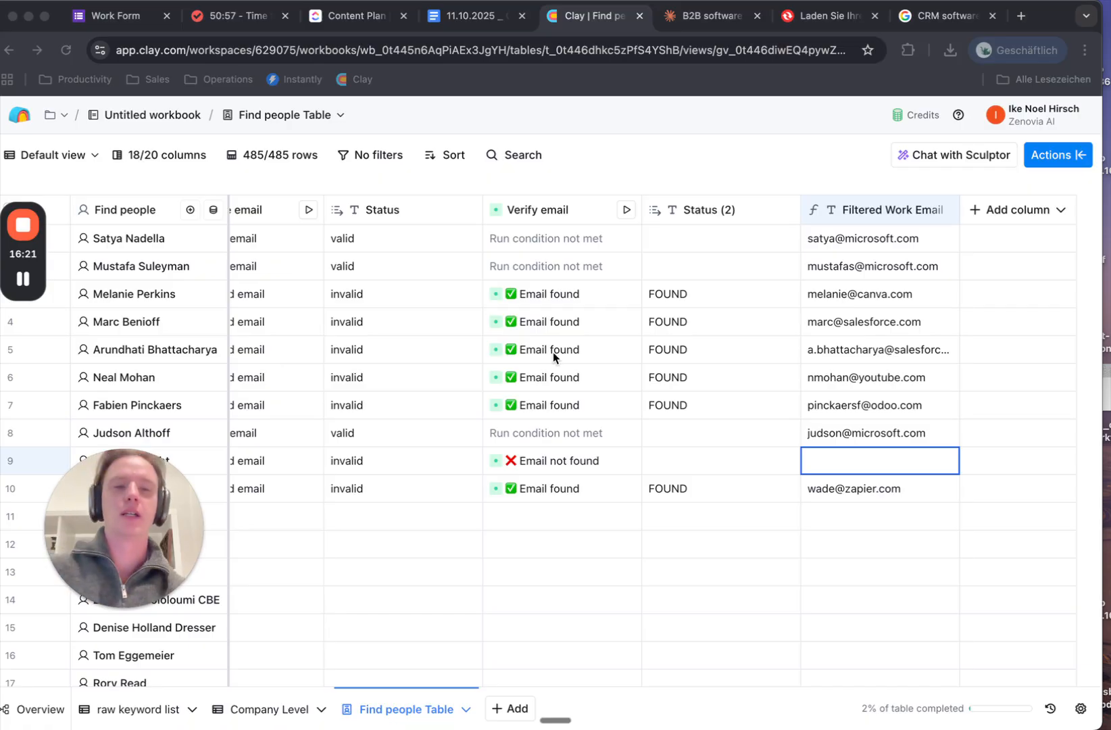
scroll(525, 568, left, 10)
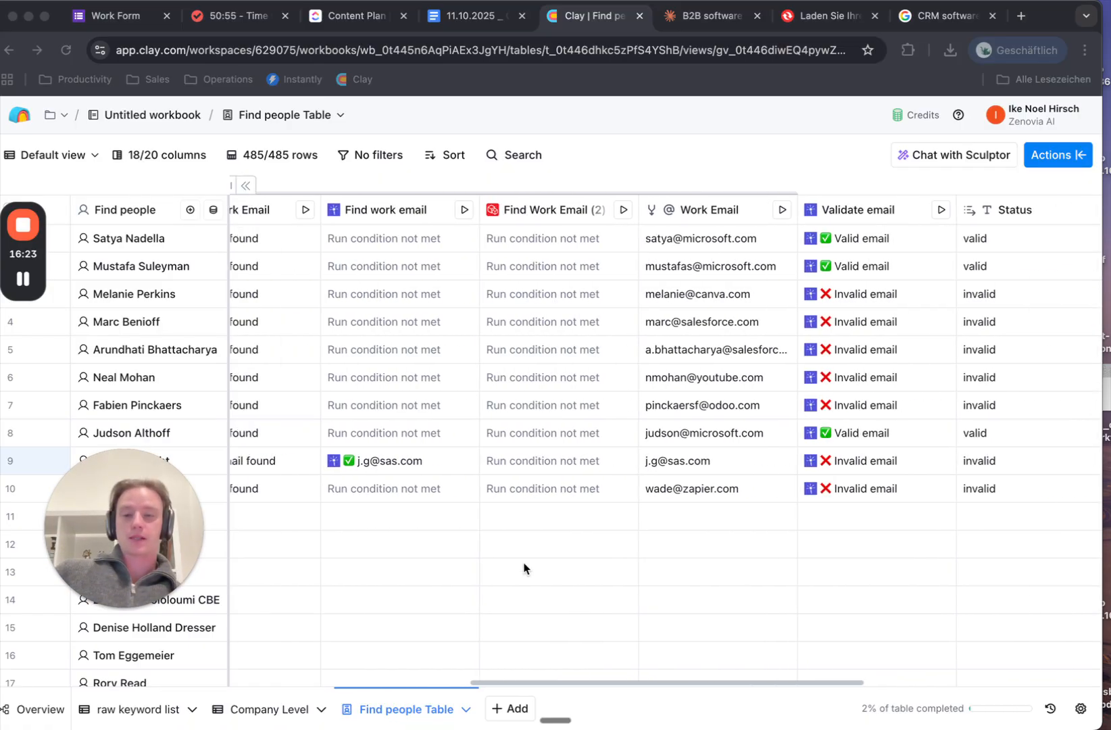
scroll(524, 568, left, 10)
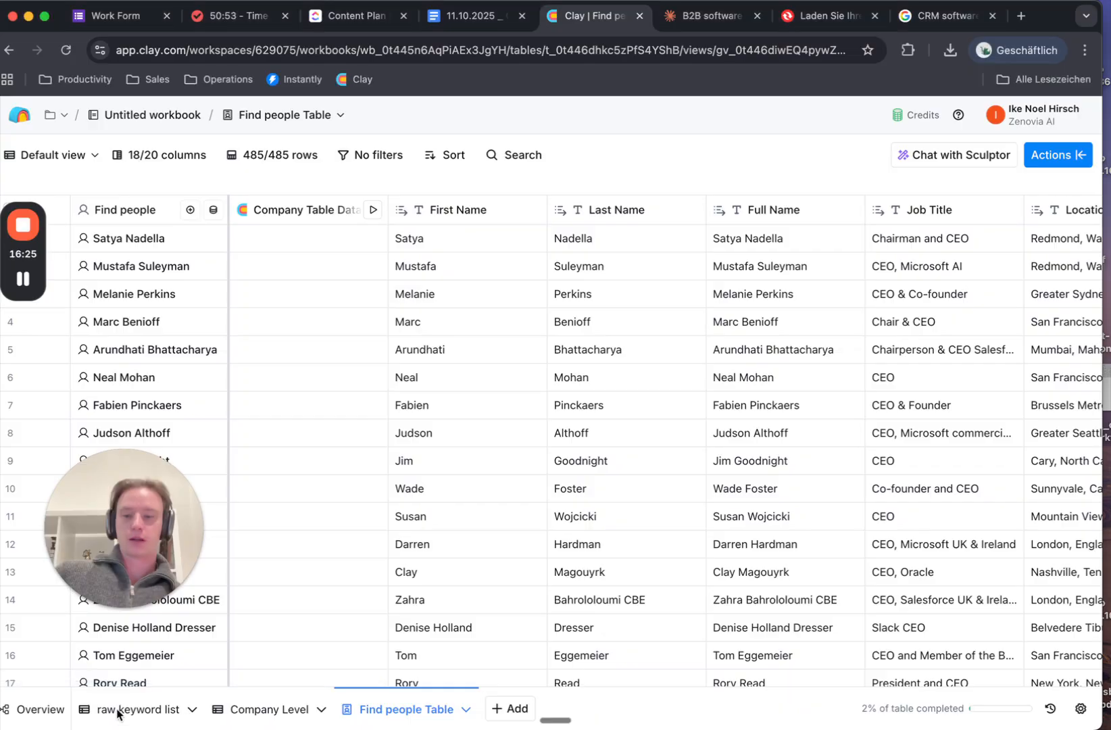
click(134, 710)
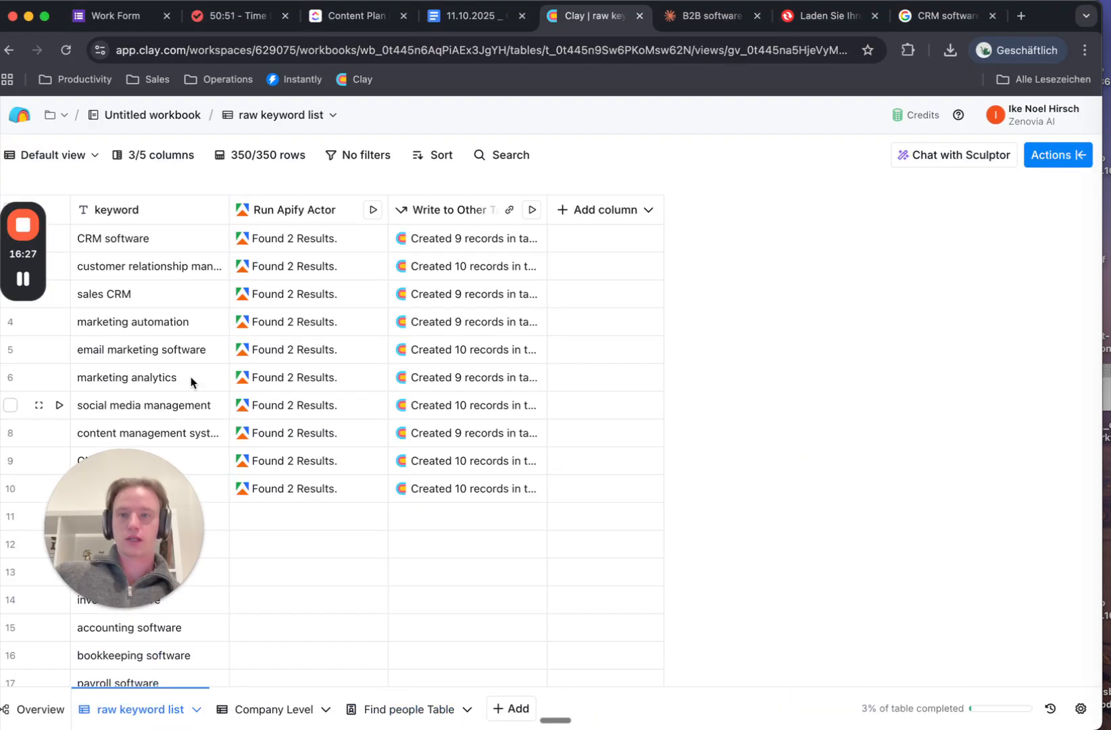
scroll(166, 479, down, 10)
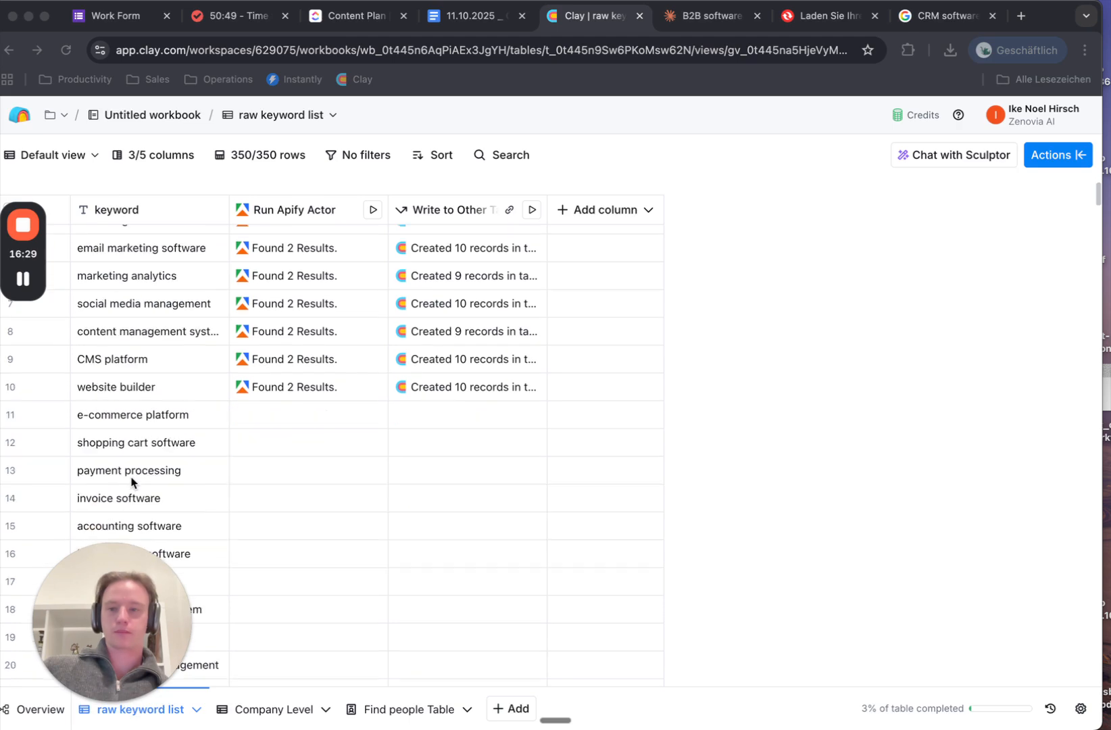
scroll(282, 340, up, 10)
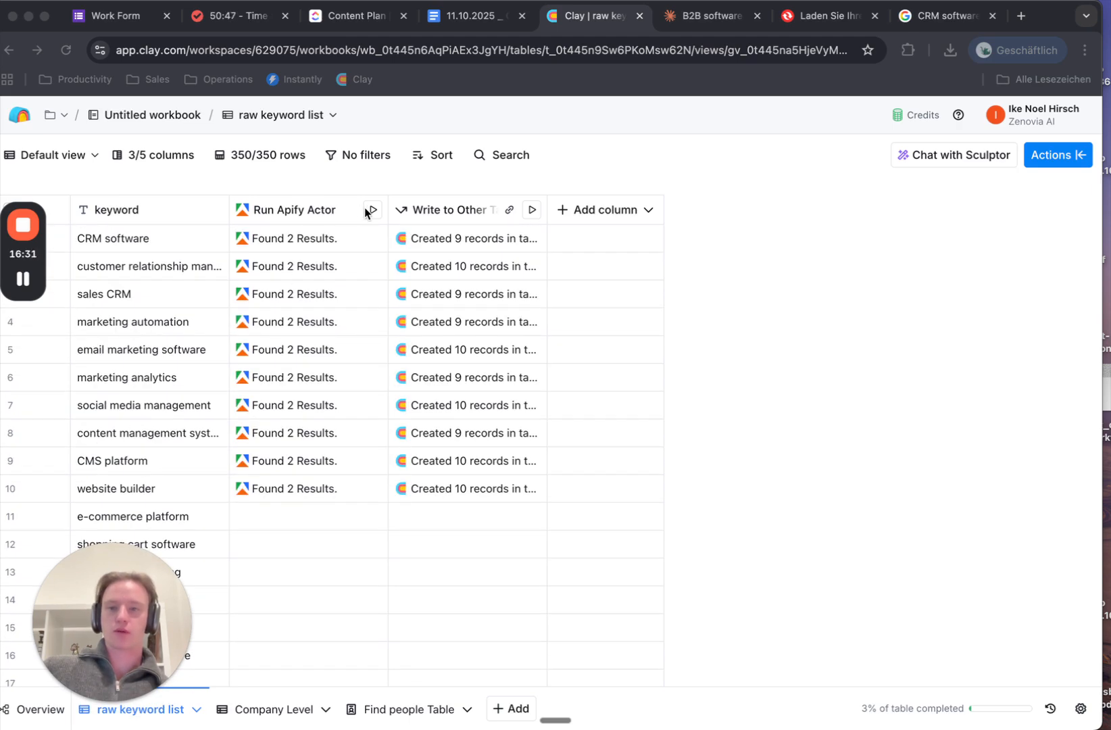
click(263, 710)
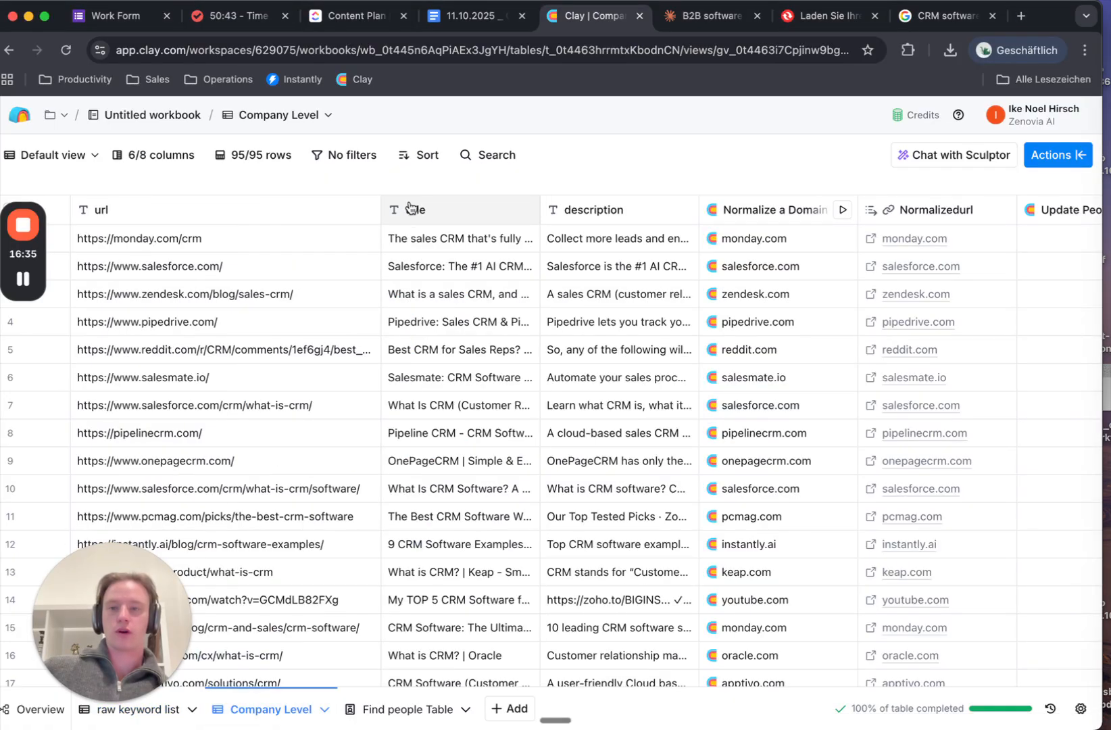
scroll(423, 409, right, 5)
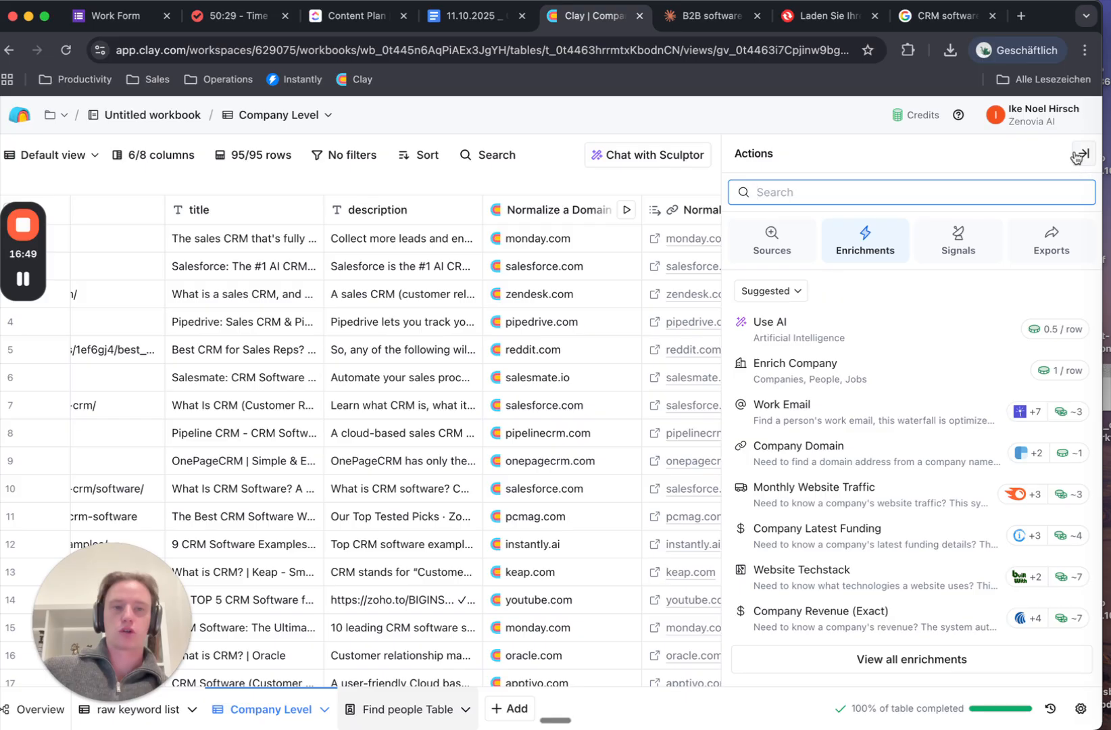
click(1080, 155)
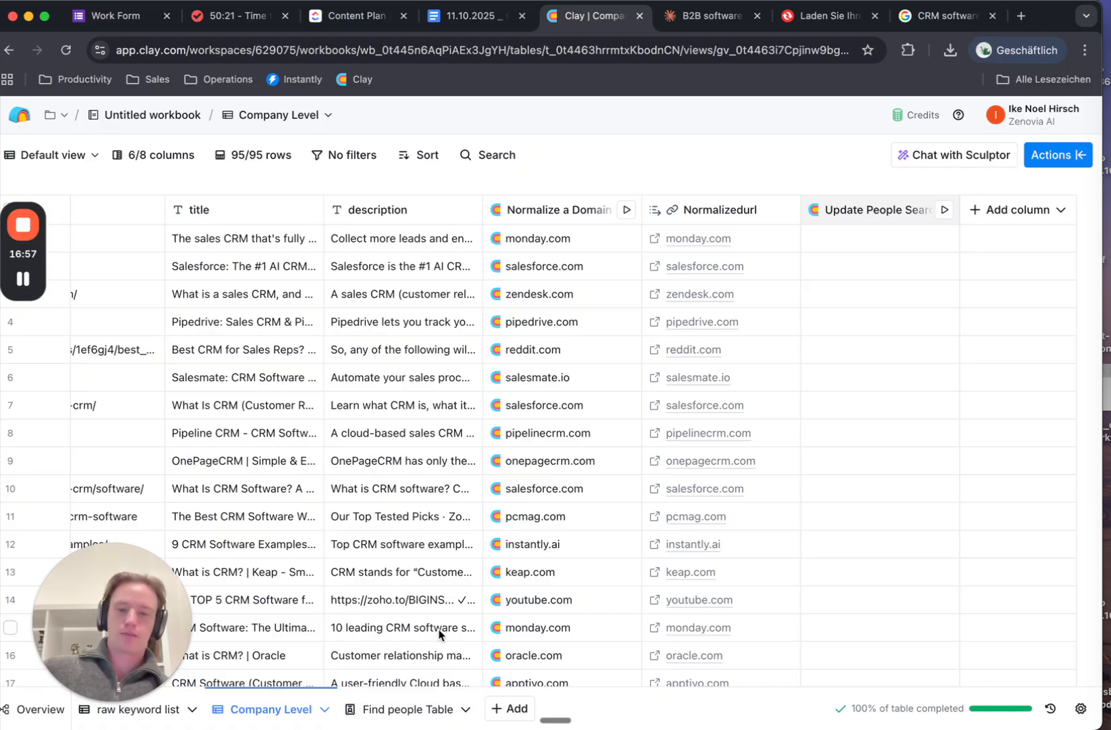
click(407, 709)
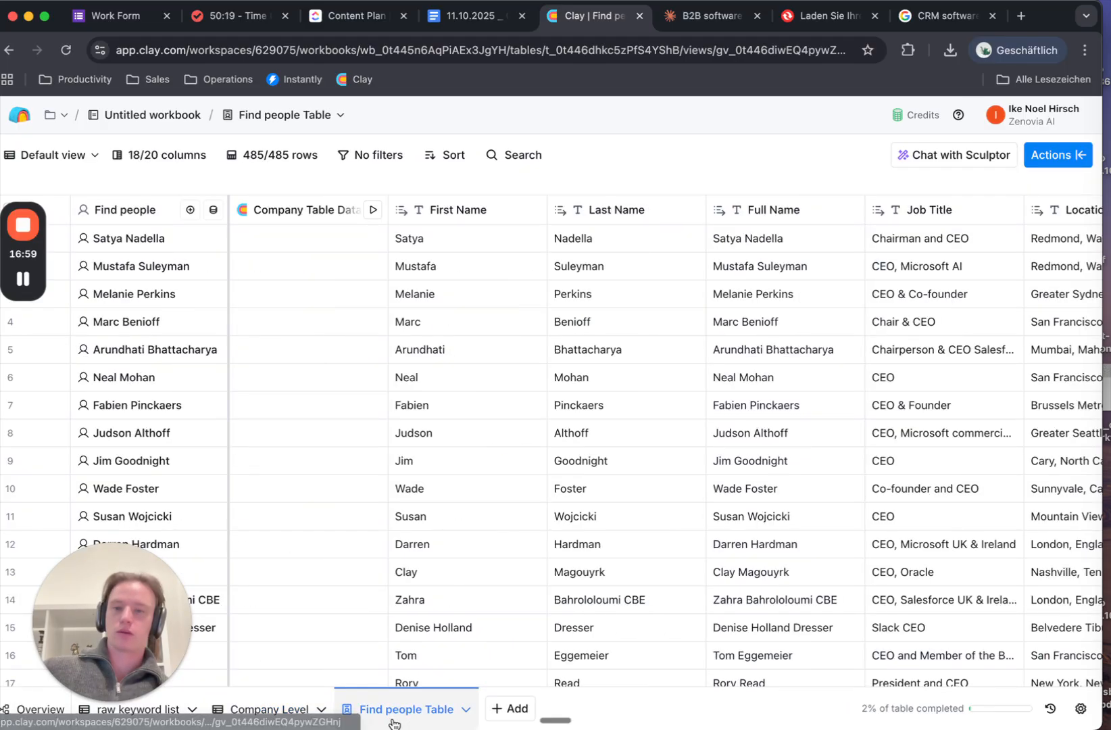
scroll(449, 358, right, 15)
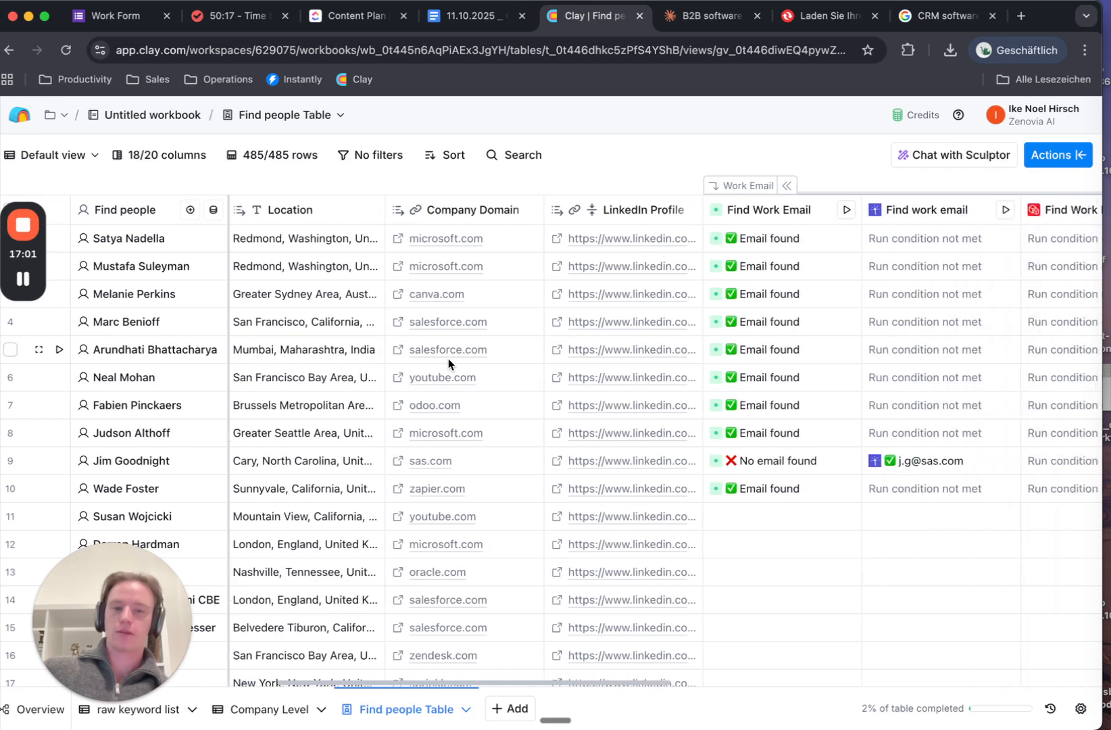
scroll(448, 358, right, 12)
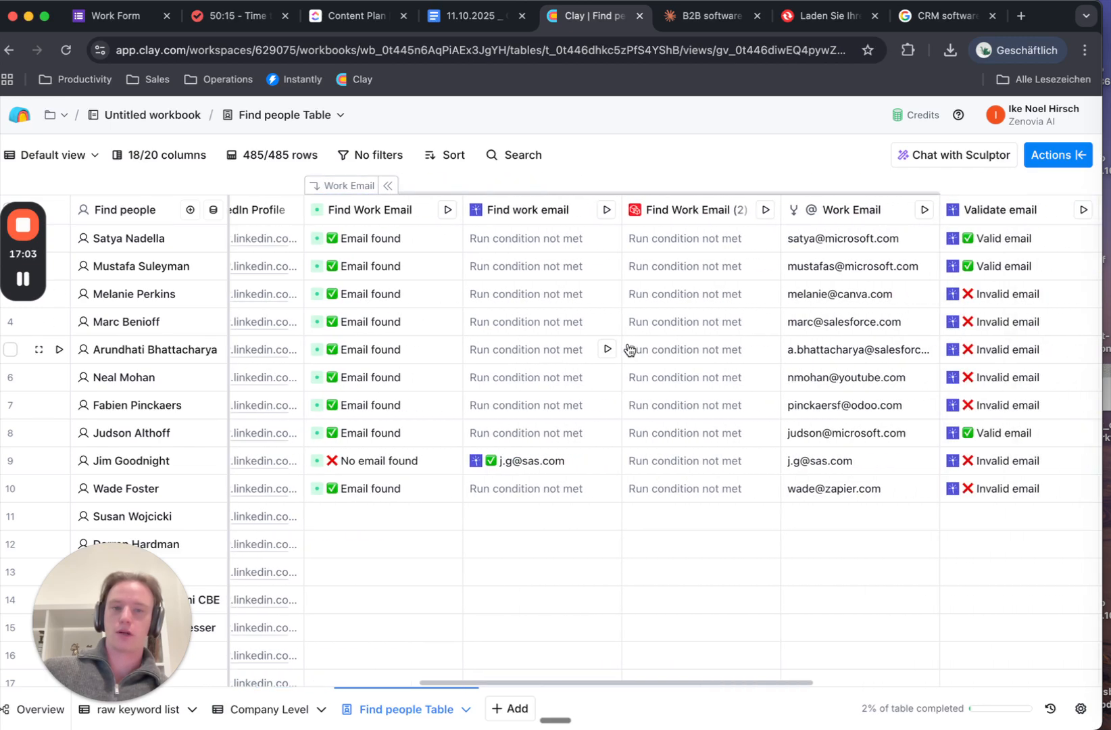
scroll(628, 349, right, 6)
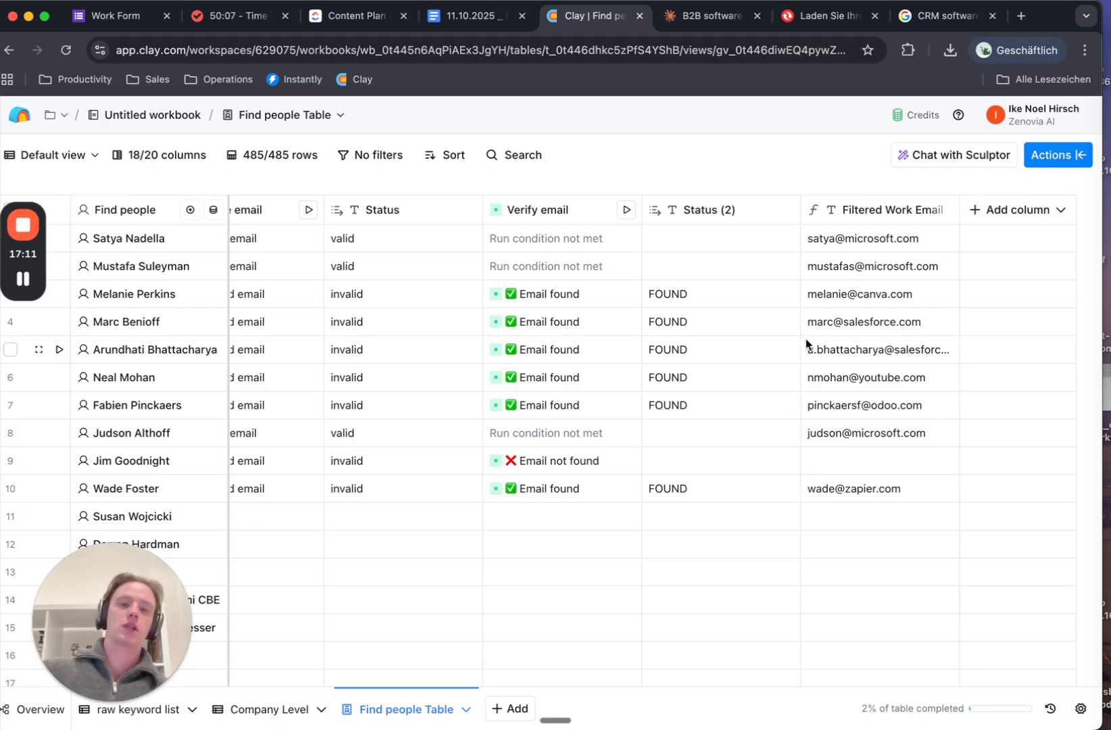
scroll(806, 345, left, 8)
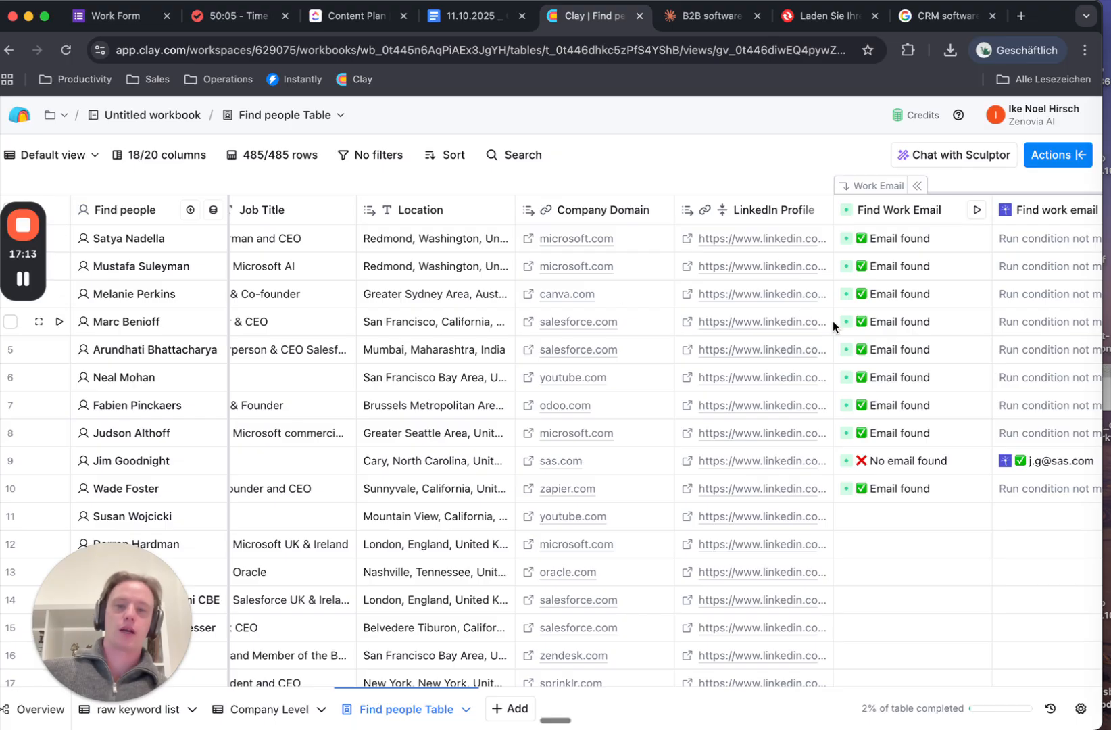
scroll(833, 321, left, 10)
scroll(833, 321, right, 15)
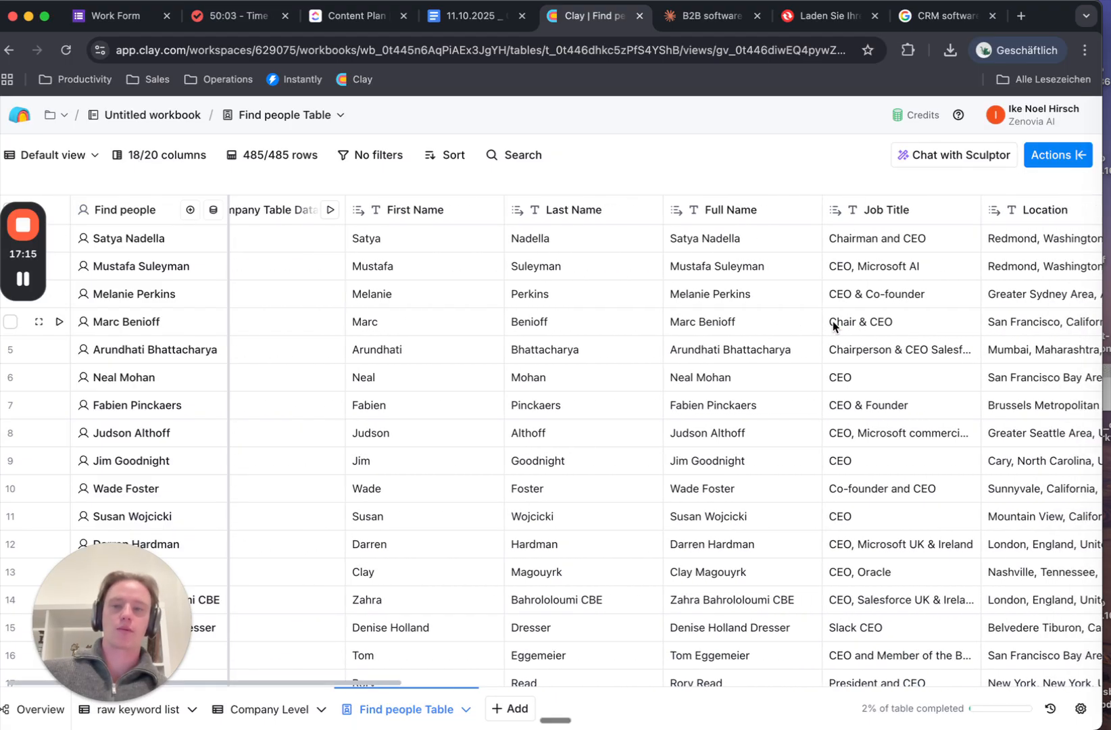
scroll(834, 327, right, 1)
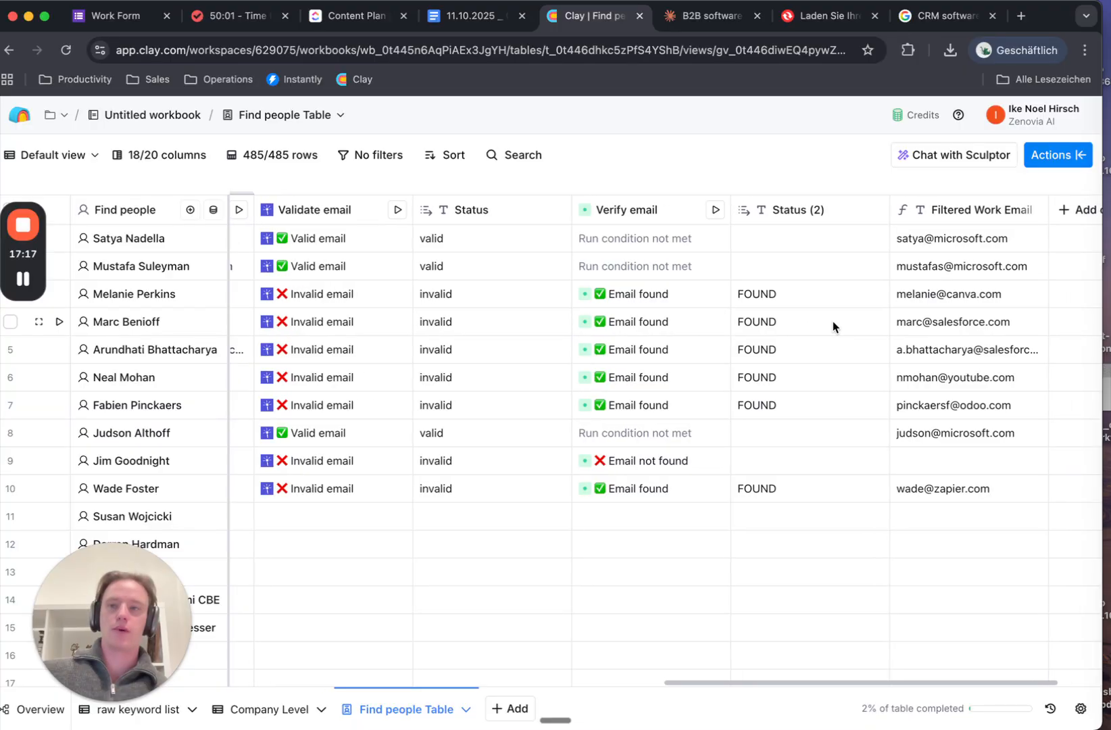
scroll(833, 321, right, 4)
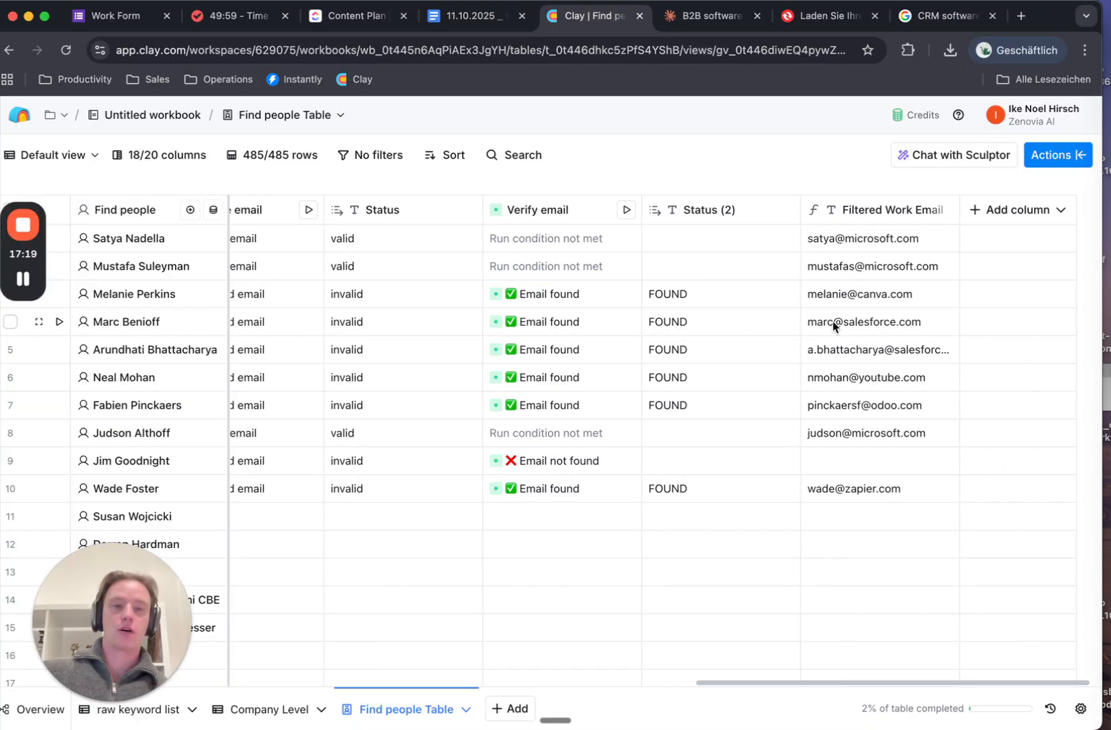
scroll(677, 472, left, 20)
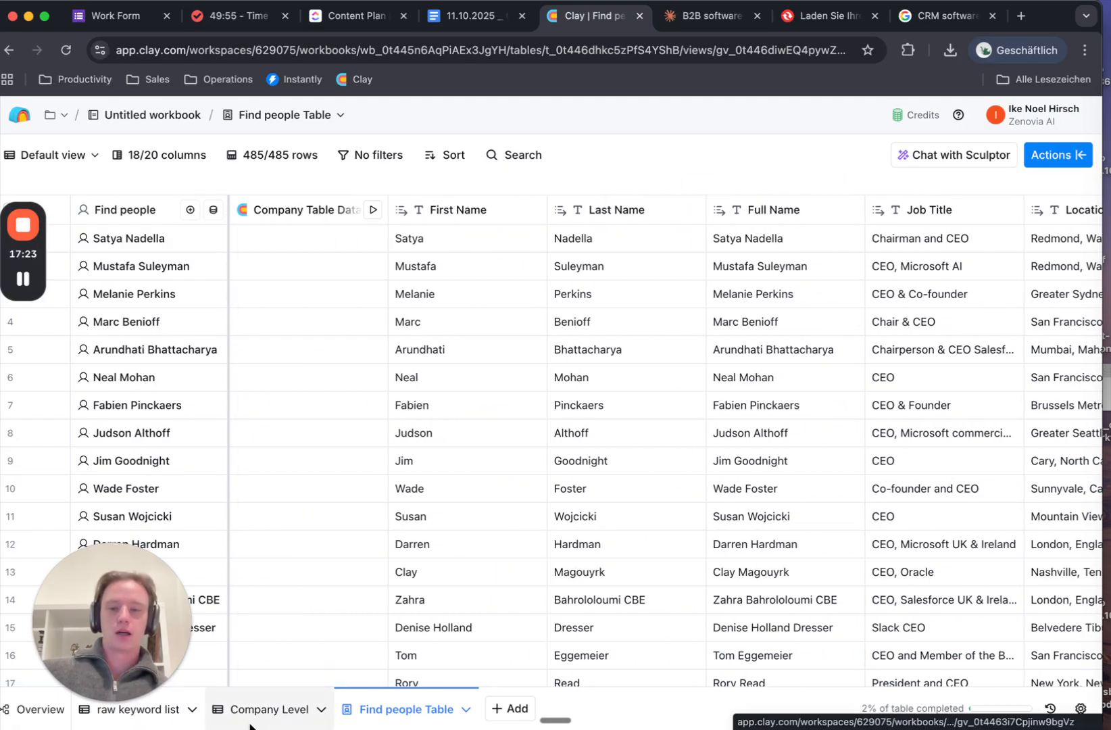
drag(83, 638, 82, 564)
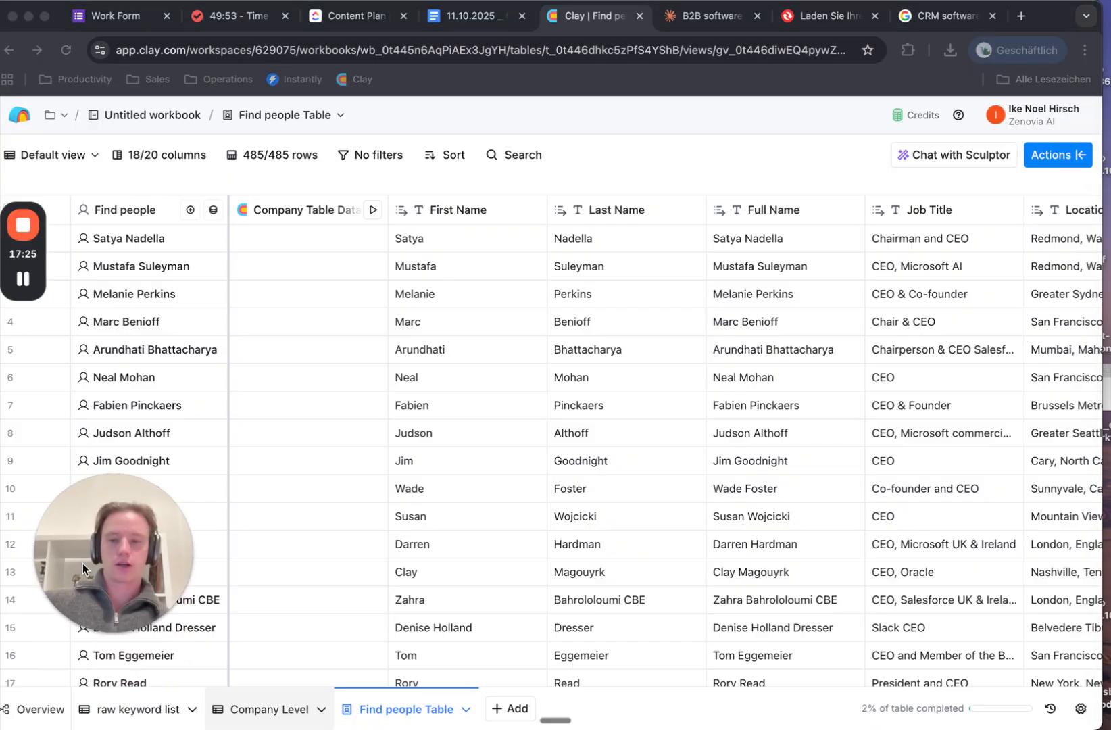